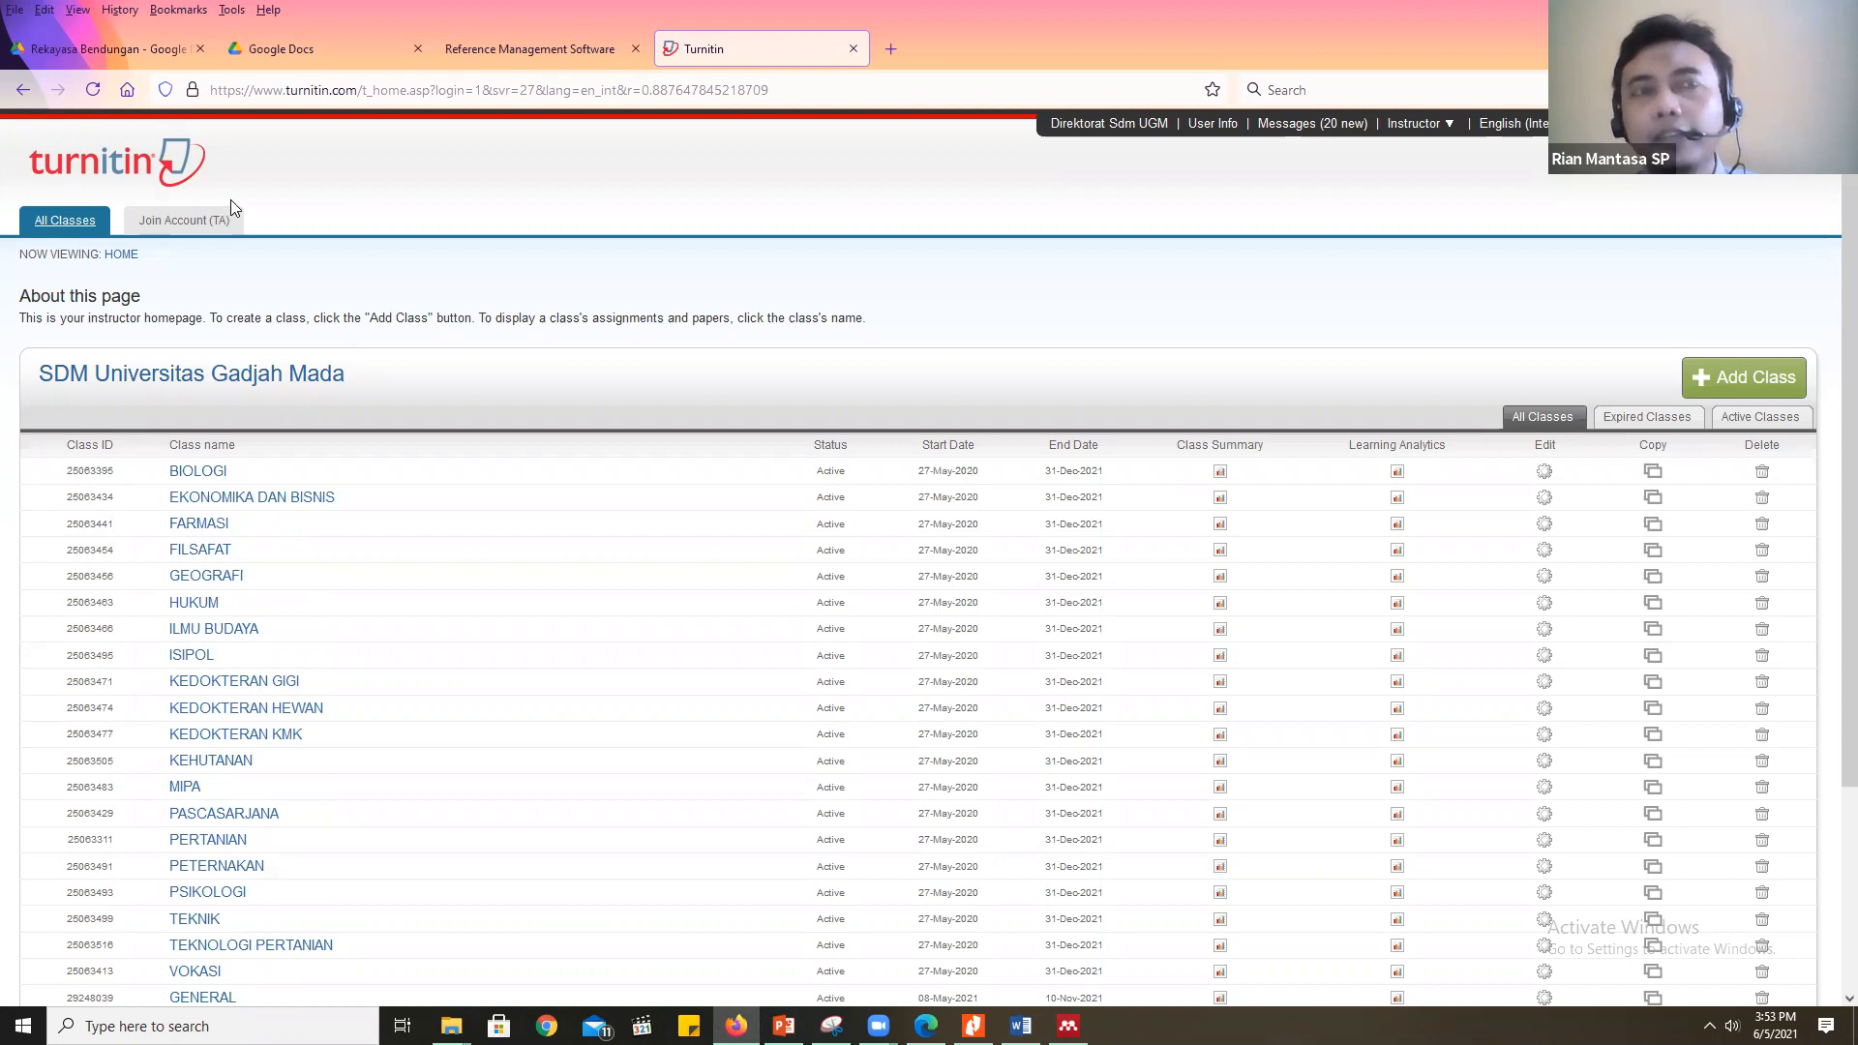
Open the VOKASI class and go to the end of its assignment list
scroll(271, 319, down, 3)
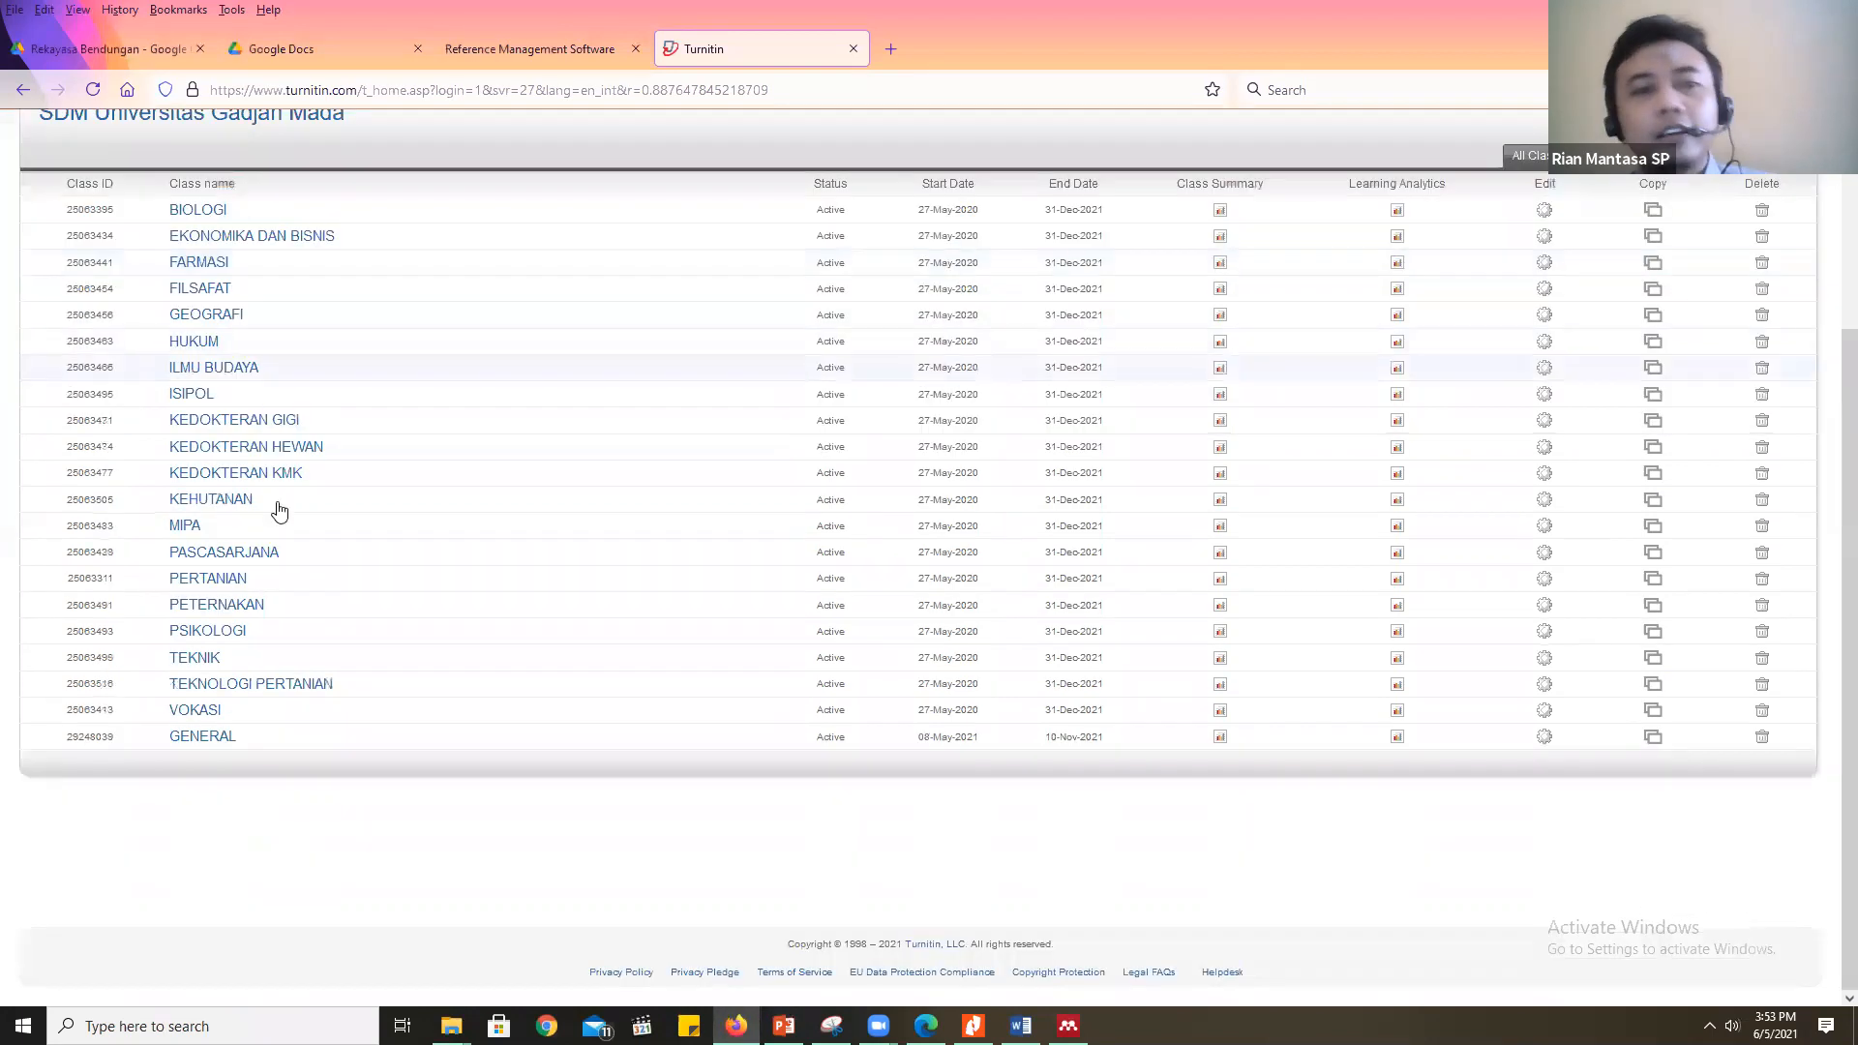
click(195, 709)
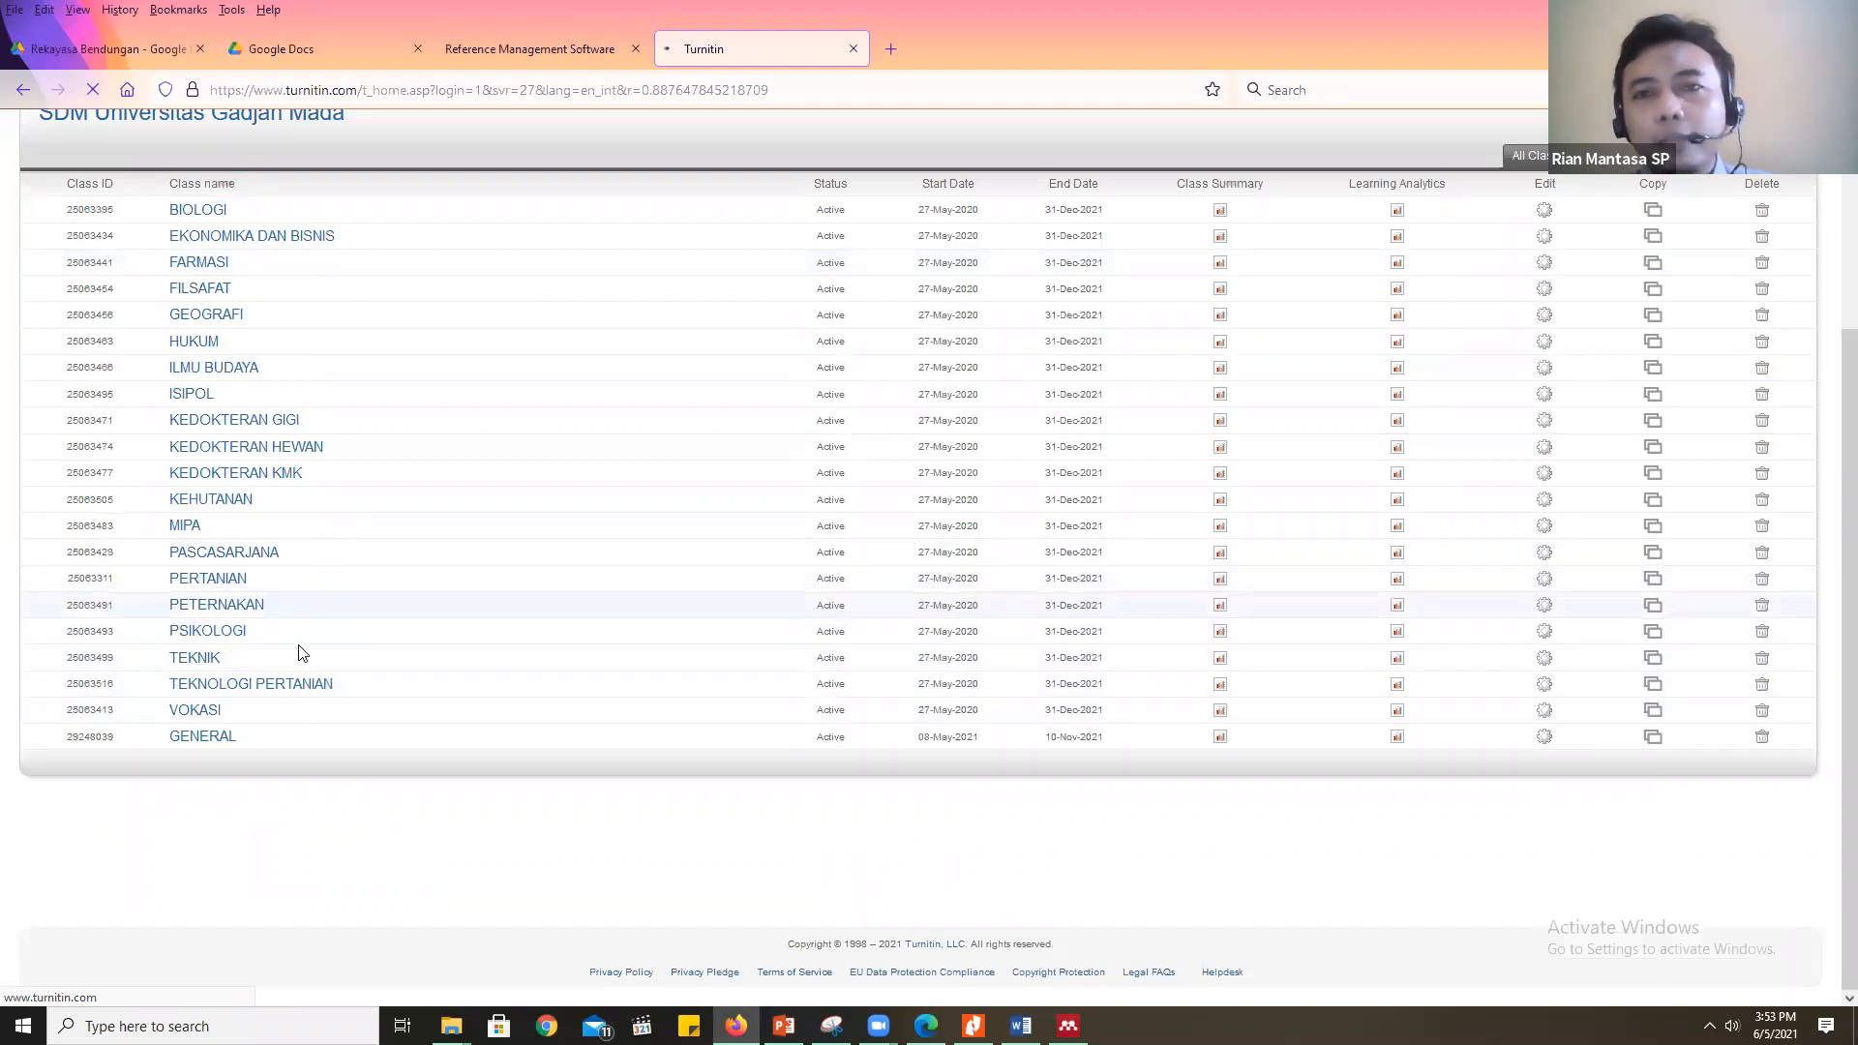
click(194, 712)
scroll(256, 680, down, 20)
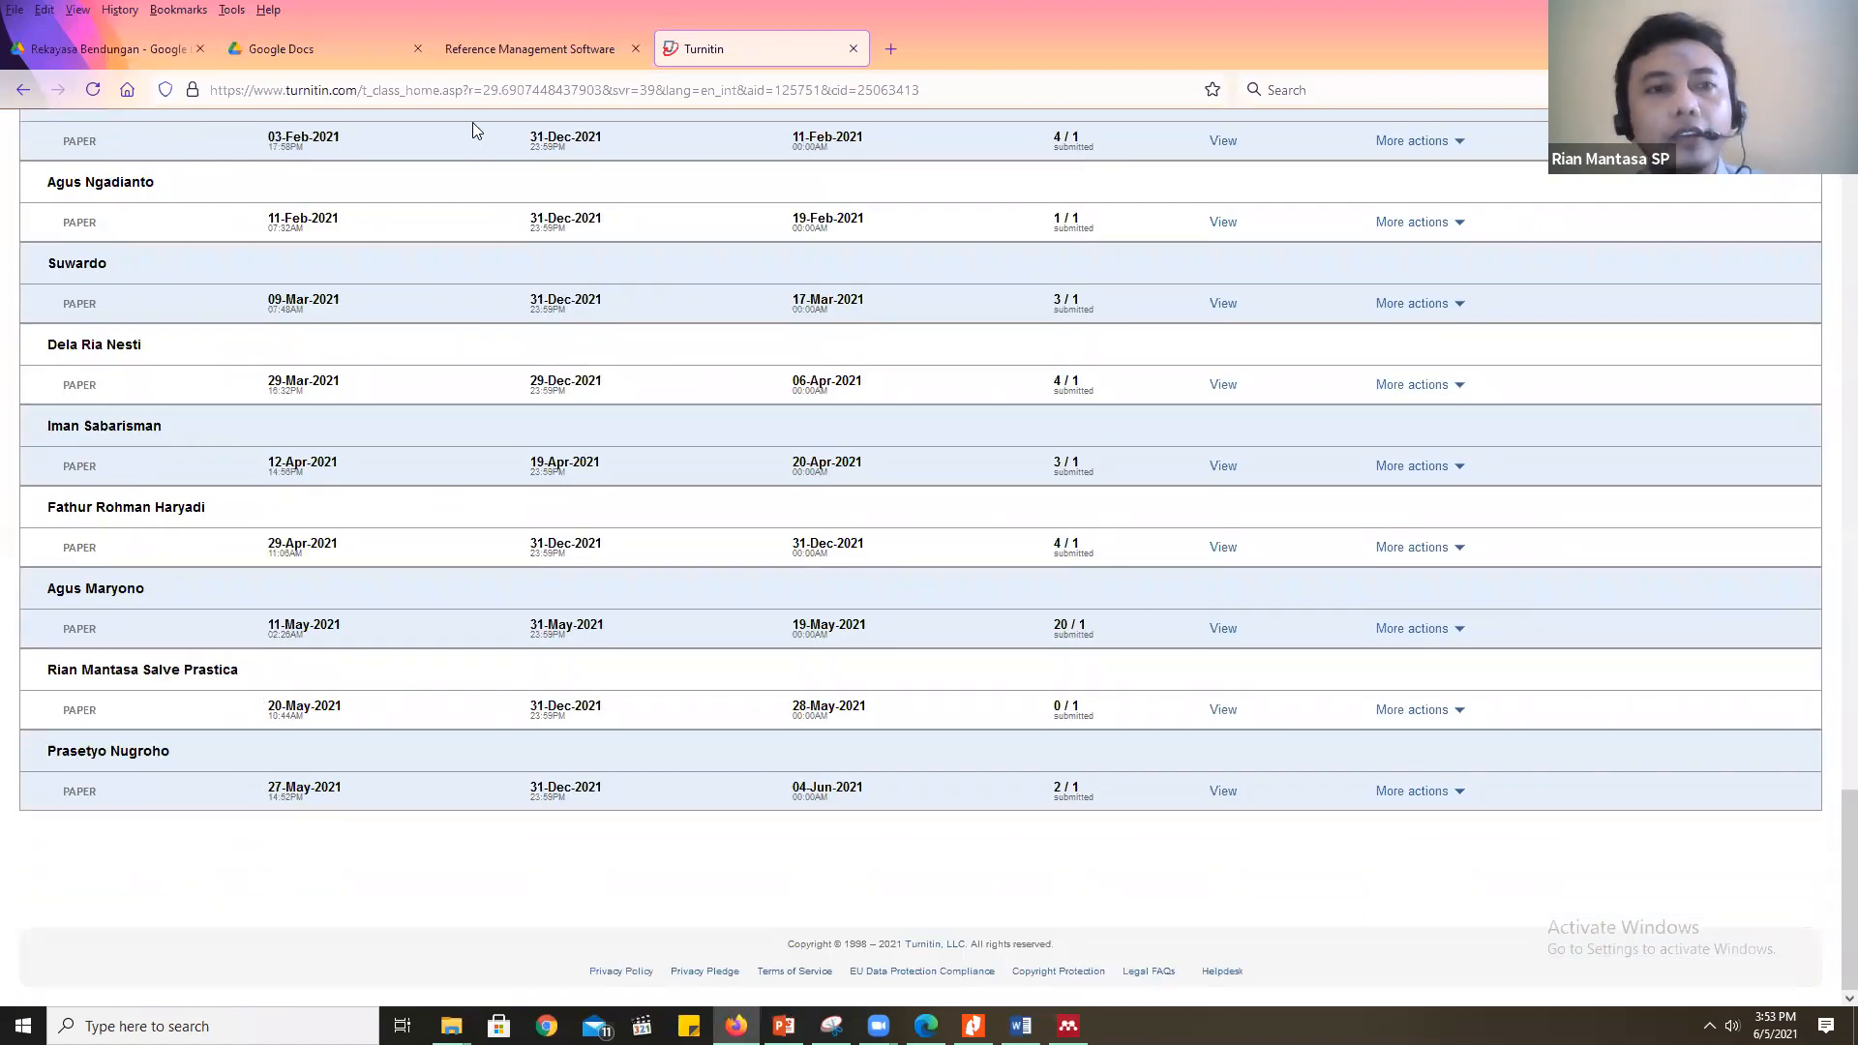
Switch to Google Drive and open the chosen student's folder inside Rekayasa Bendungan
click(68, 43)
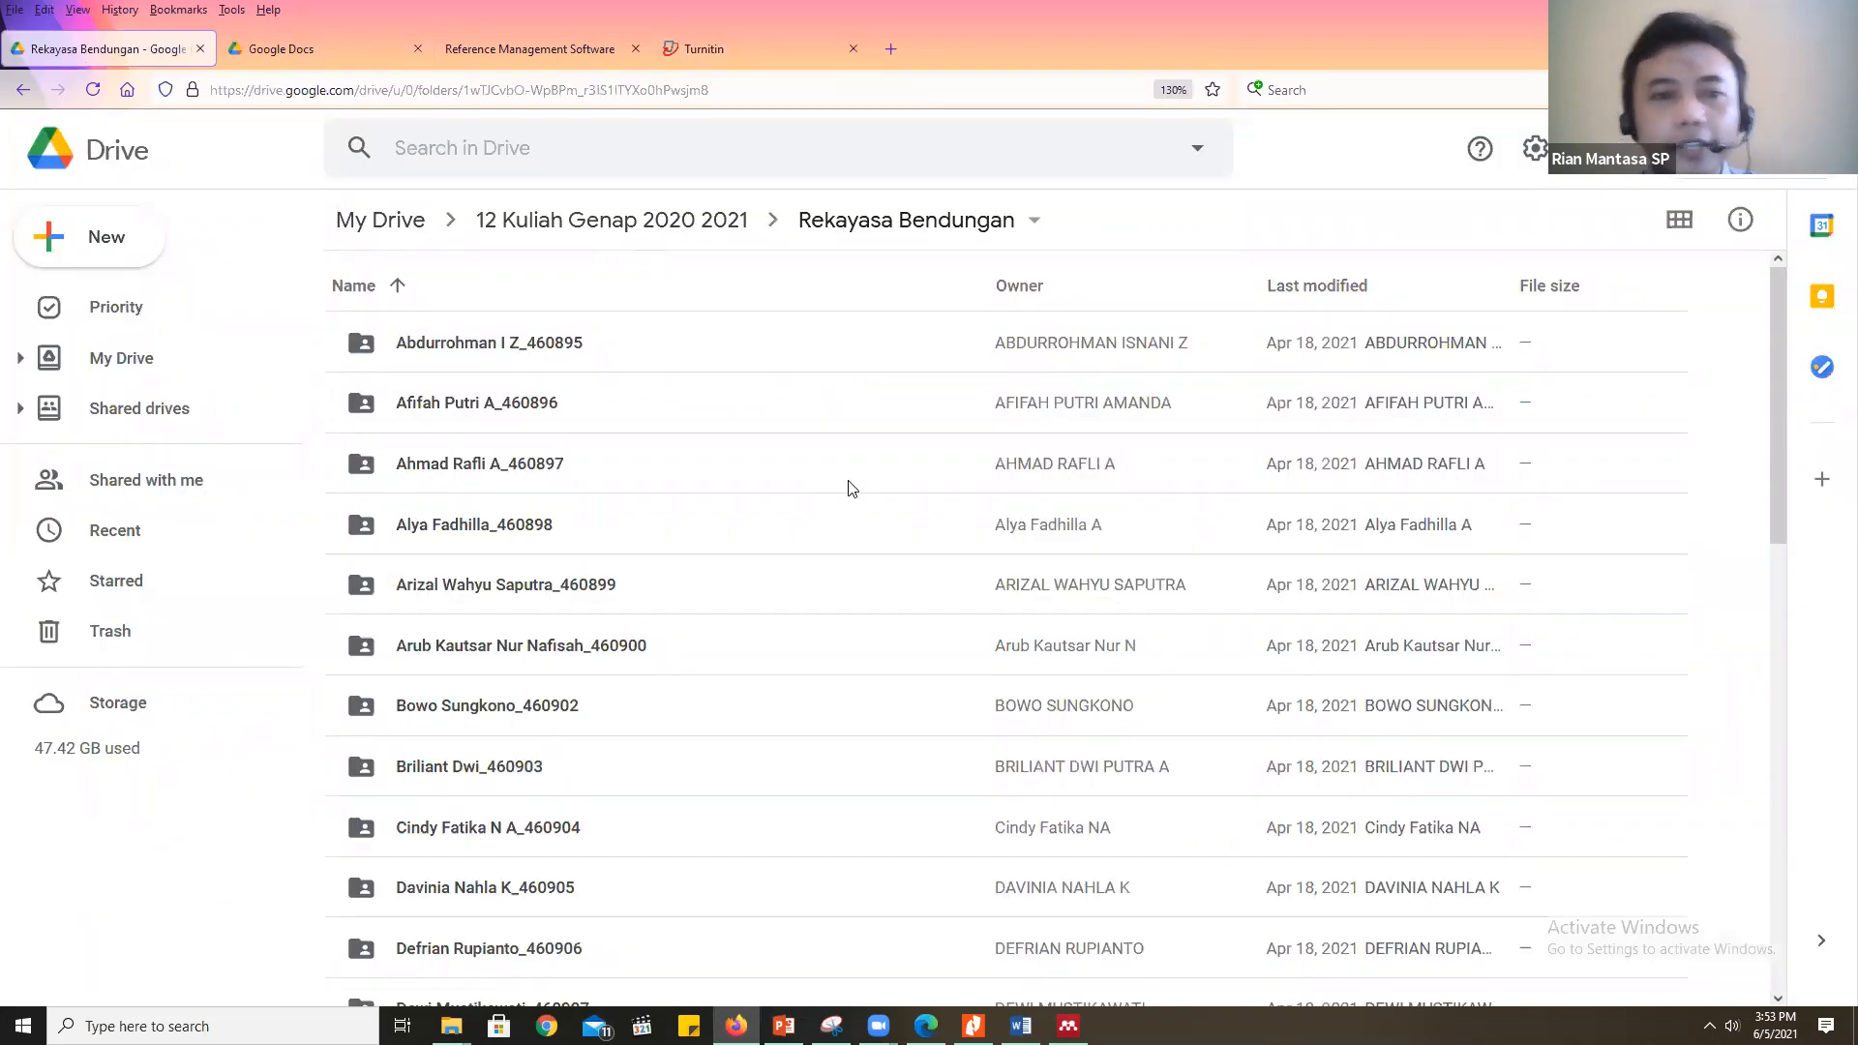
scroll(851, 488, down, 2)
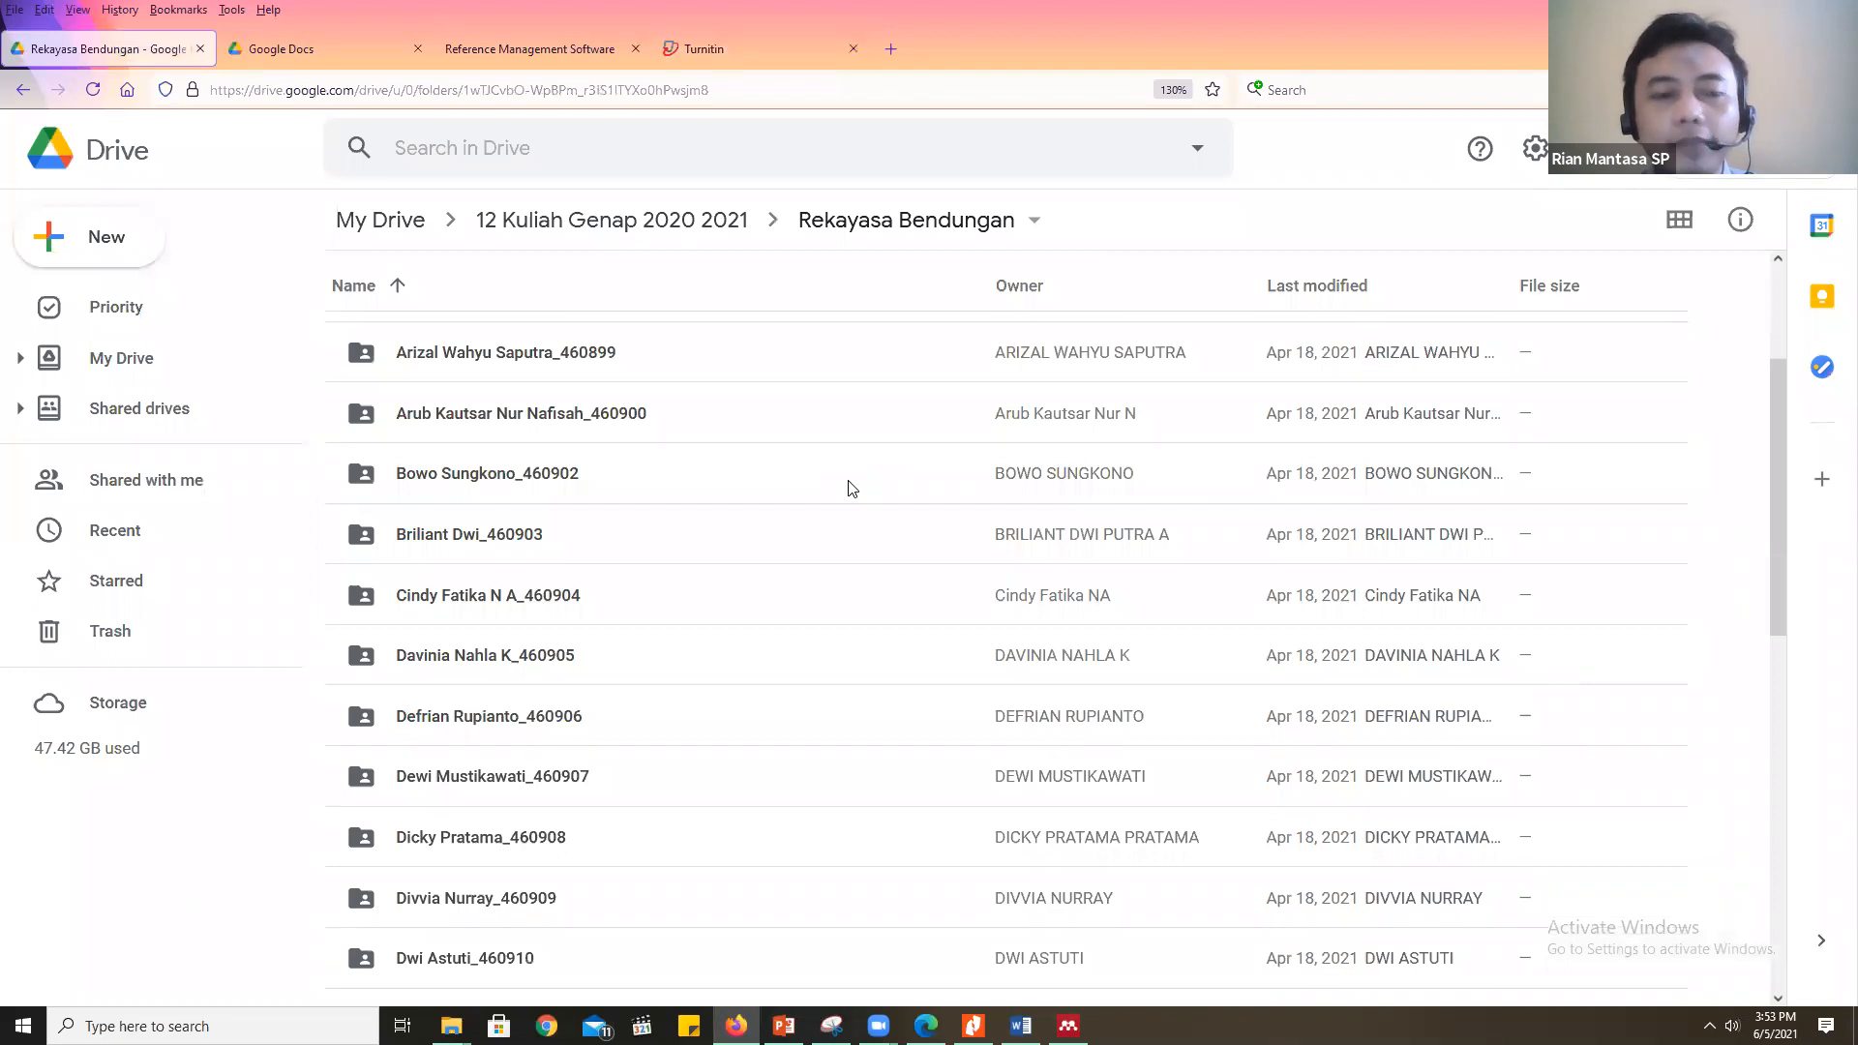
scroll(851, 488, down, 2)
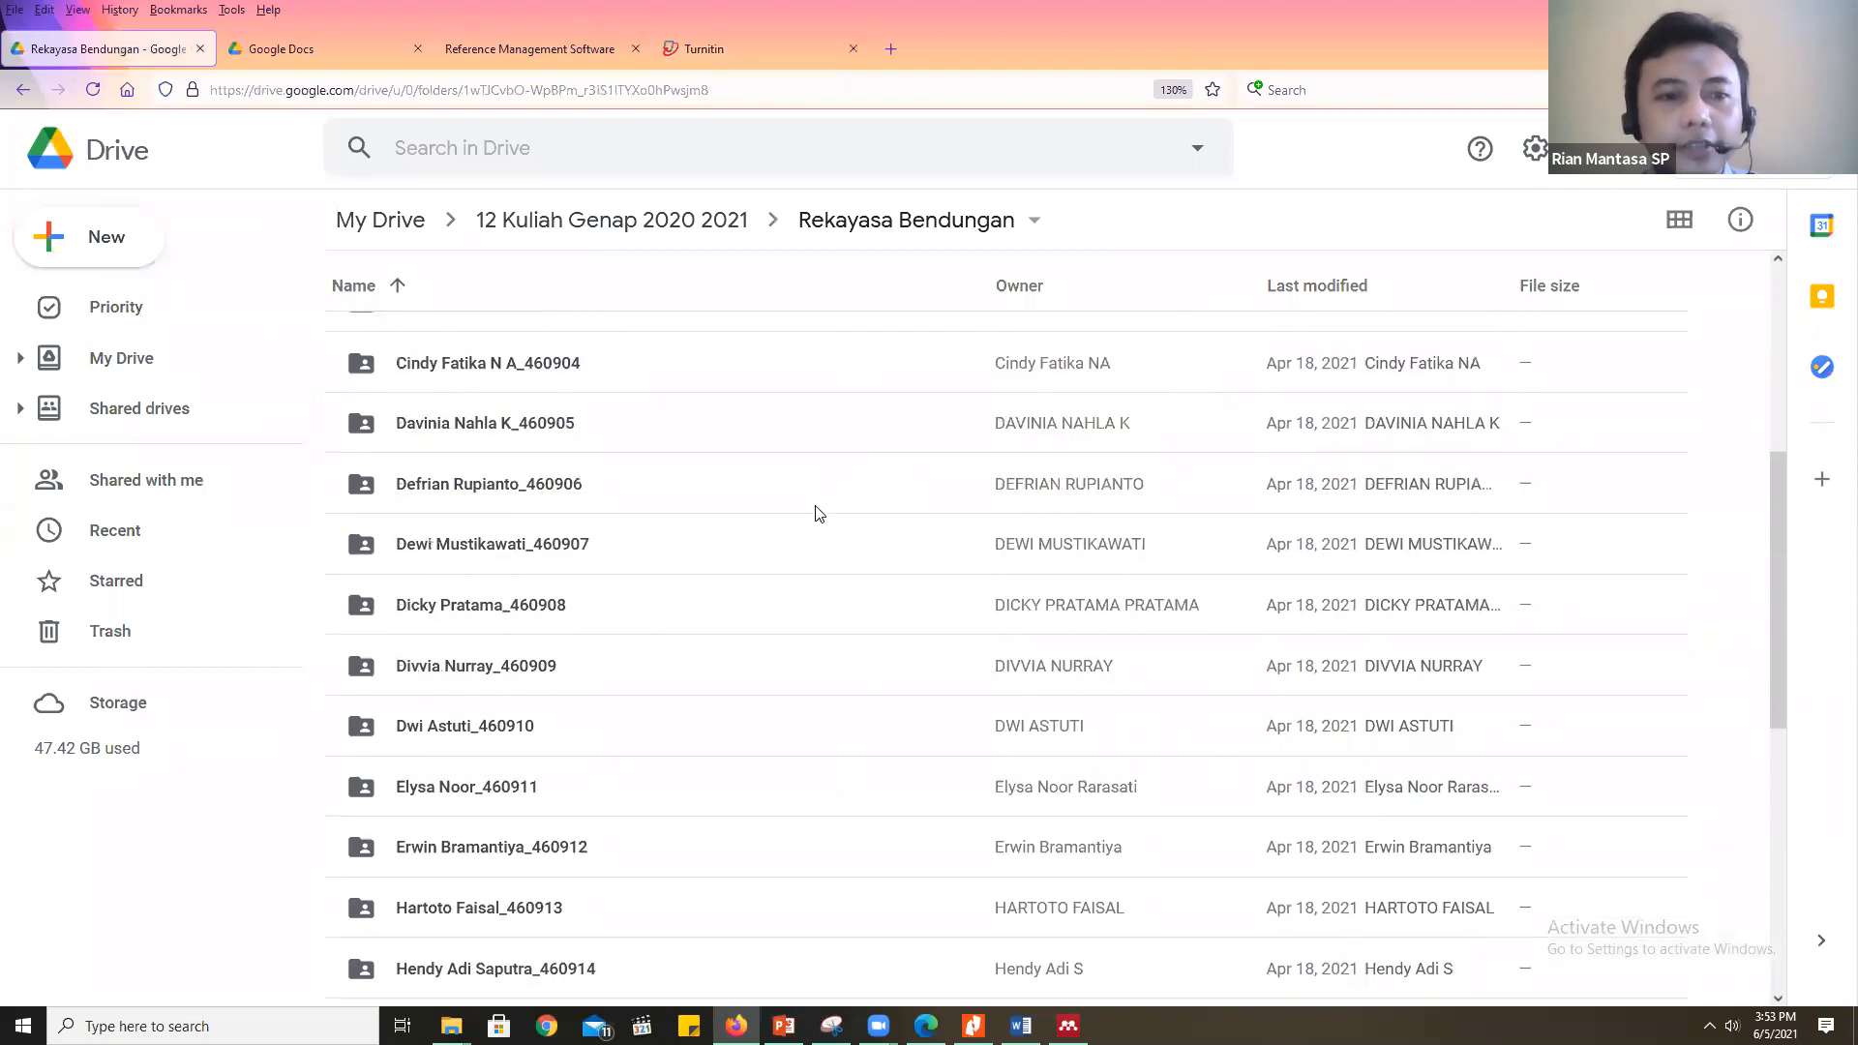
scroll(809, 527, down, 2)
scroll(810, 527, down, 1)
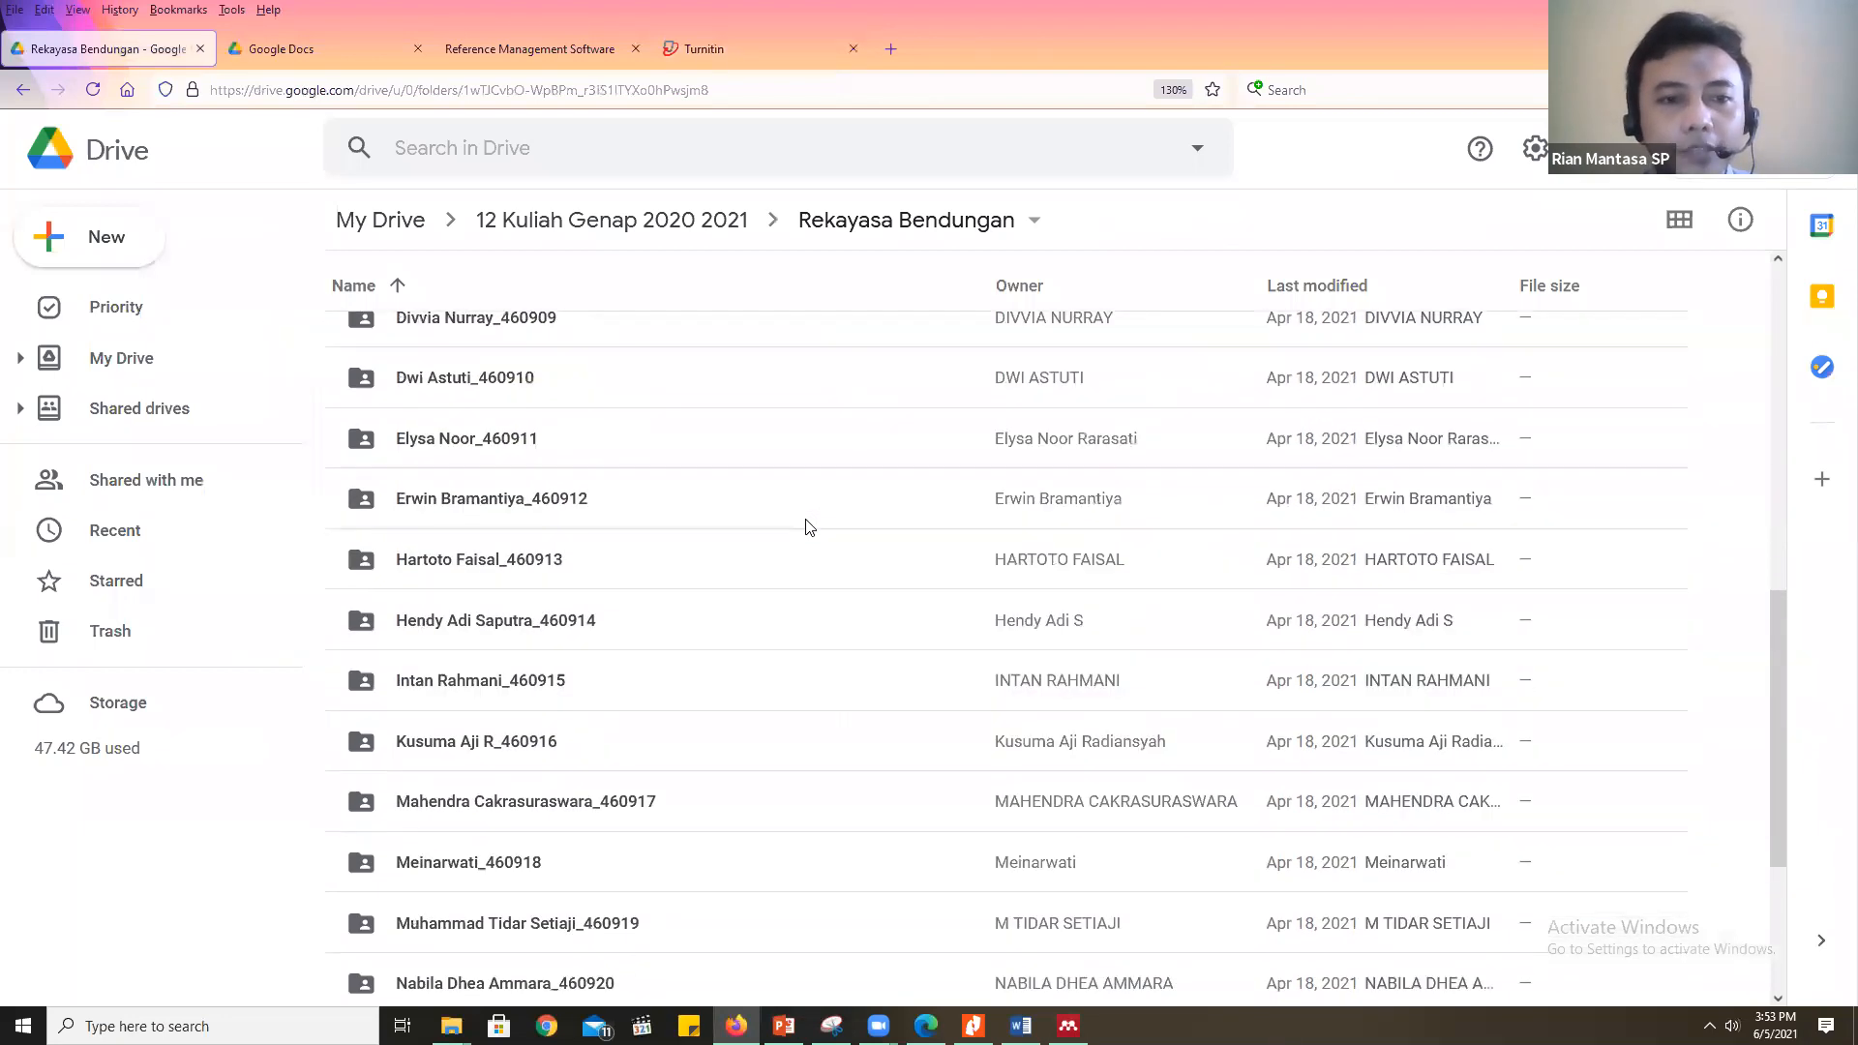
double_click(684, 627)
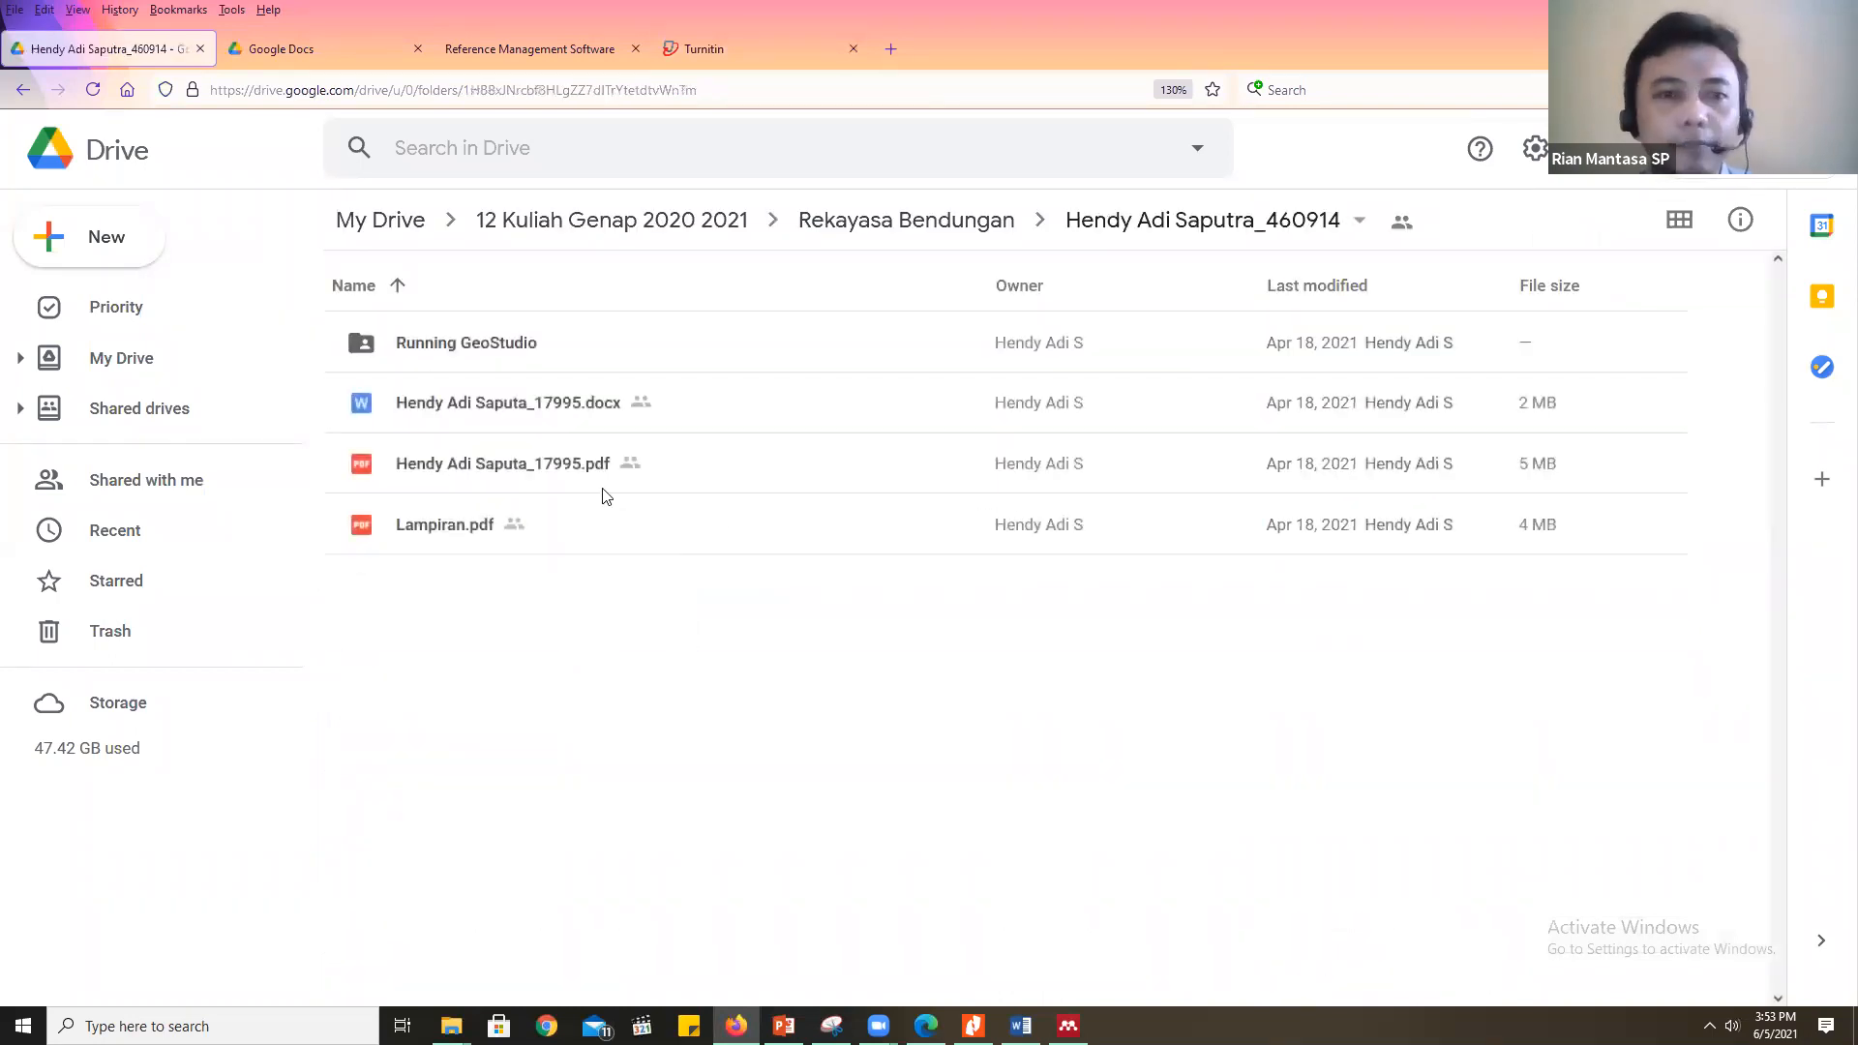
Download the student's named report PDF from the folder to the computer
click(627, 475)
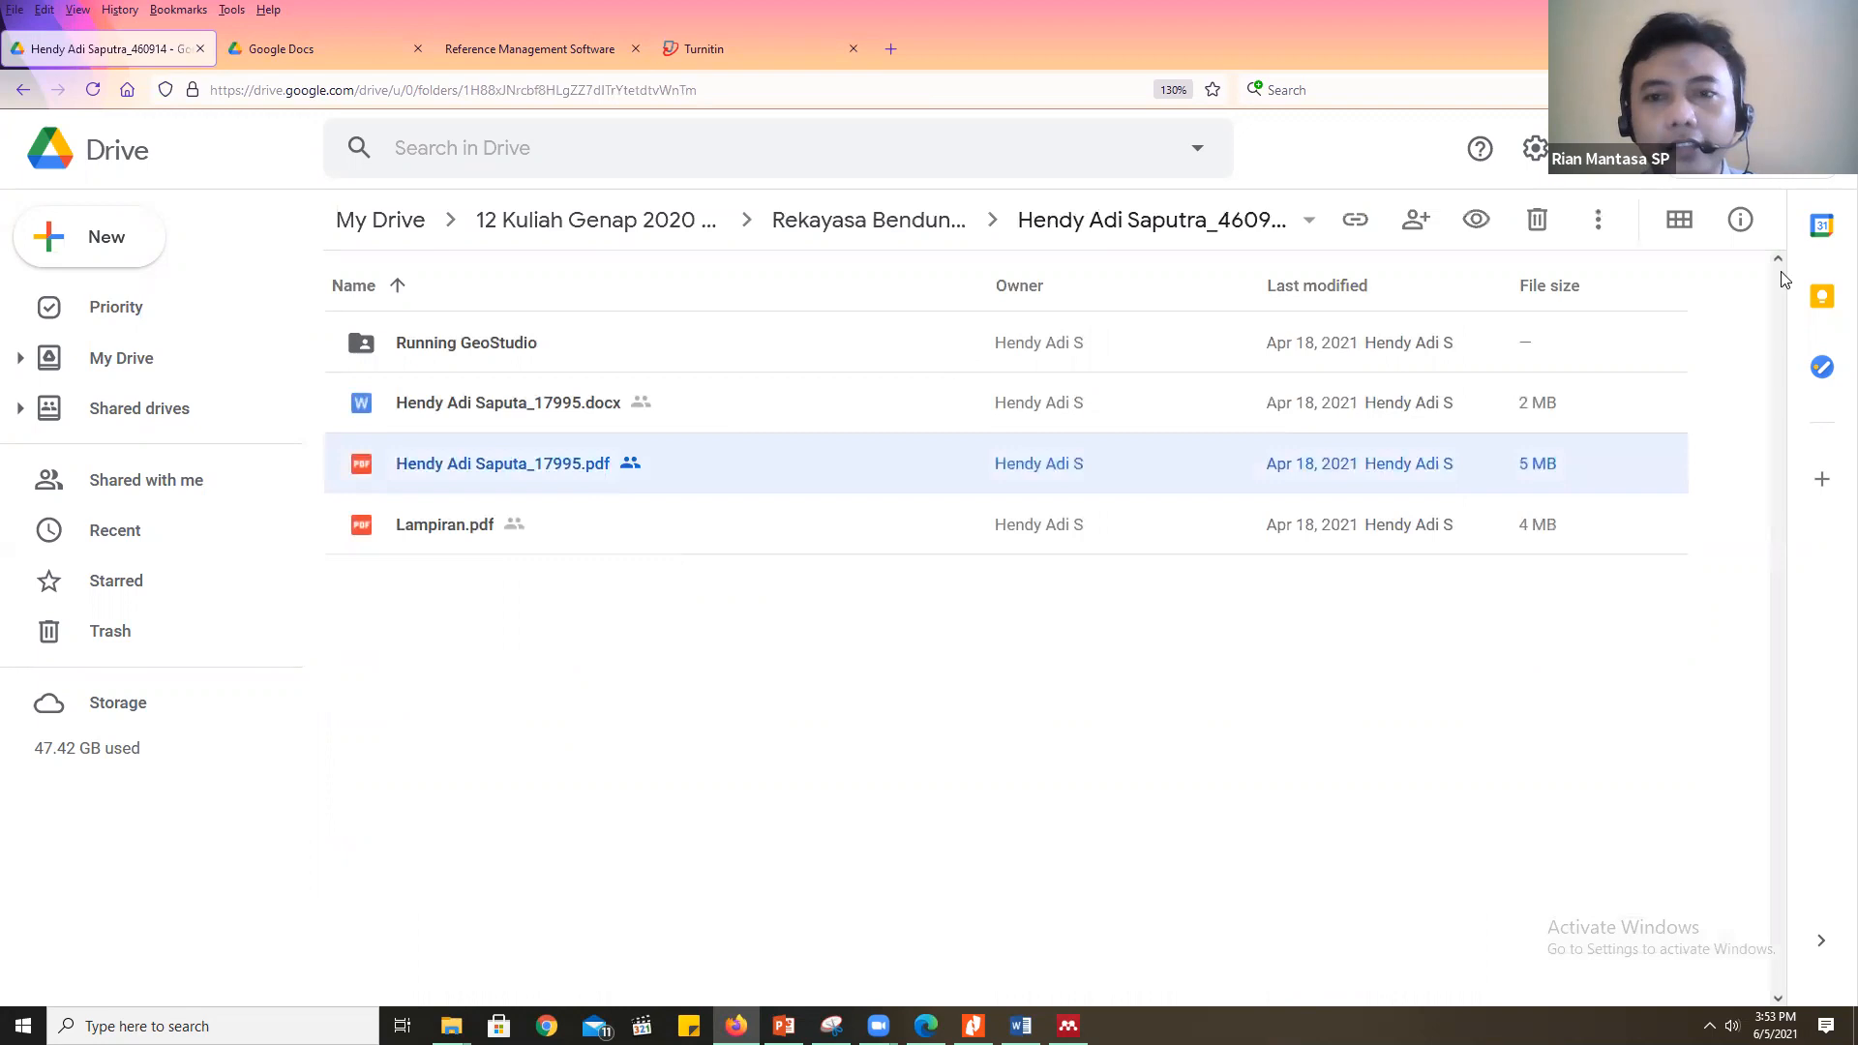
click(1599, 220)
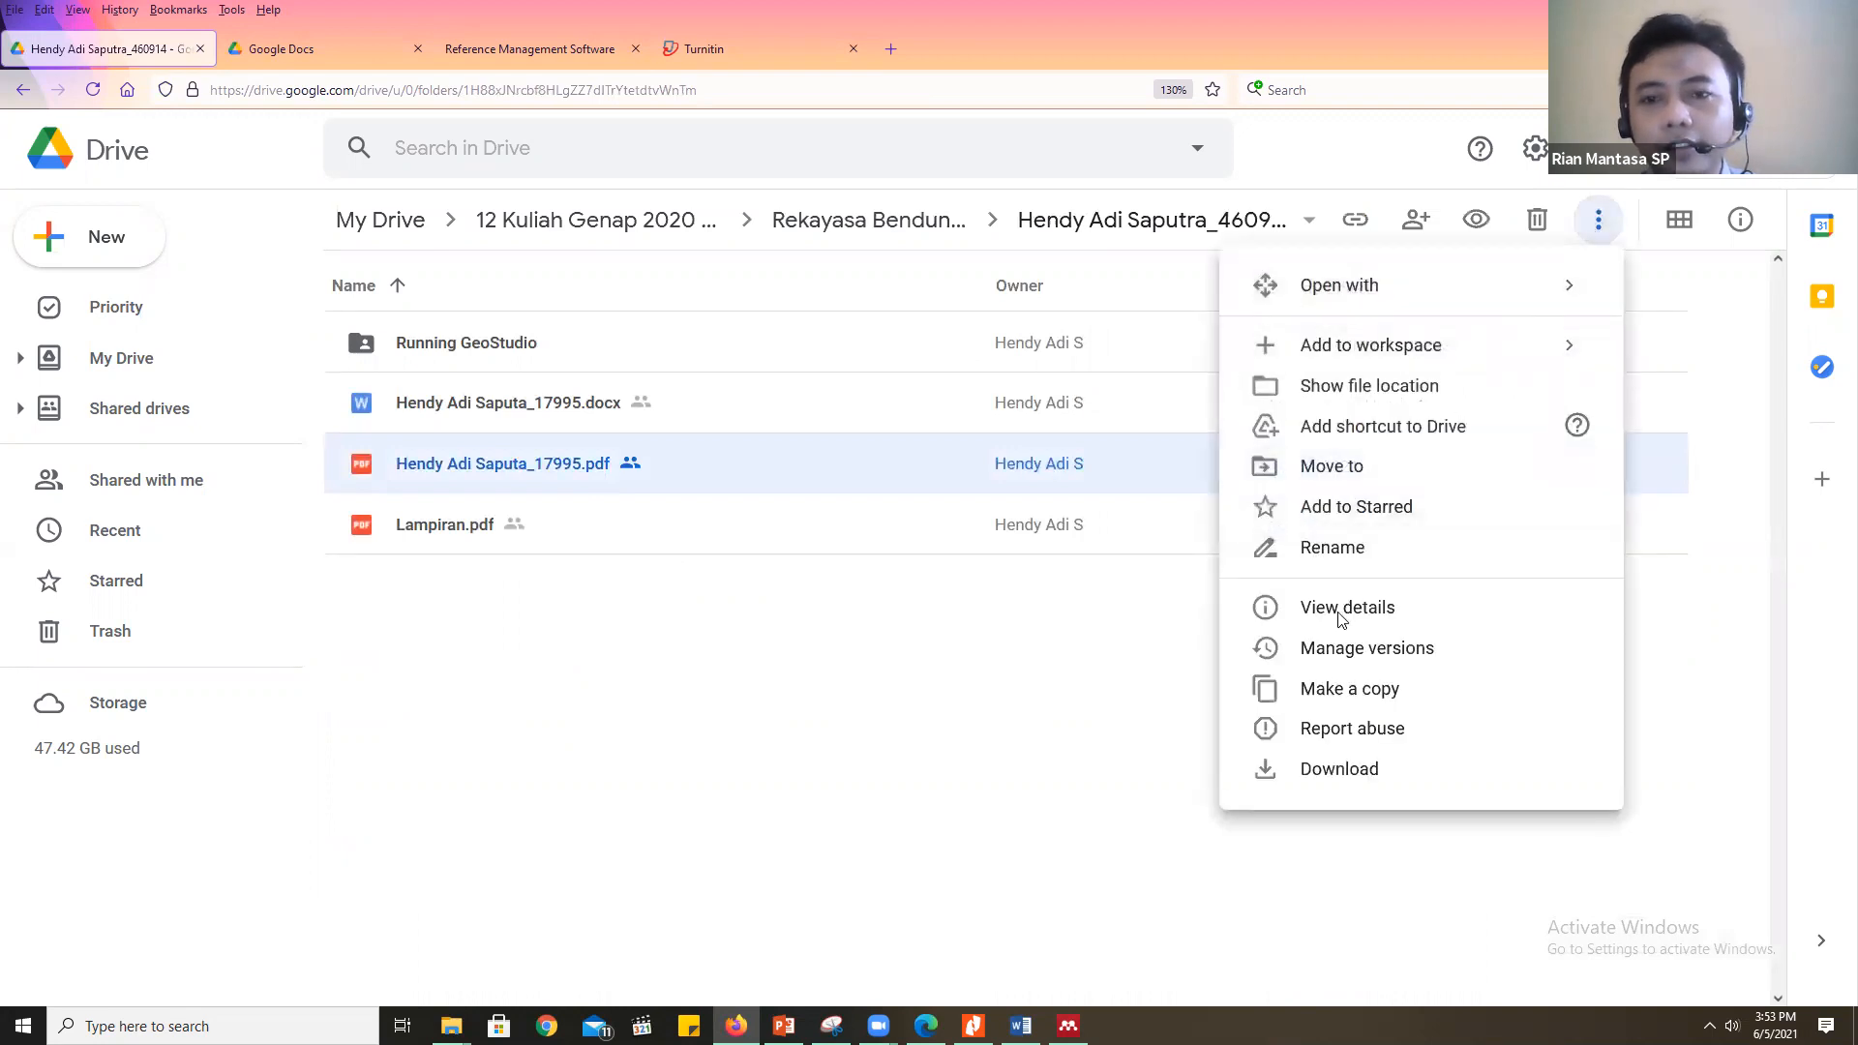
click(1334, 771)
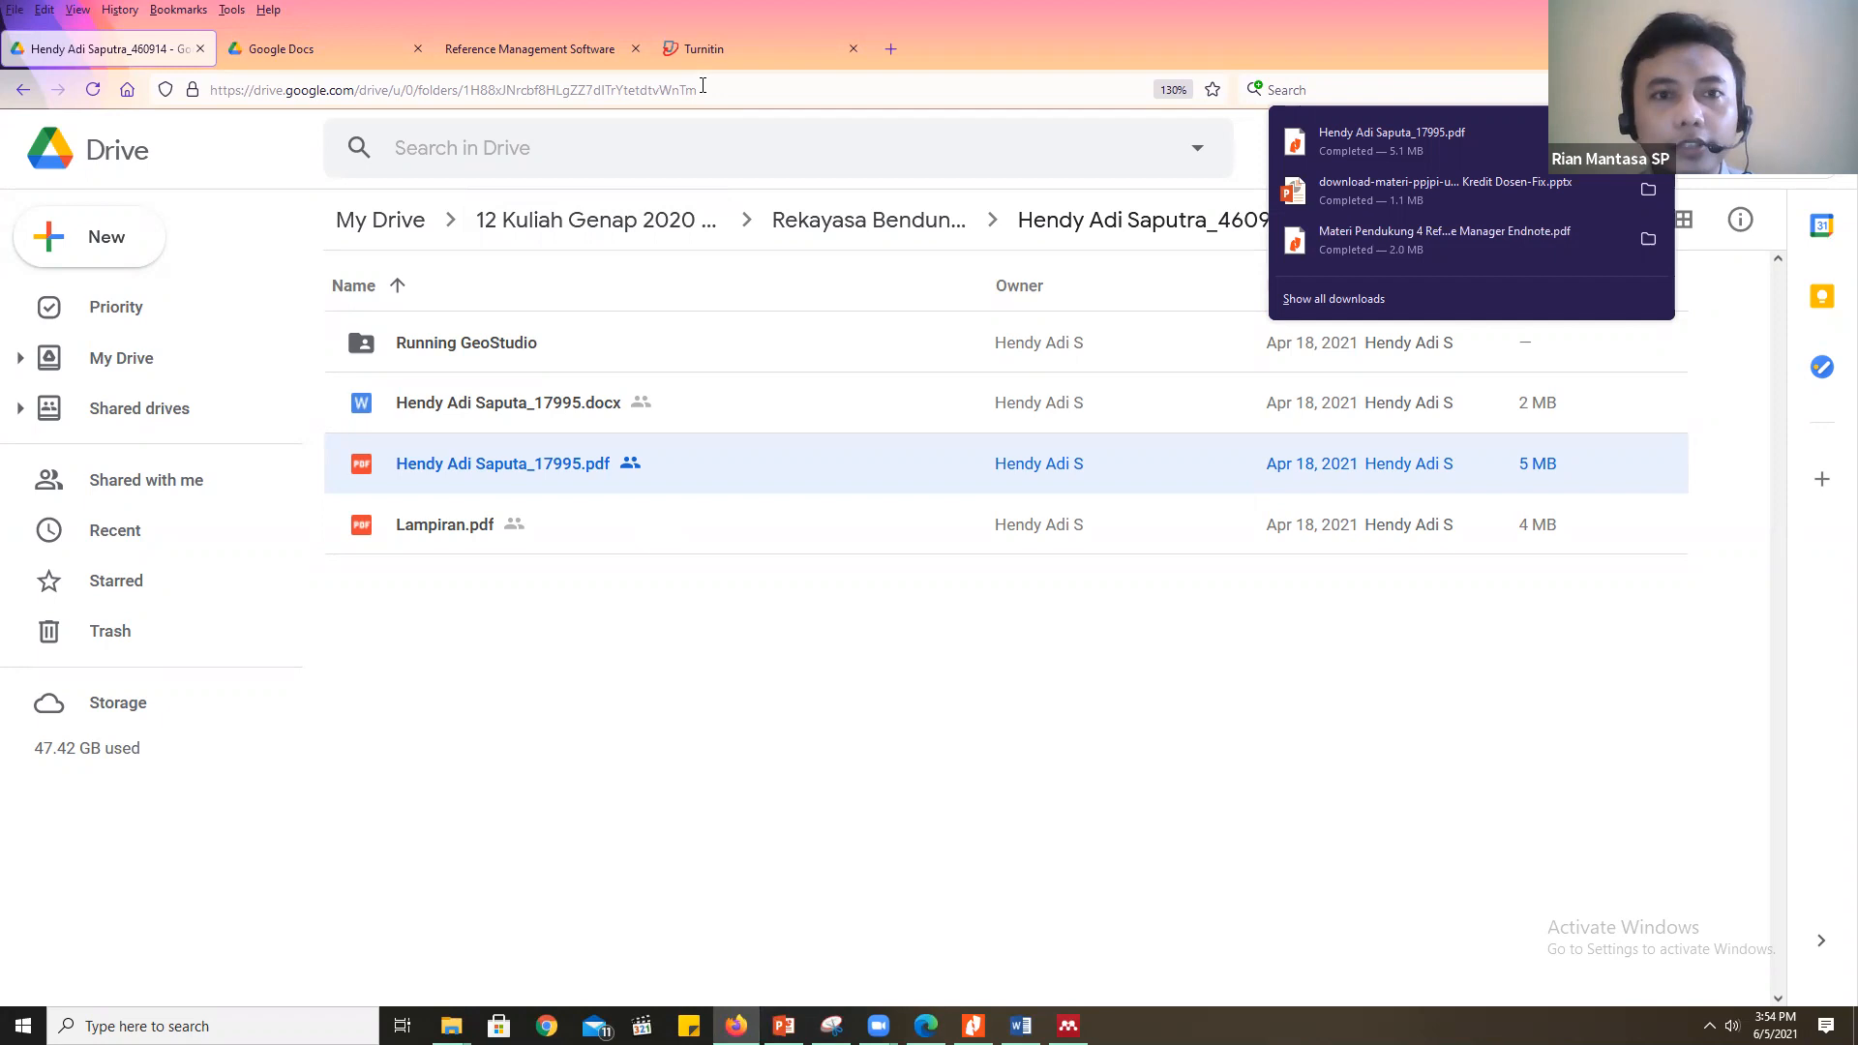
Return to Turnitin and open the file submission form for the instructor's assignment starting 20-May-2021
click(704, 49)
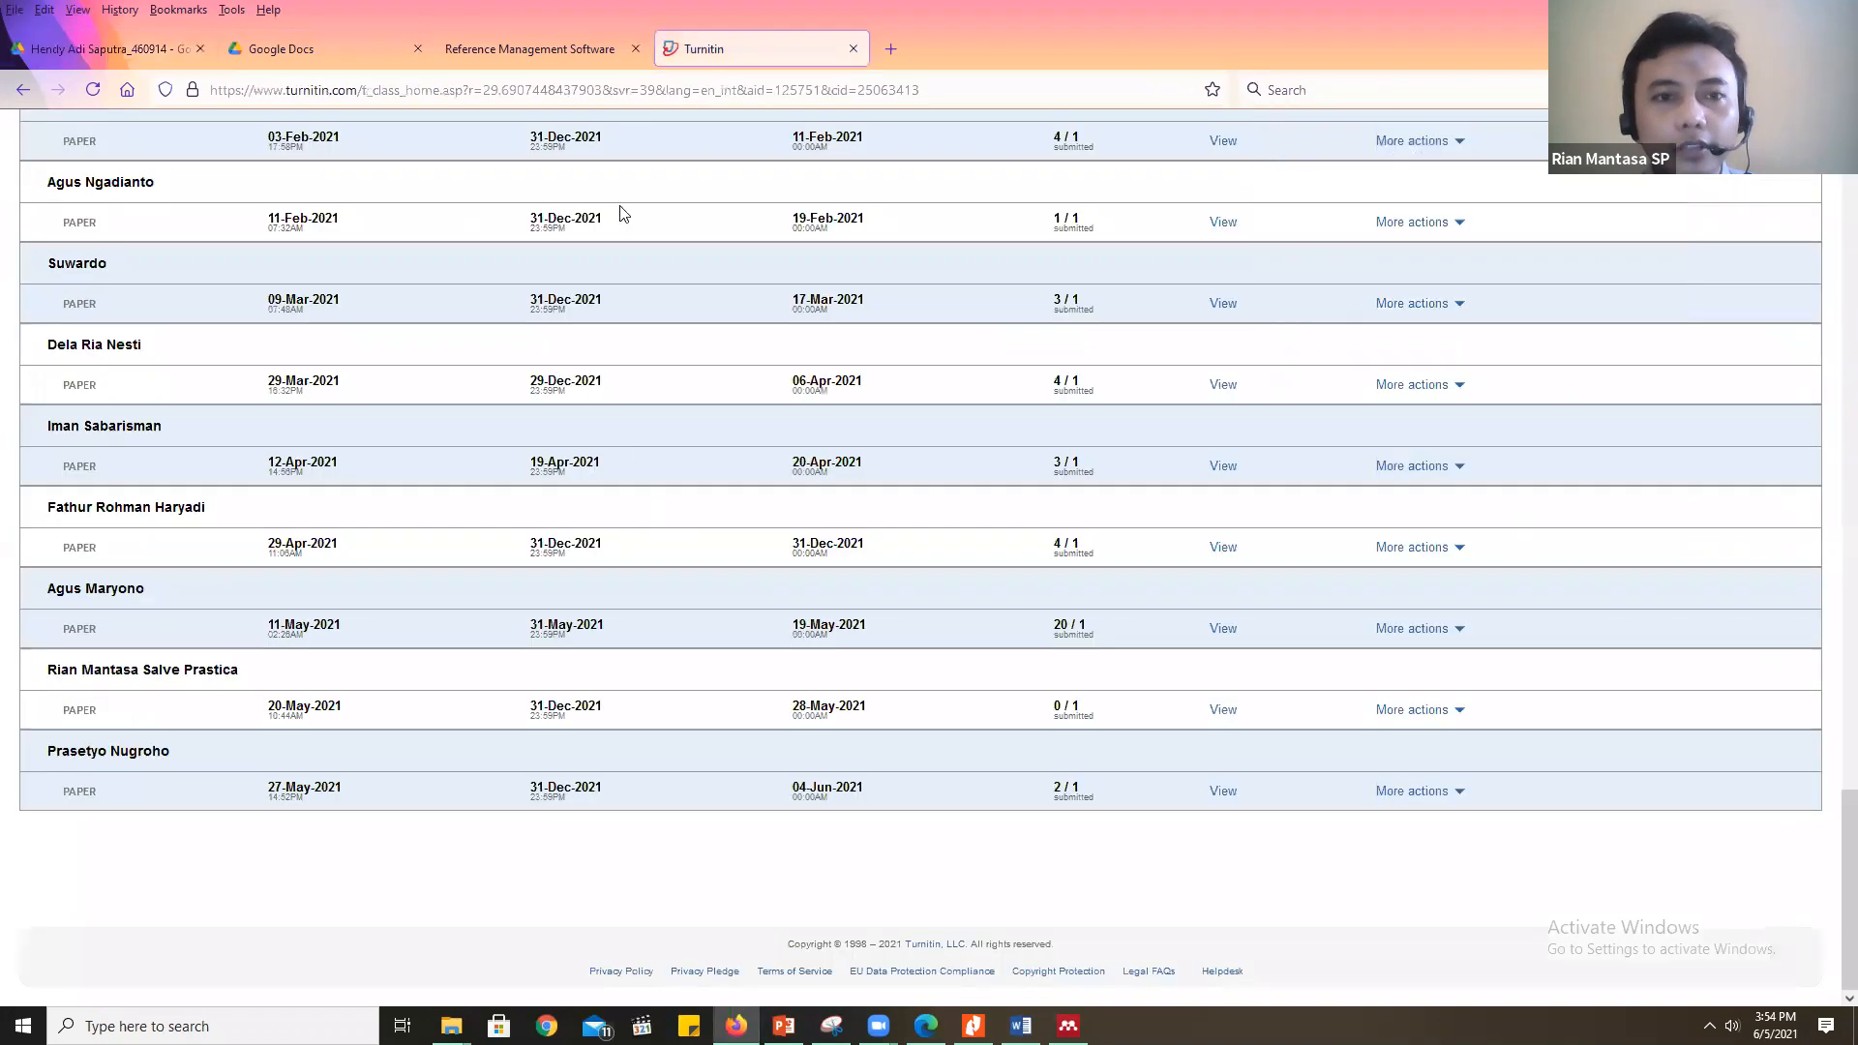
click(1429, 711)
click(1370, 755)
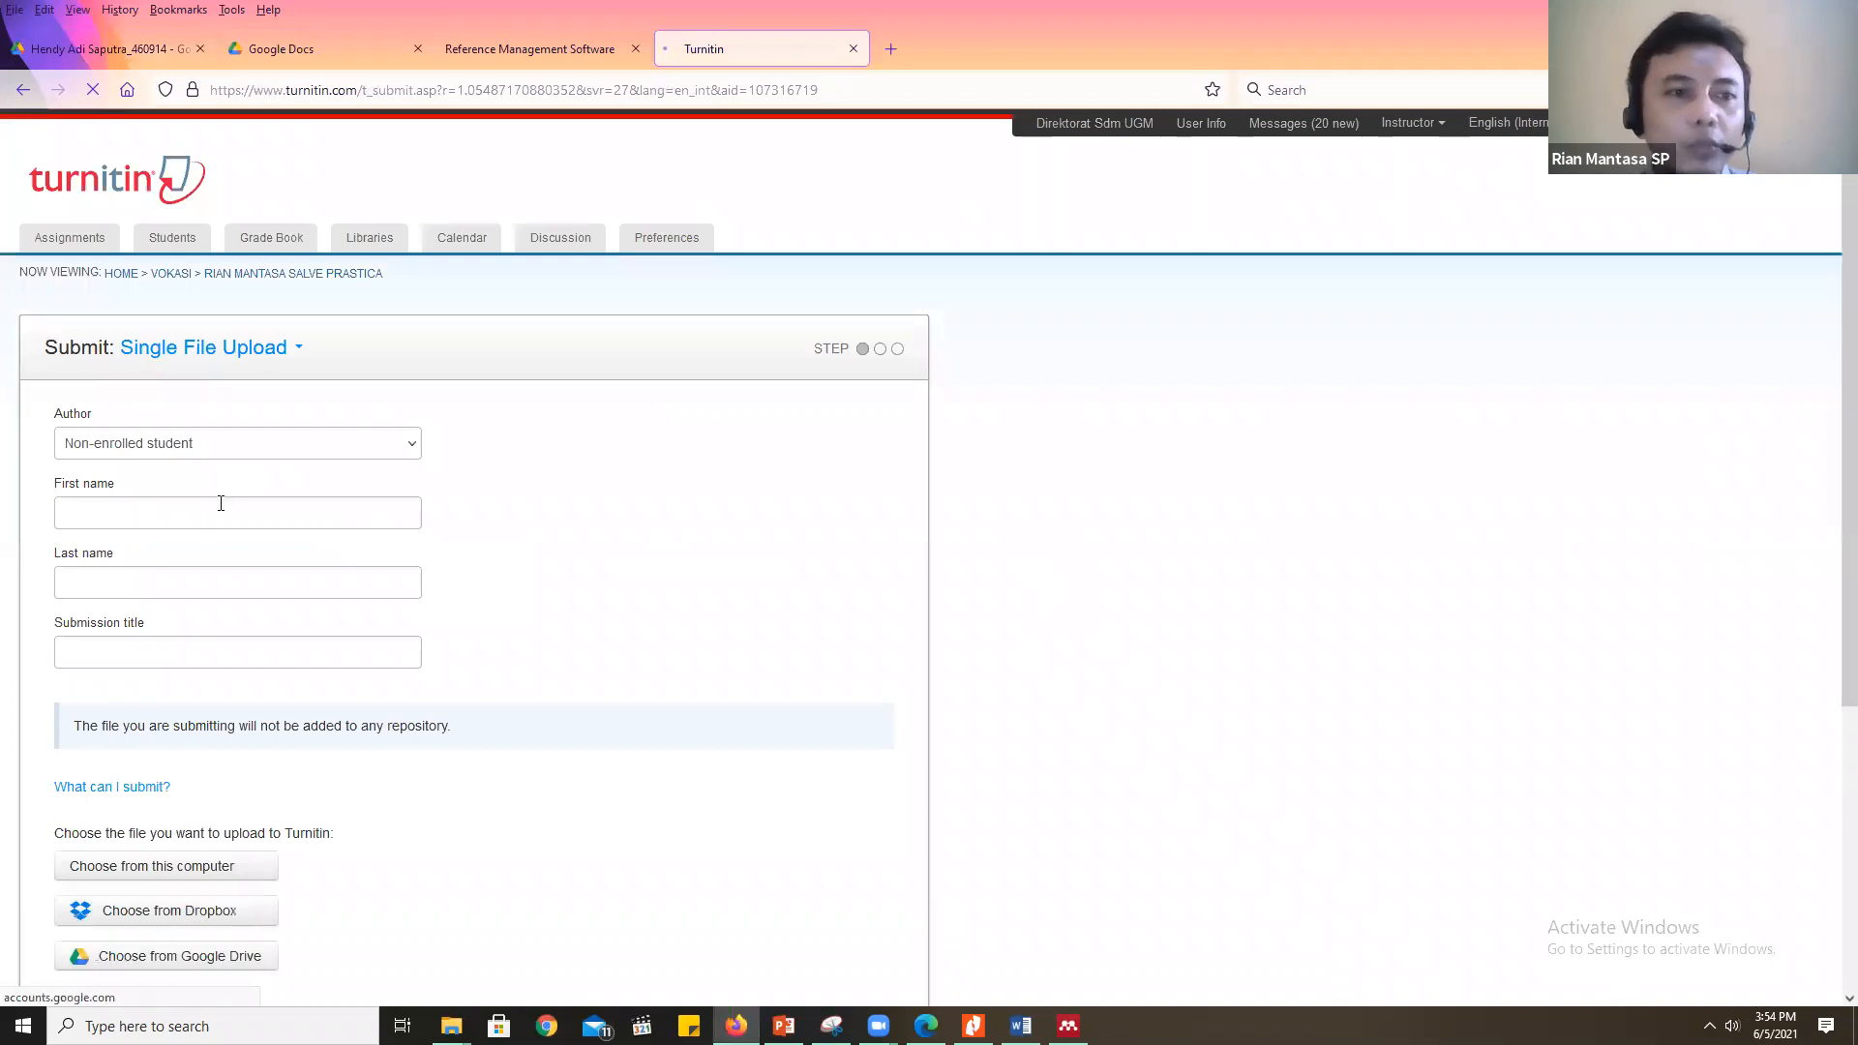
Enter the student's first name, "Rekayasa Bendungan" as last name and "Bendungan" as submission title, with the page enlarged
click(220, 503)
scroll(221, 508, down, 2)
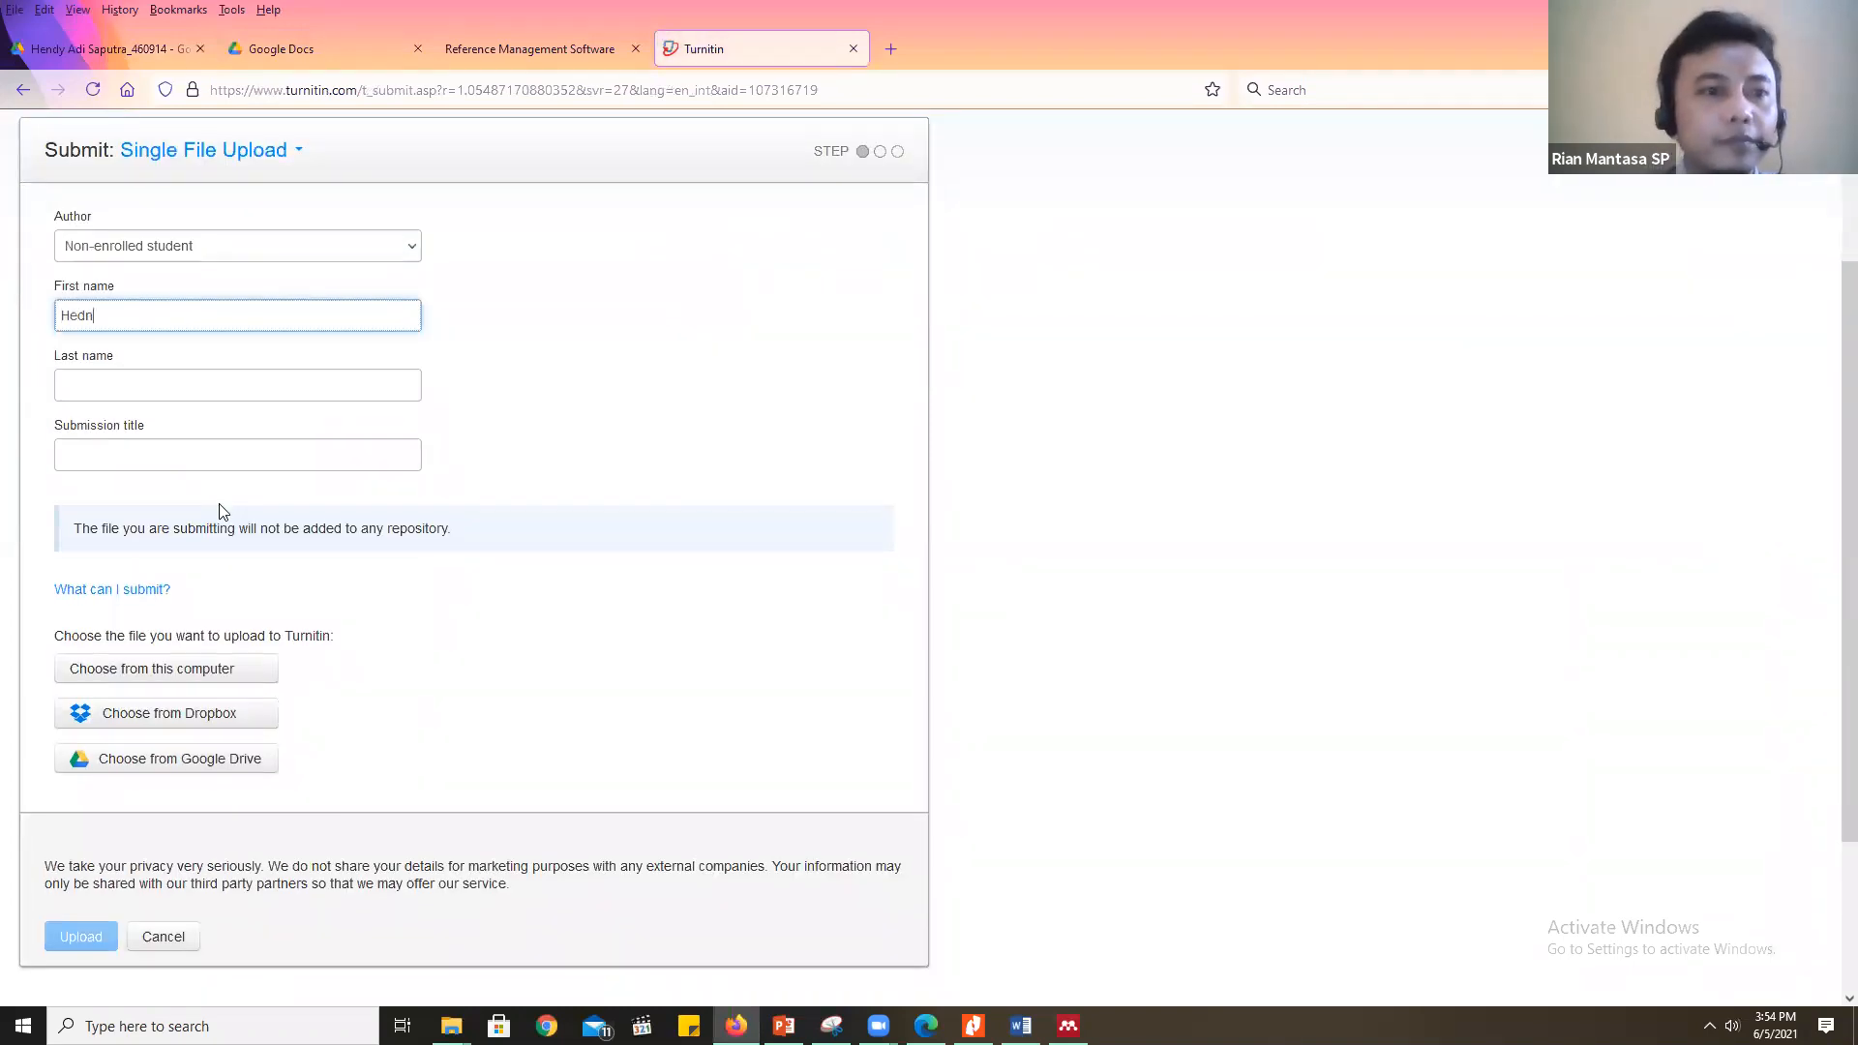
key(Tab)
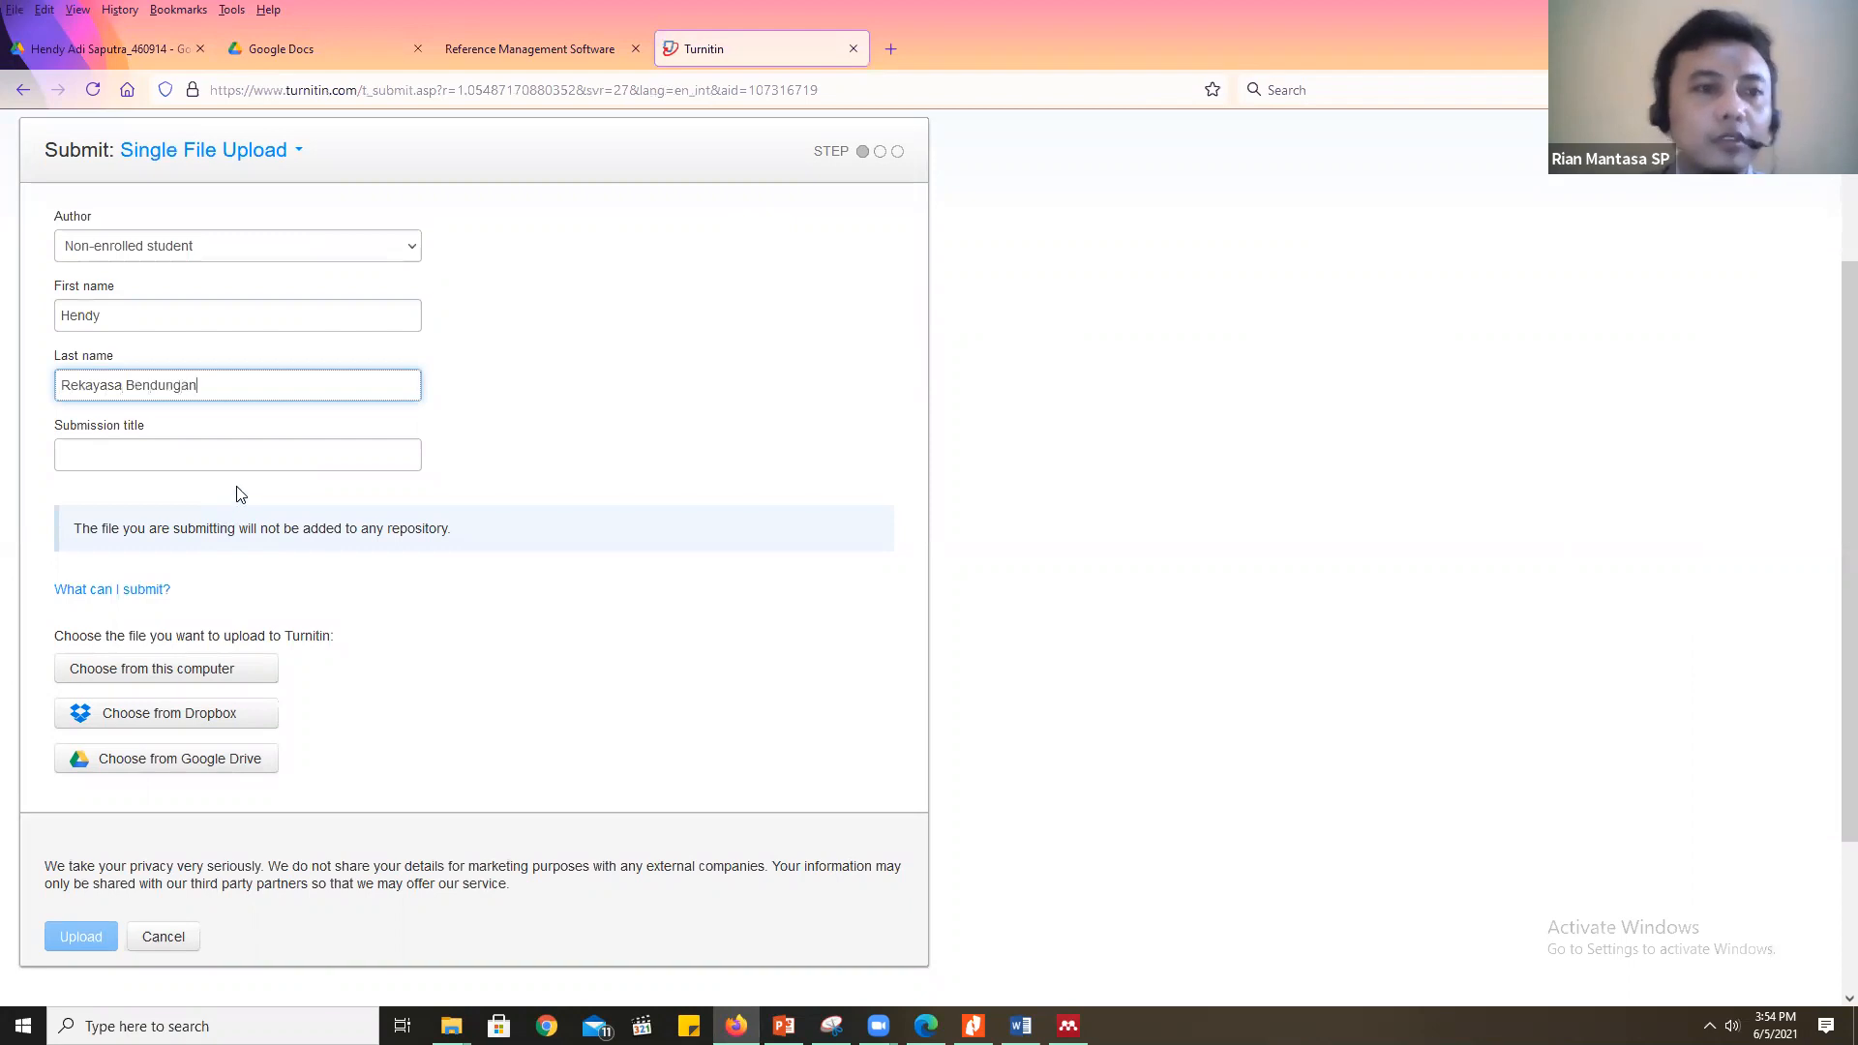
key(ctrl+a)
click(253, 446)
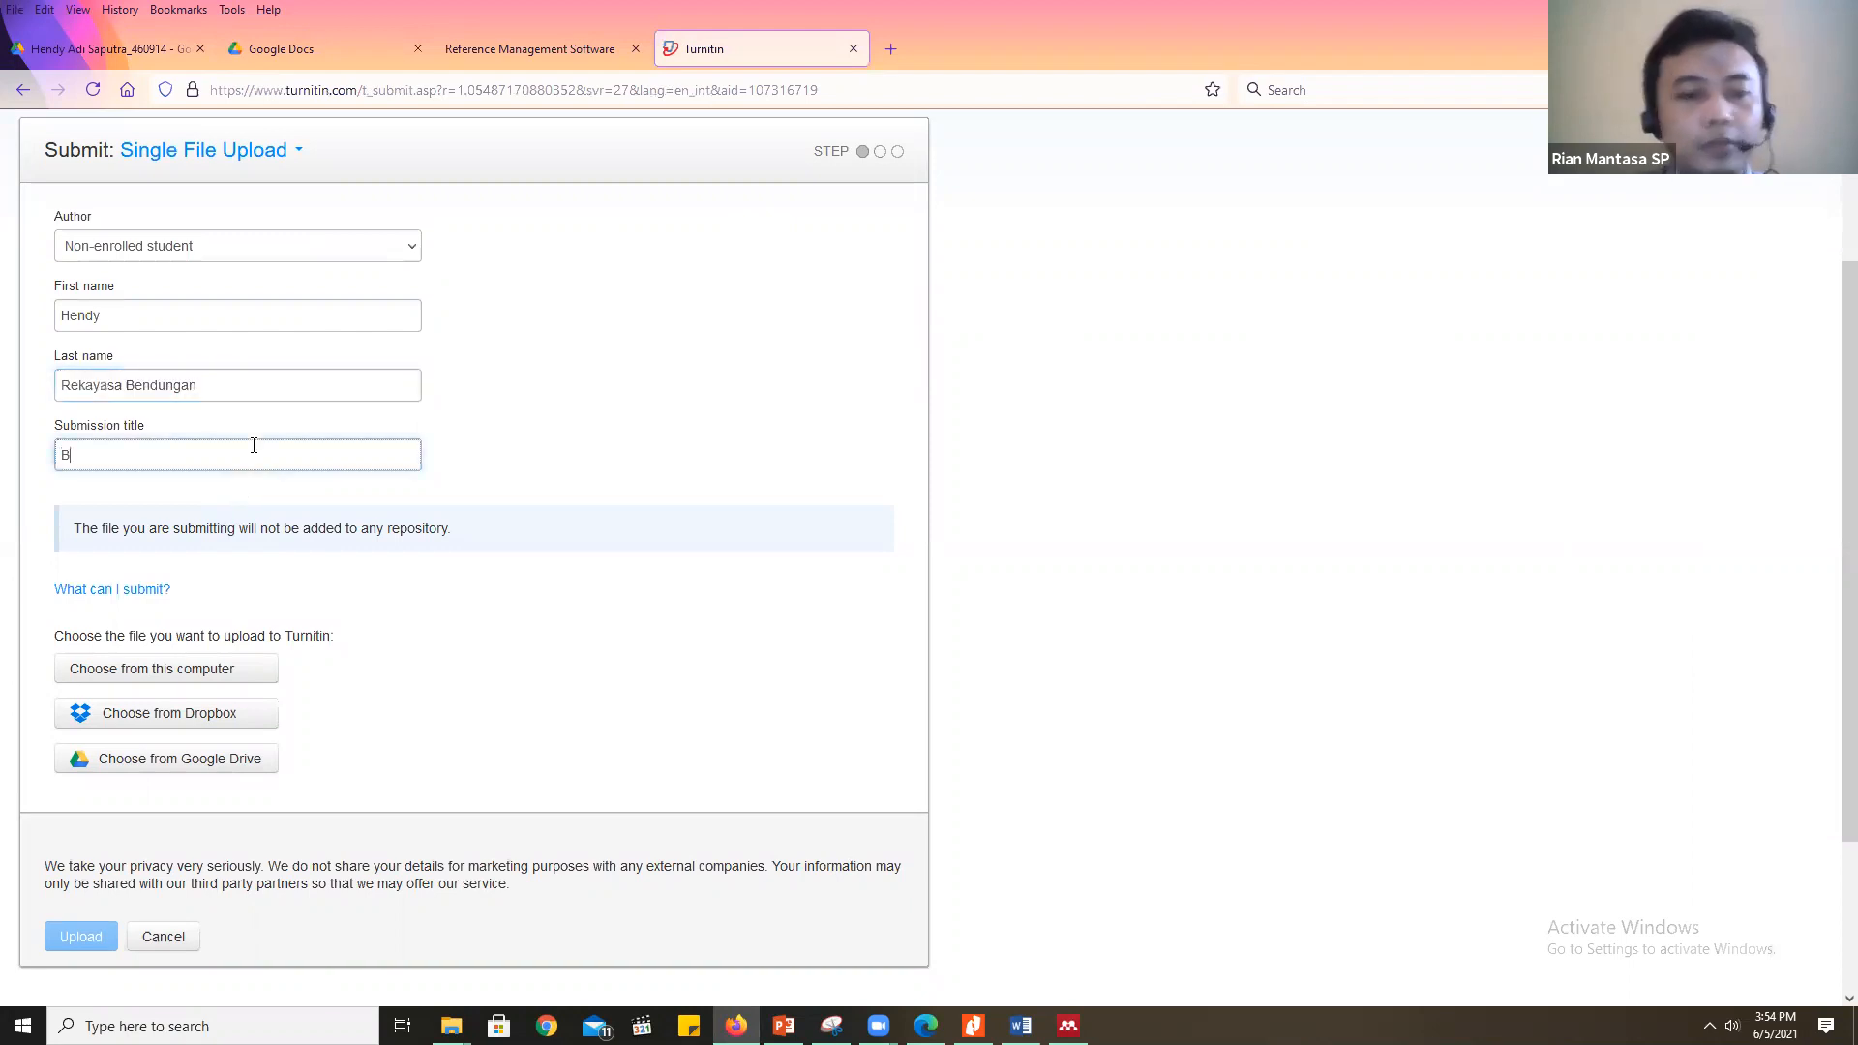
key(ctrl+plus)
key(ctrl+plus)
key(ctrl+plus)
key(ctrl+plus)
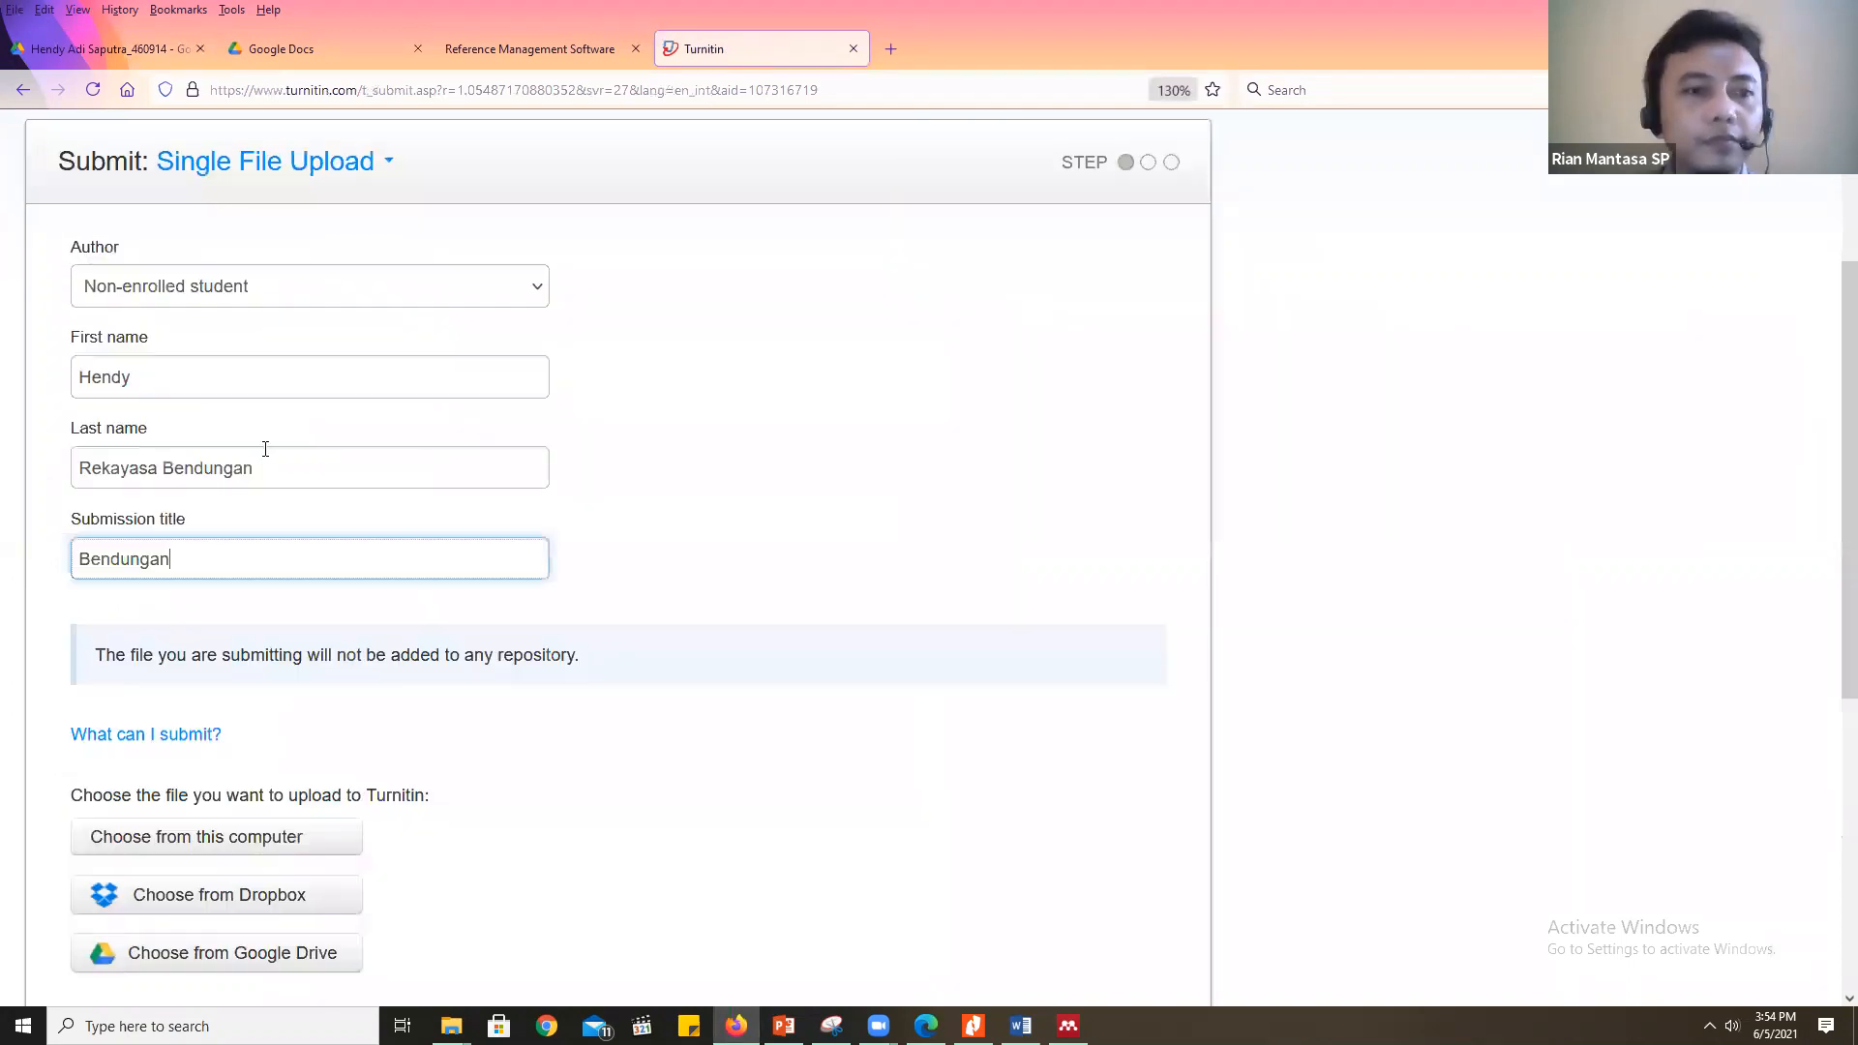
Choose the student's report PDF from the computer's Downloads folder and upload it
scroll(283, 598, down, 3)
click(233, 598)
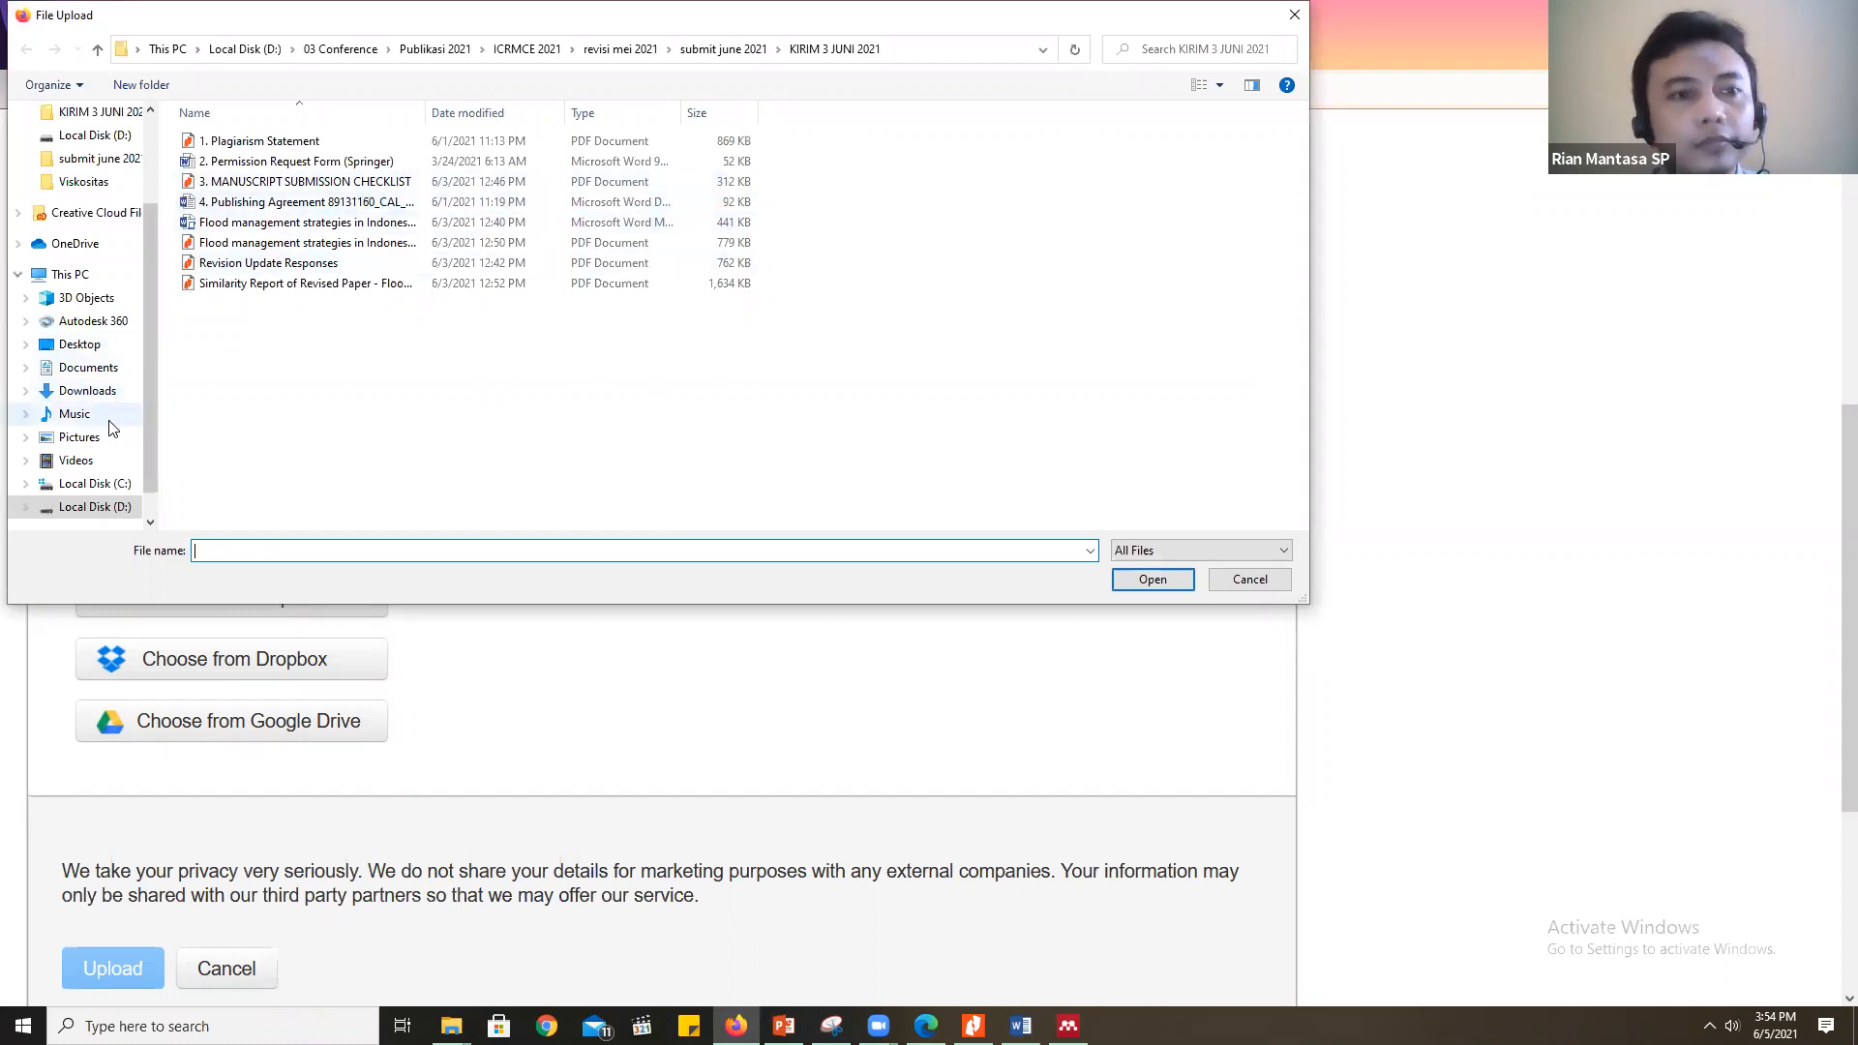
click(92, 395)
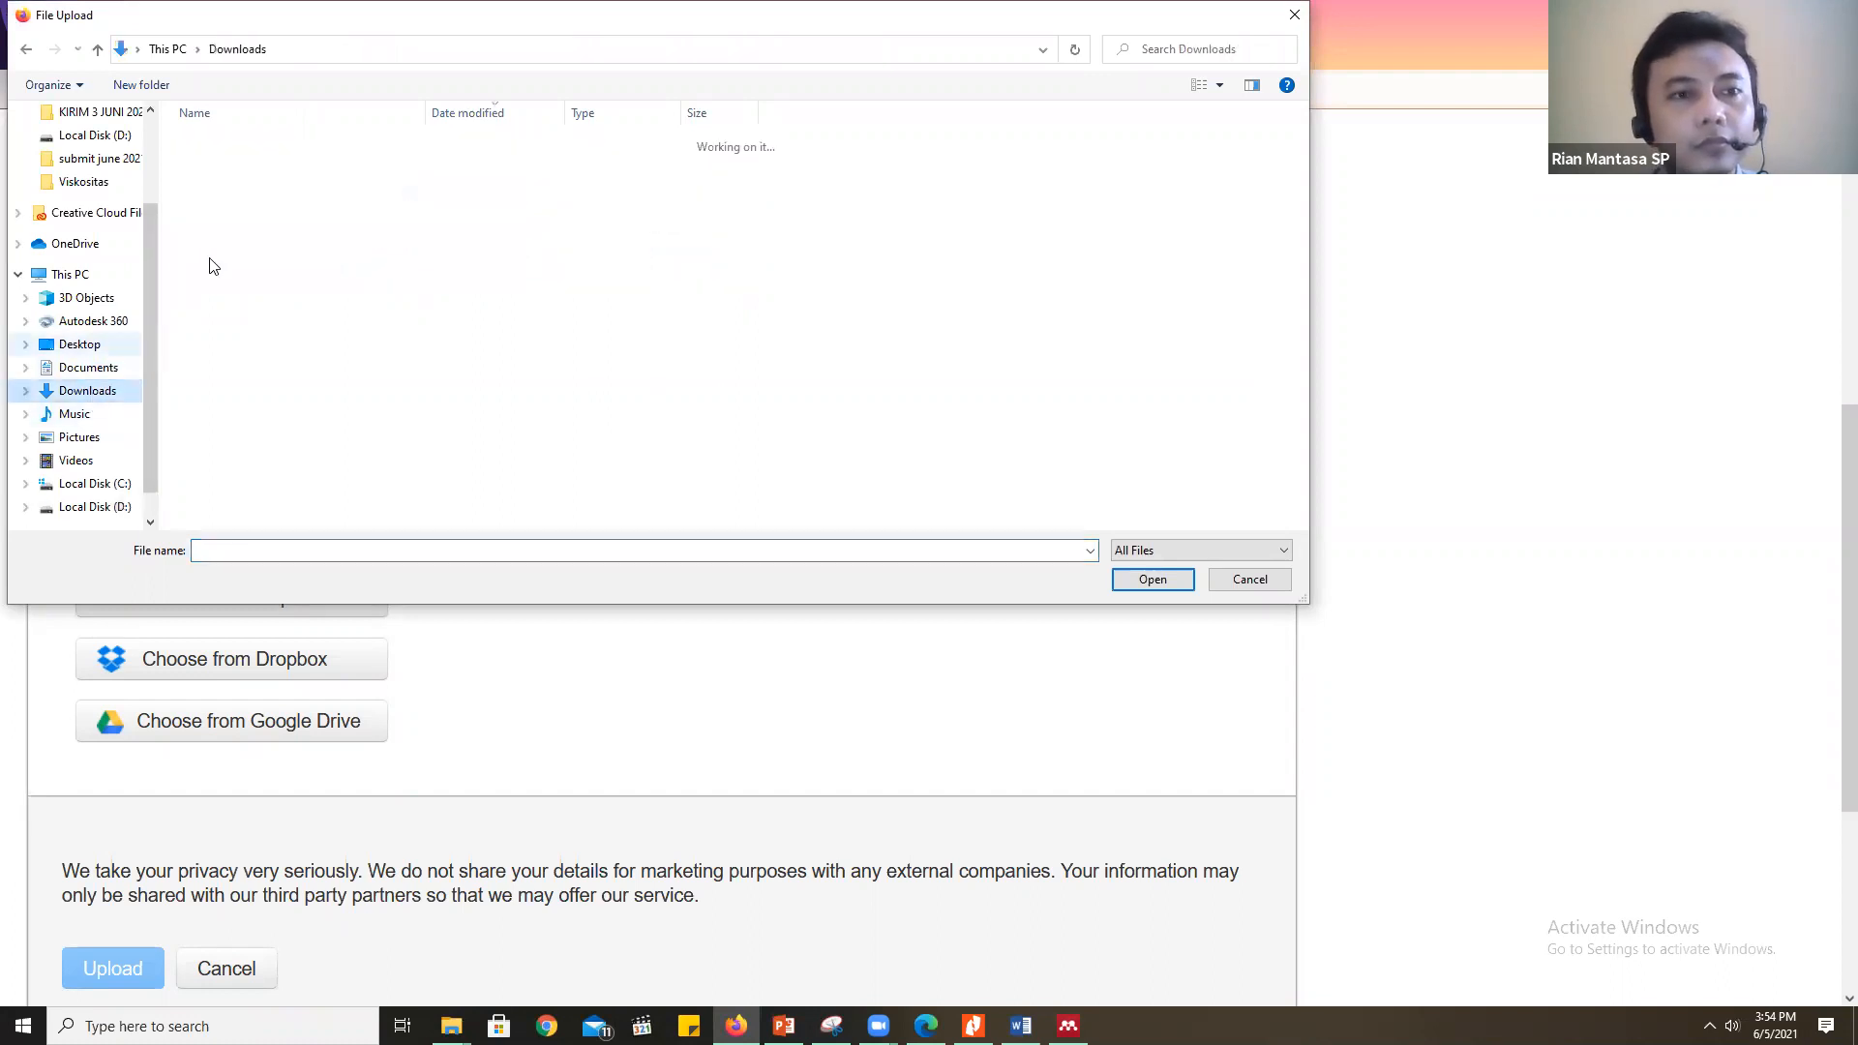
click(399, 174)
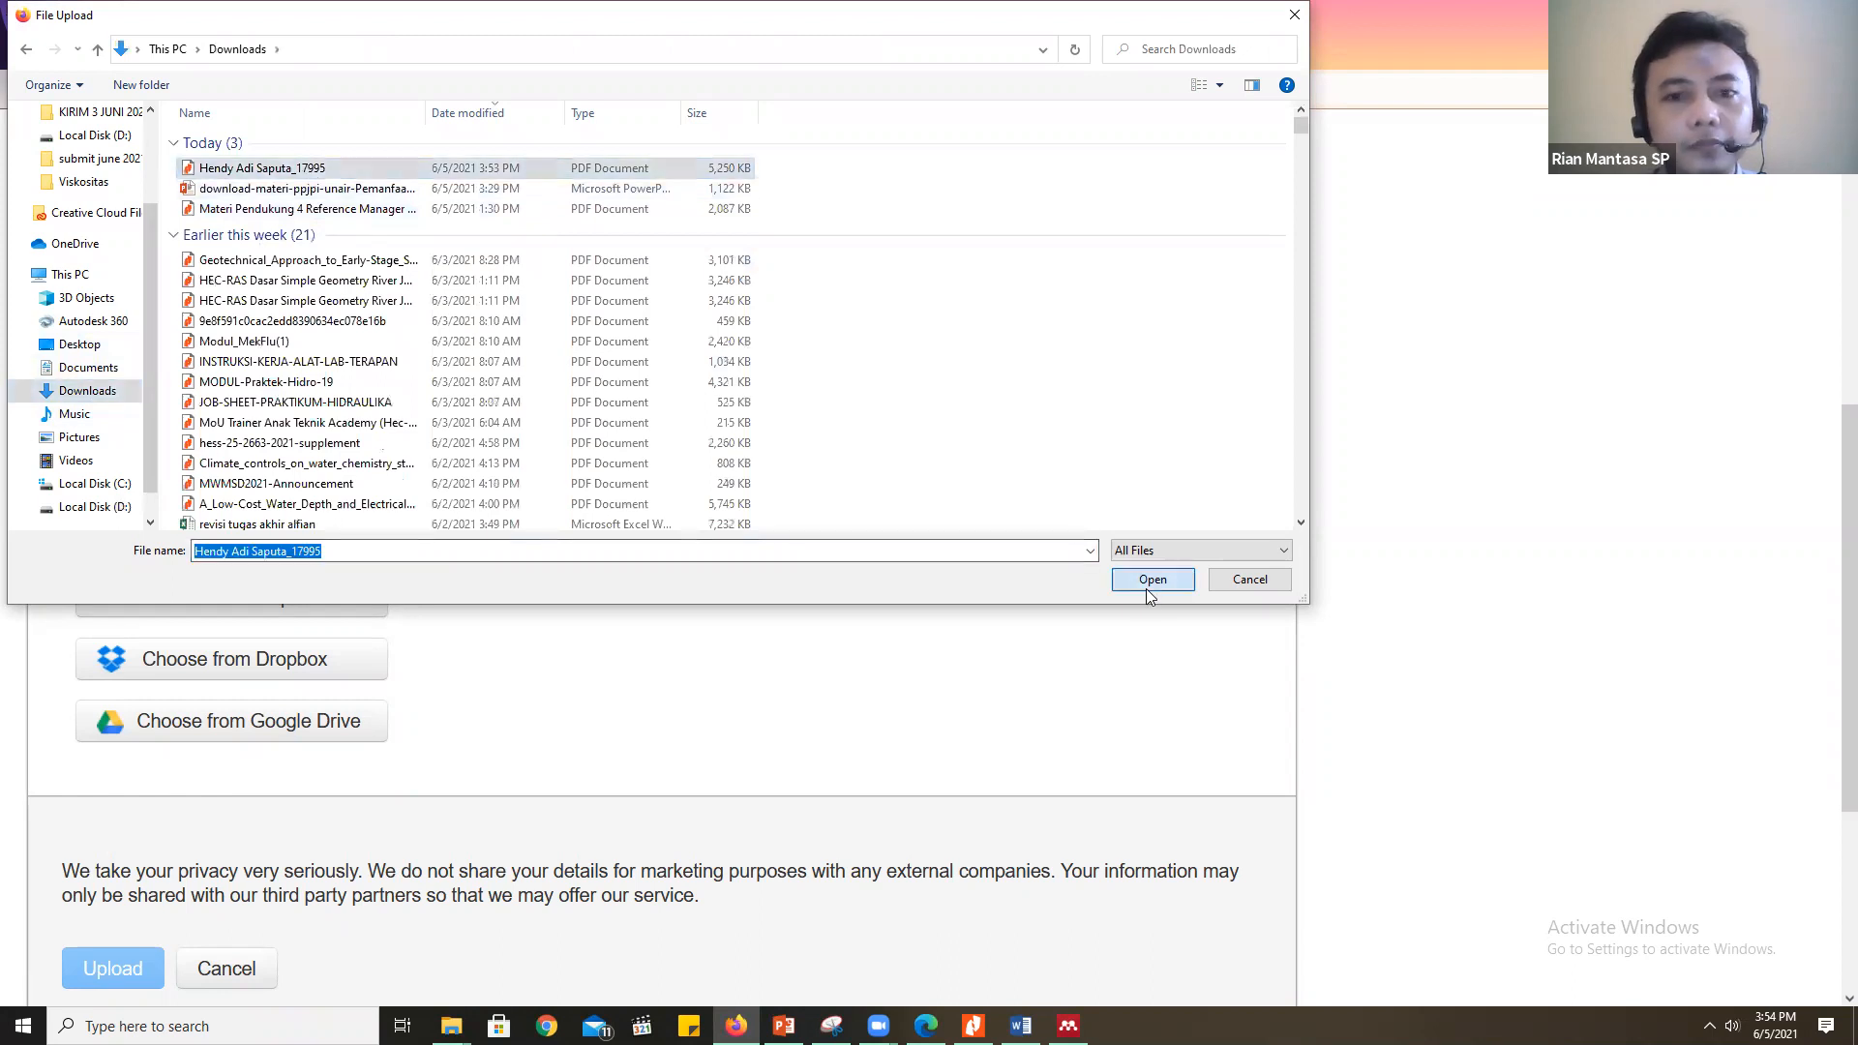
click(1149, 585)
click(103, 814)
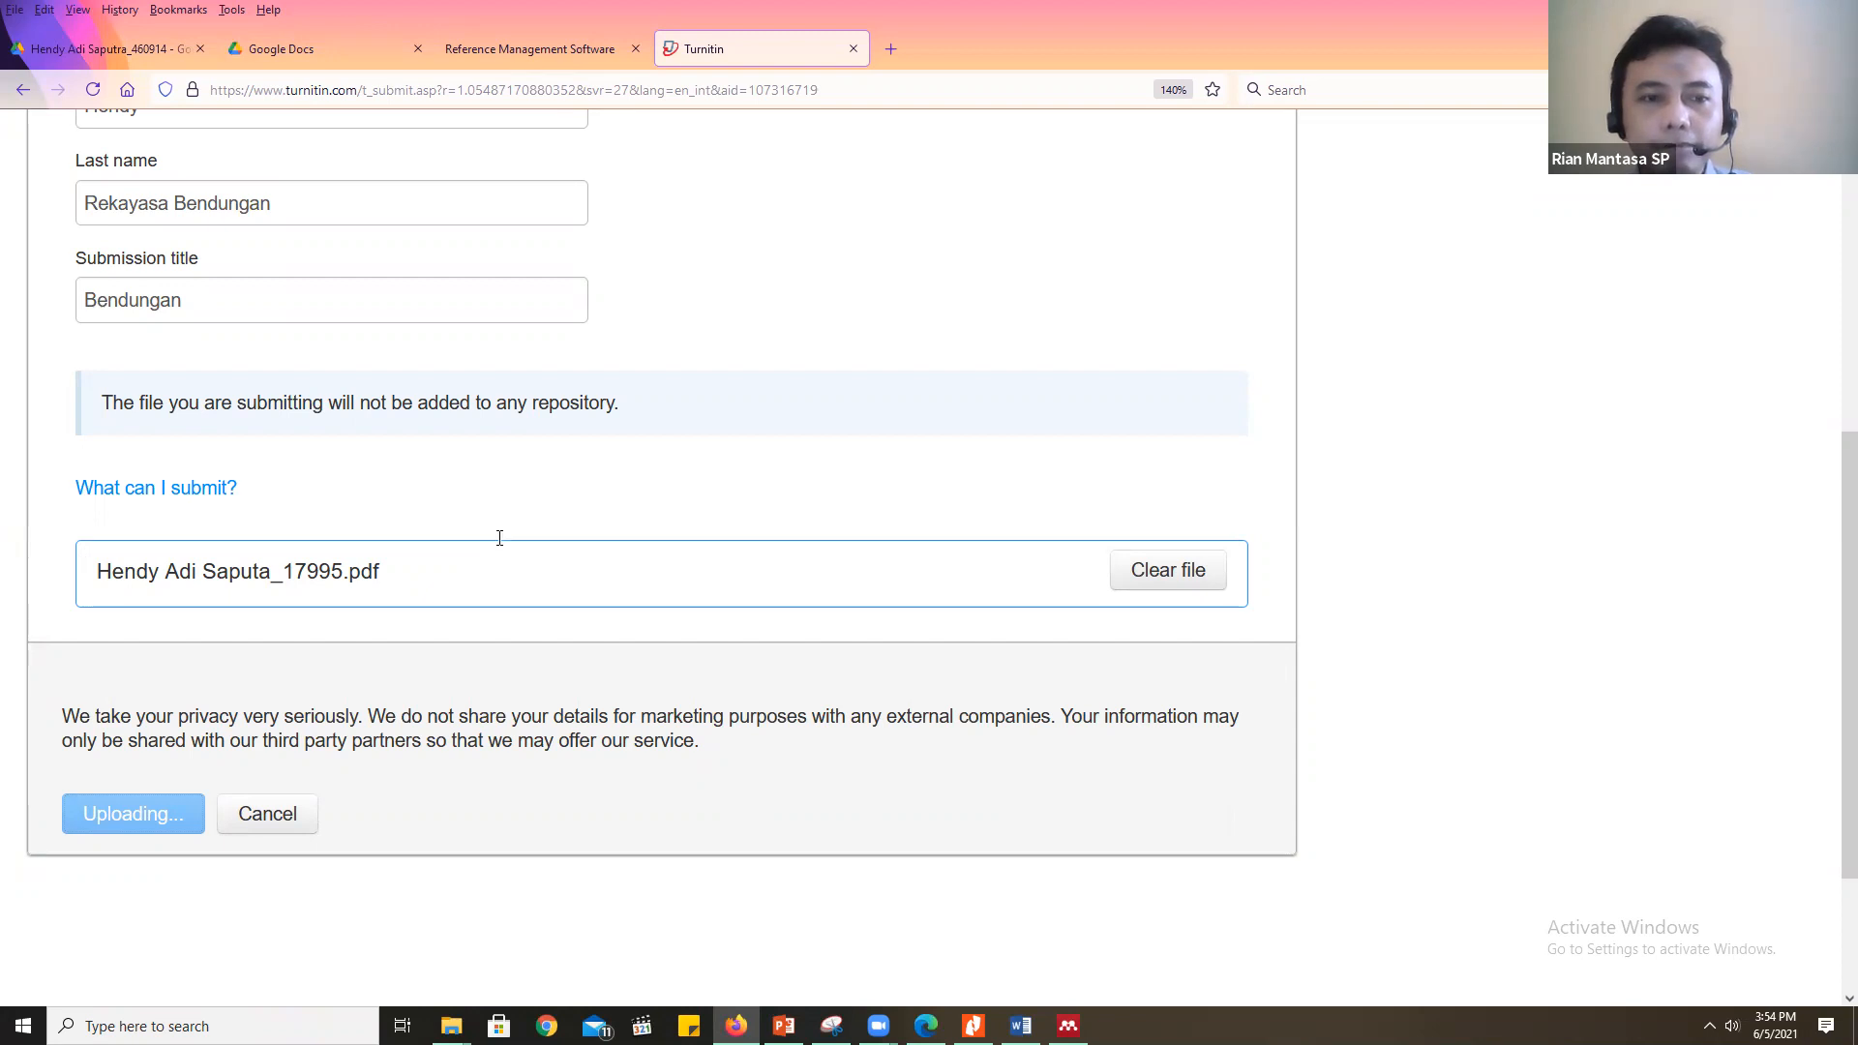
Confirm the processed submission and go to the assignment inbox
scroll(503, 542, up, 3)
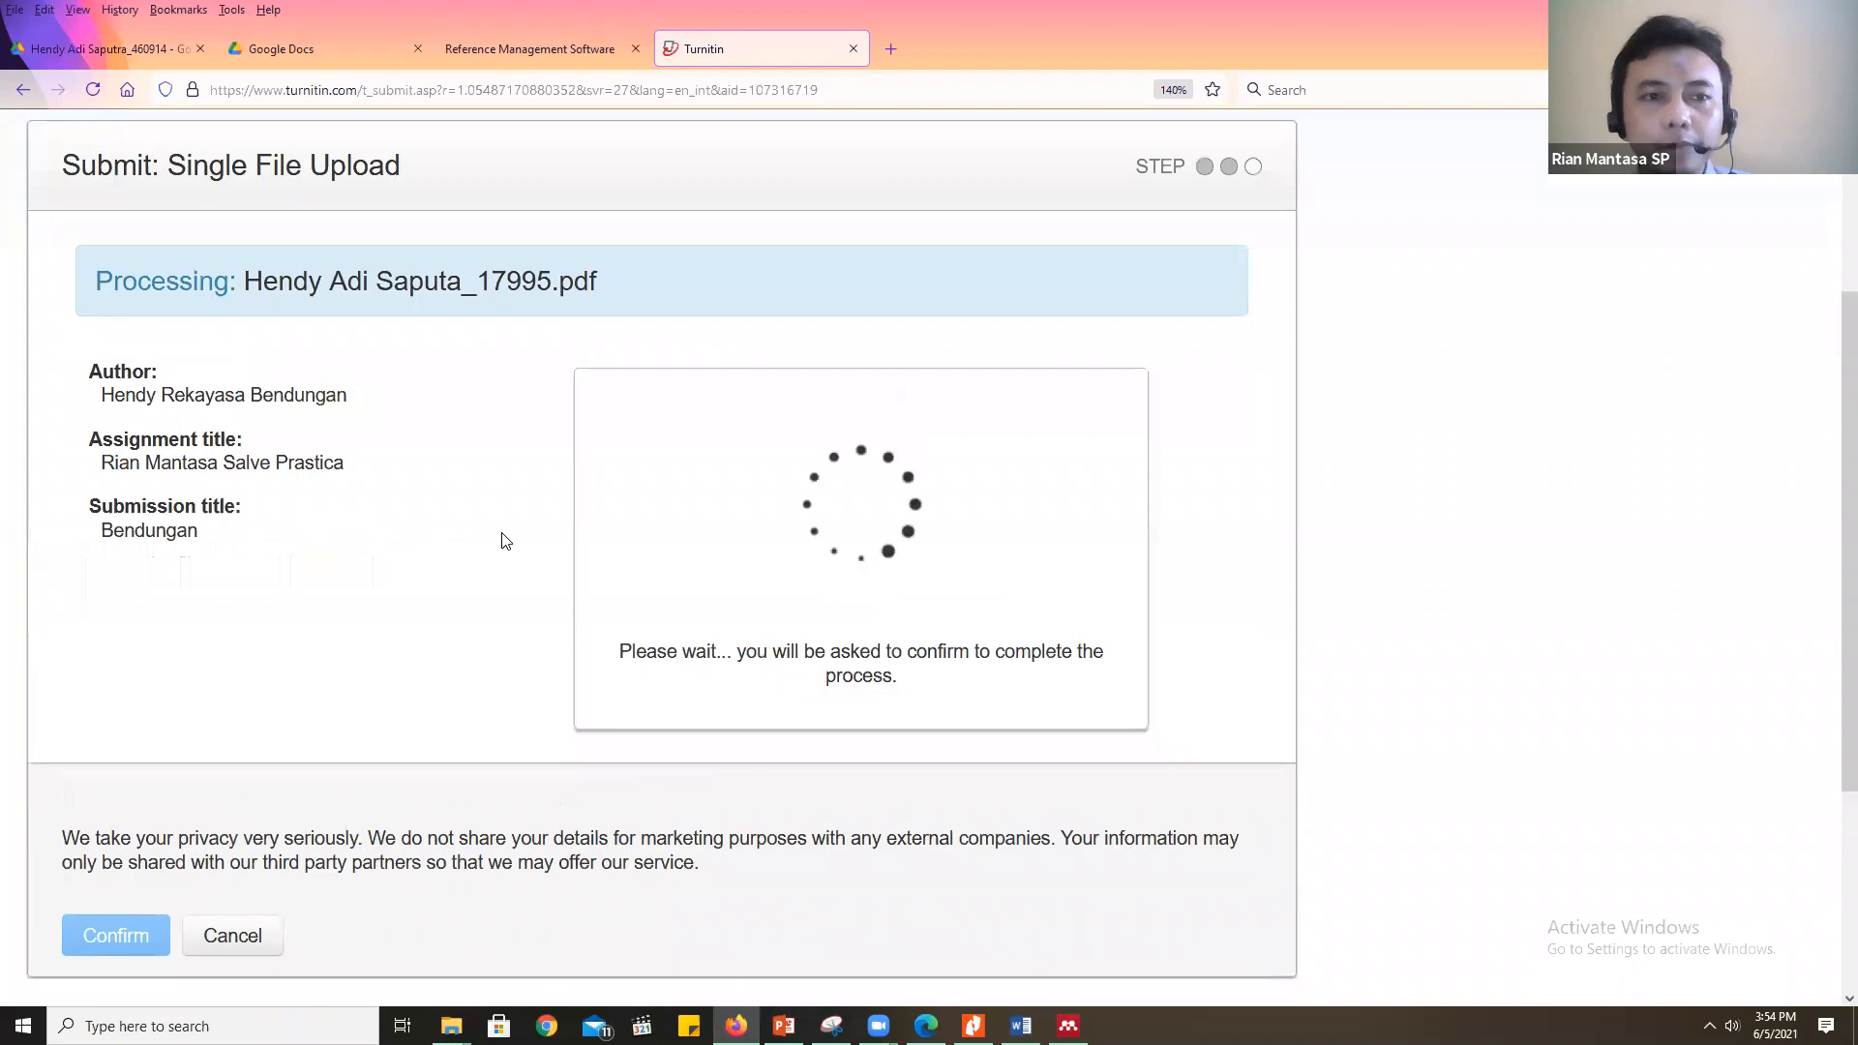
scroll(504, 542, down, 3)
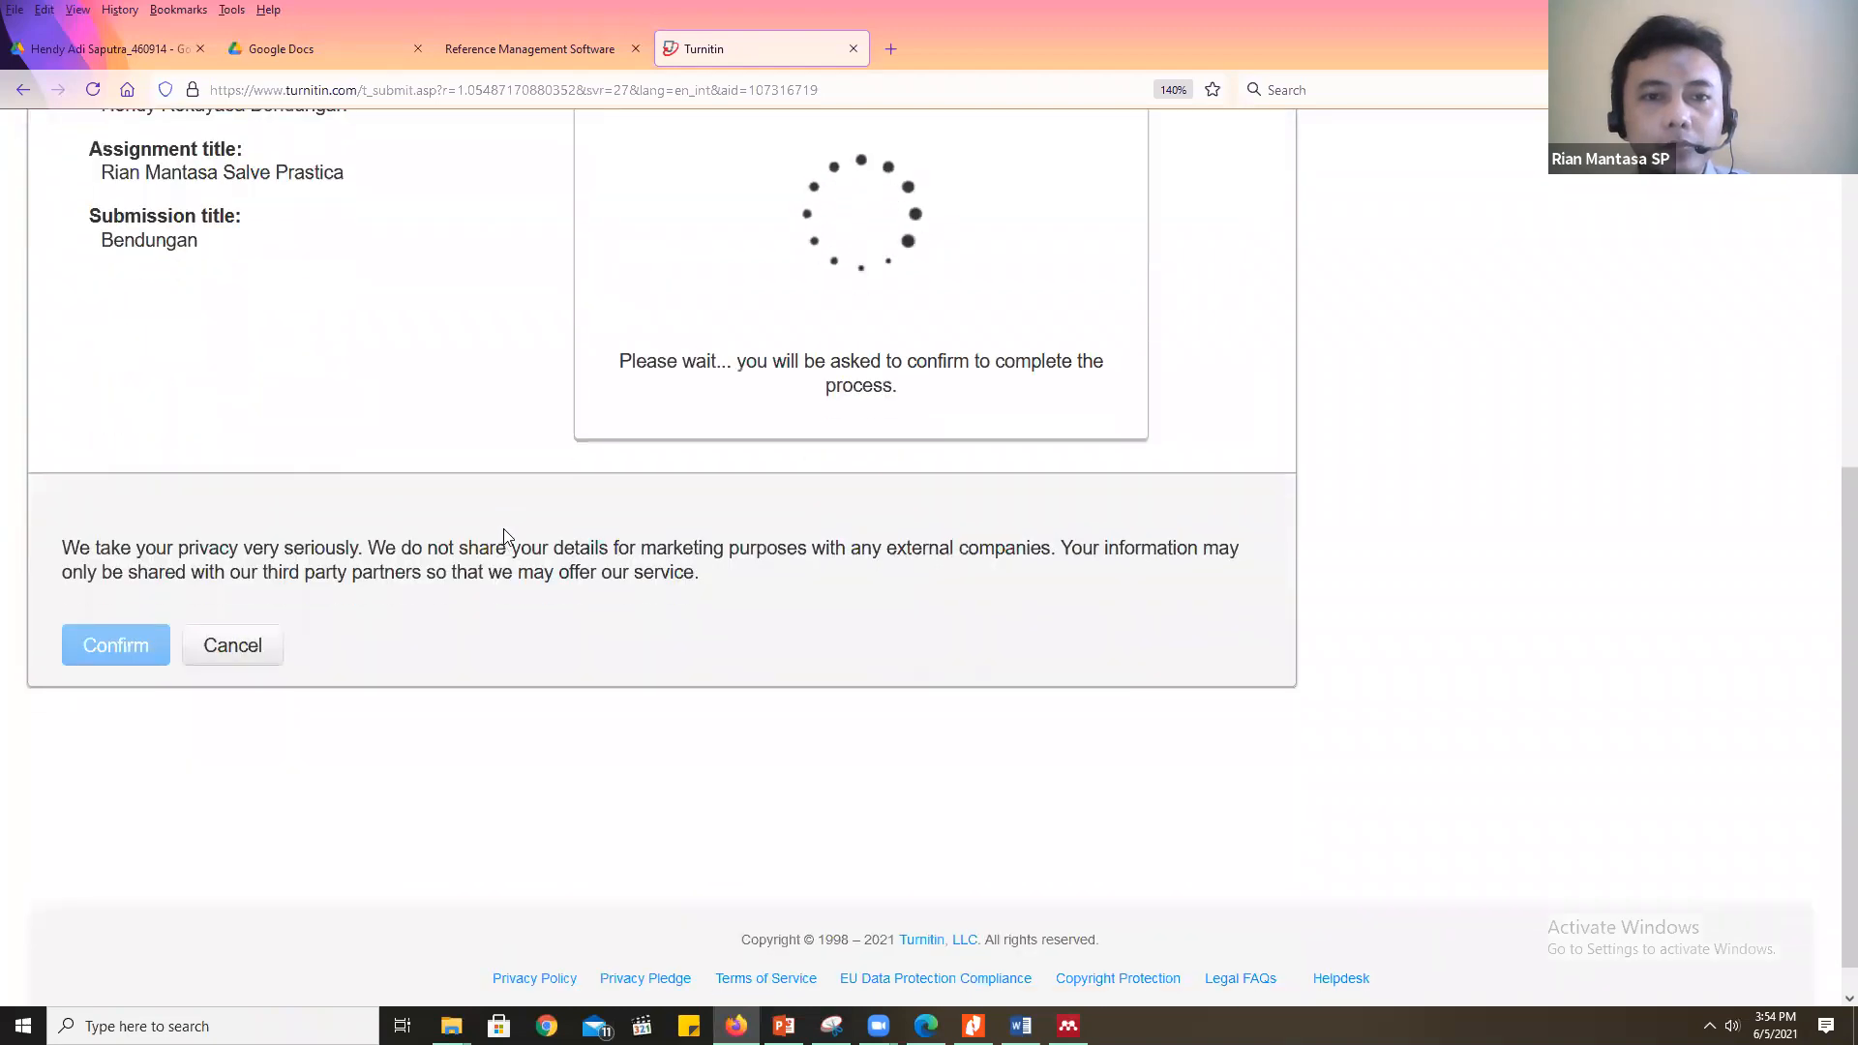
scroll(506, 534, up, 2)
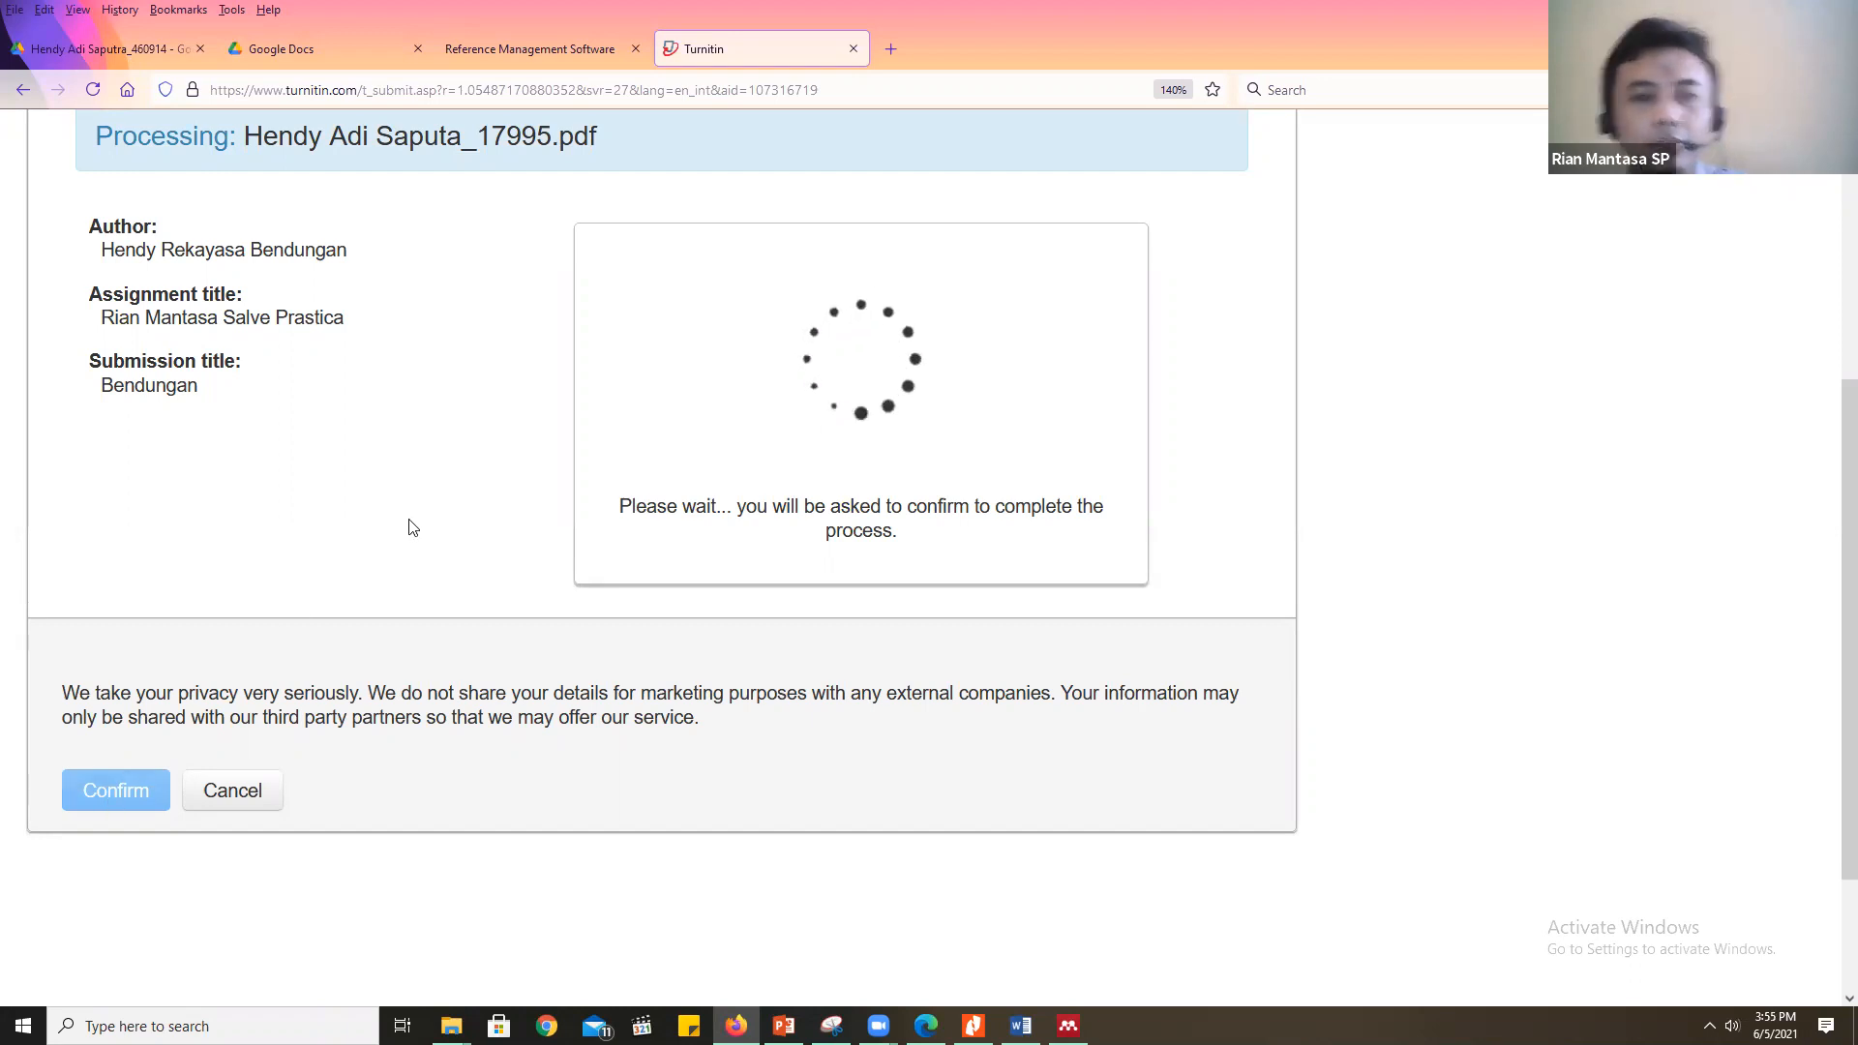
scroll(409, 526, up, 3)
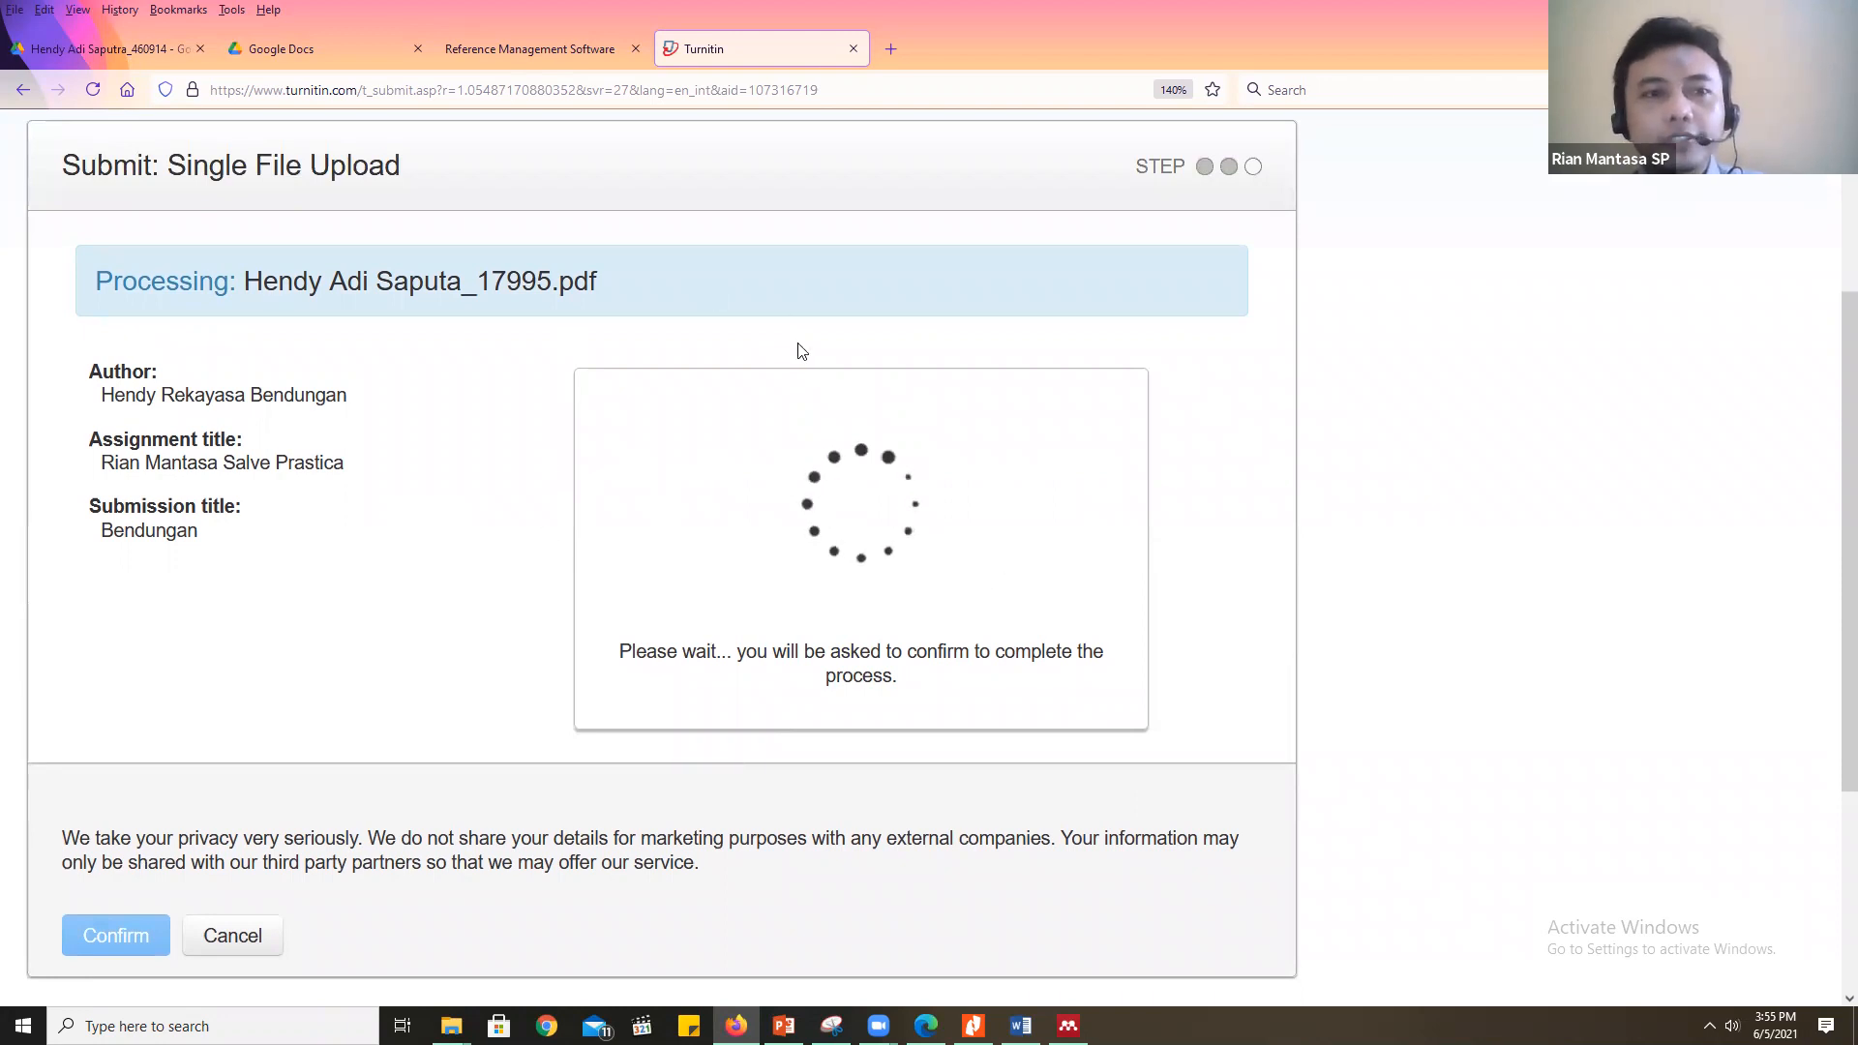
scroll(612, 436, down, 6)
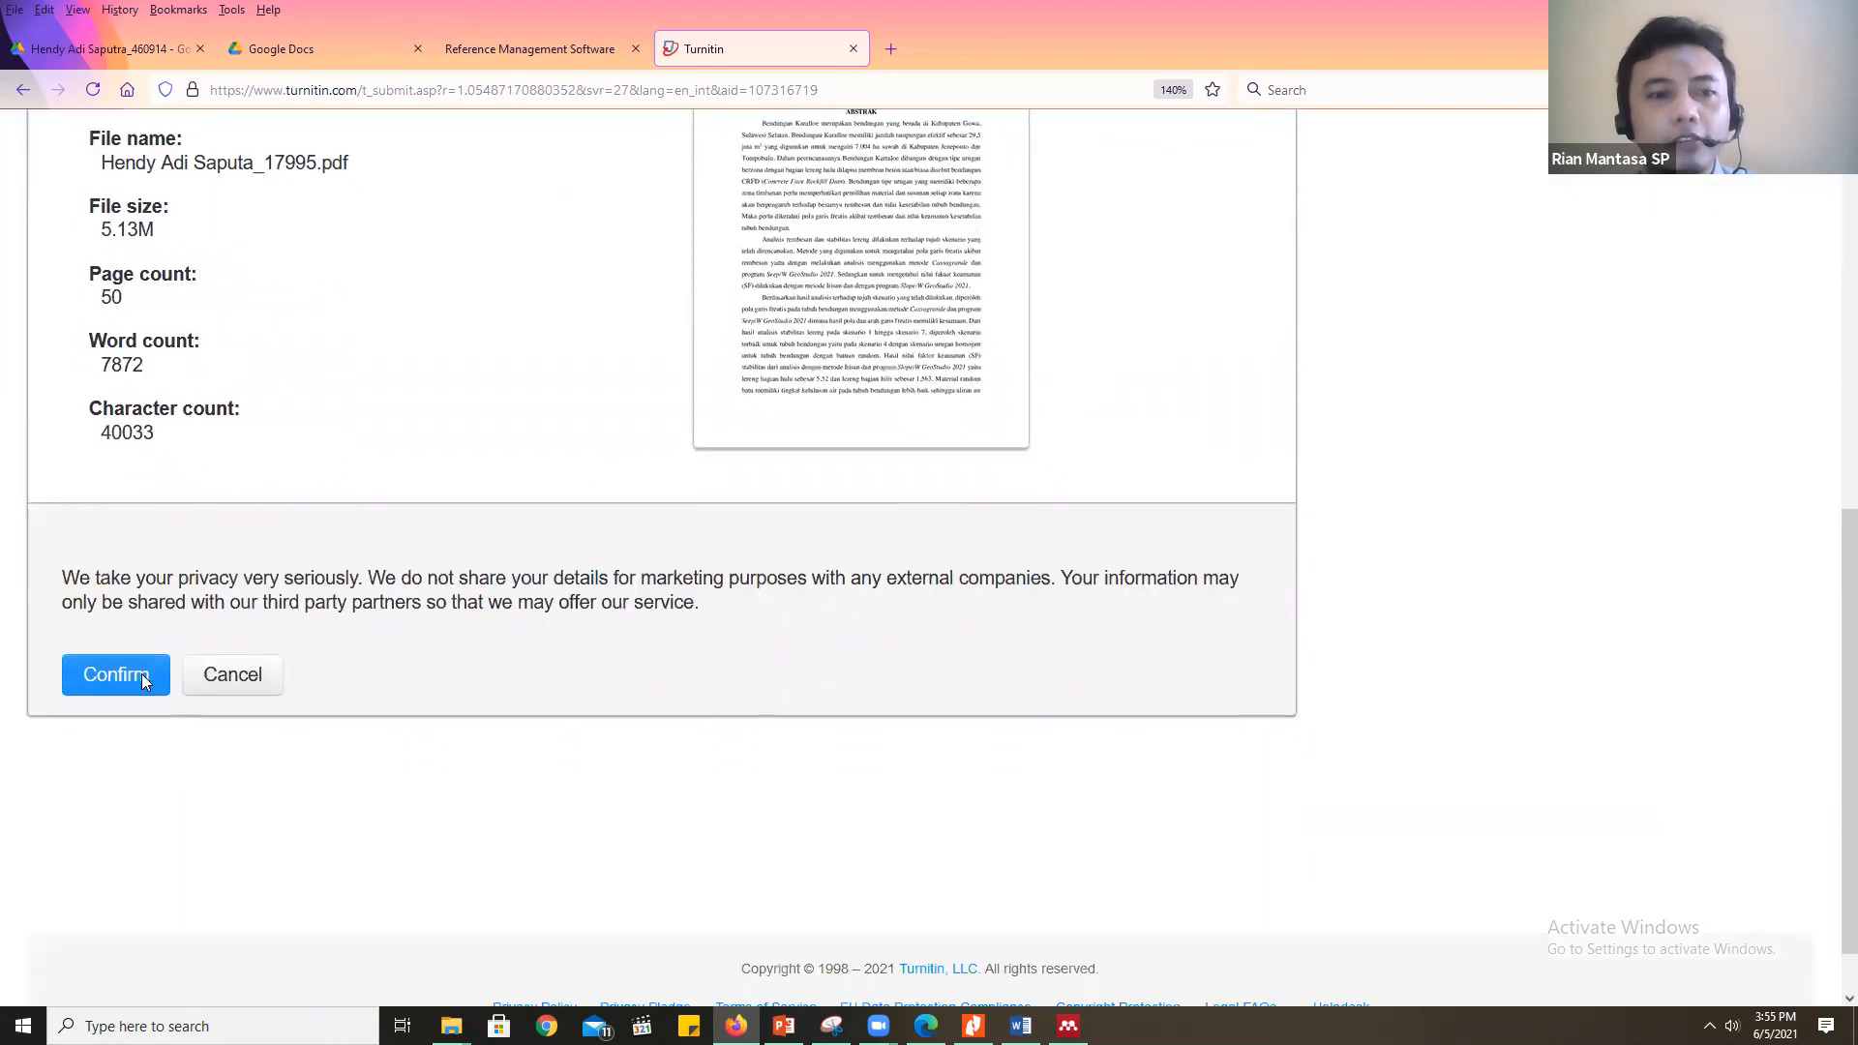
click(142, 675)
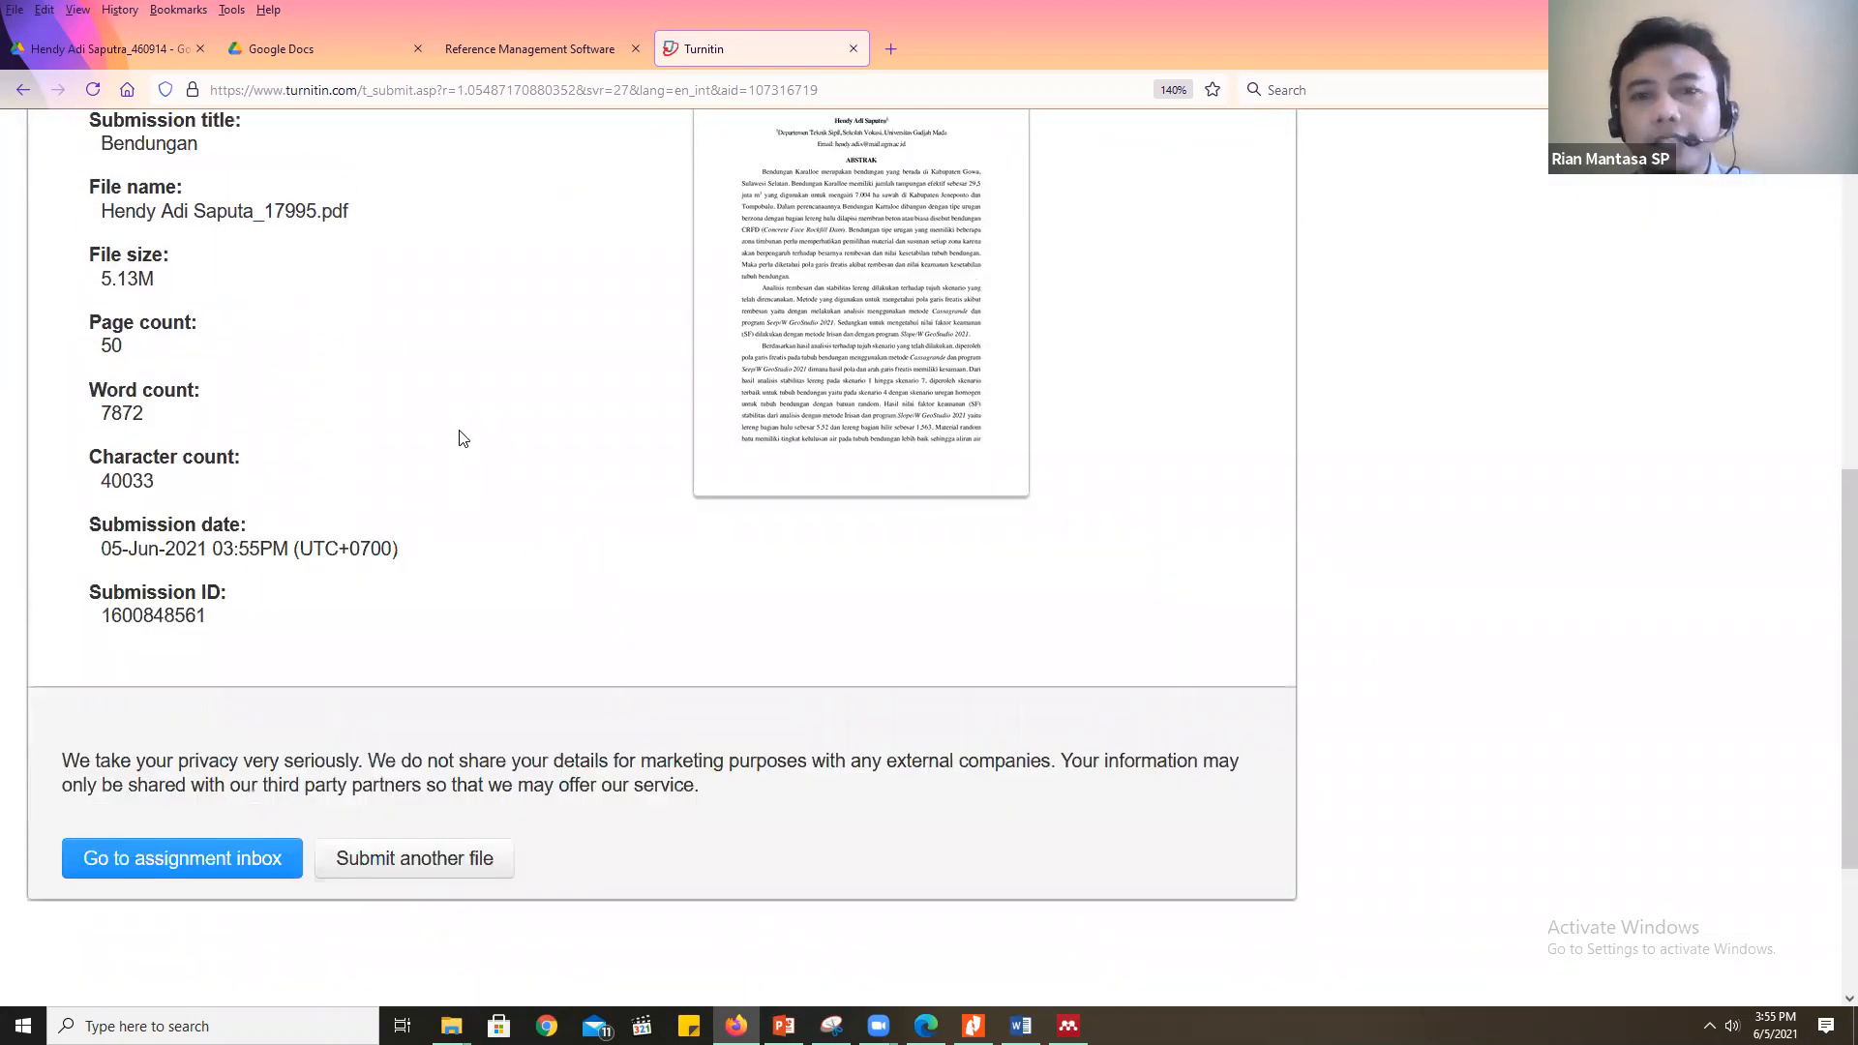
click(220, 859)
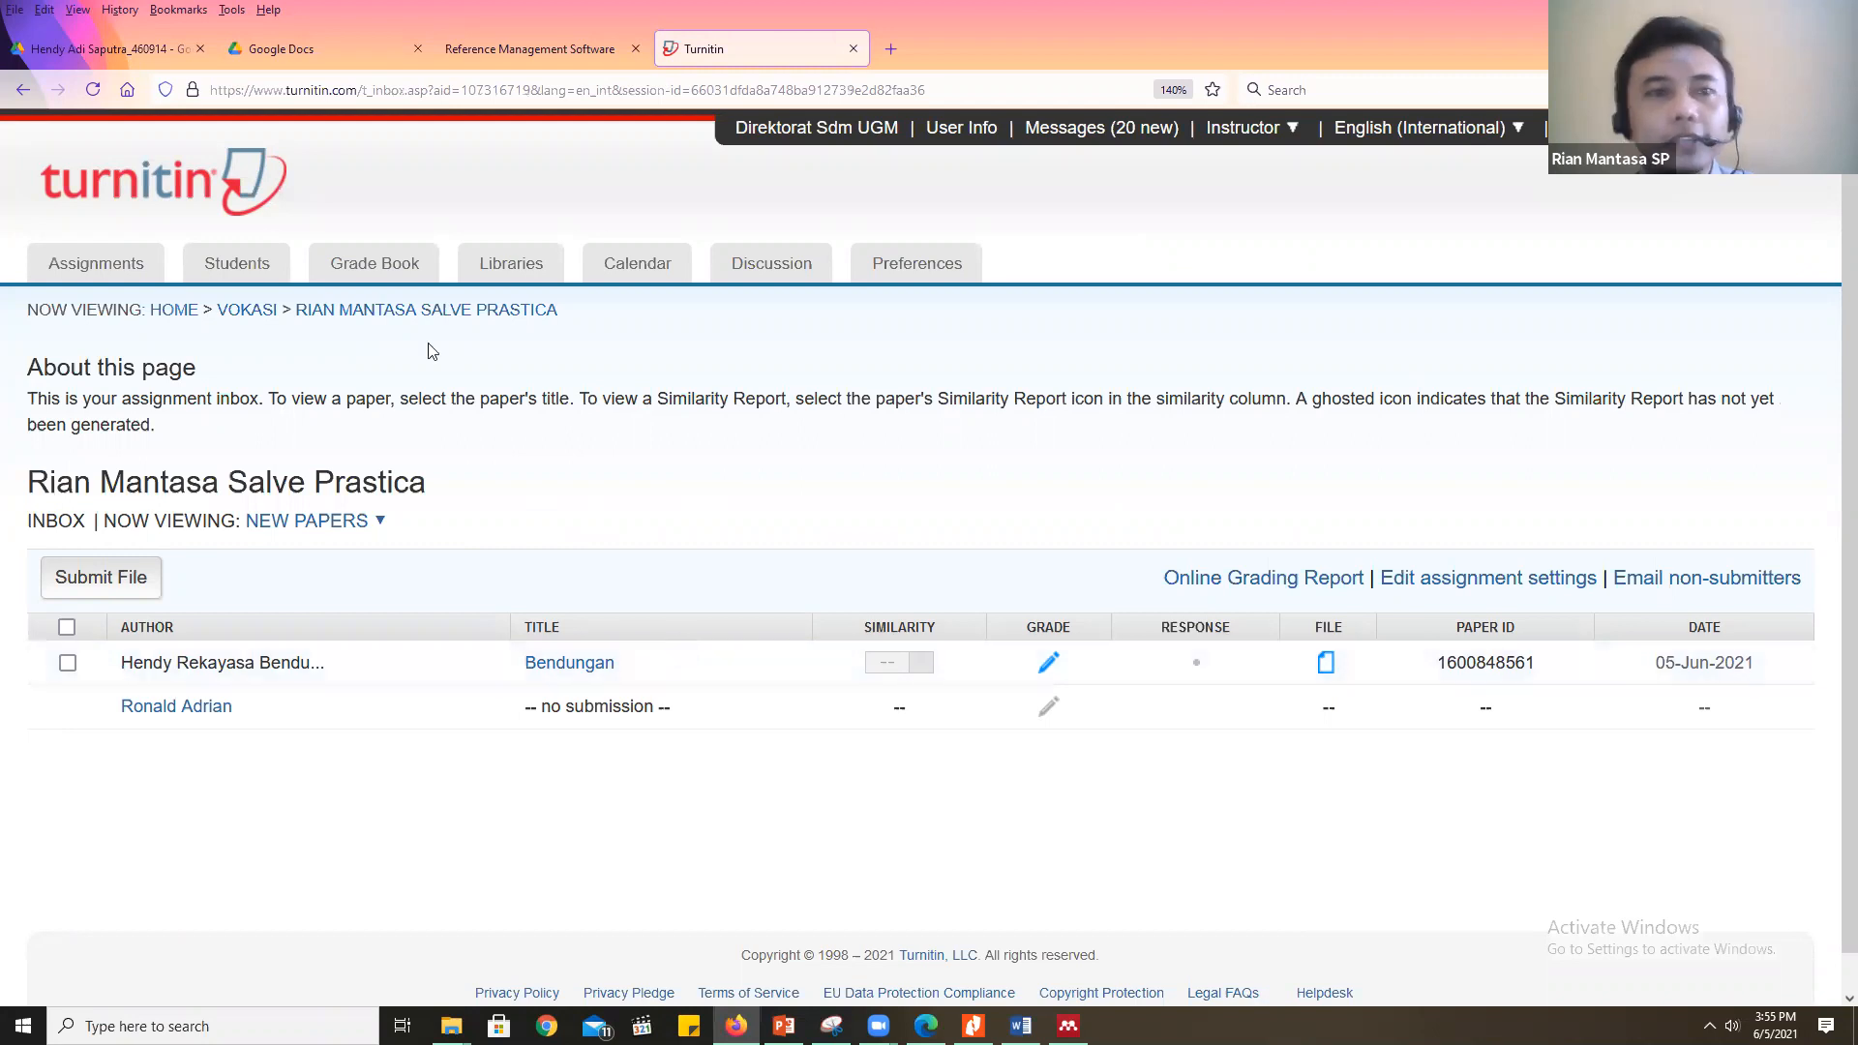
Return to the Rekayasa Bendungan folder in Google Drive and check the contents of a second student's folder
click(139, 53)
click(22, 89)
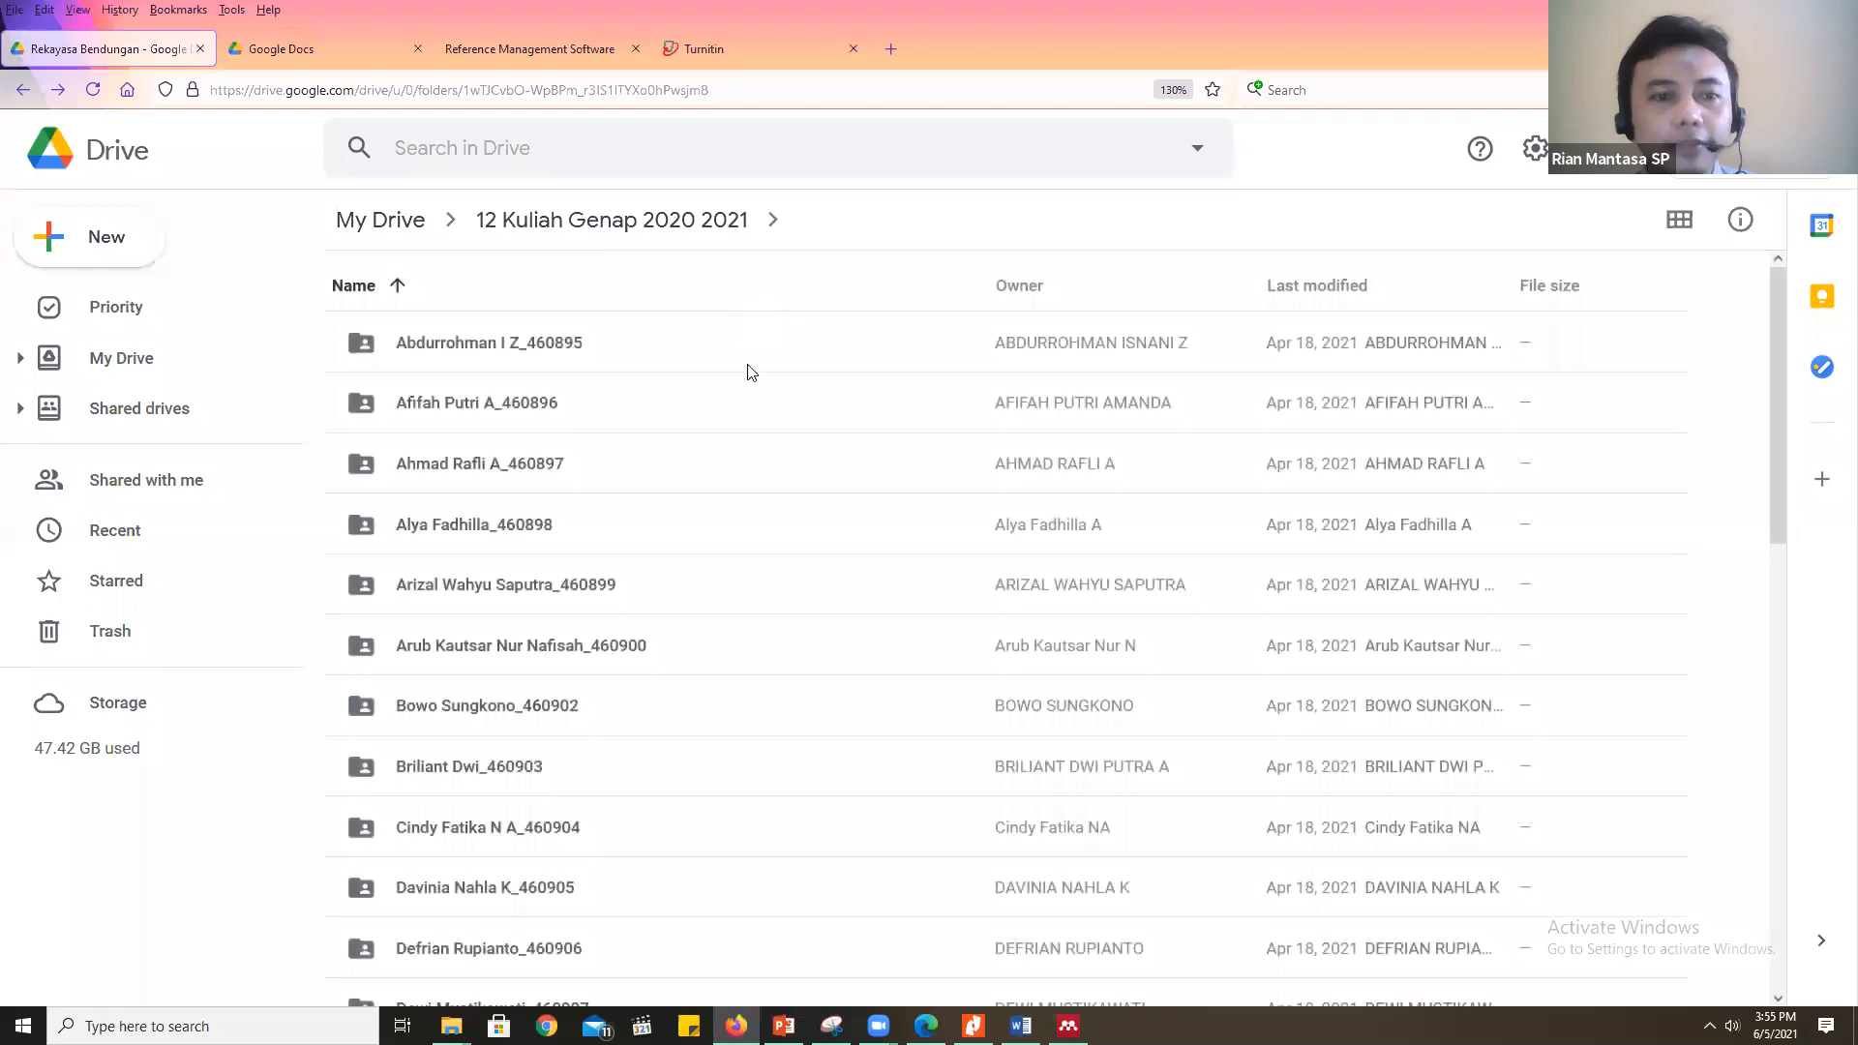
scroll(746, 374, down, 4)
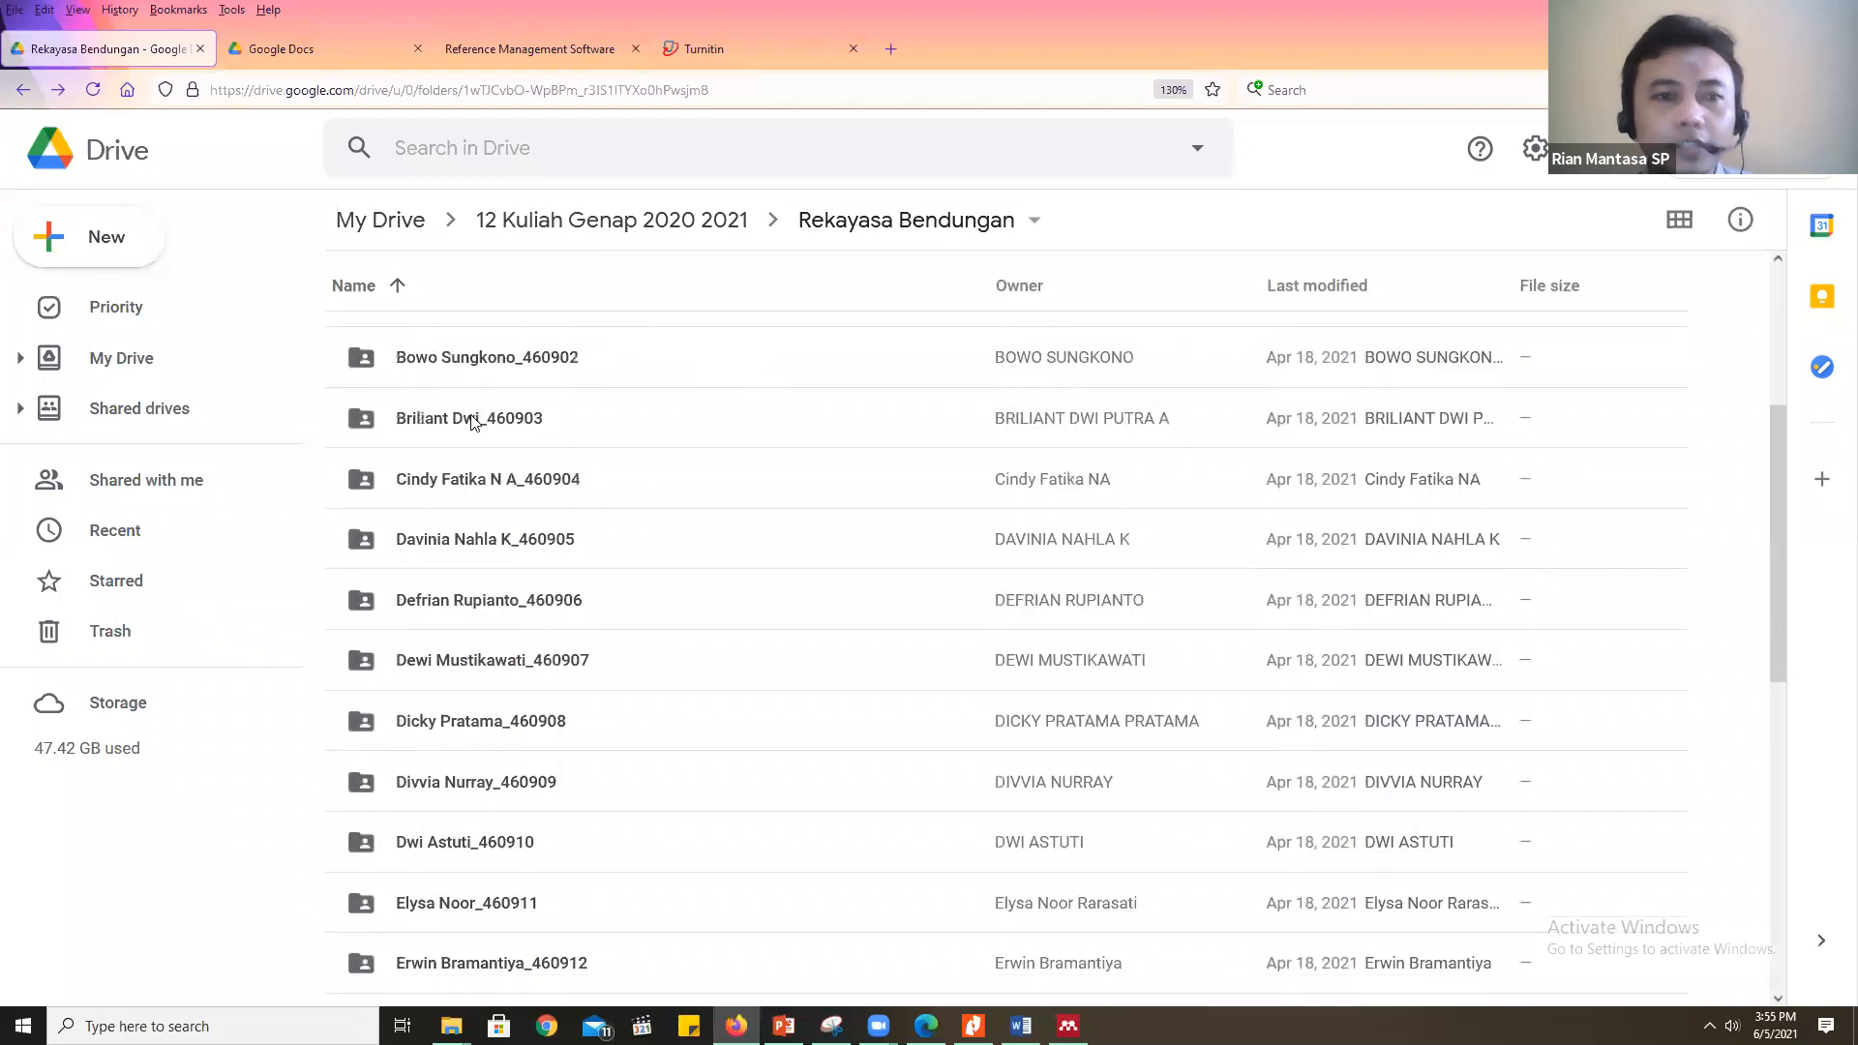
double_click(473, 419)
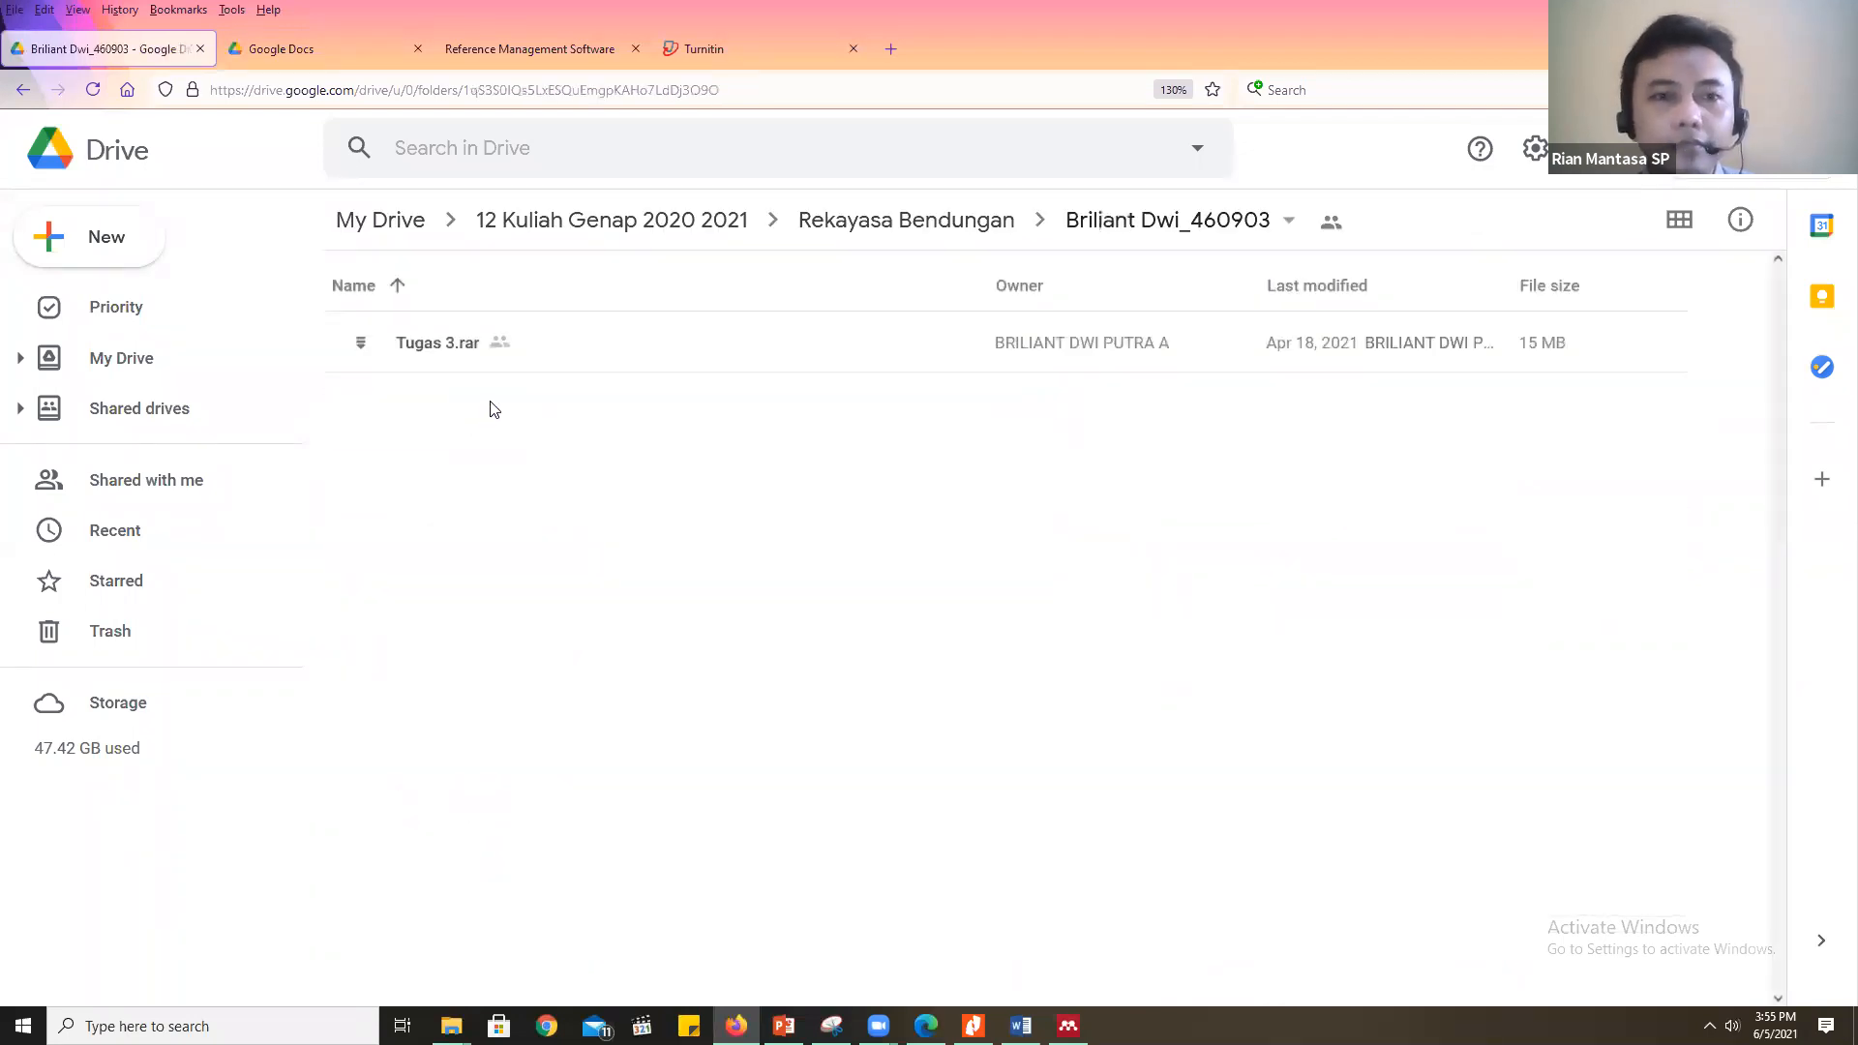
click(22, 89)
Return to the Rekayasa Bendungan folder and download the report PDF from the twelfth student's folder
scroll(664, 485, down, 3)
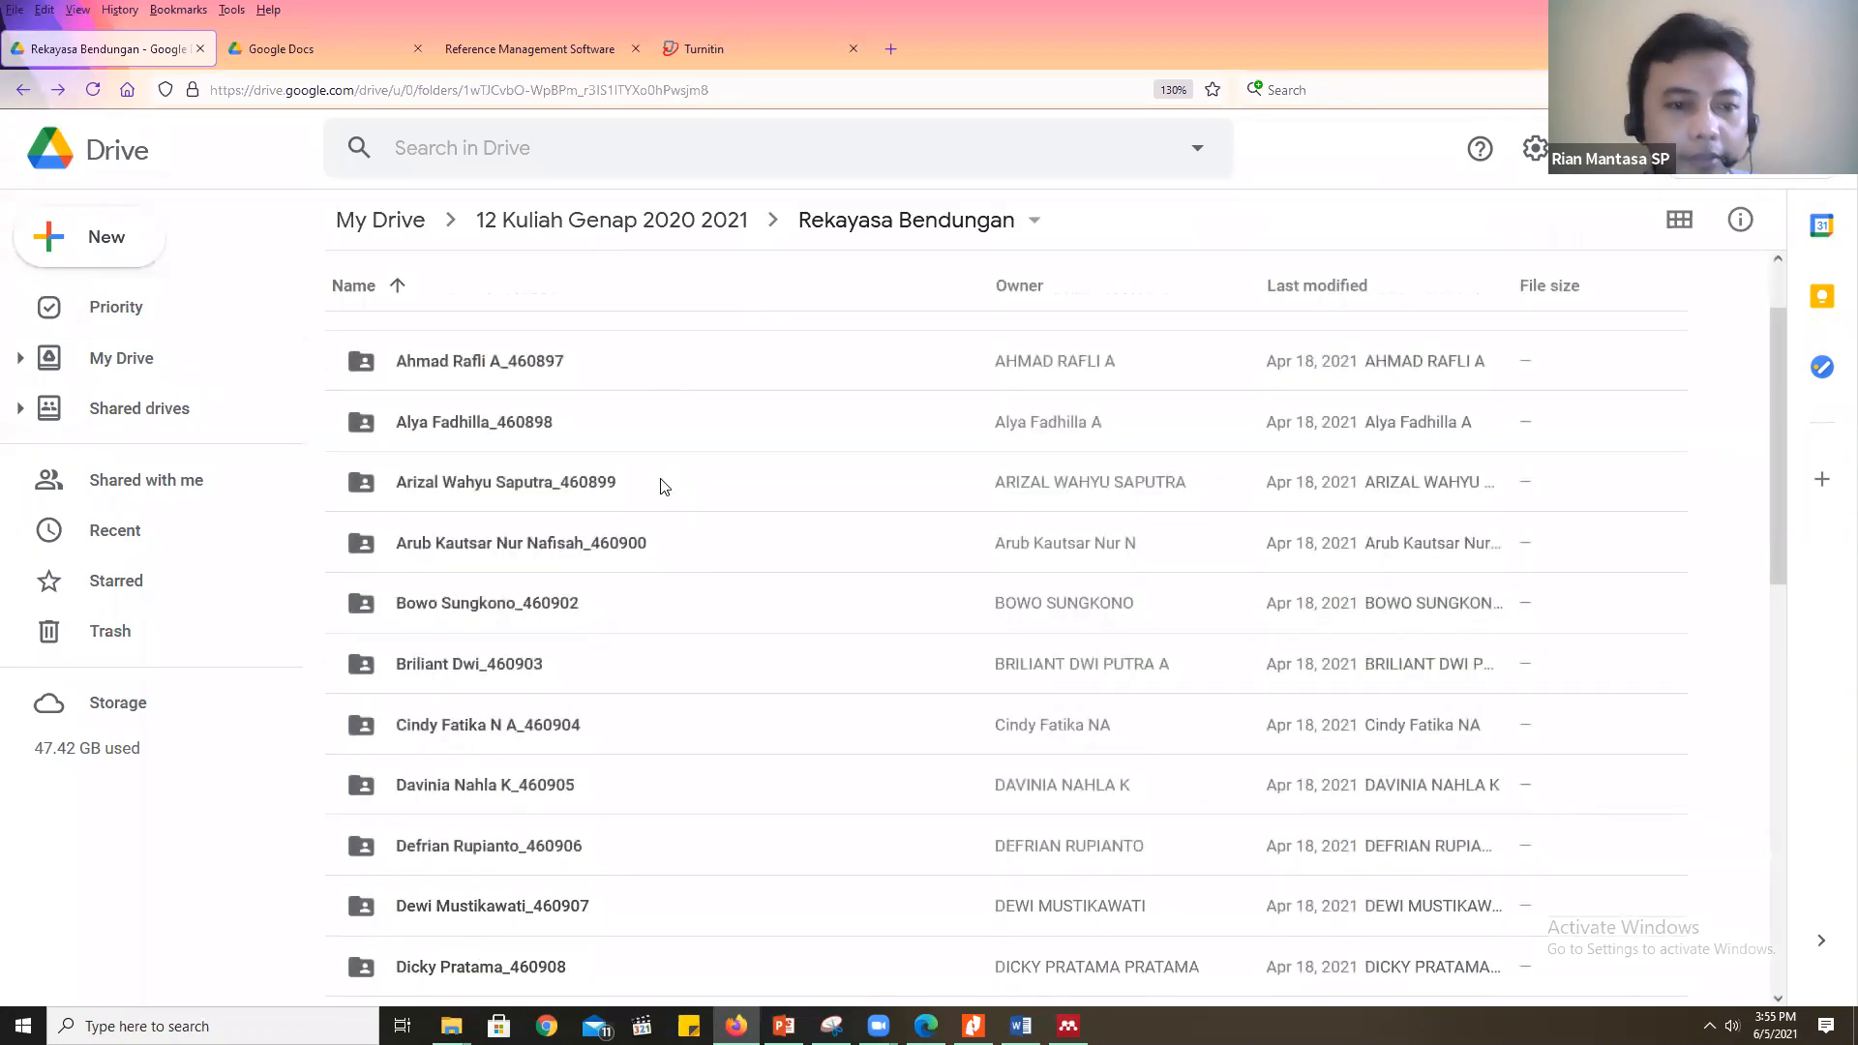
scroll(664, 485, down, 2)
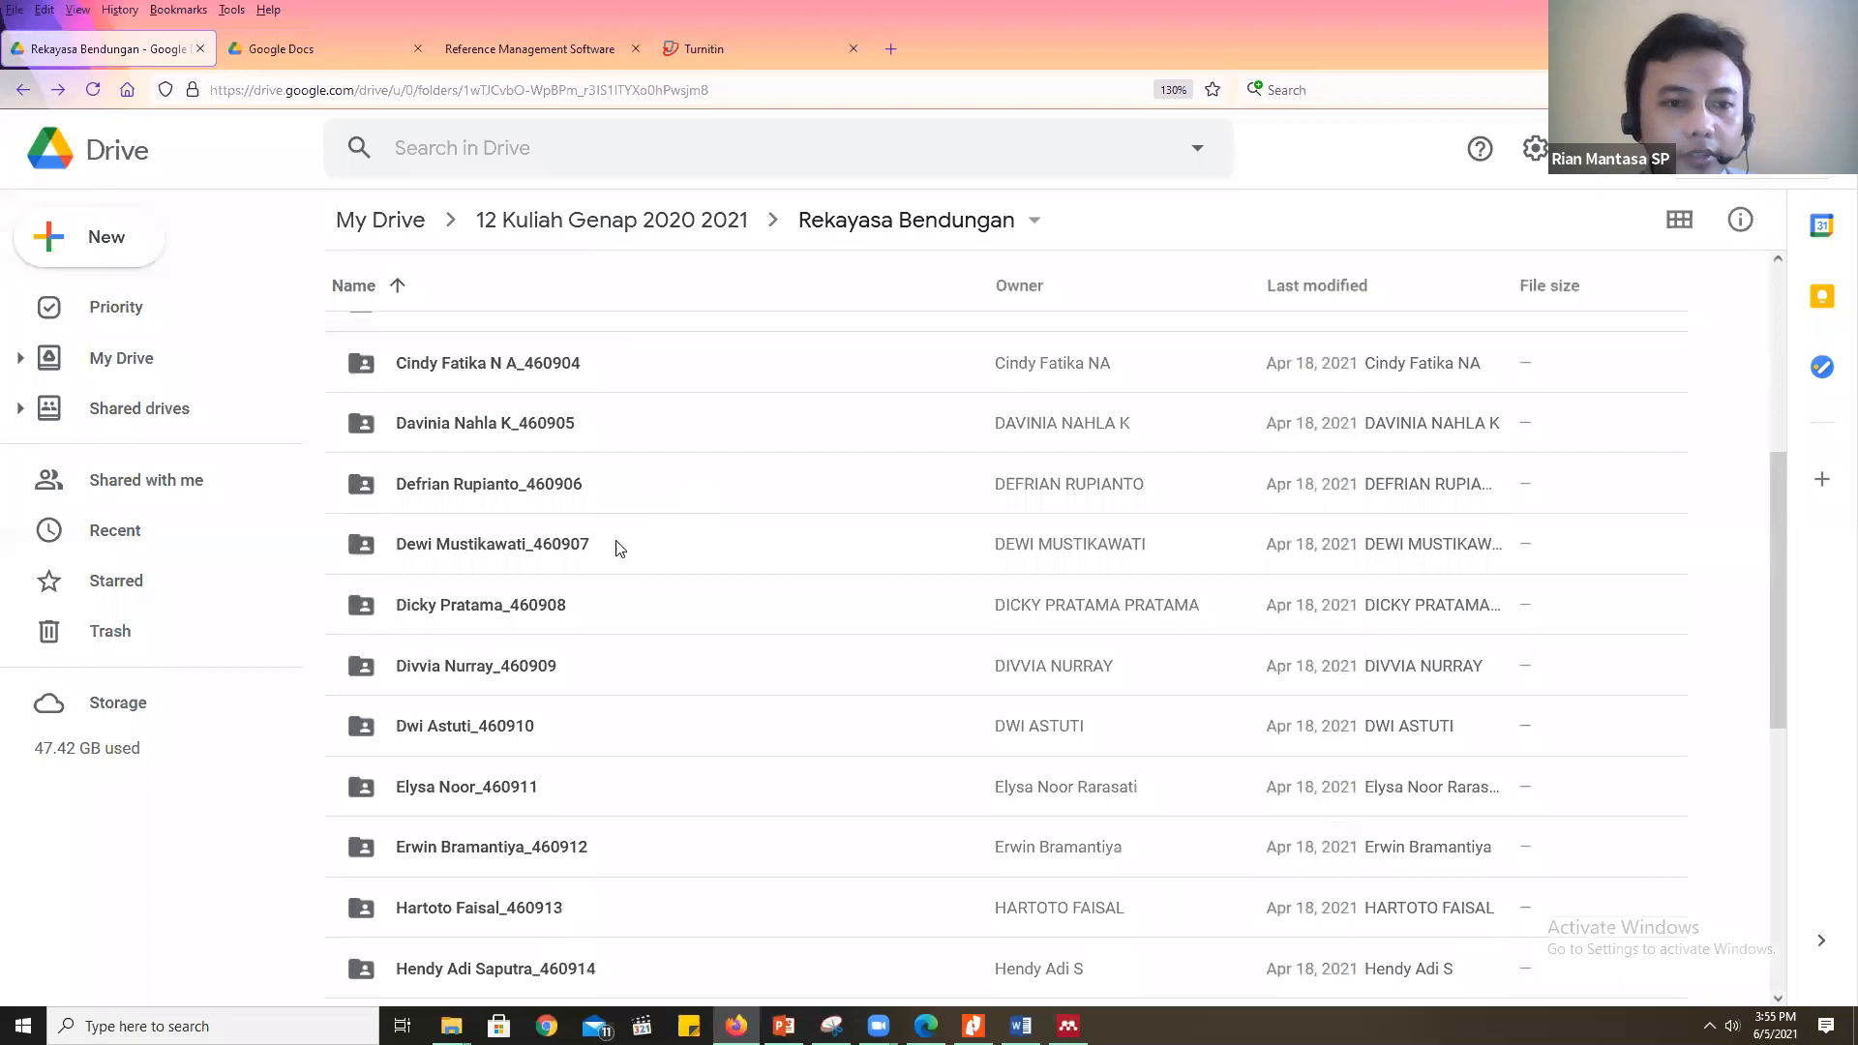
double_click(620, 548)
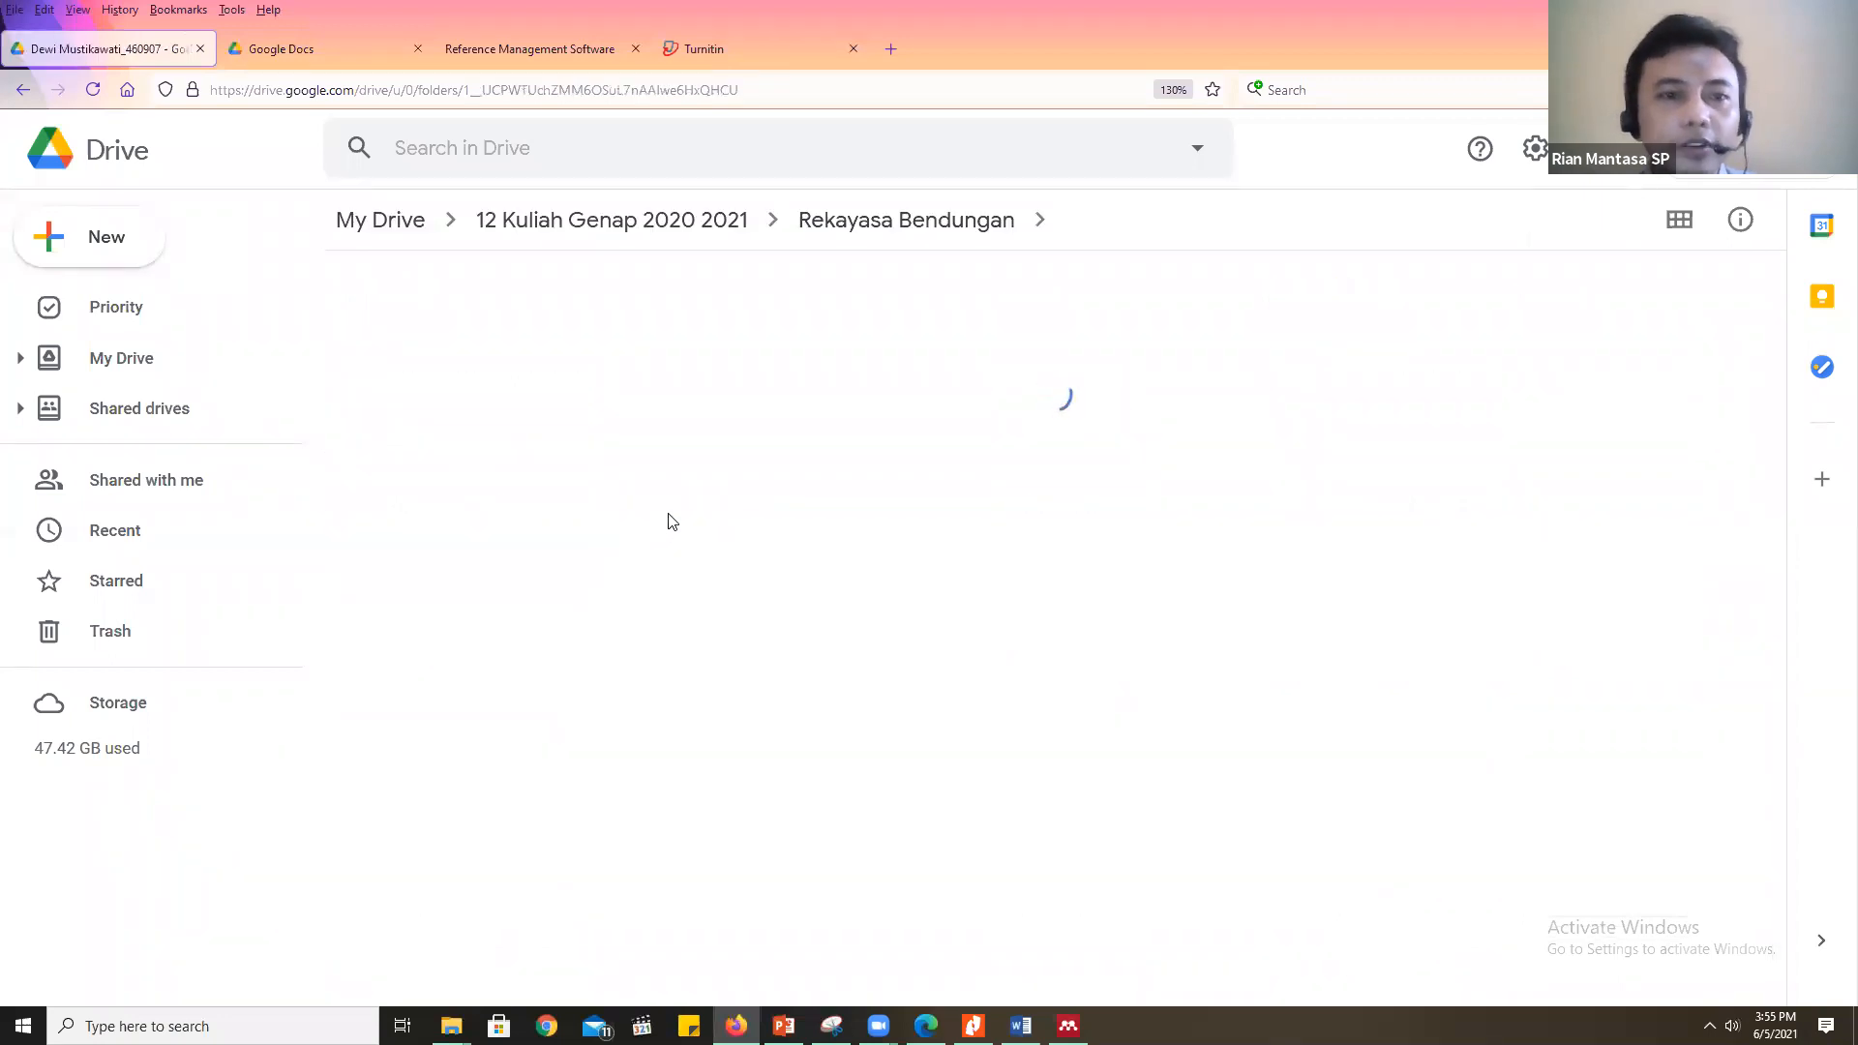
click(1375, 463)
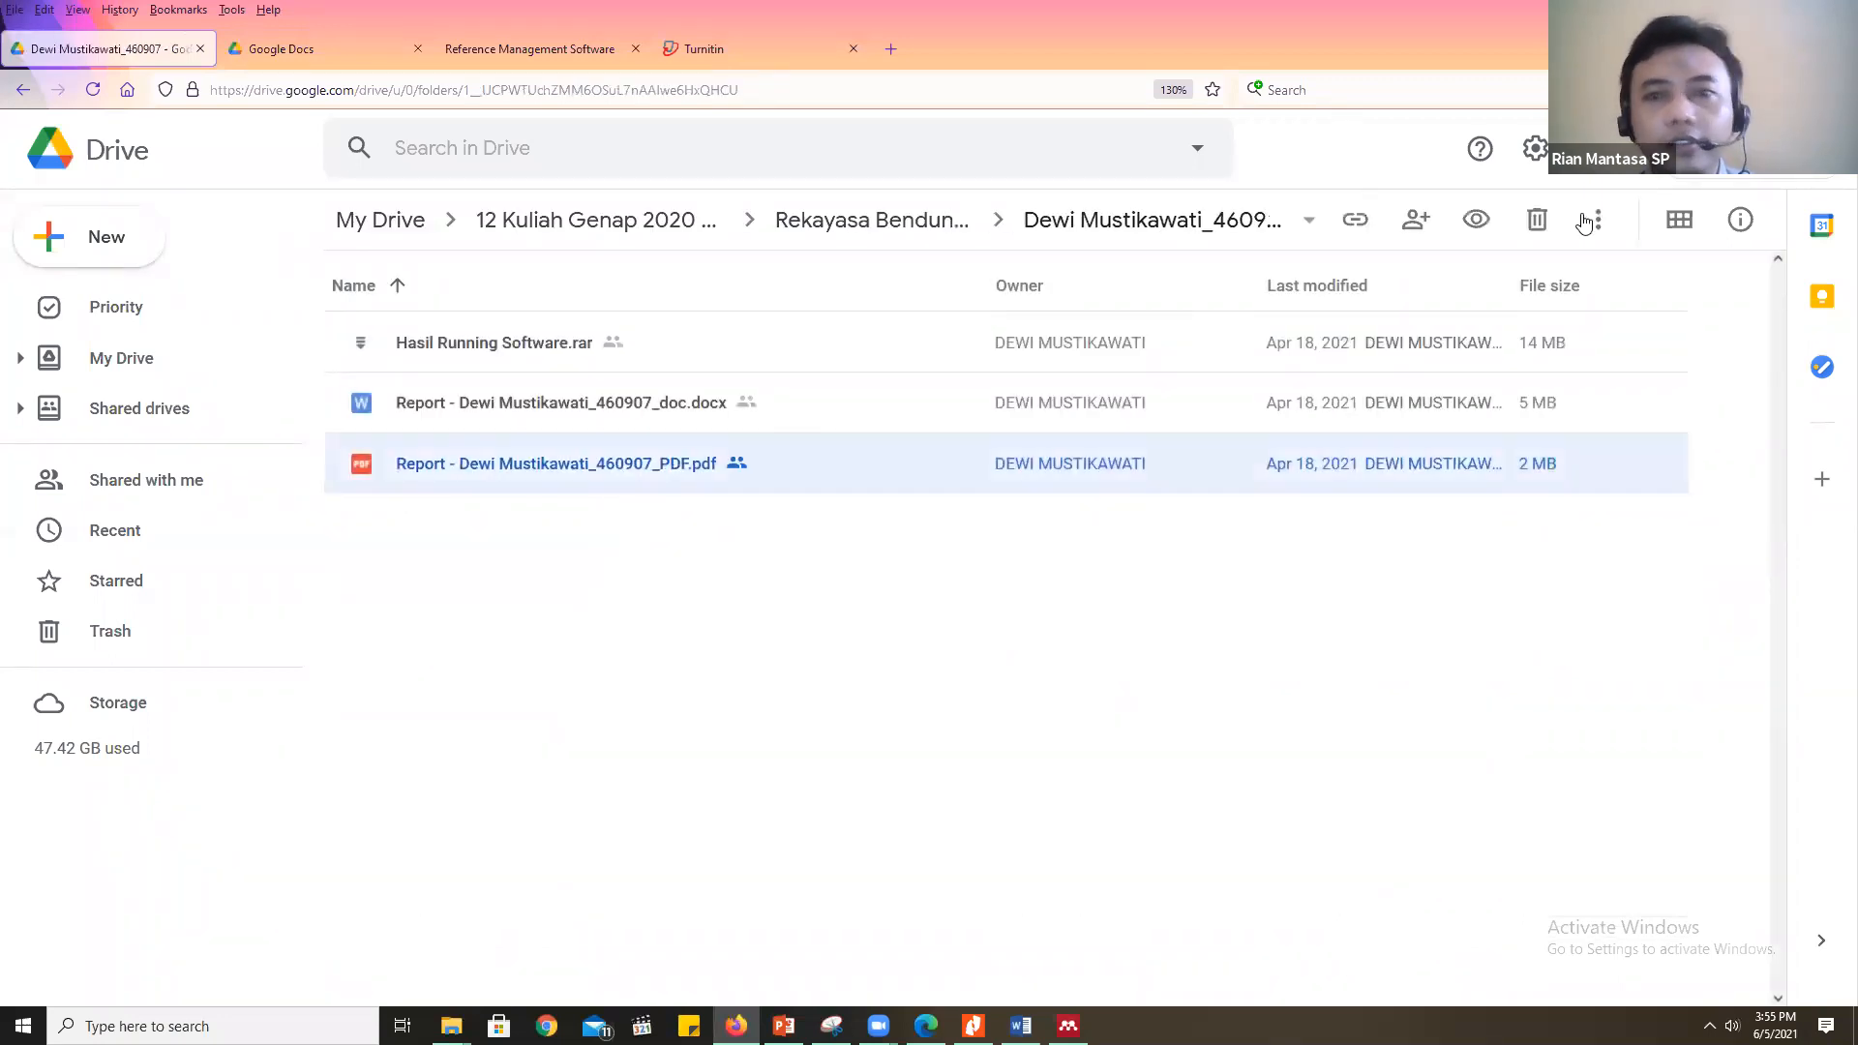
click(1599, 220)
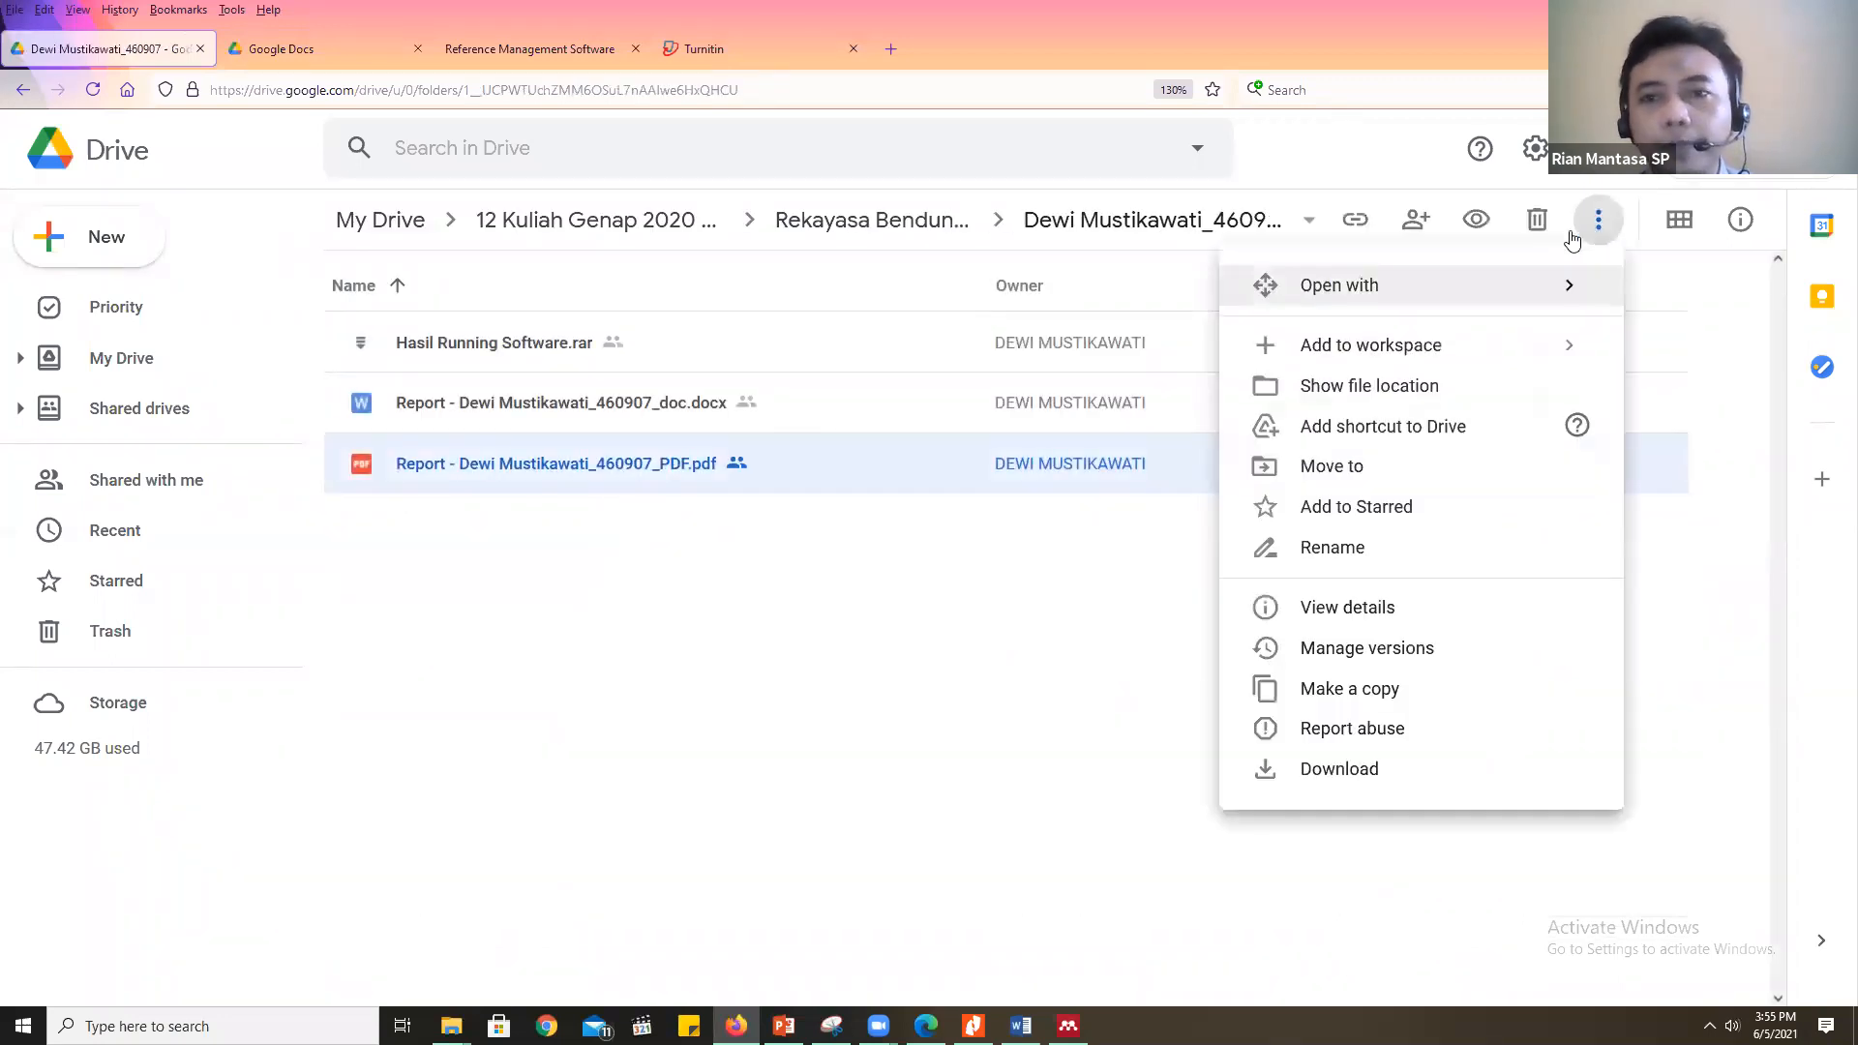
click(1336, 768)
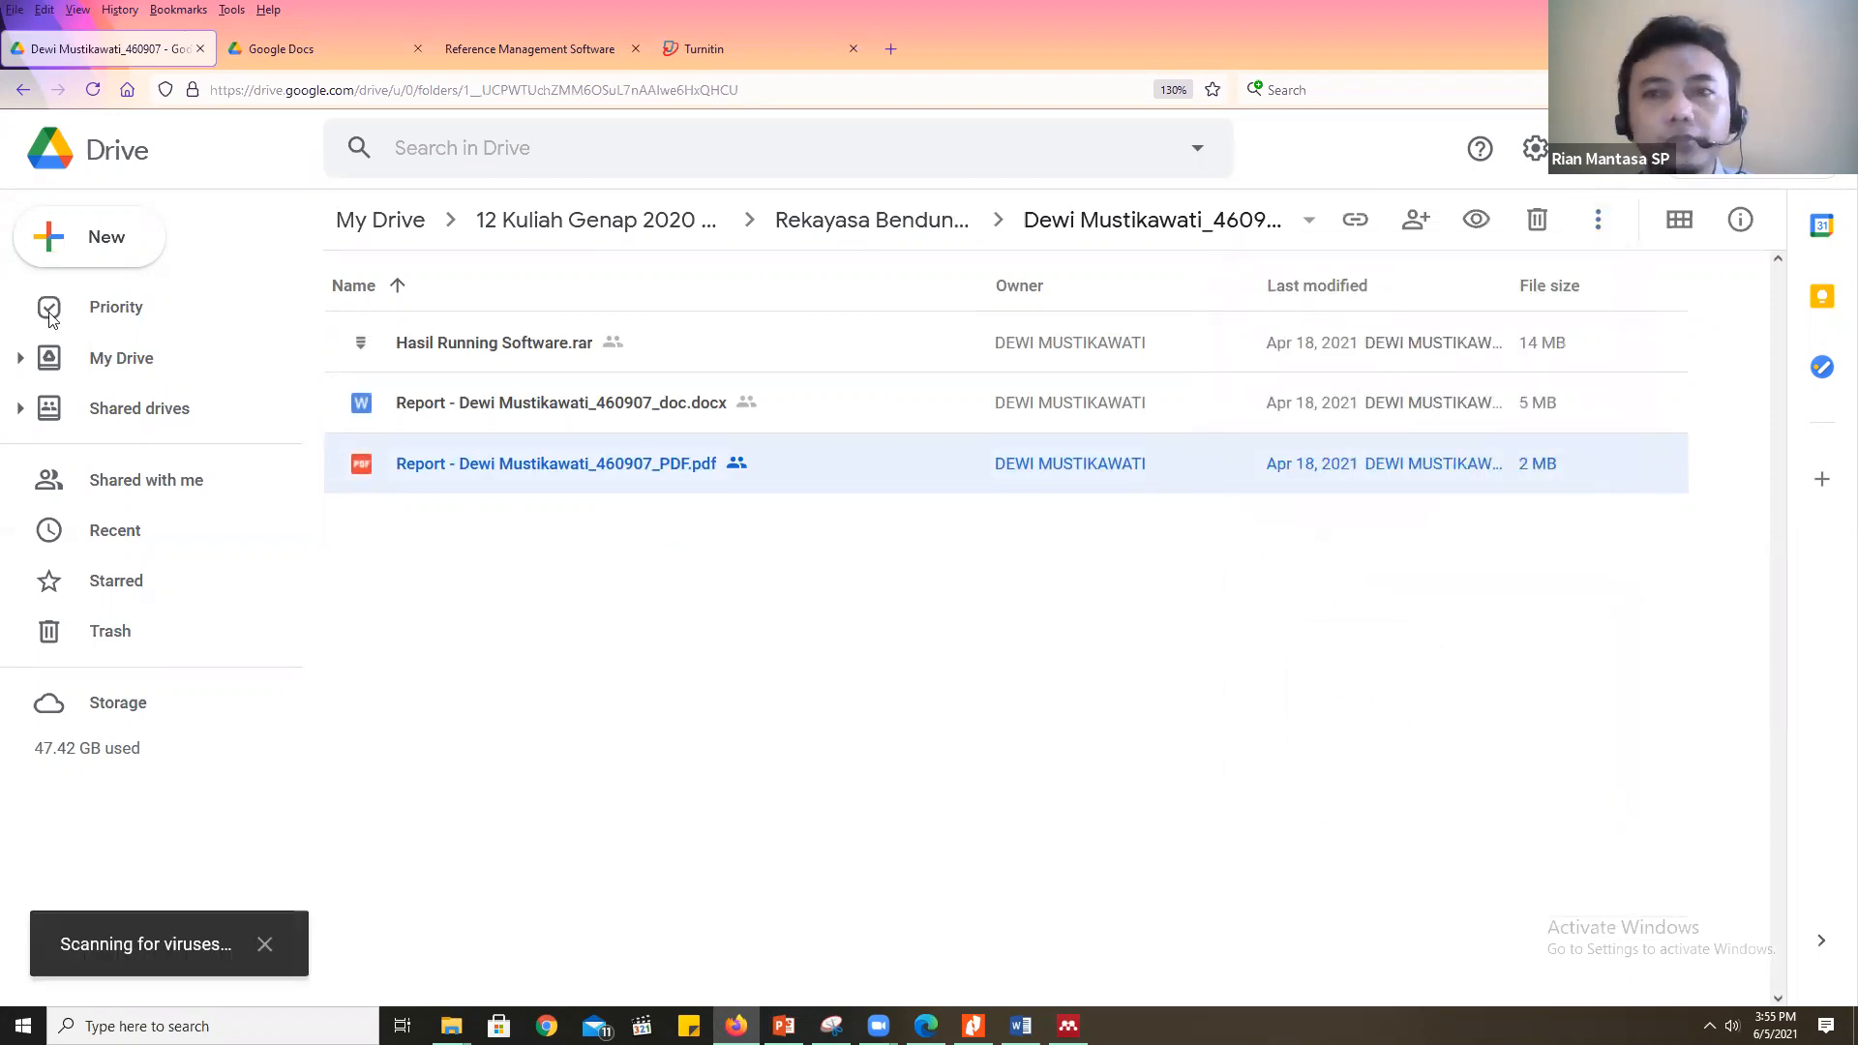
Download the "Tugas 3 Full Report" PDF from the second student folder listed in Rekayasa Bendungan
click(22, 92)
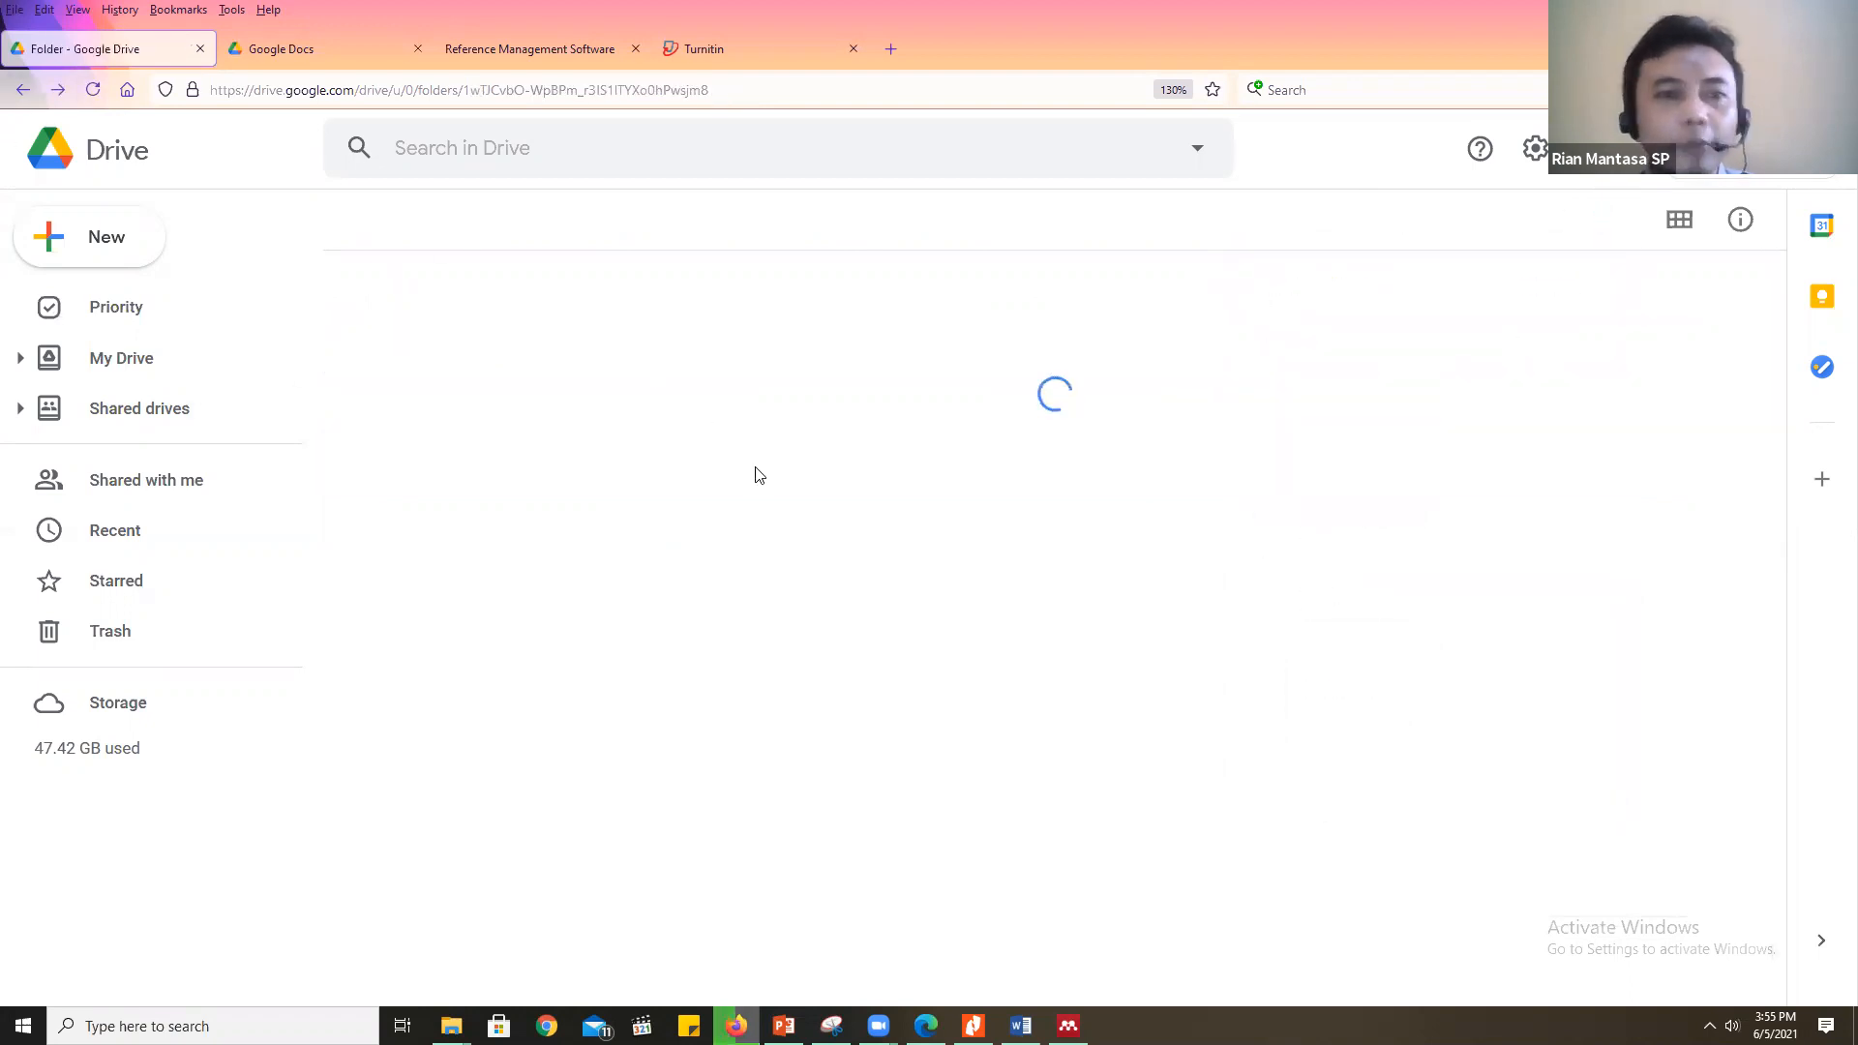
scroll(755, 482, down, 8)
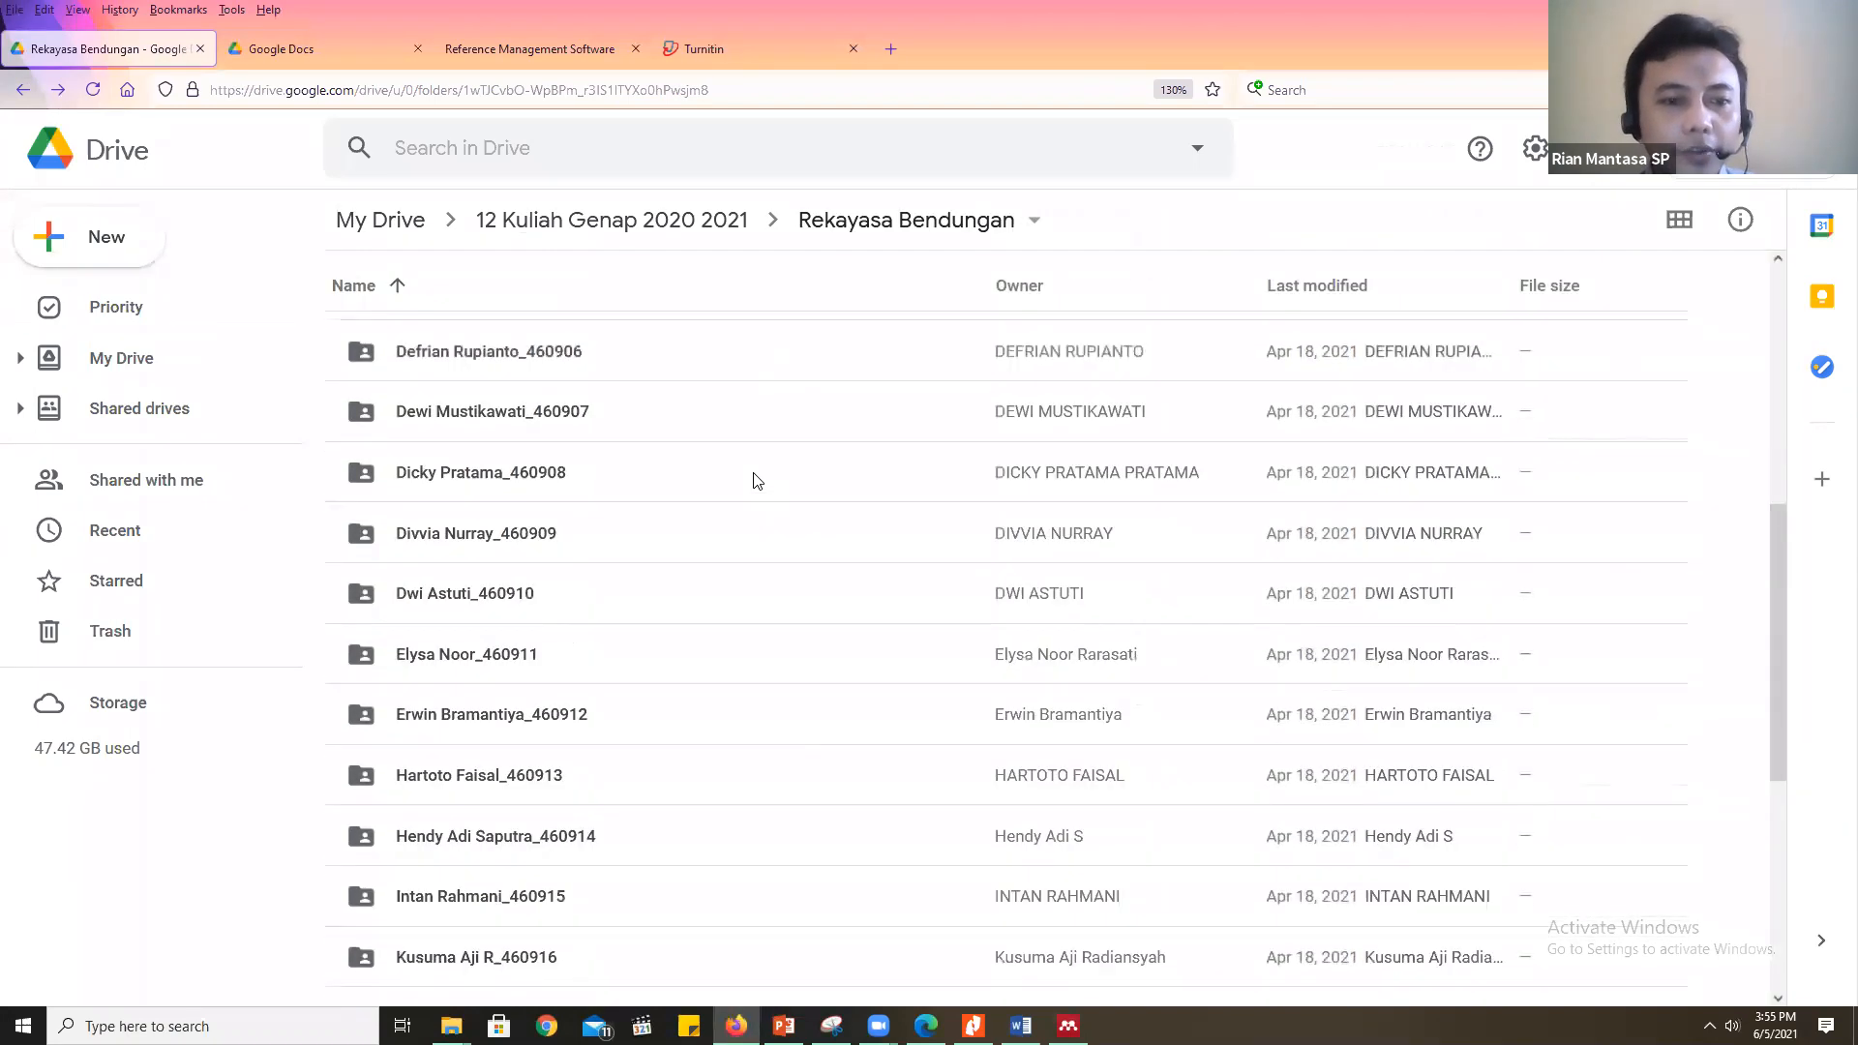
scroll(757, 481, down, 3)
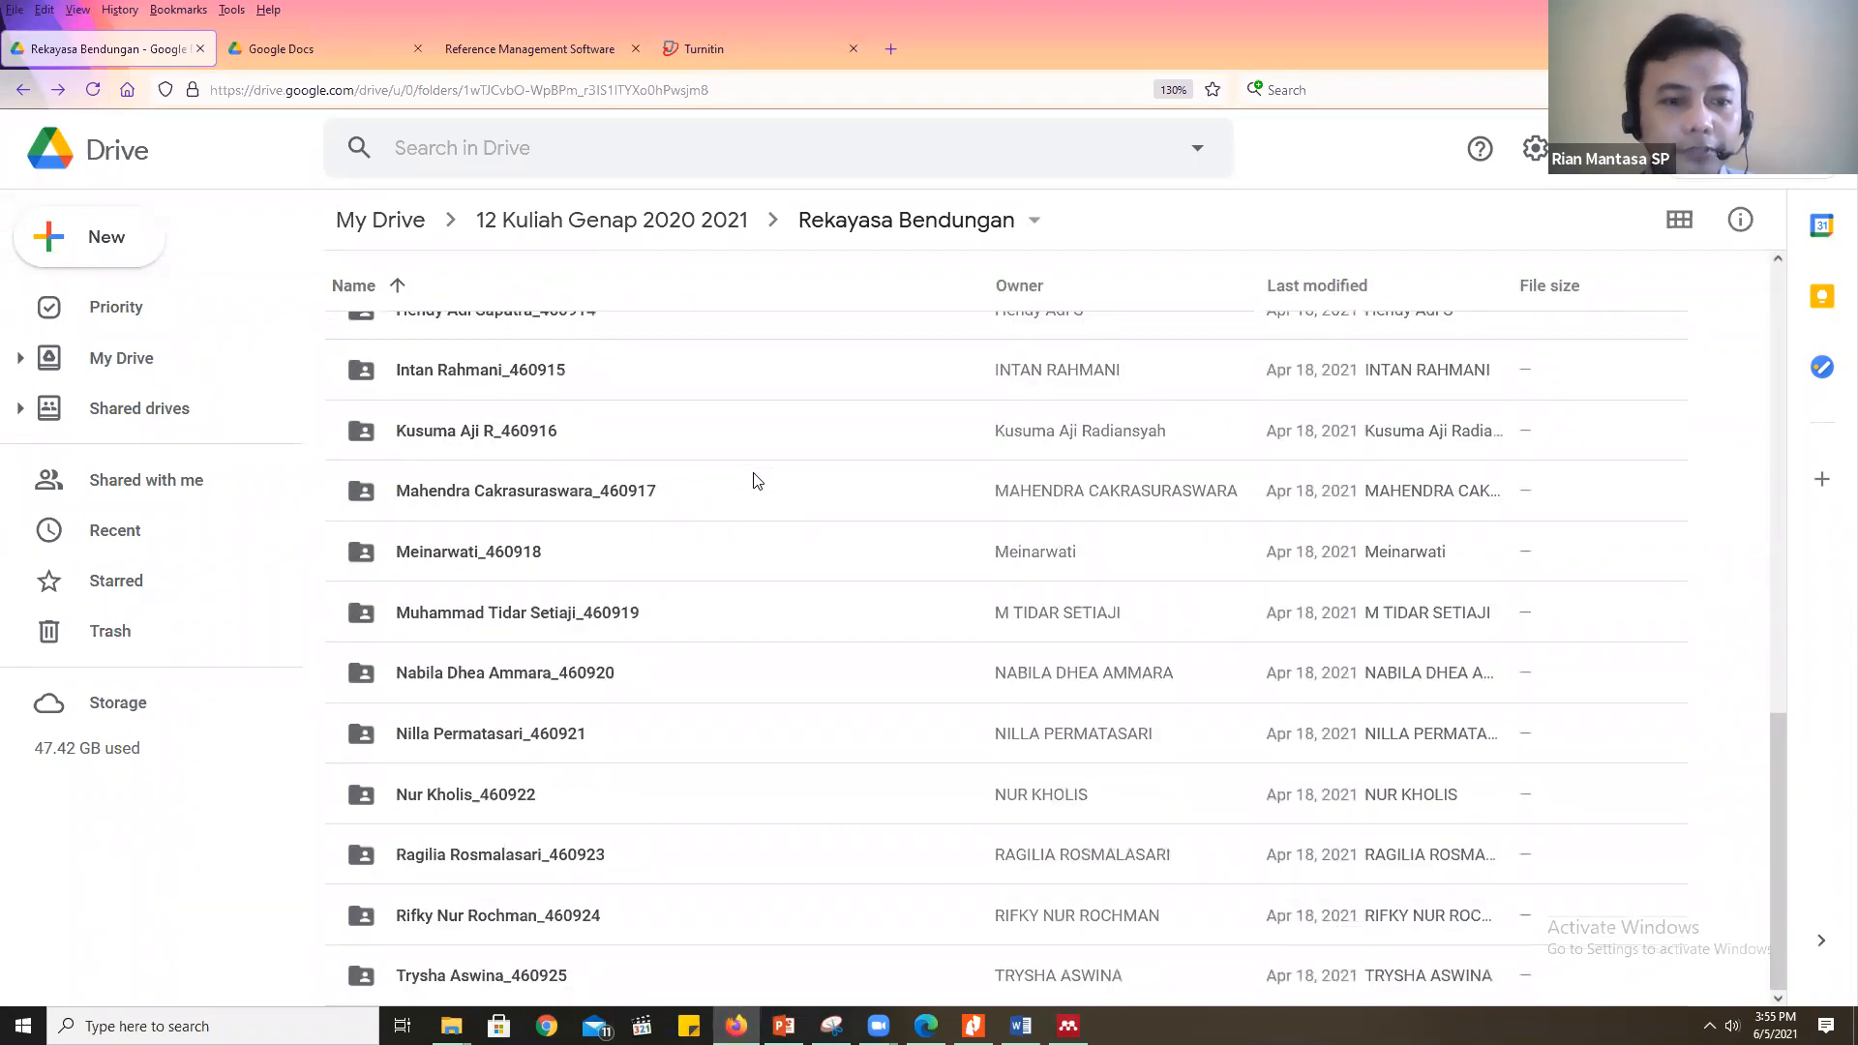
scroll(808, 532, up, 12)
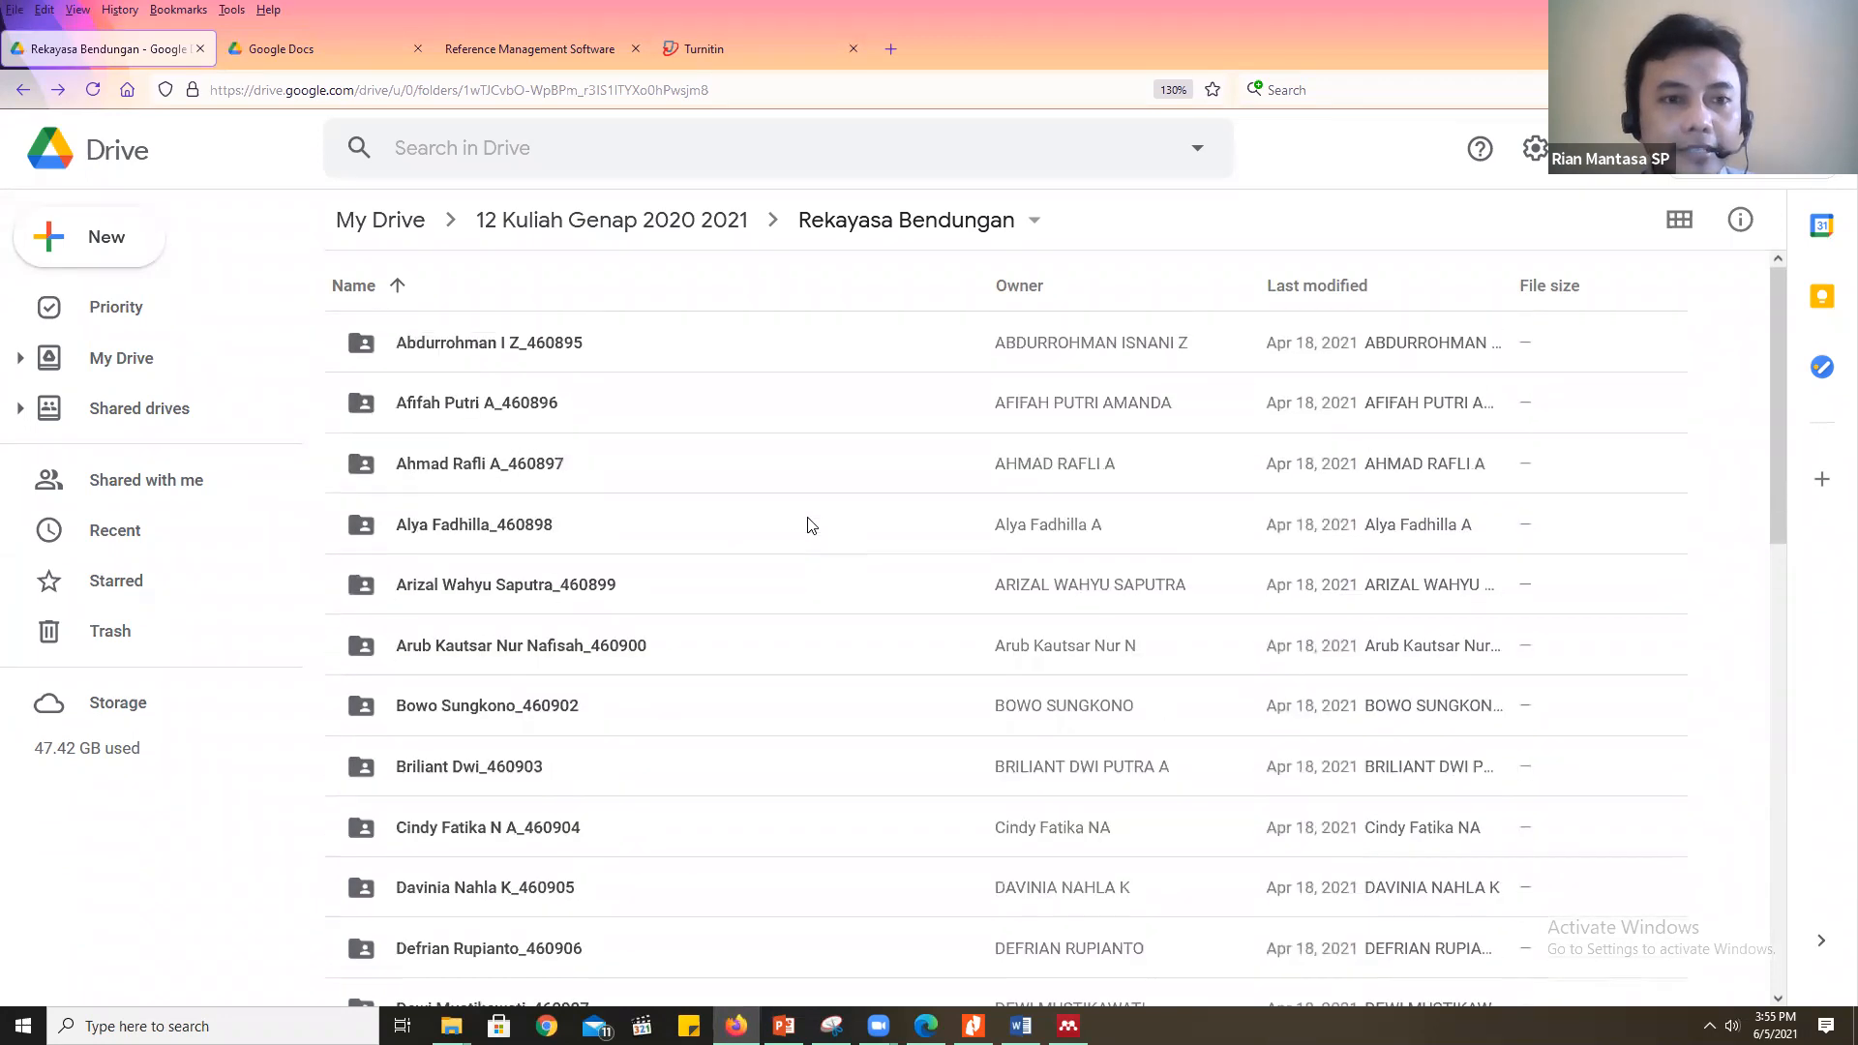
double_click(542, 405)
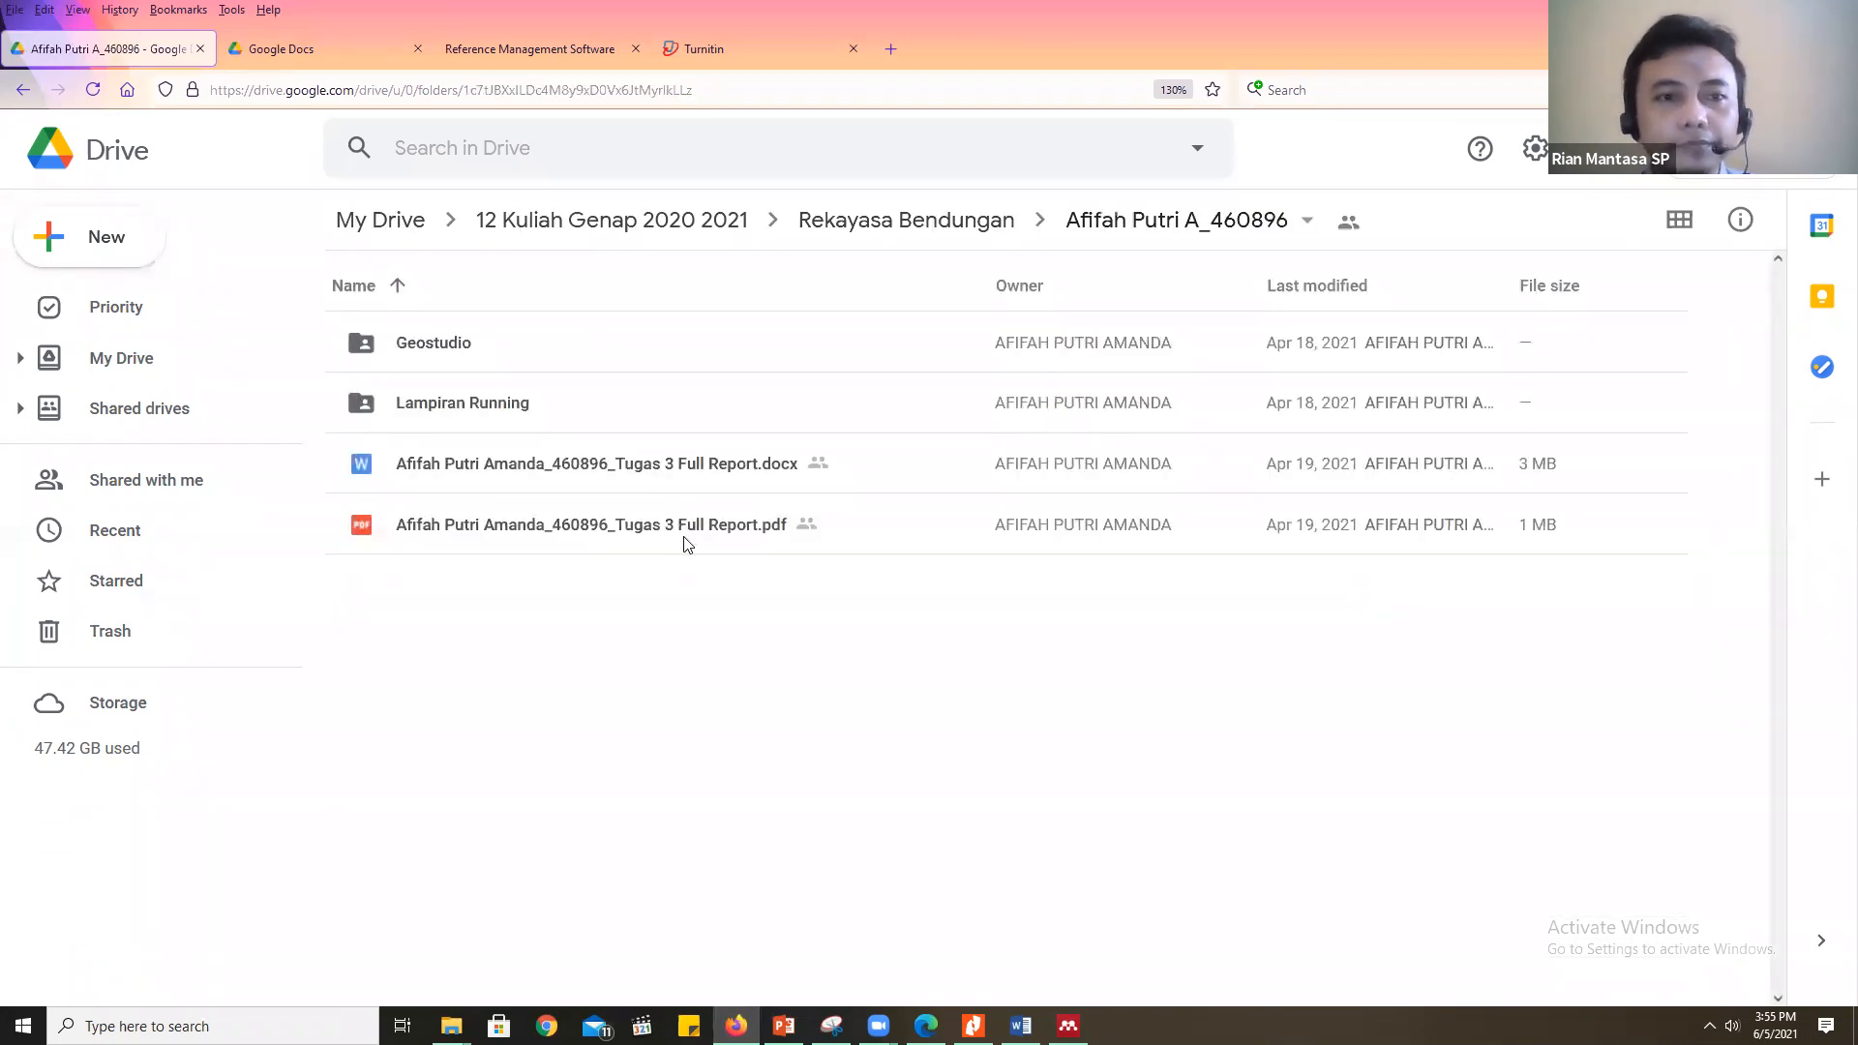
click(968, 528)
click(1599, 220)
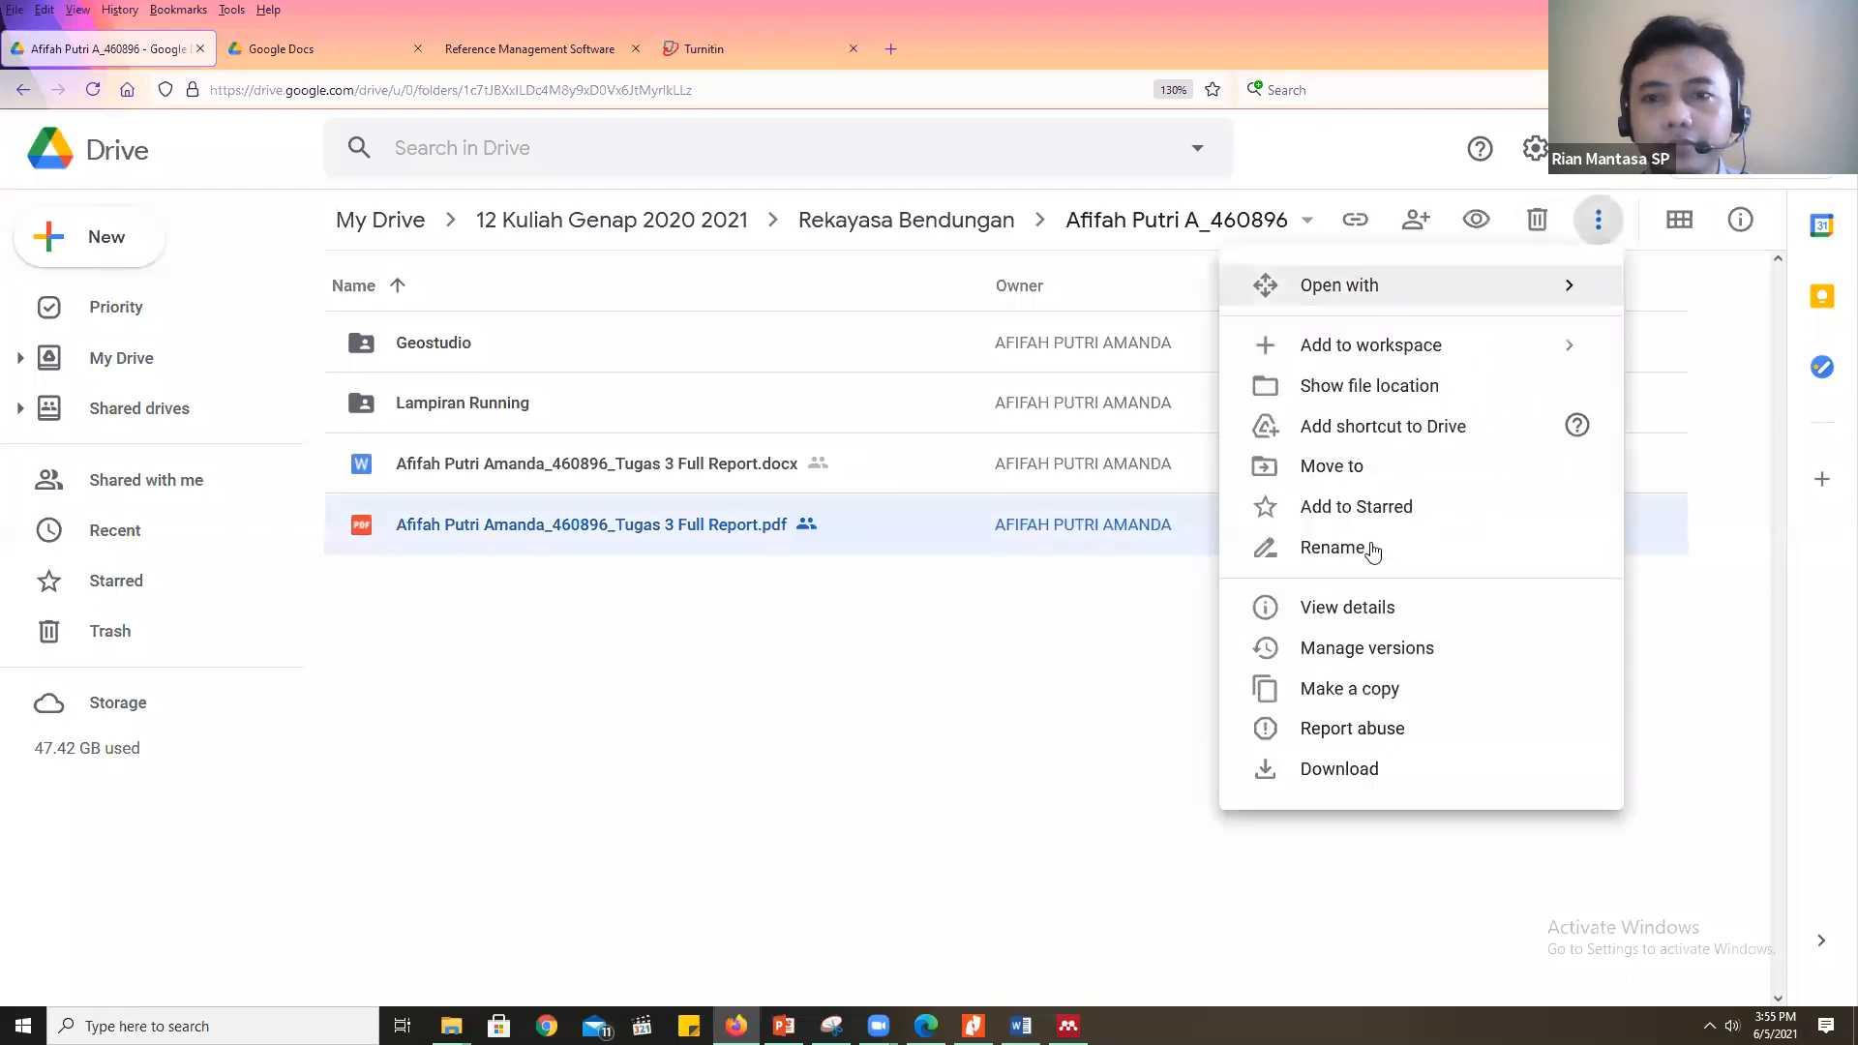
click(1356, 770)
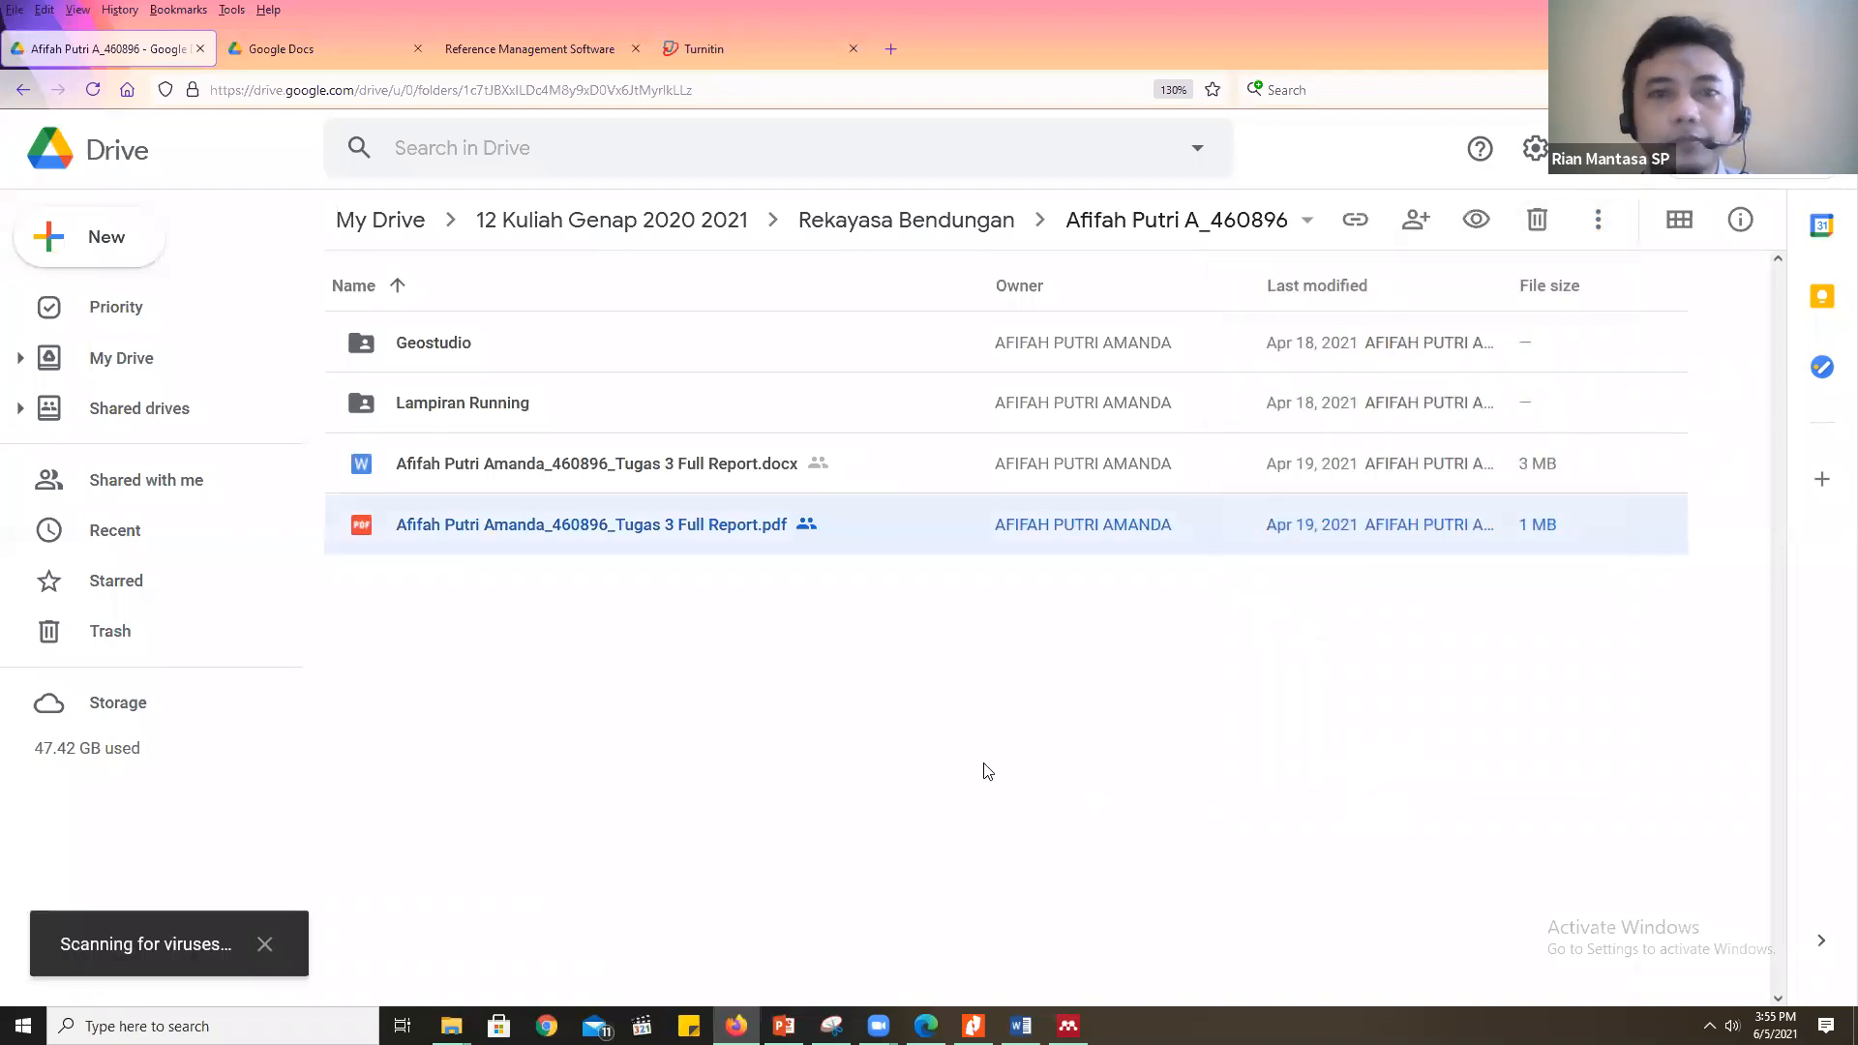
Start a new Turnitin submission with the twelfth student's first name, "Rekayasa Bendungan" as last name and "Bendungan" as submission title
click(712, 49)
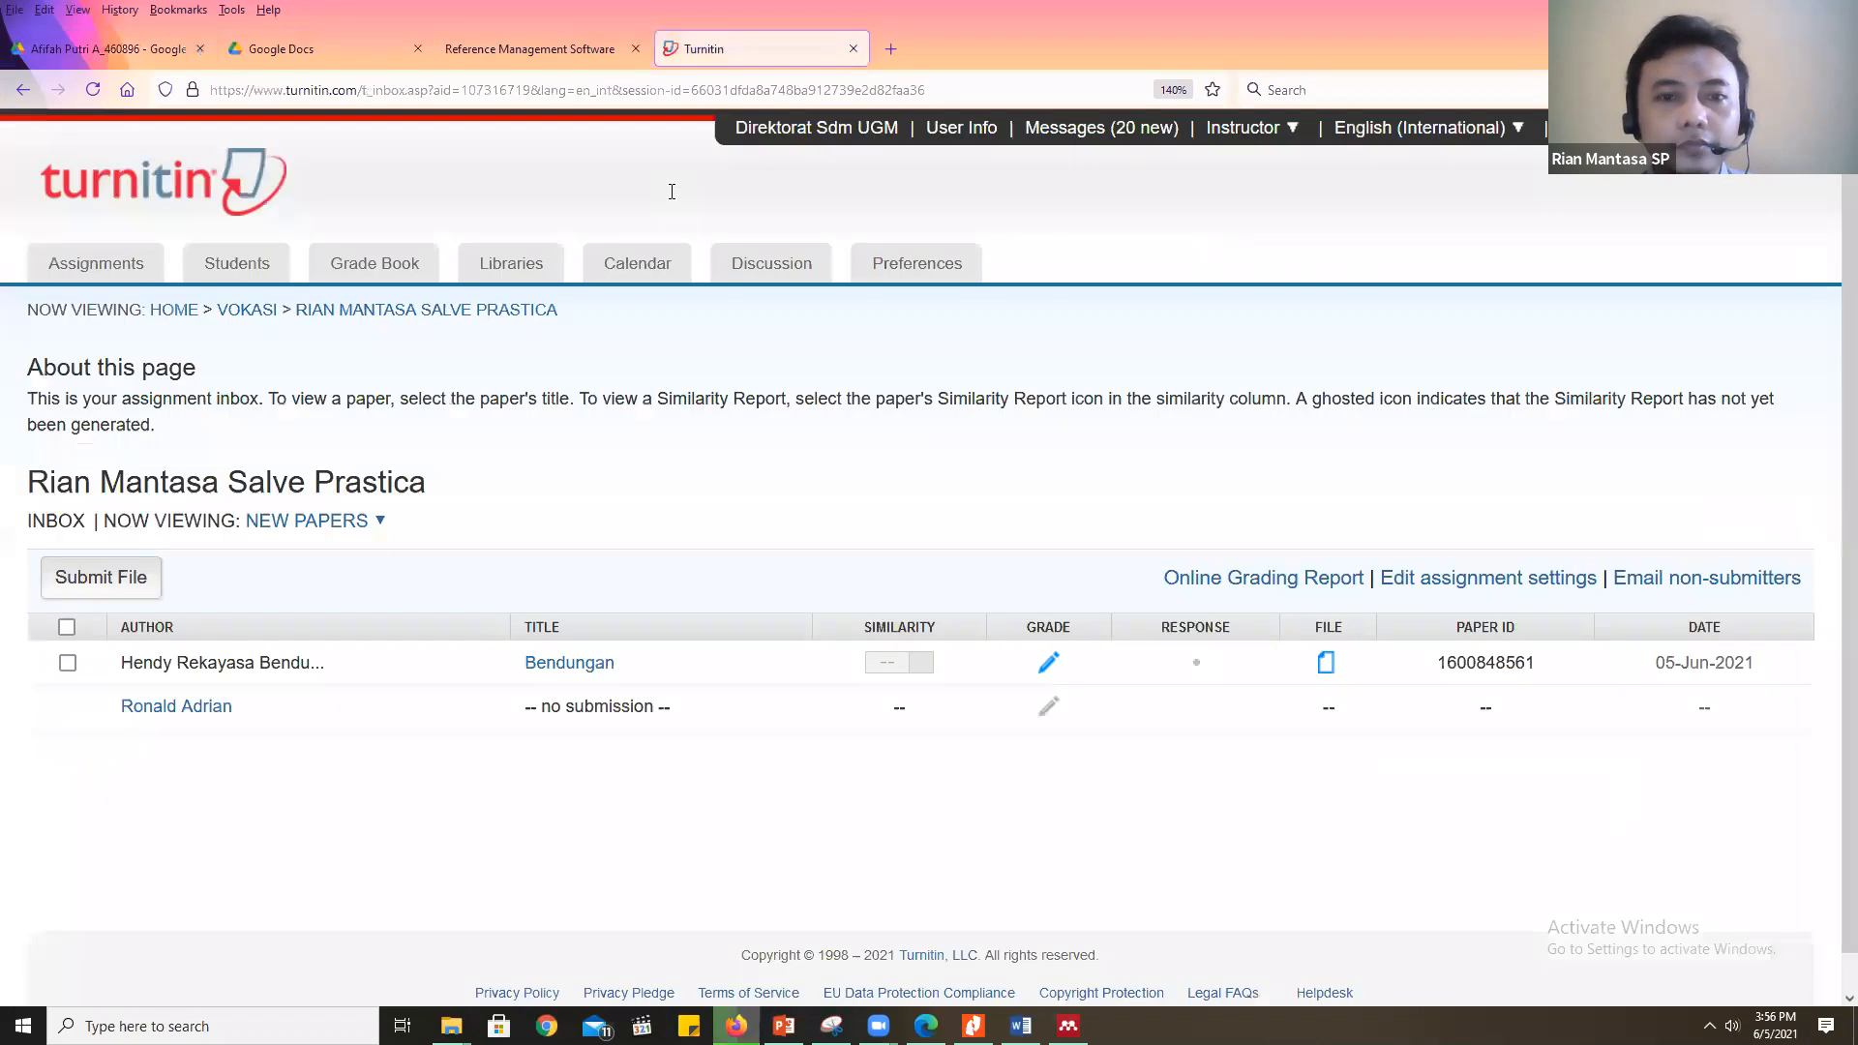
click(126, 579)
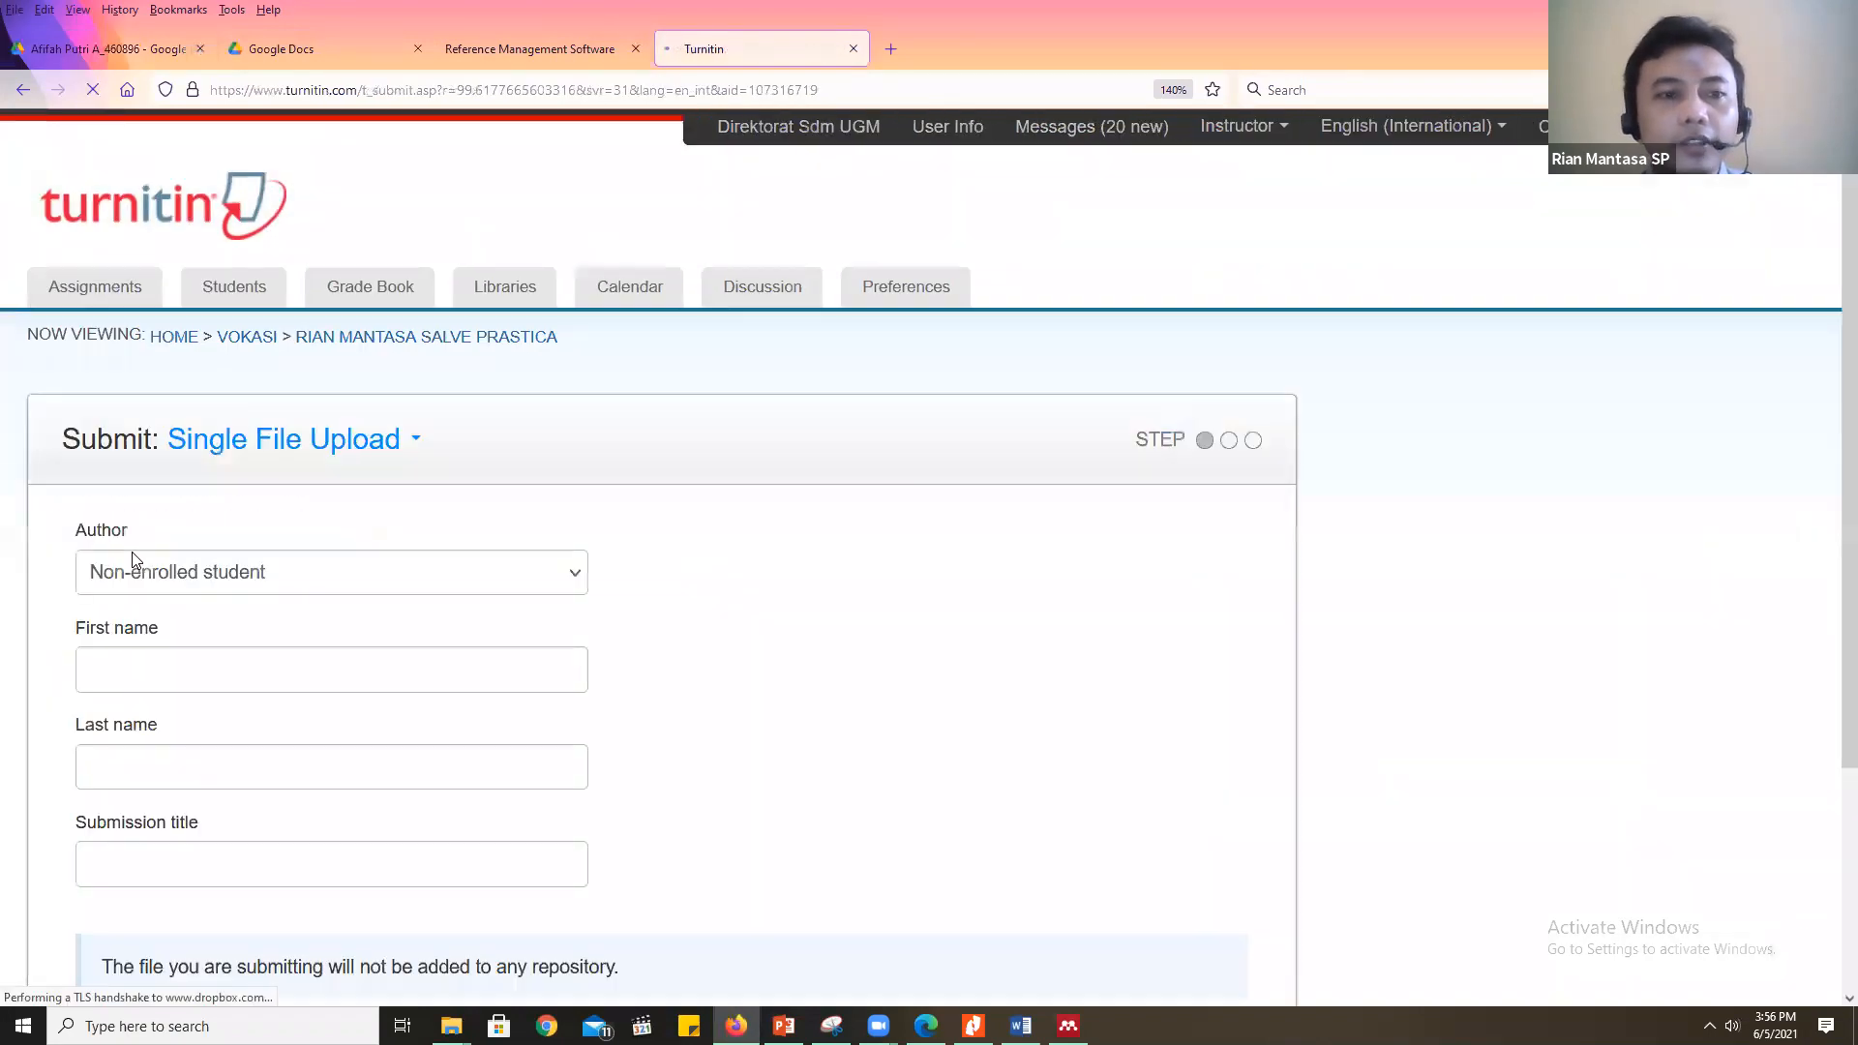
click(236, 655)
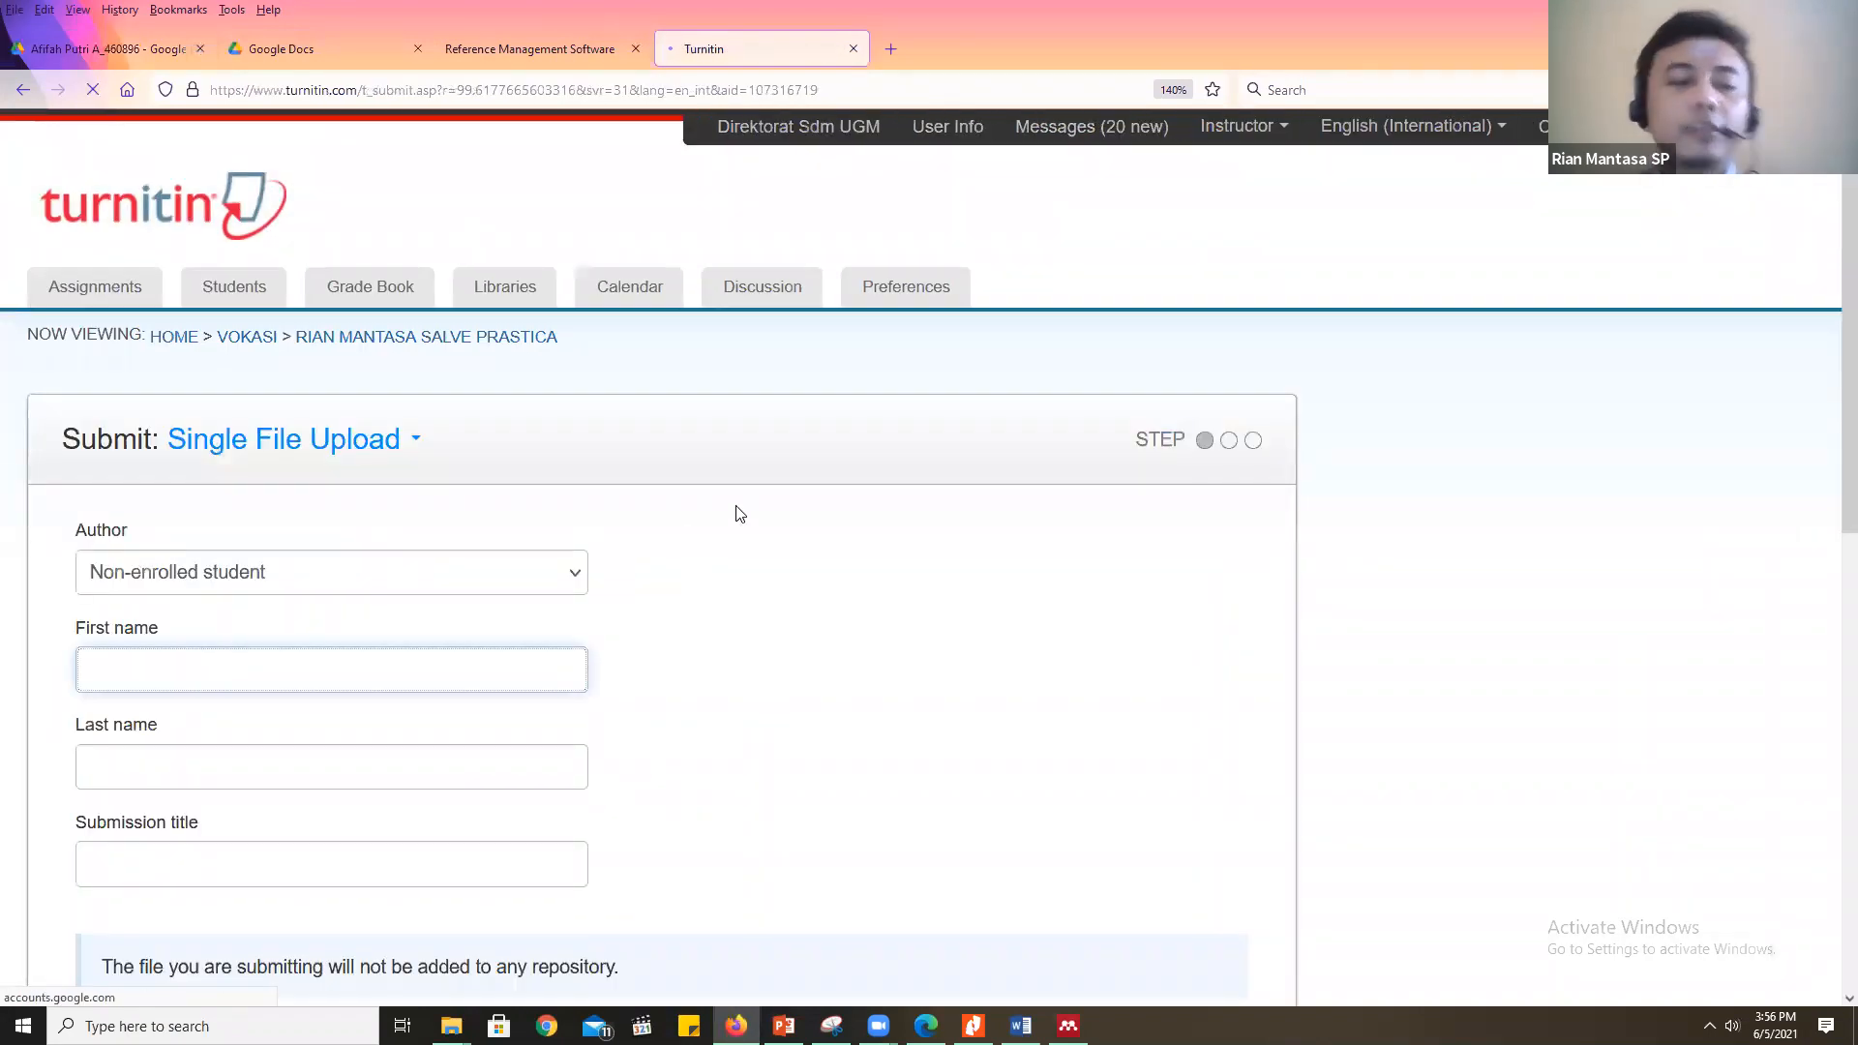
scroll(735, 514, down, 2)
key(Tab)
text(Rekasy)
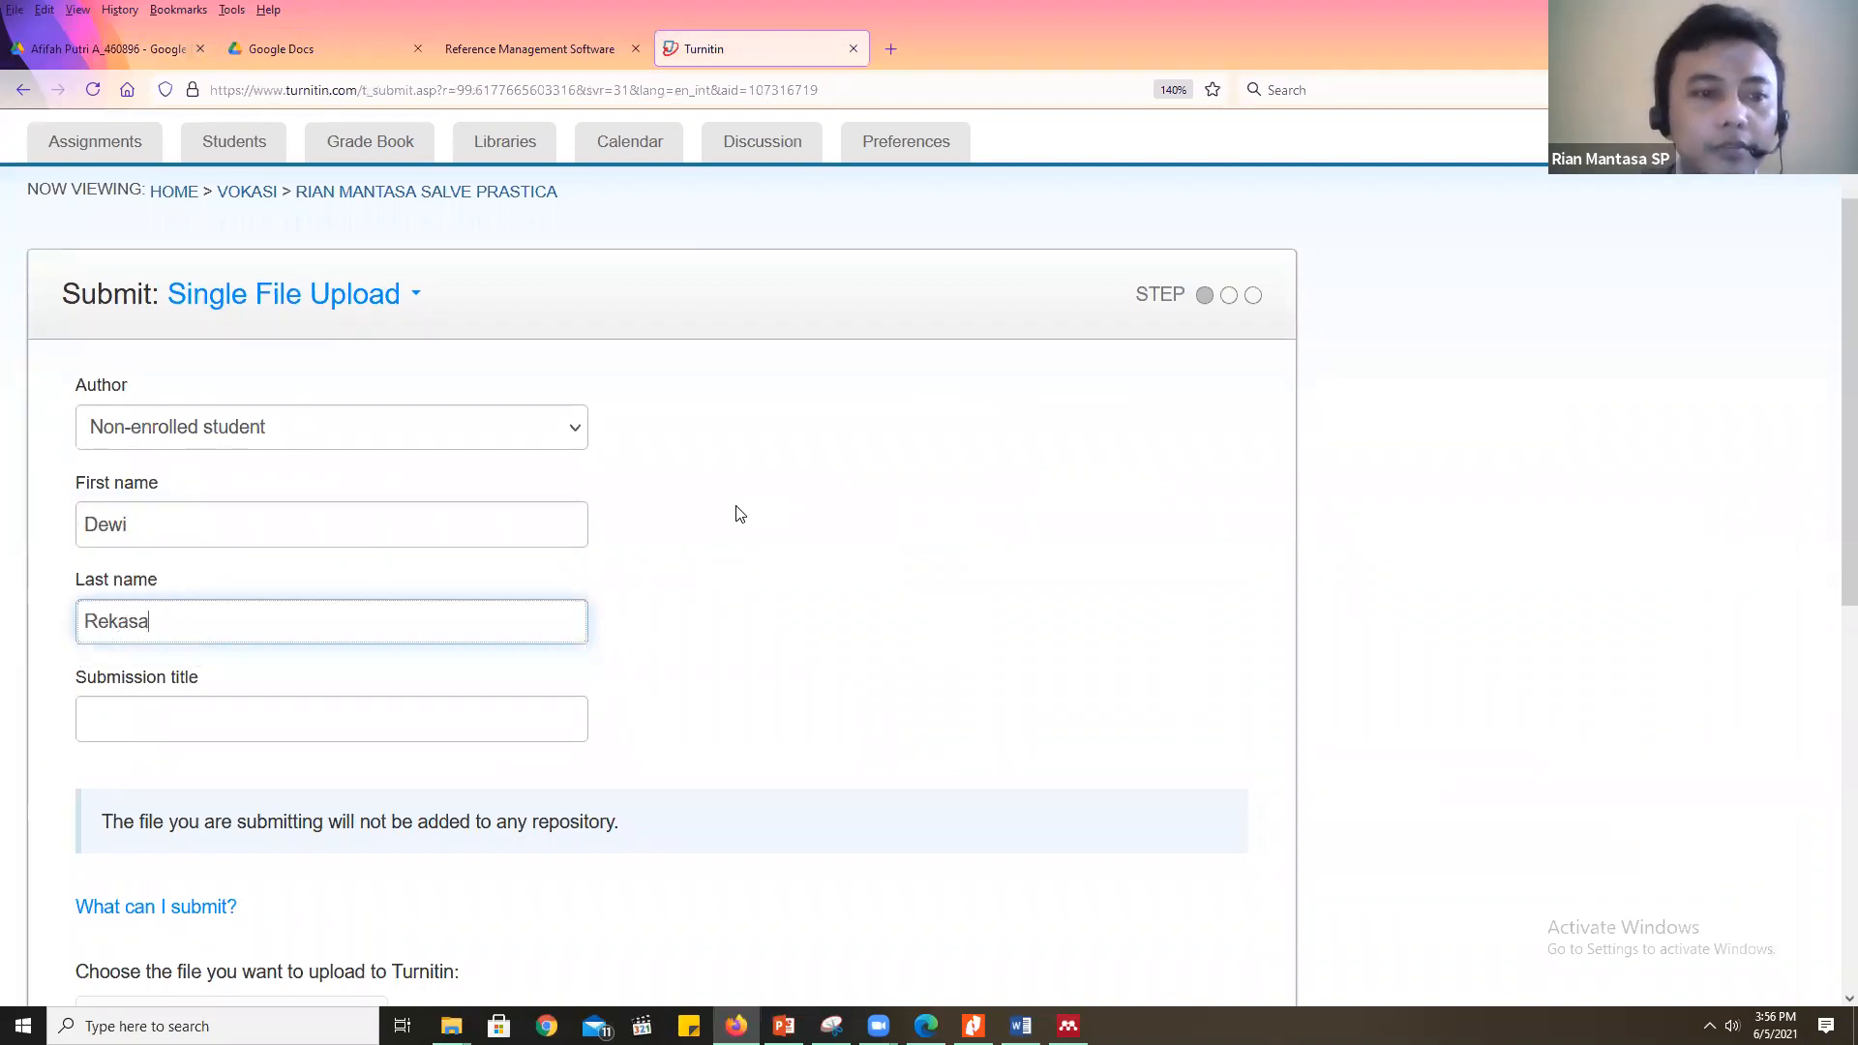
key(BackSpace)
text(yas)
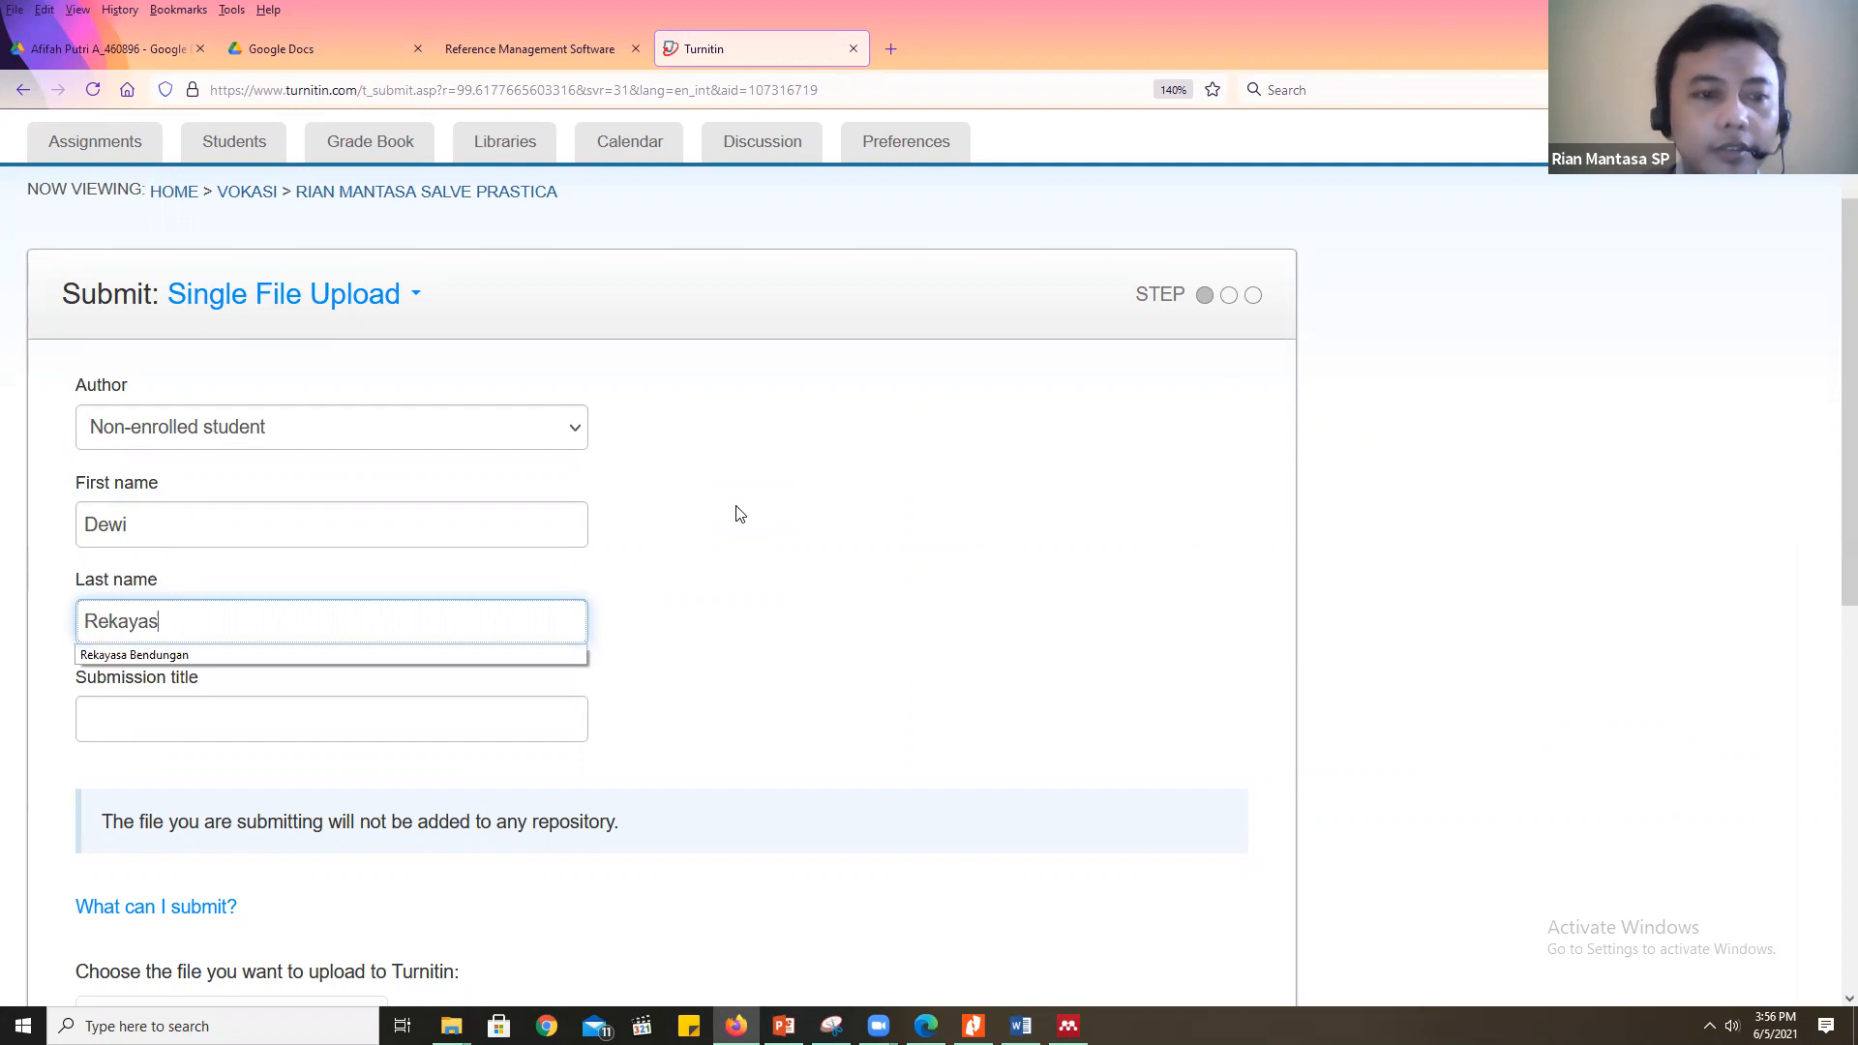
key(Down)
key(Return)
click(432, 717)
scroll(496, 695, down, 3)
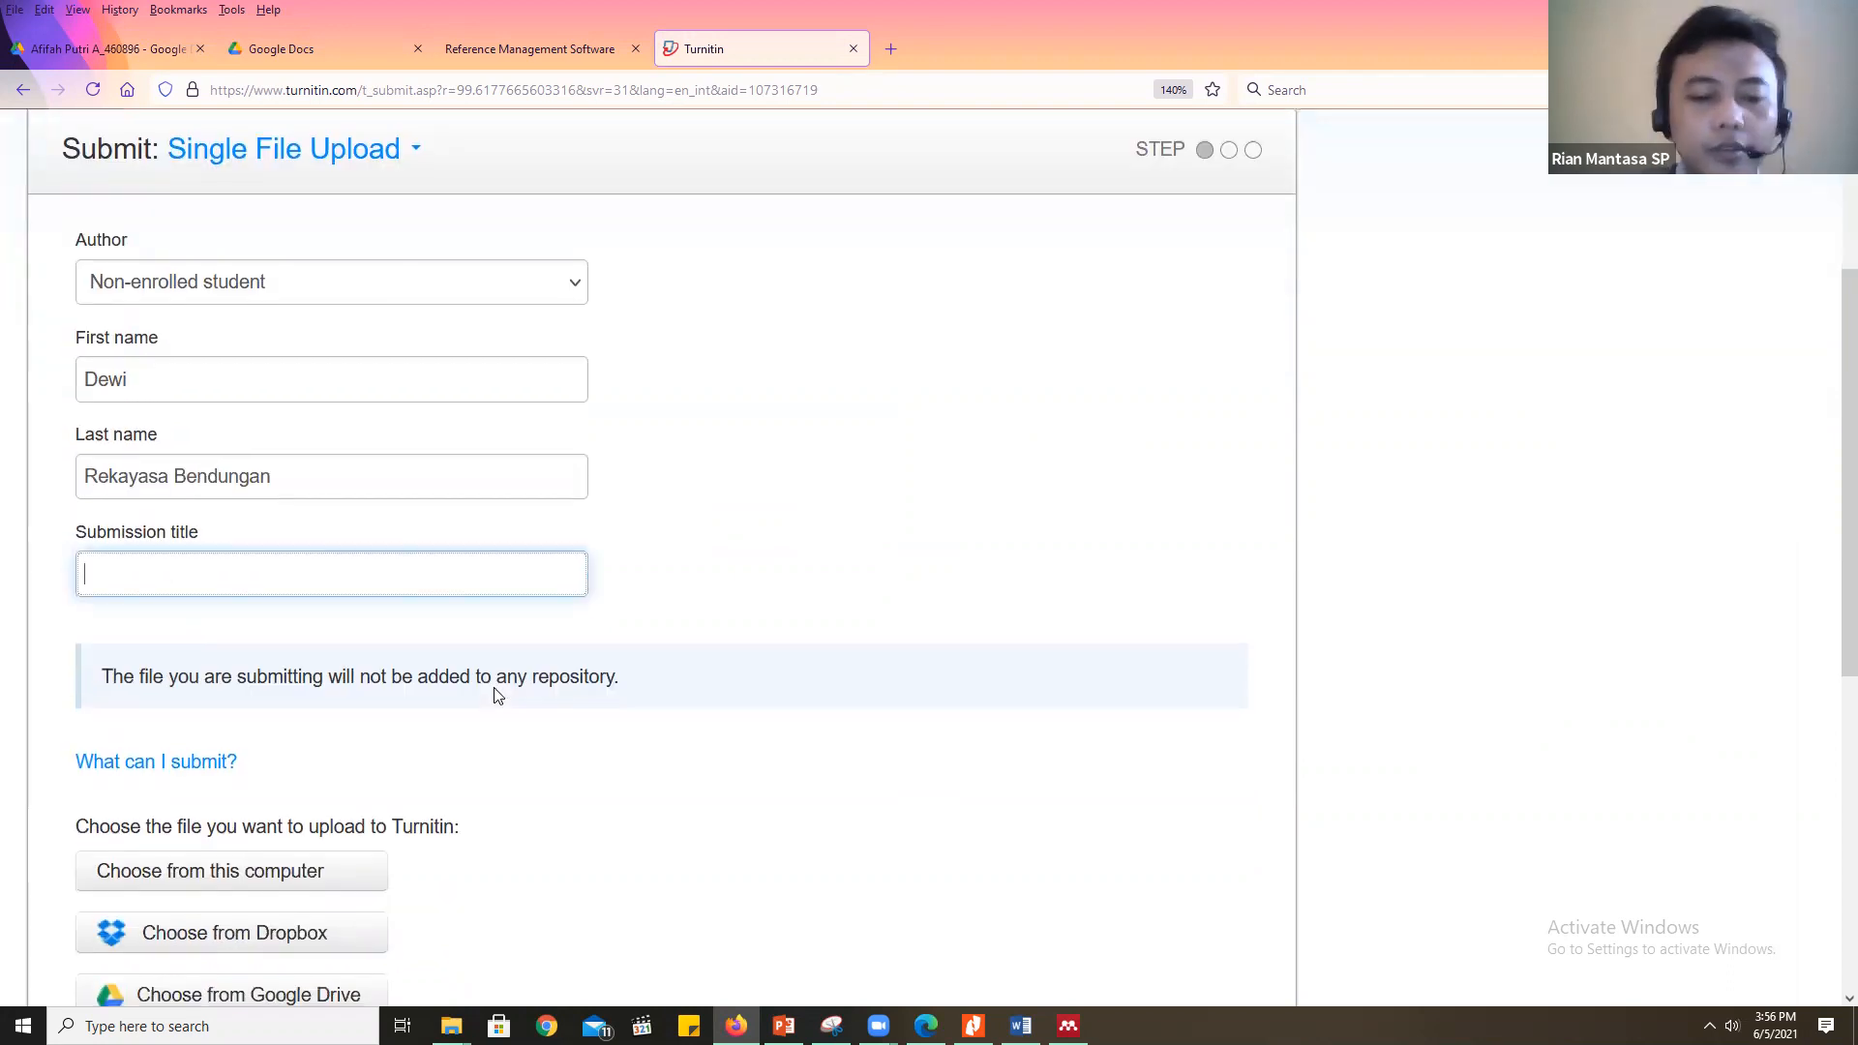
text(Bendungan)
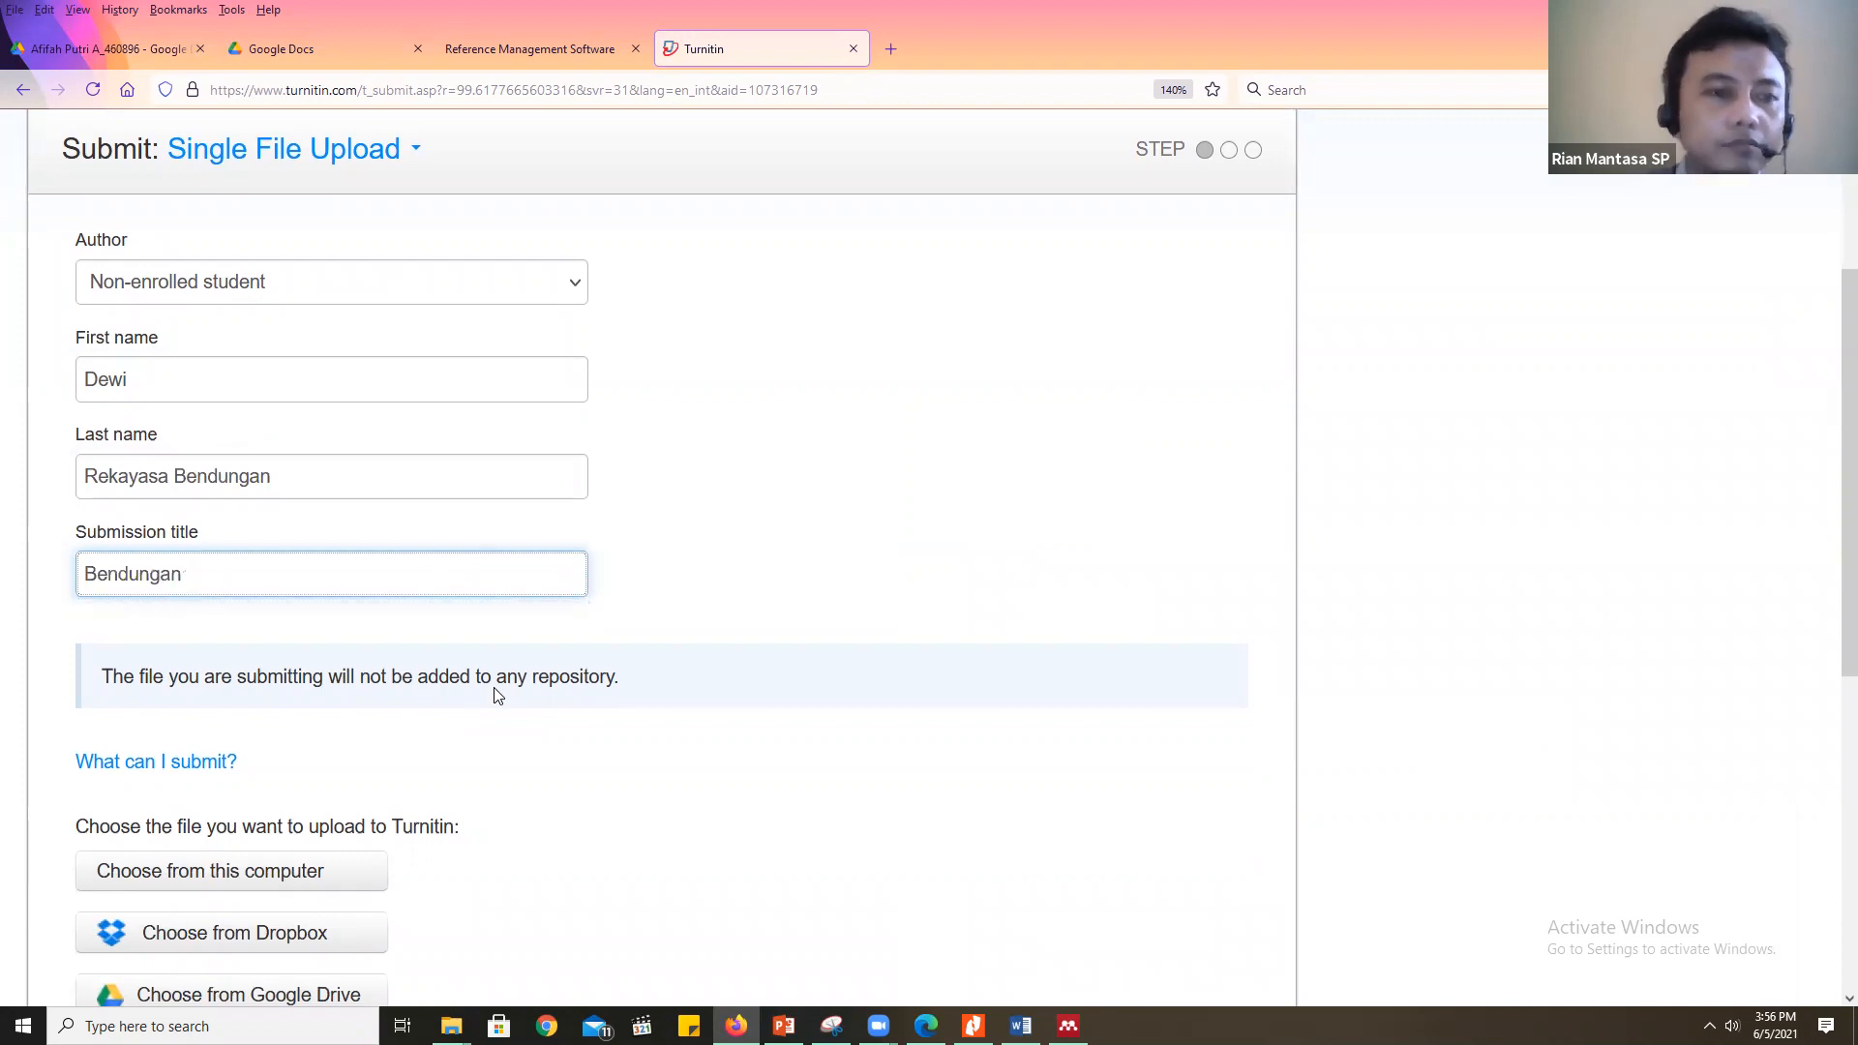
Choose the twelfth student's report PDF from the computer's Downloads folder and upload it
scroll(380, 545, down, 5)
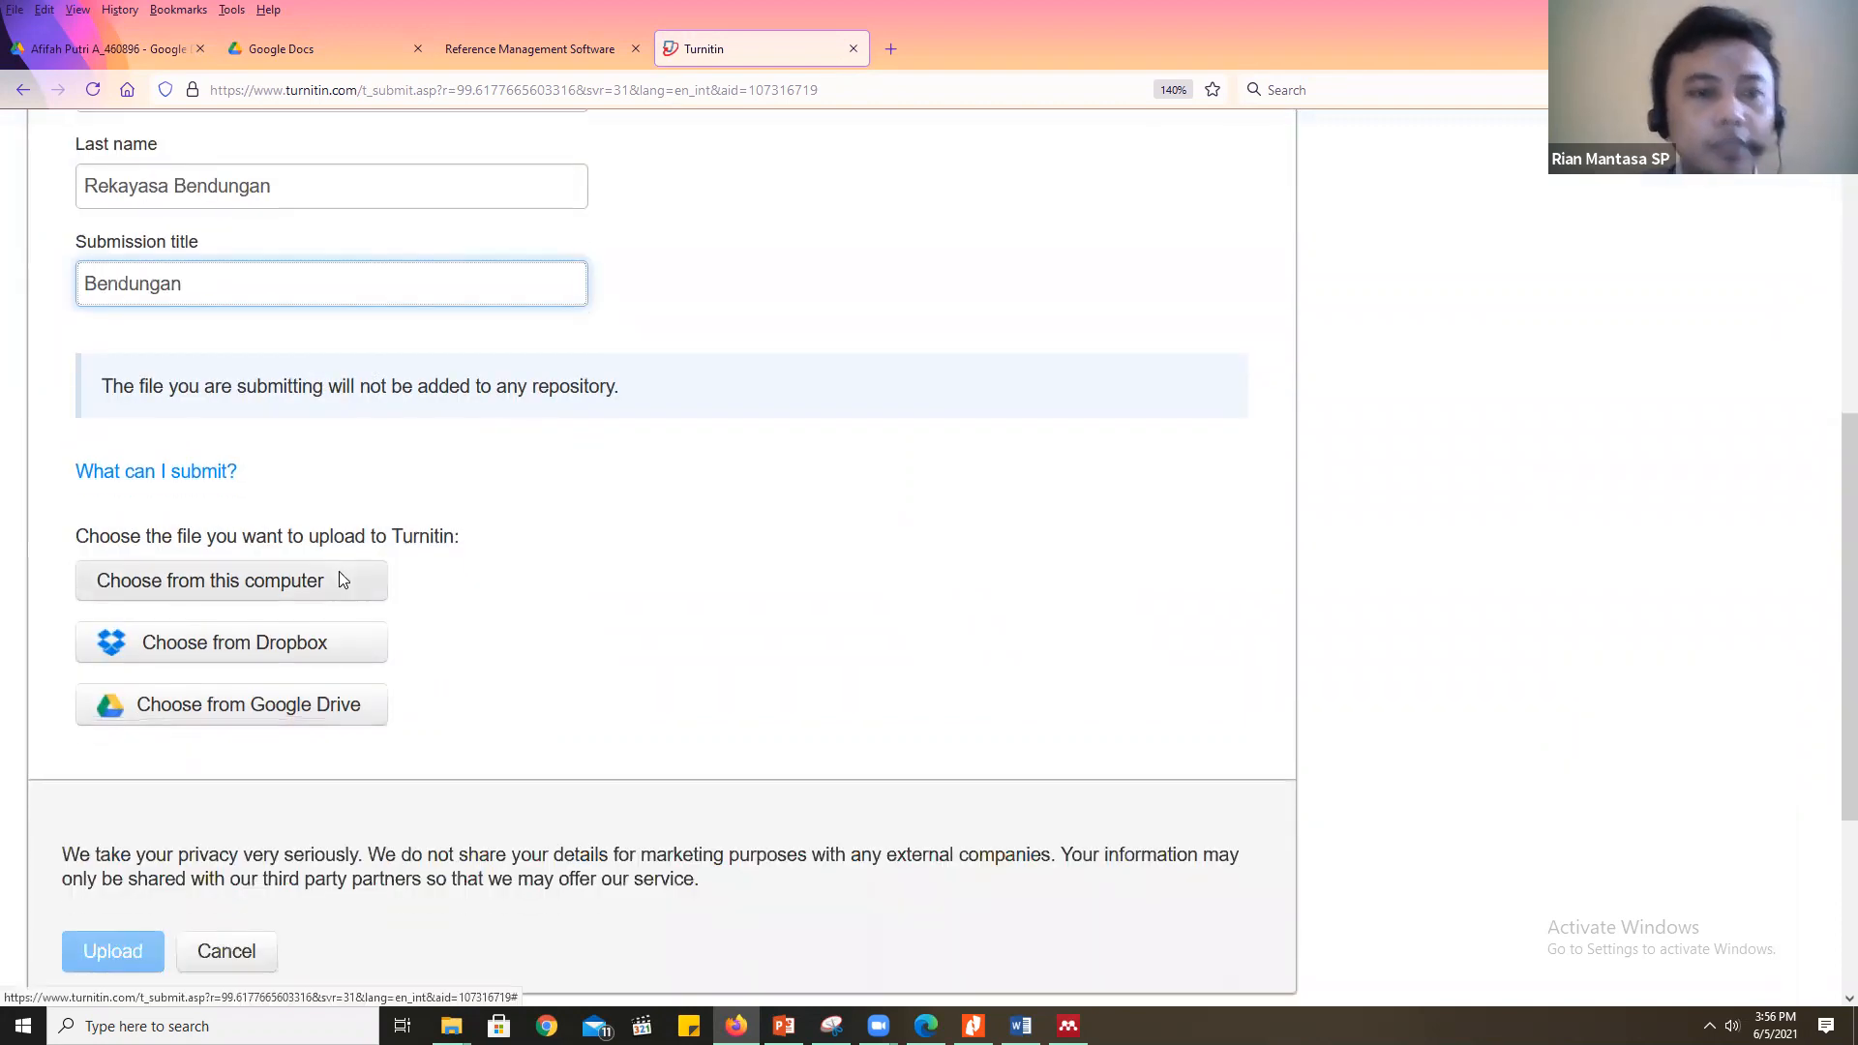
click(338, 571)
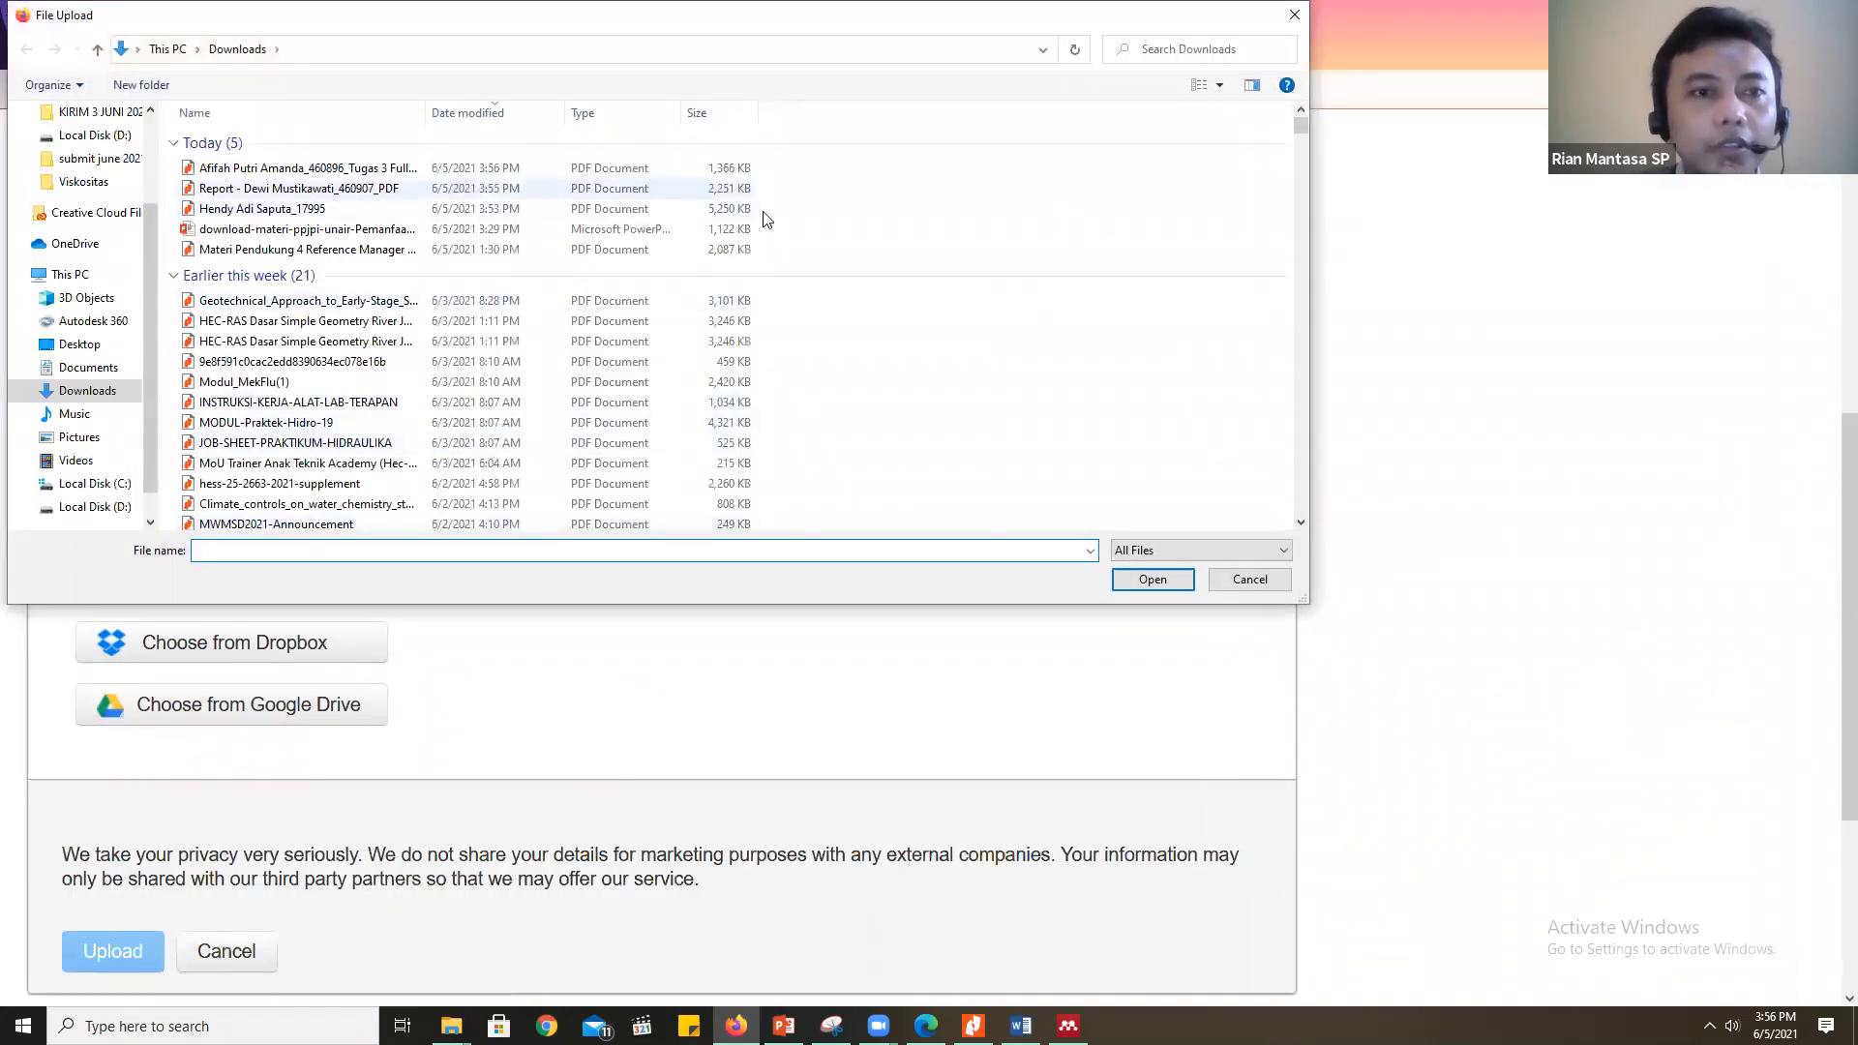
click(741, 189)
click(1152, 578)
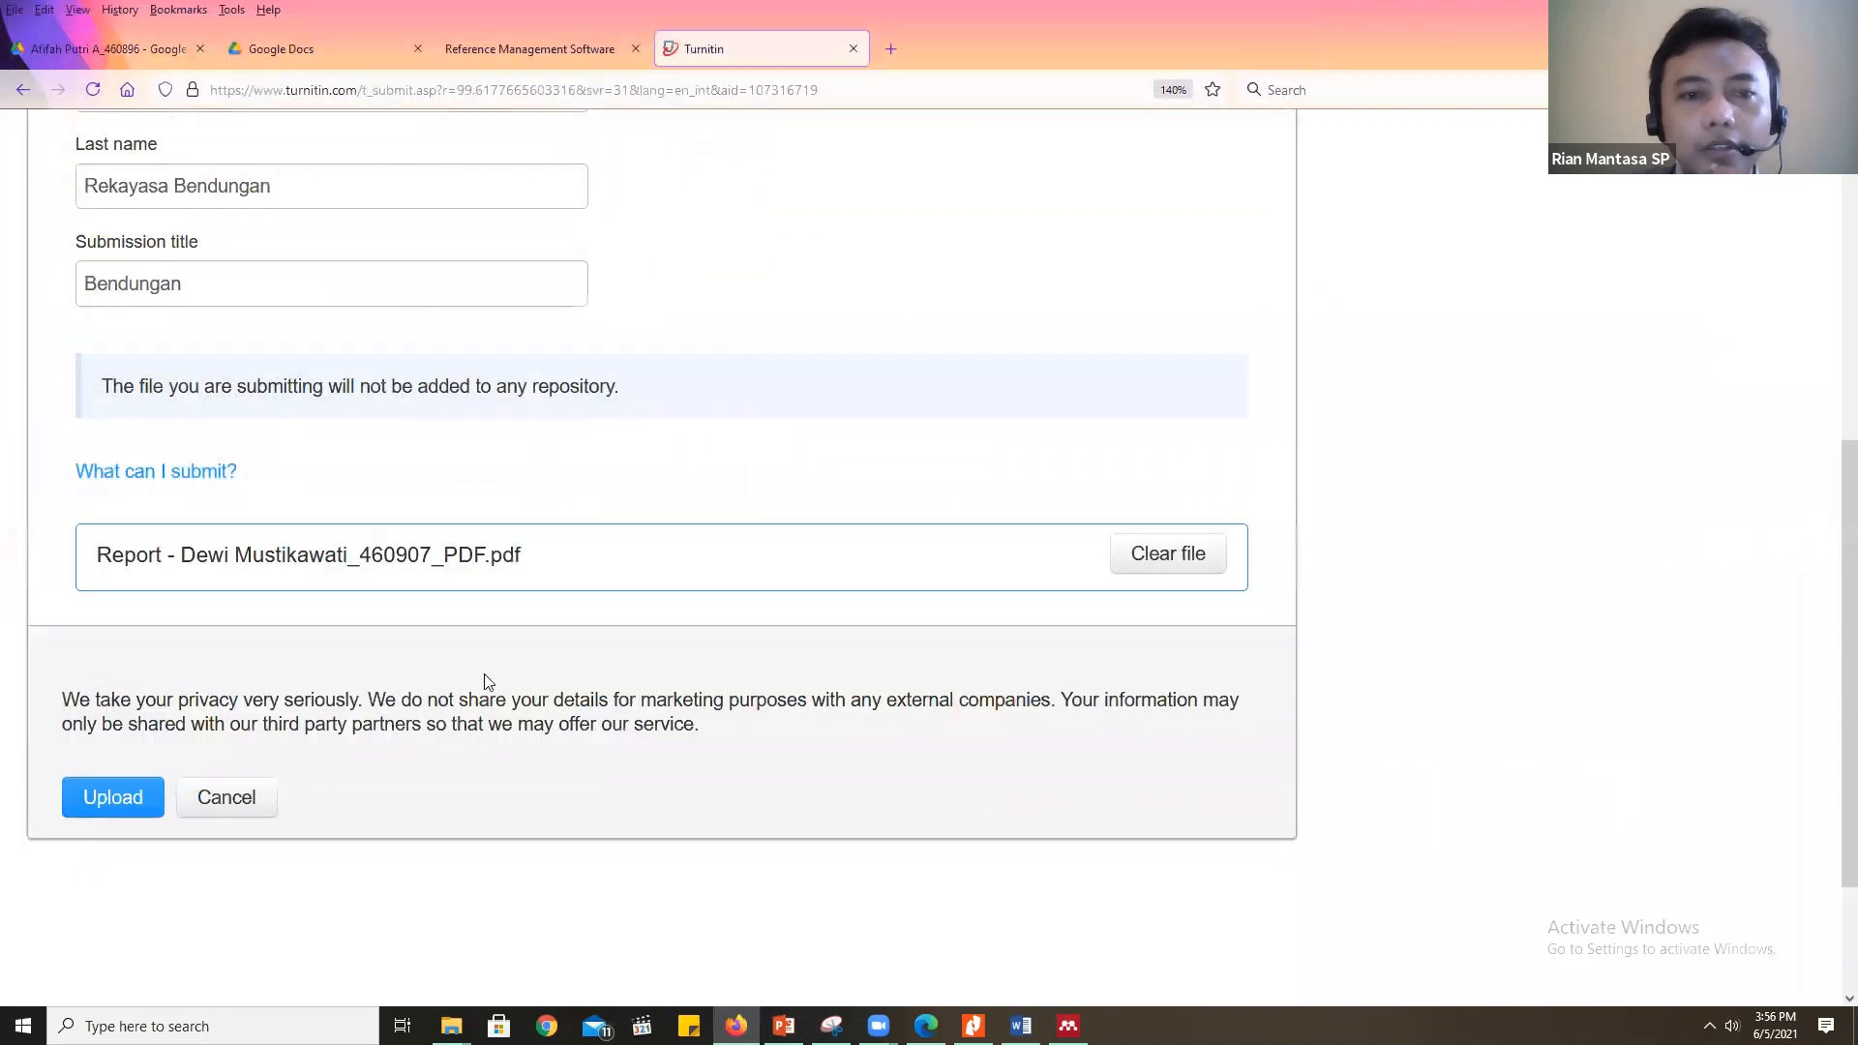
click(132, 801)
Review the uploaded report's details, confirm the submission and go to the assignment inbox
scroll(594, 602, up, 5)
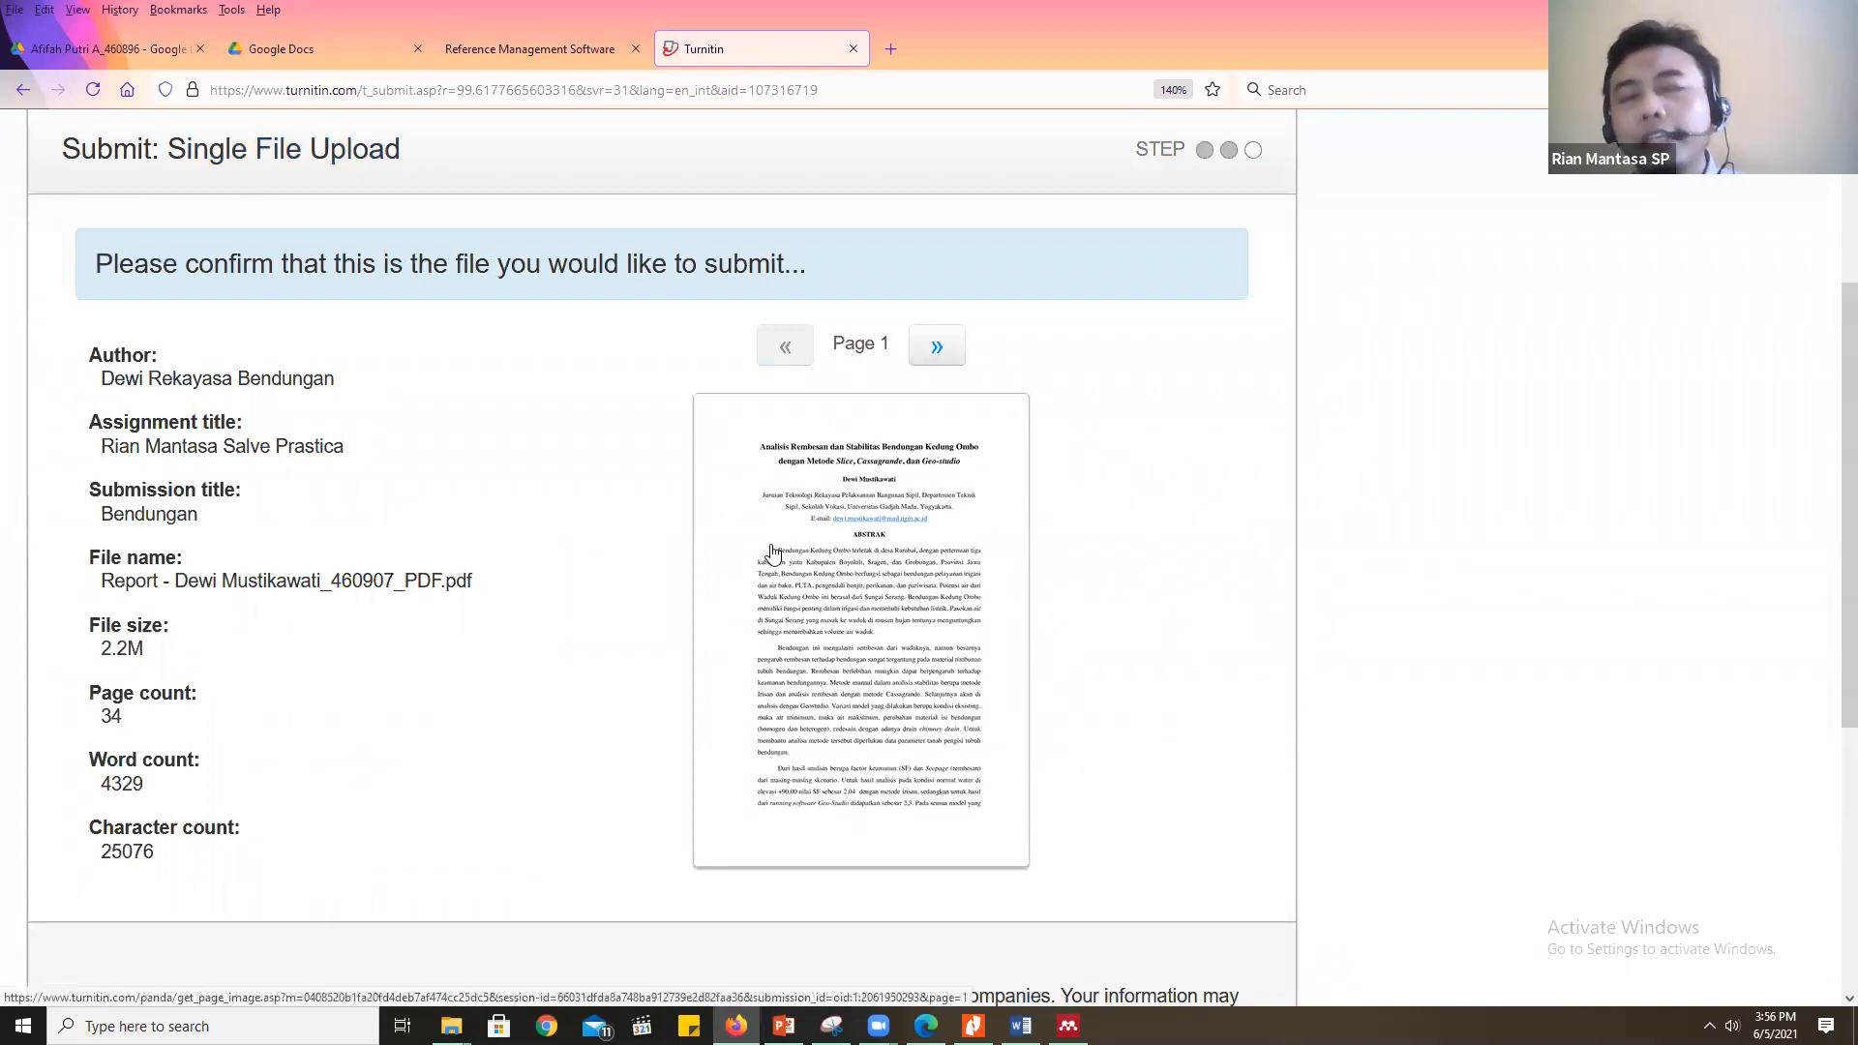
scroll(510, 684, down, 3)
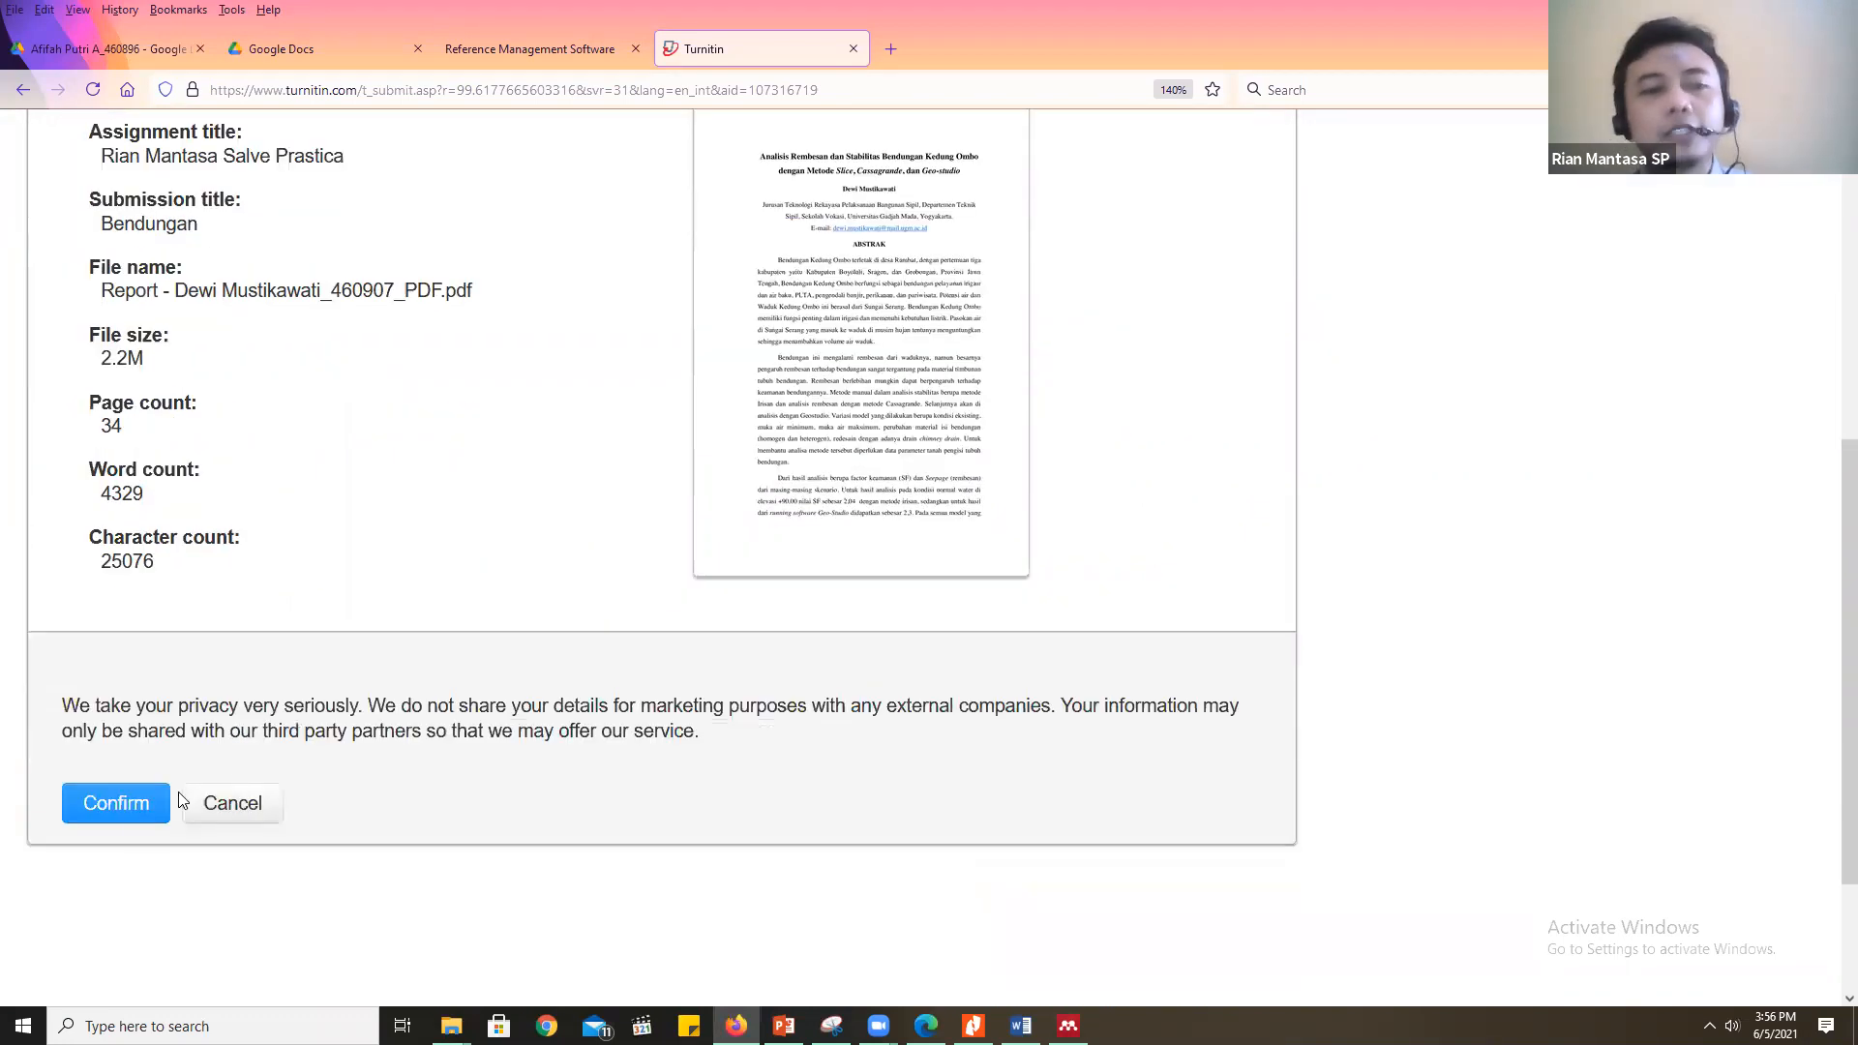
click(132, 818)
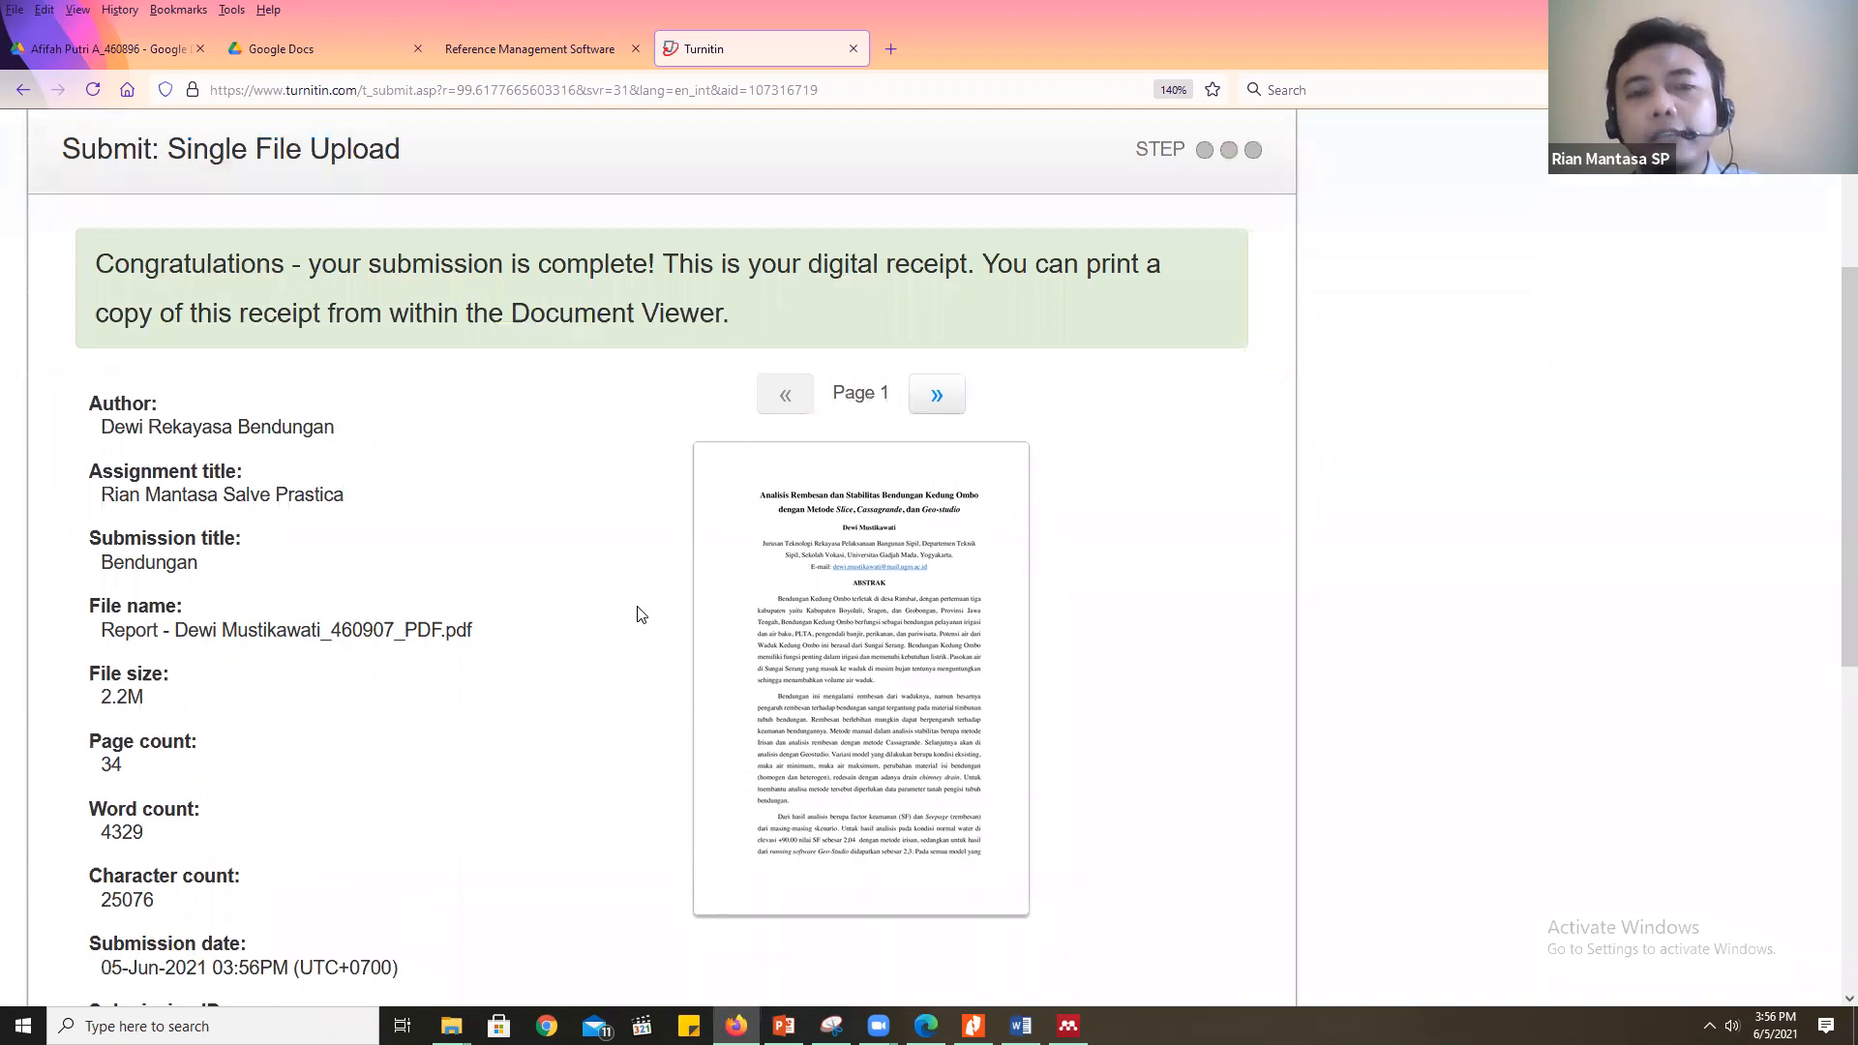
scroll(637, 614, down, 4)
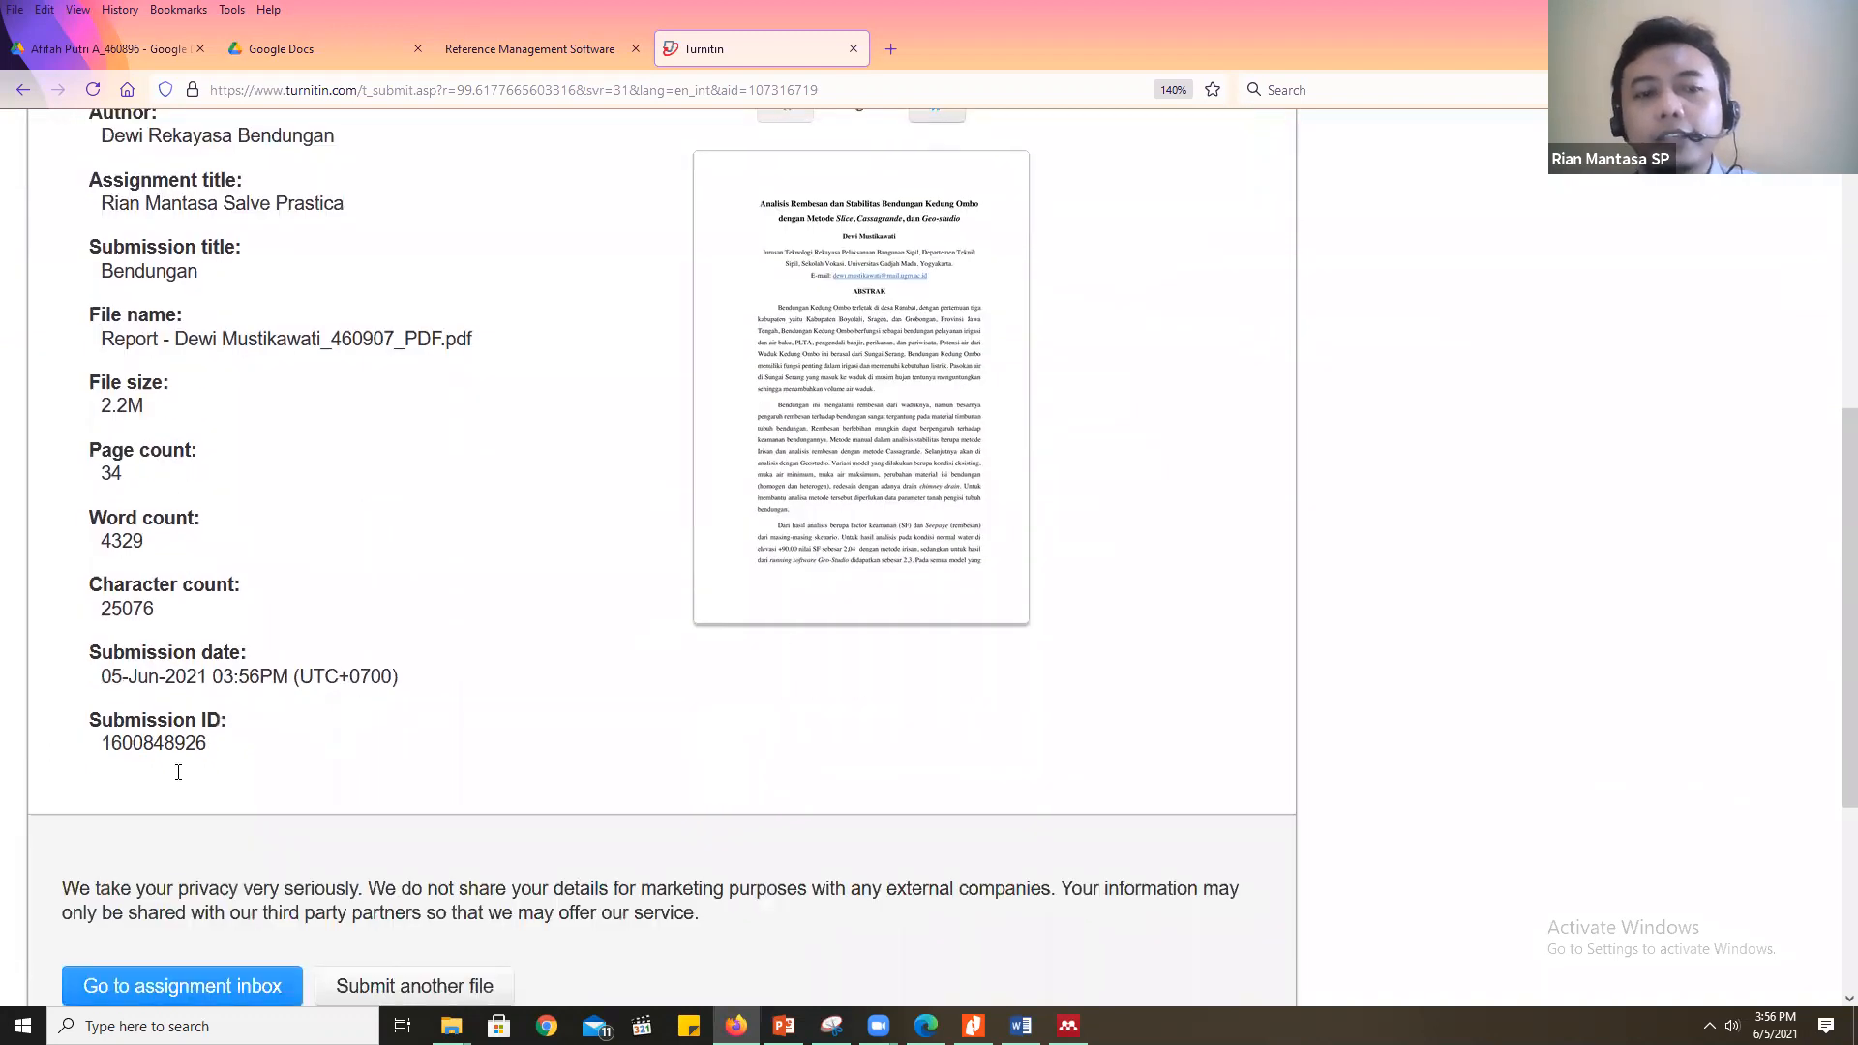
scroll(169, 794, down, 2)
click(160, 845)
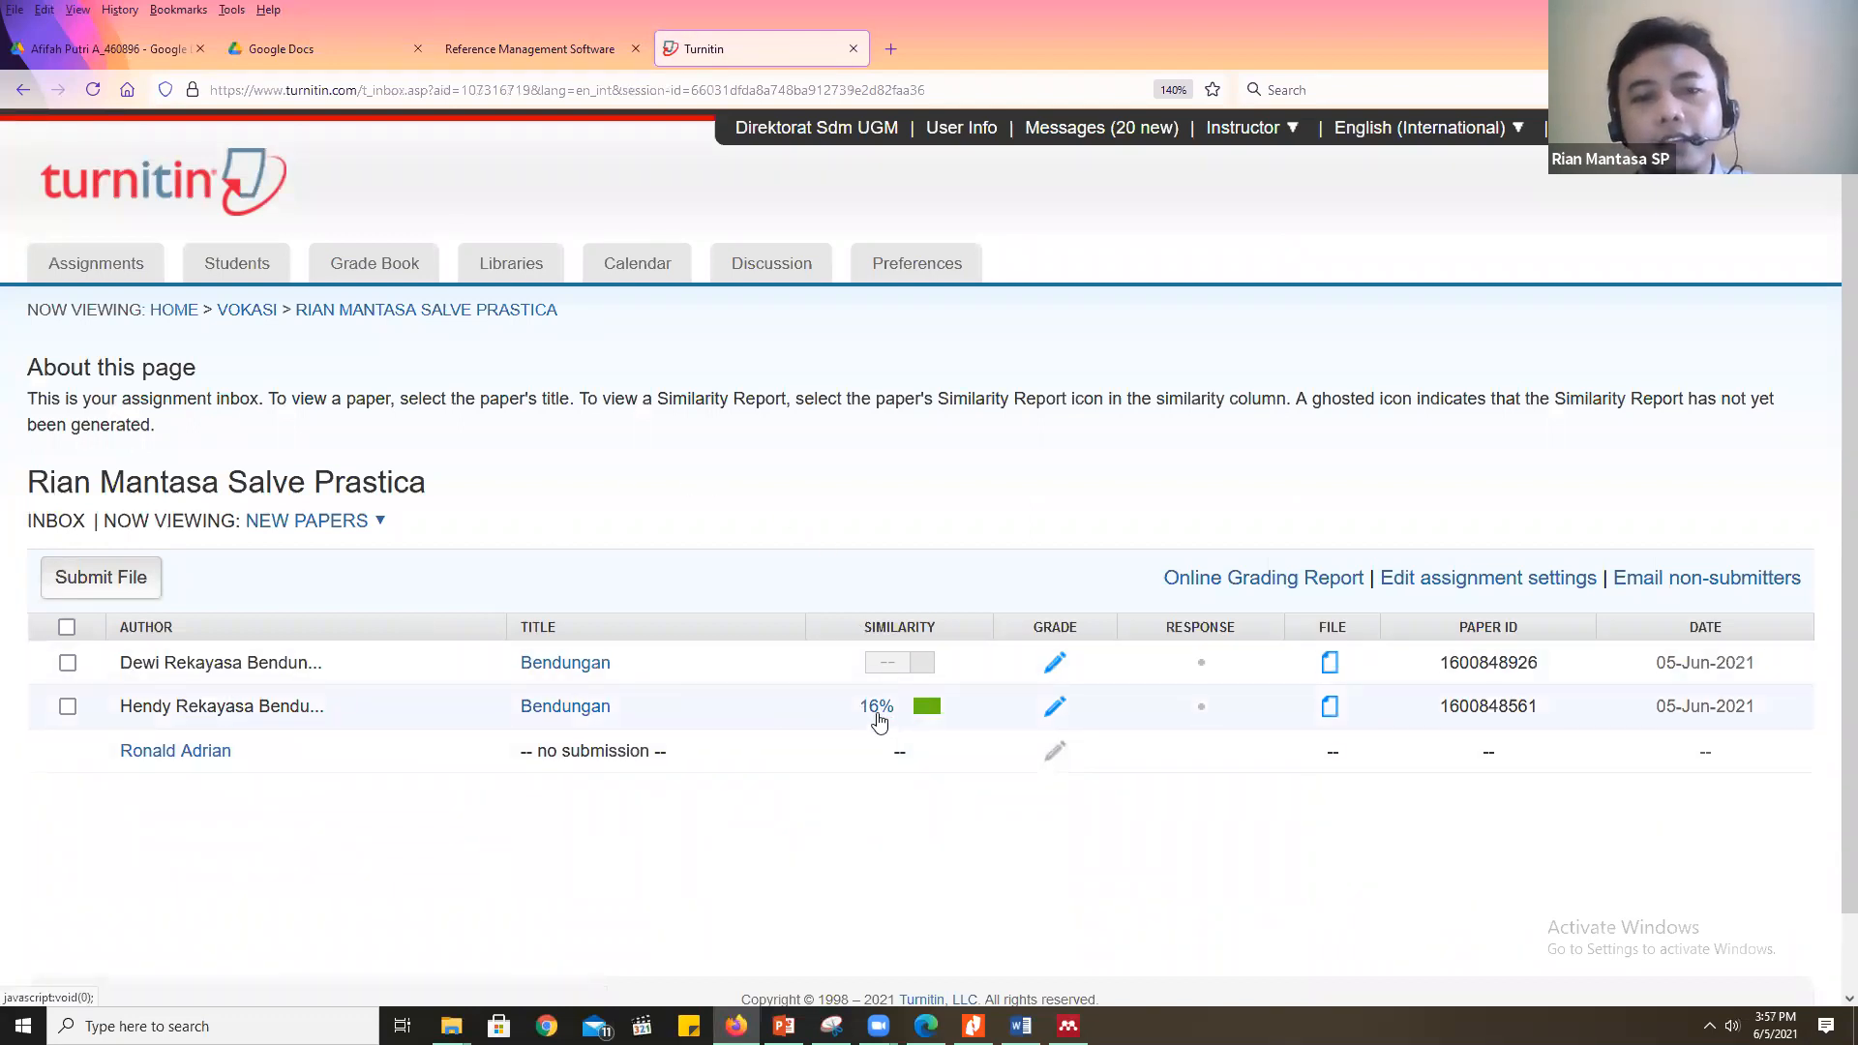
Start another file submission from the assignment inbox and enter the second listed student's first name
scroll(878, 715, down, 2)
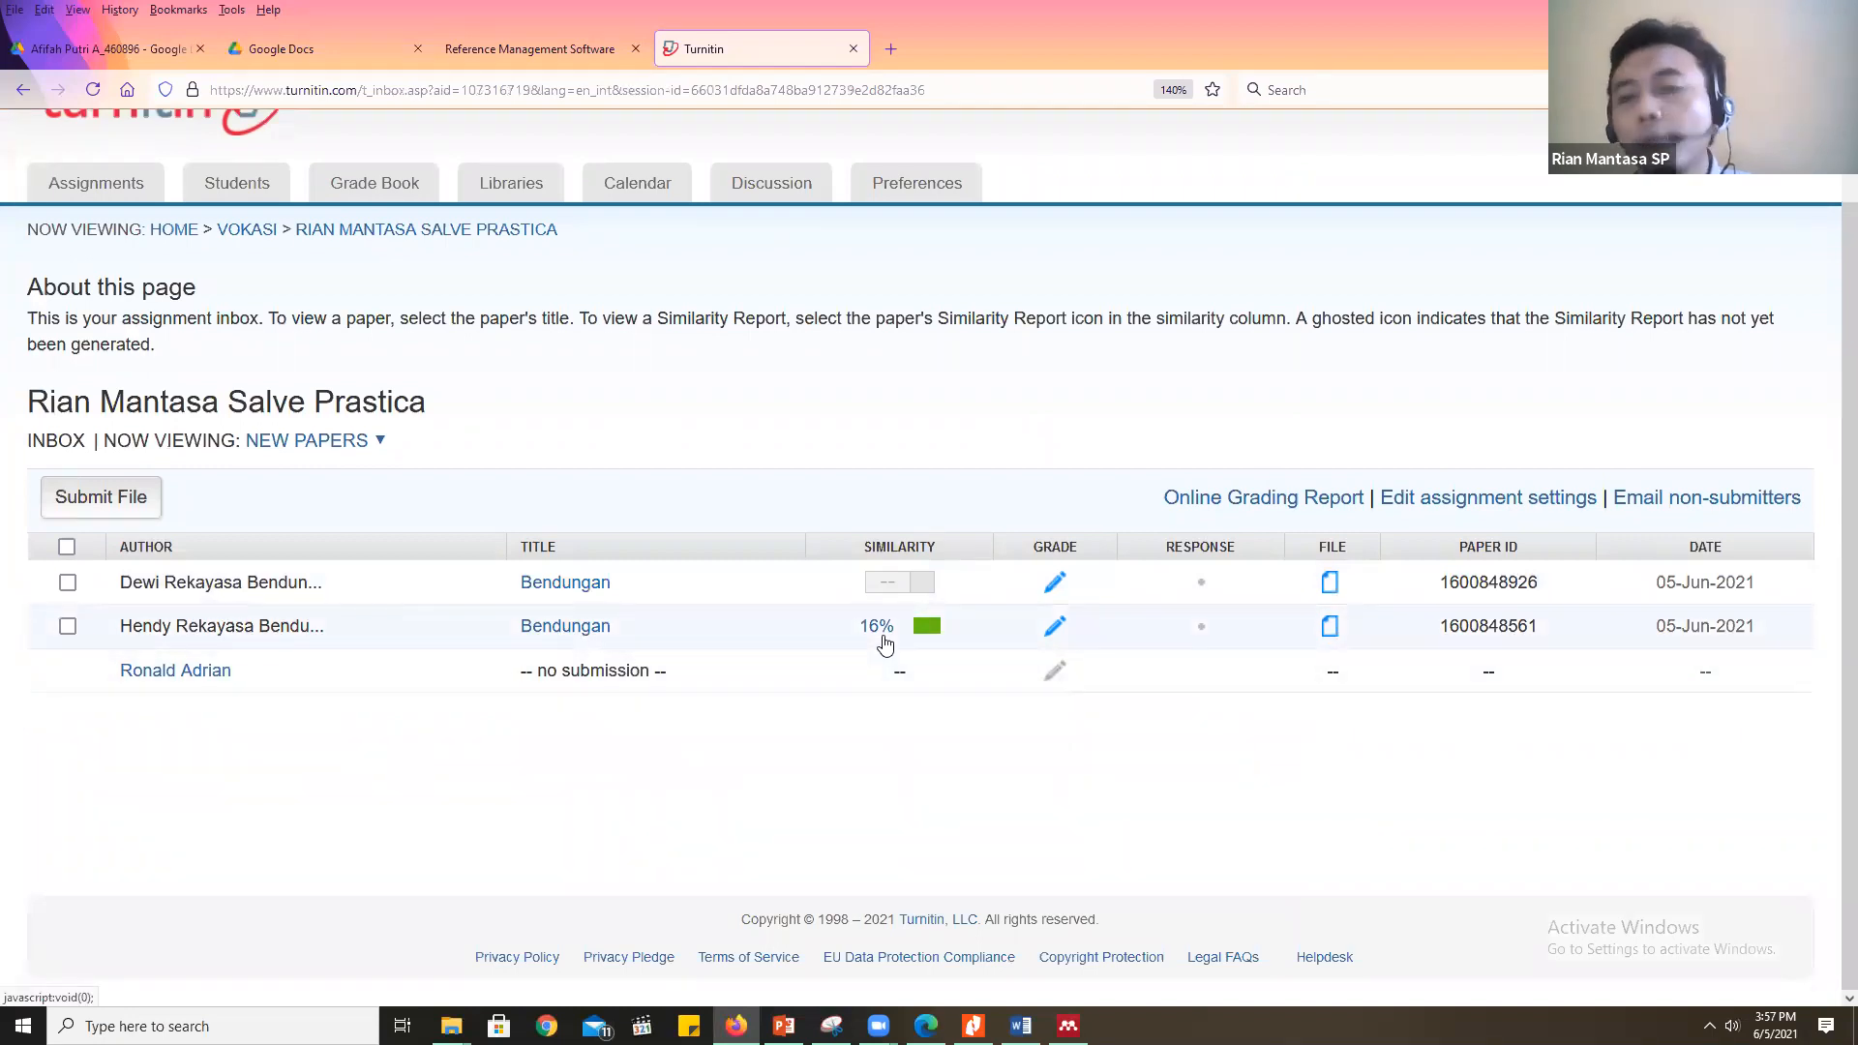
click(87, 498)
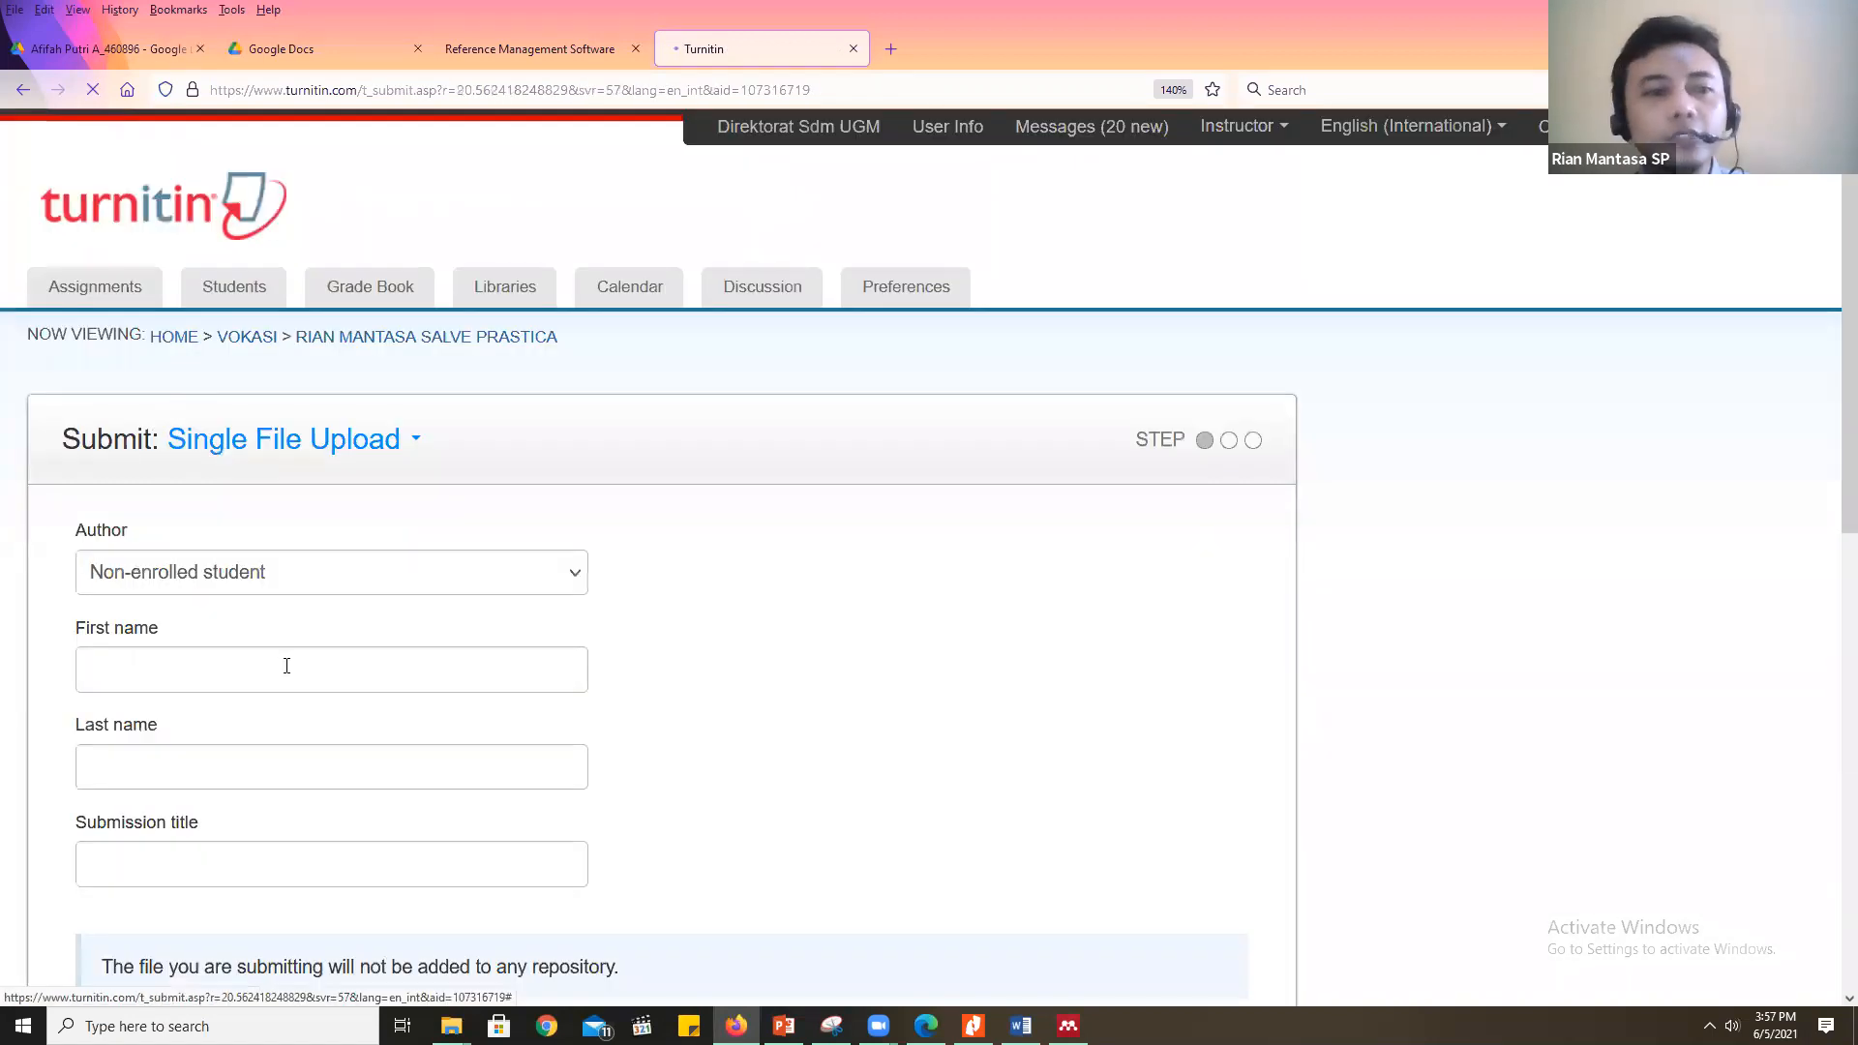
text(Afidah)
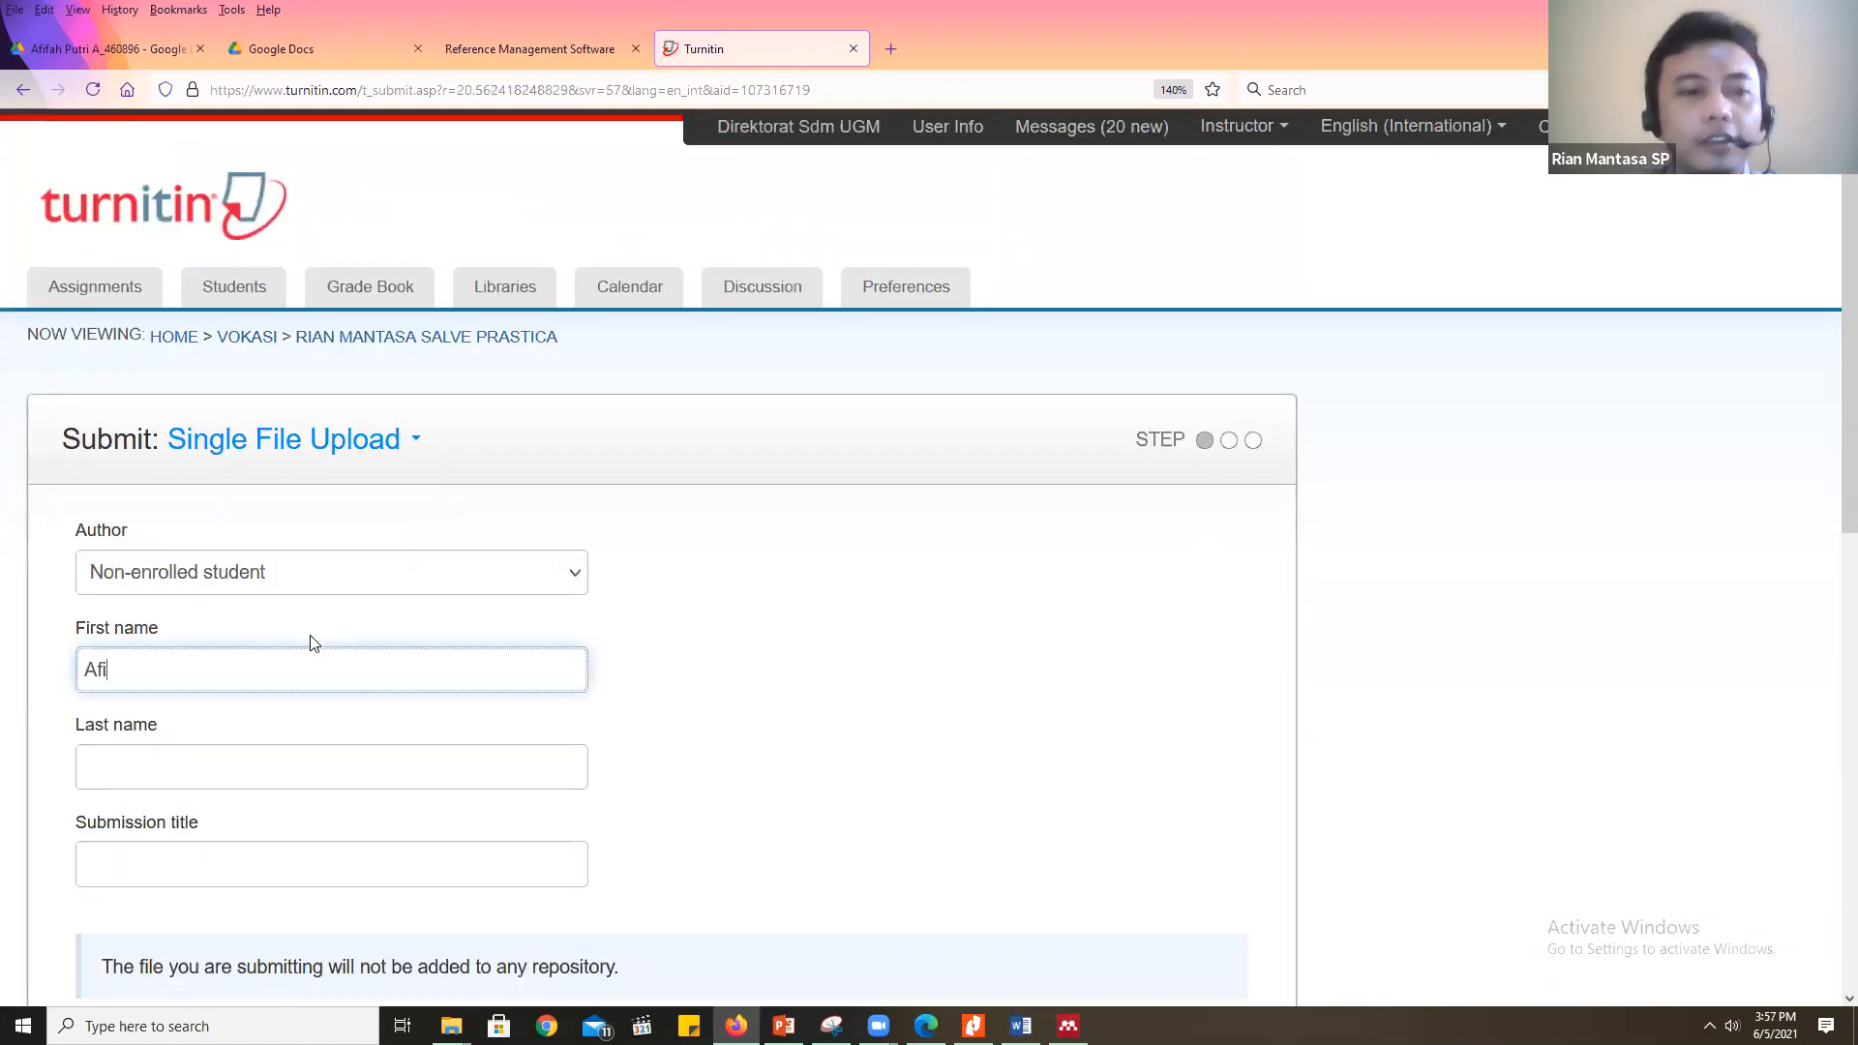
key(BackSpace)
key(BackSpace)
key(BackSpace)
text(fah)
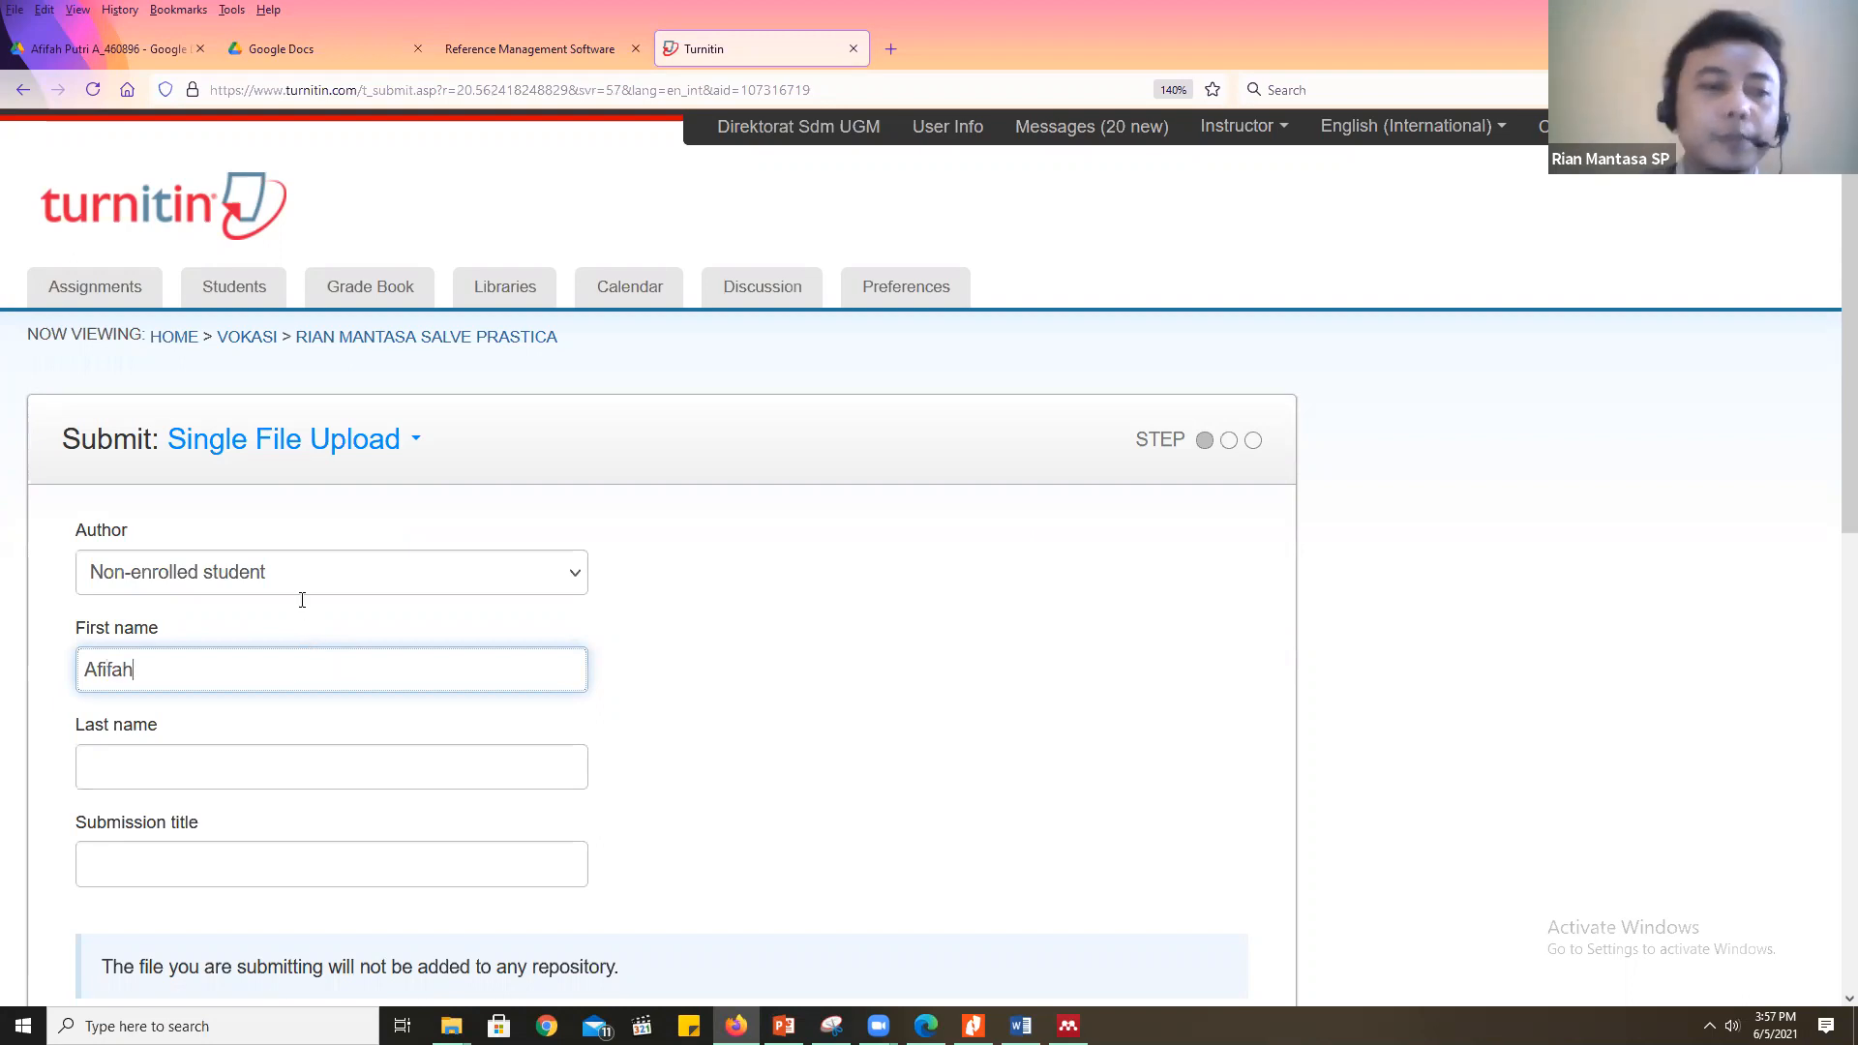
Fill in "Rekayasa Bendungan" as the last name and "Bendungan" as the submission title
scroll(302, 600, down, 3)
click(344, 475)
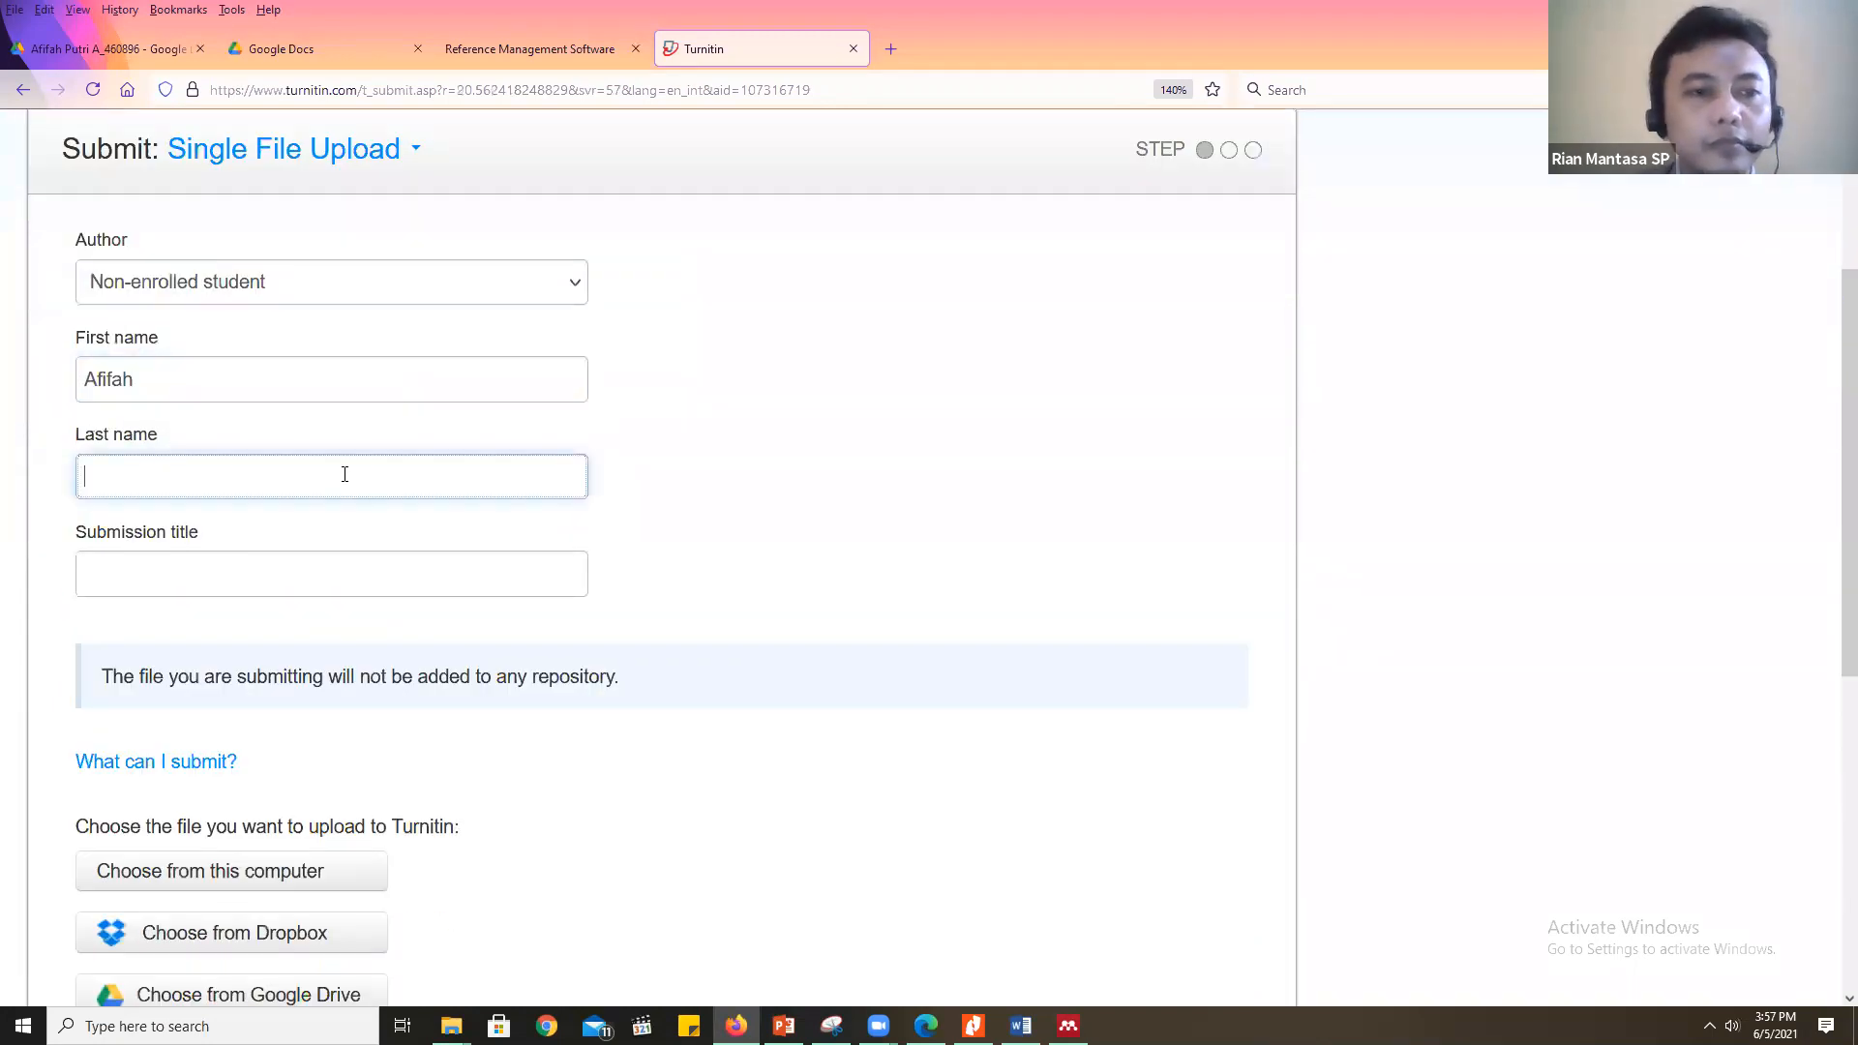
click(344, 510)
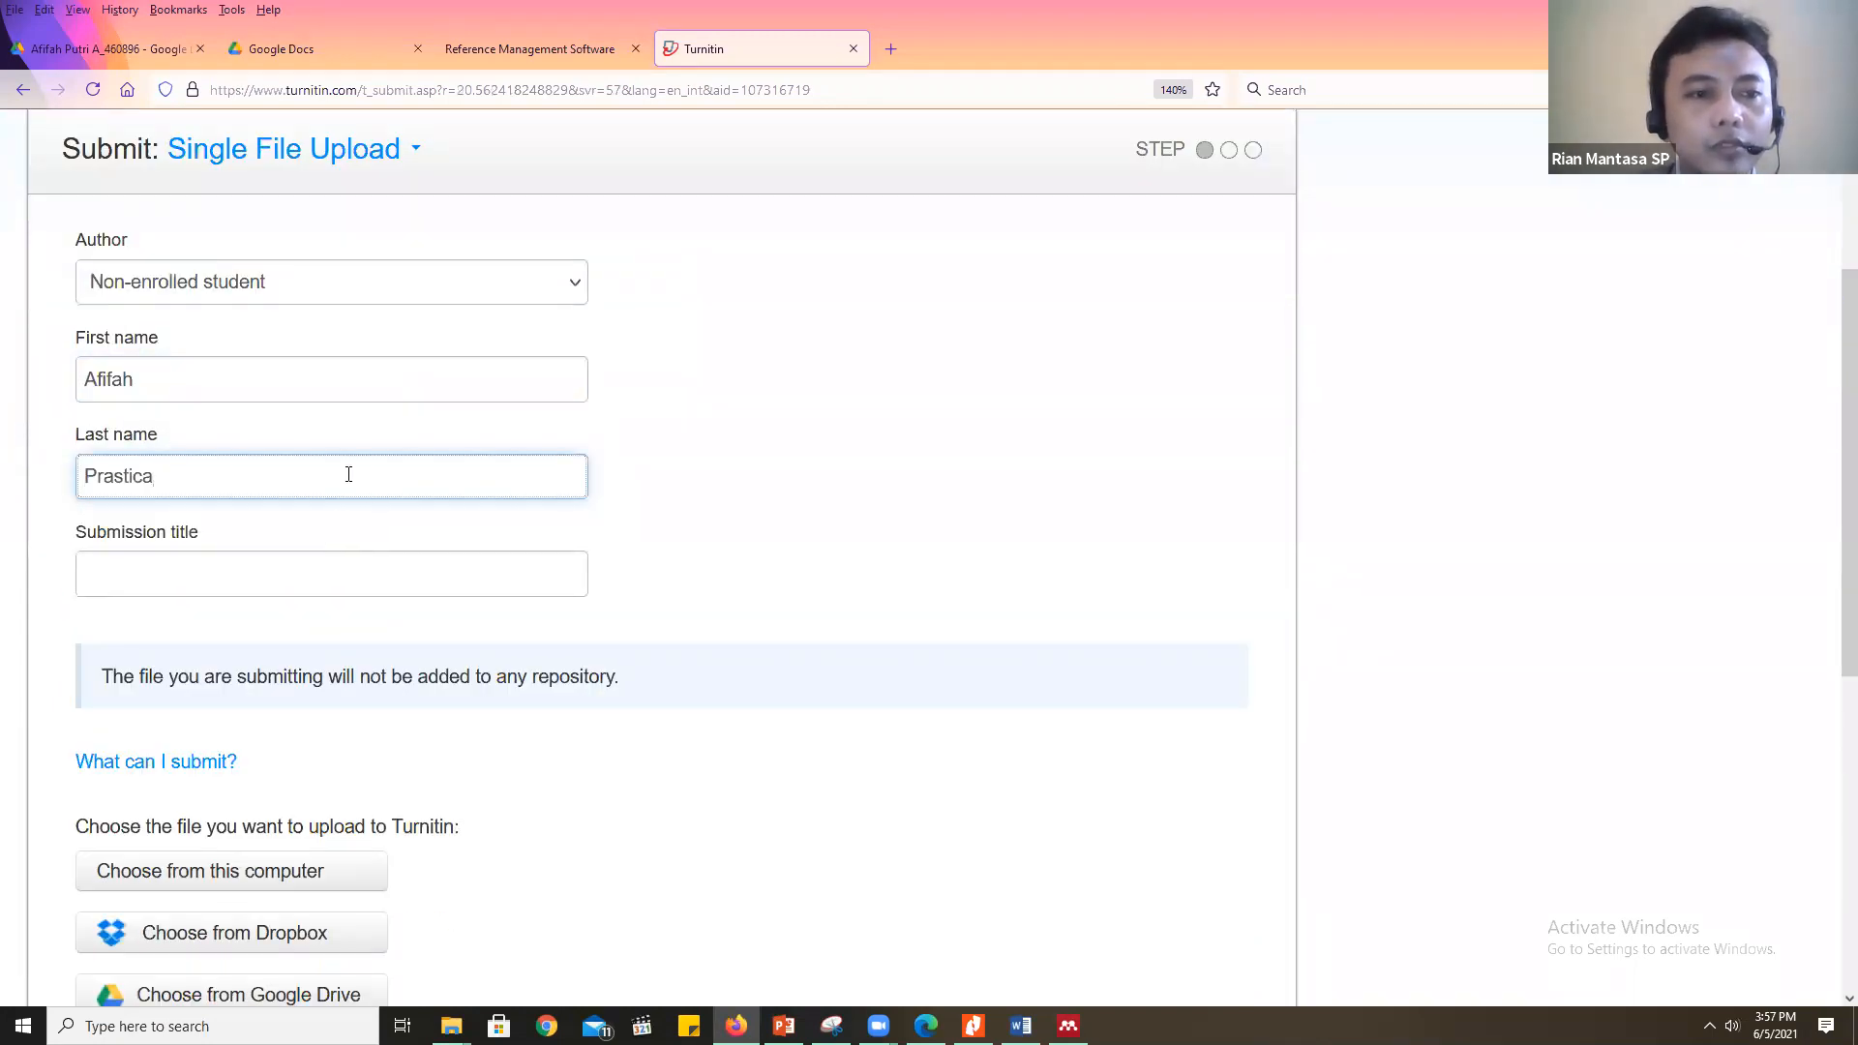
key(ctrl+a)
text(re)
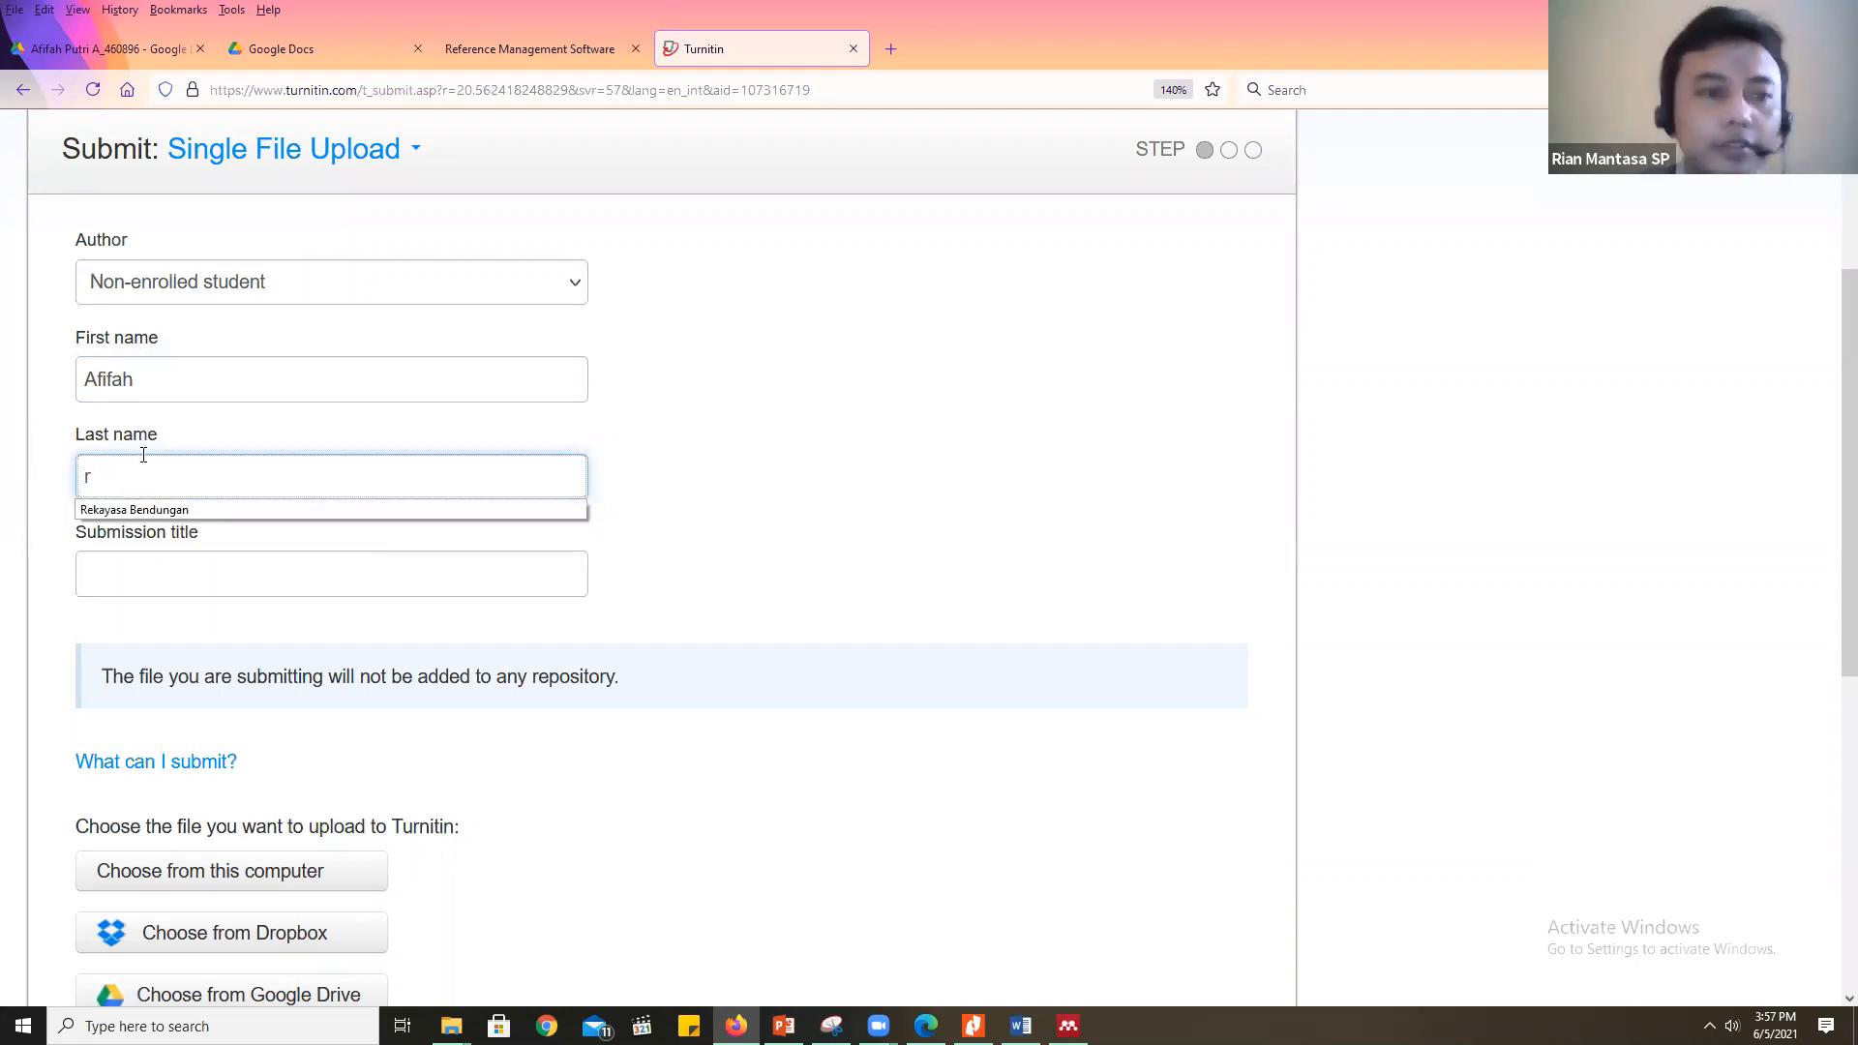
click(188, 512)
click(182, 567)
click(182, 567)
click(194, 625)
Choose this student's Tugas 3 Full Report PDF from the computer's Downloads folder and upload it
click(231, 870)
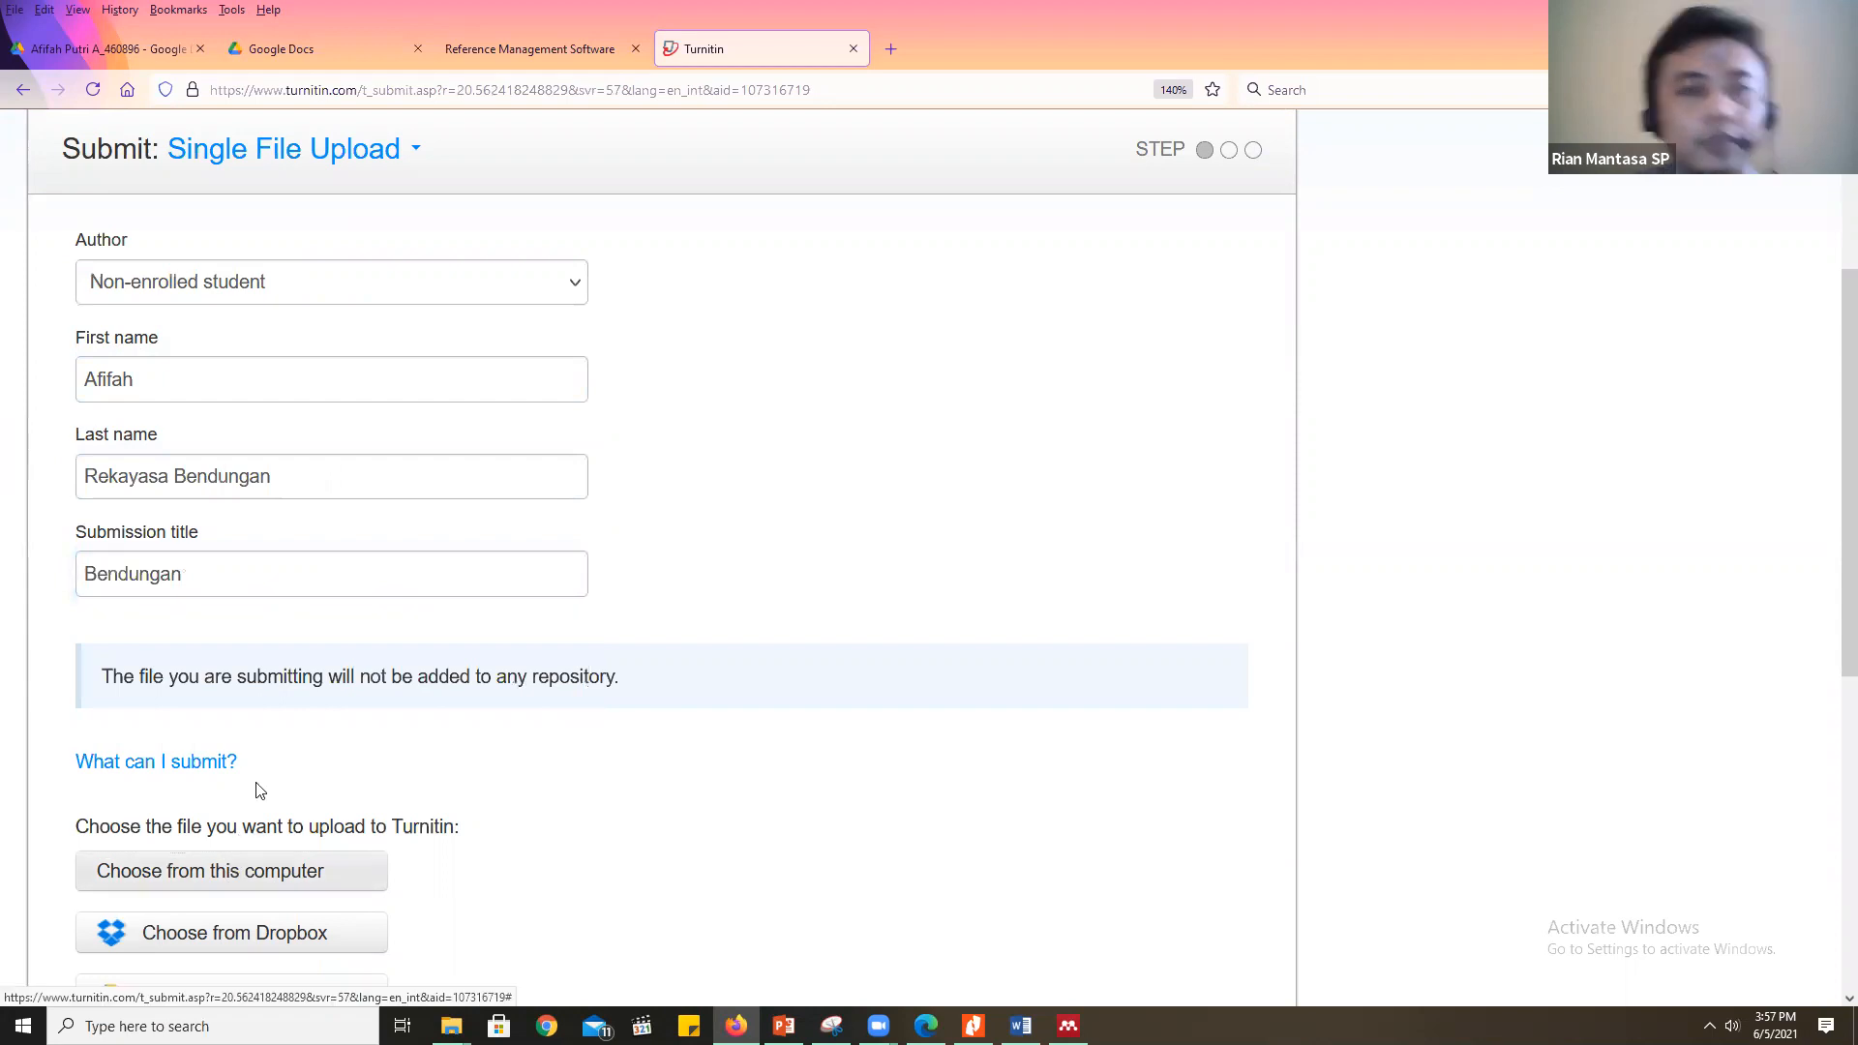
click(308, 169)
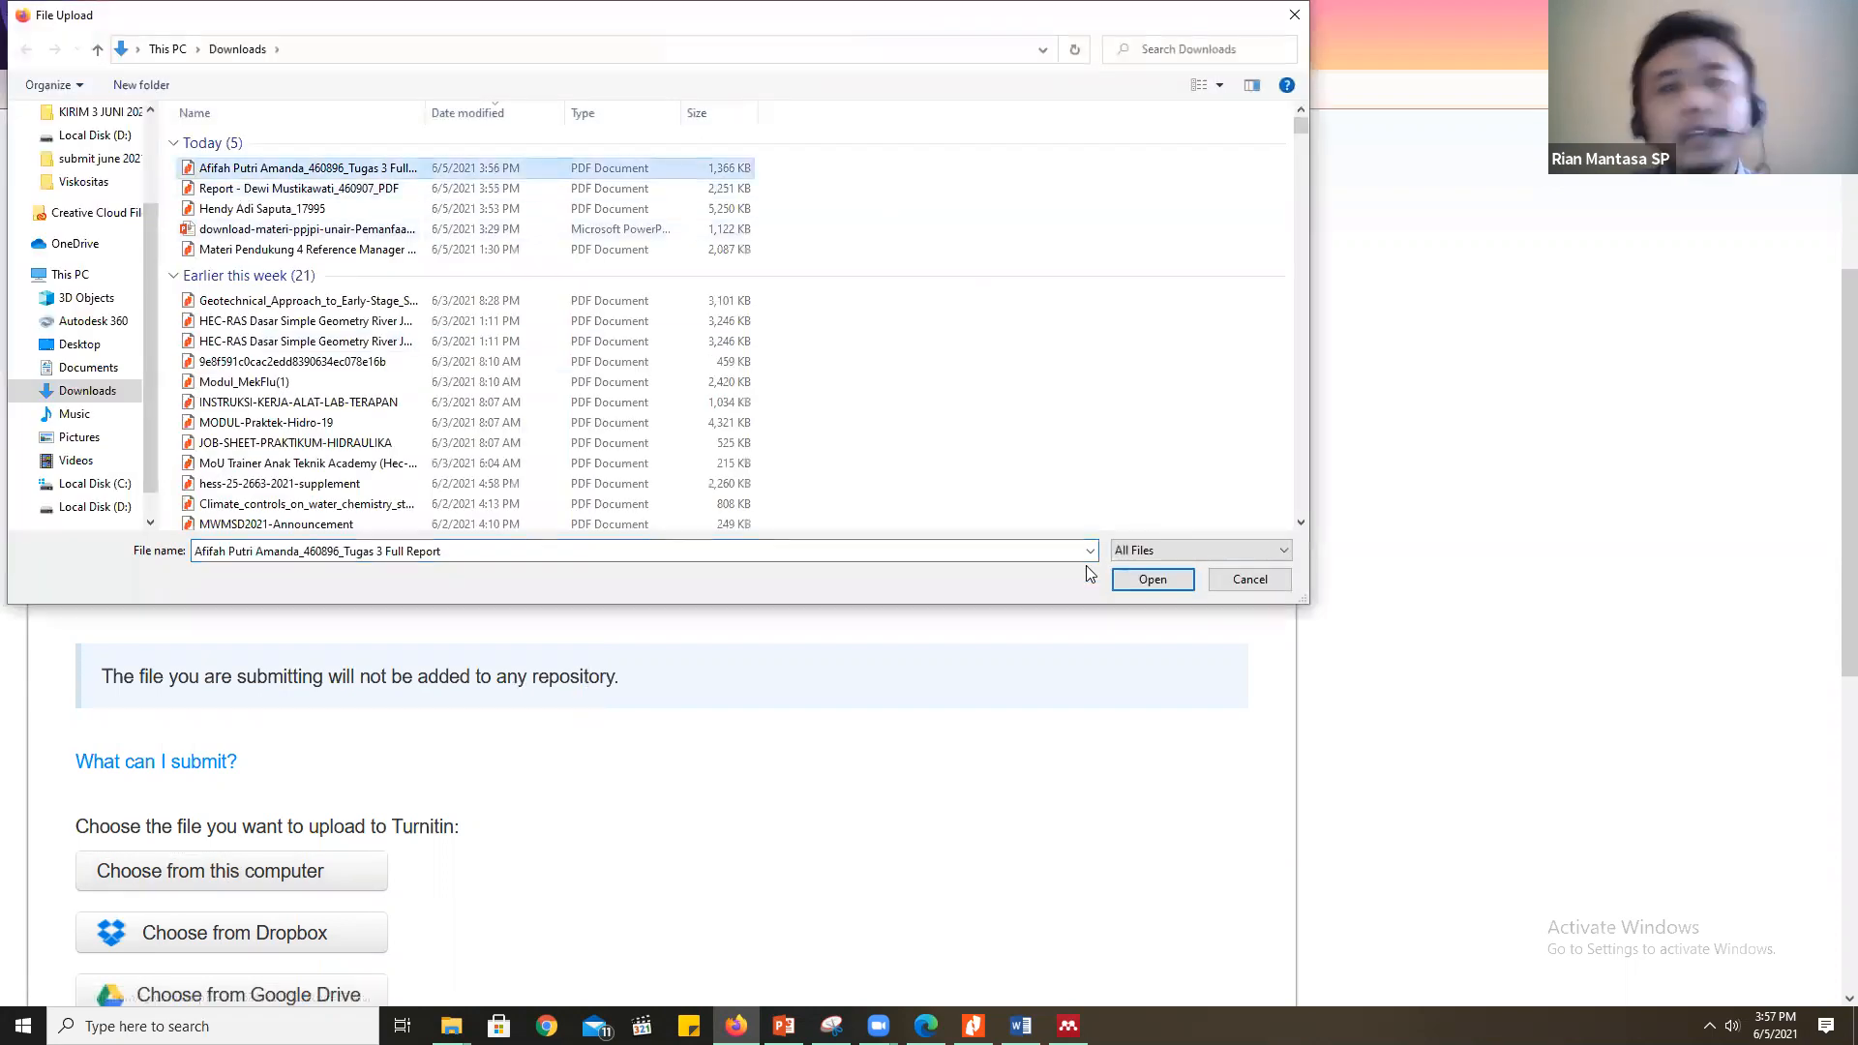
click(1151, 579)
scroll(655, 635, down, 5)
click(141, 662)
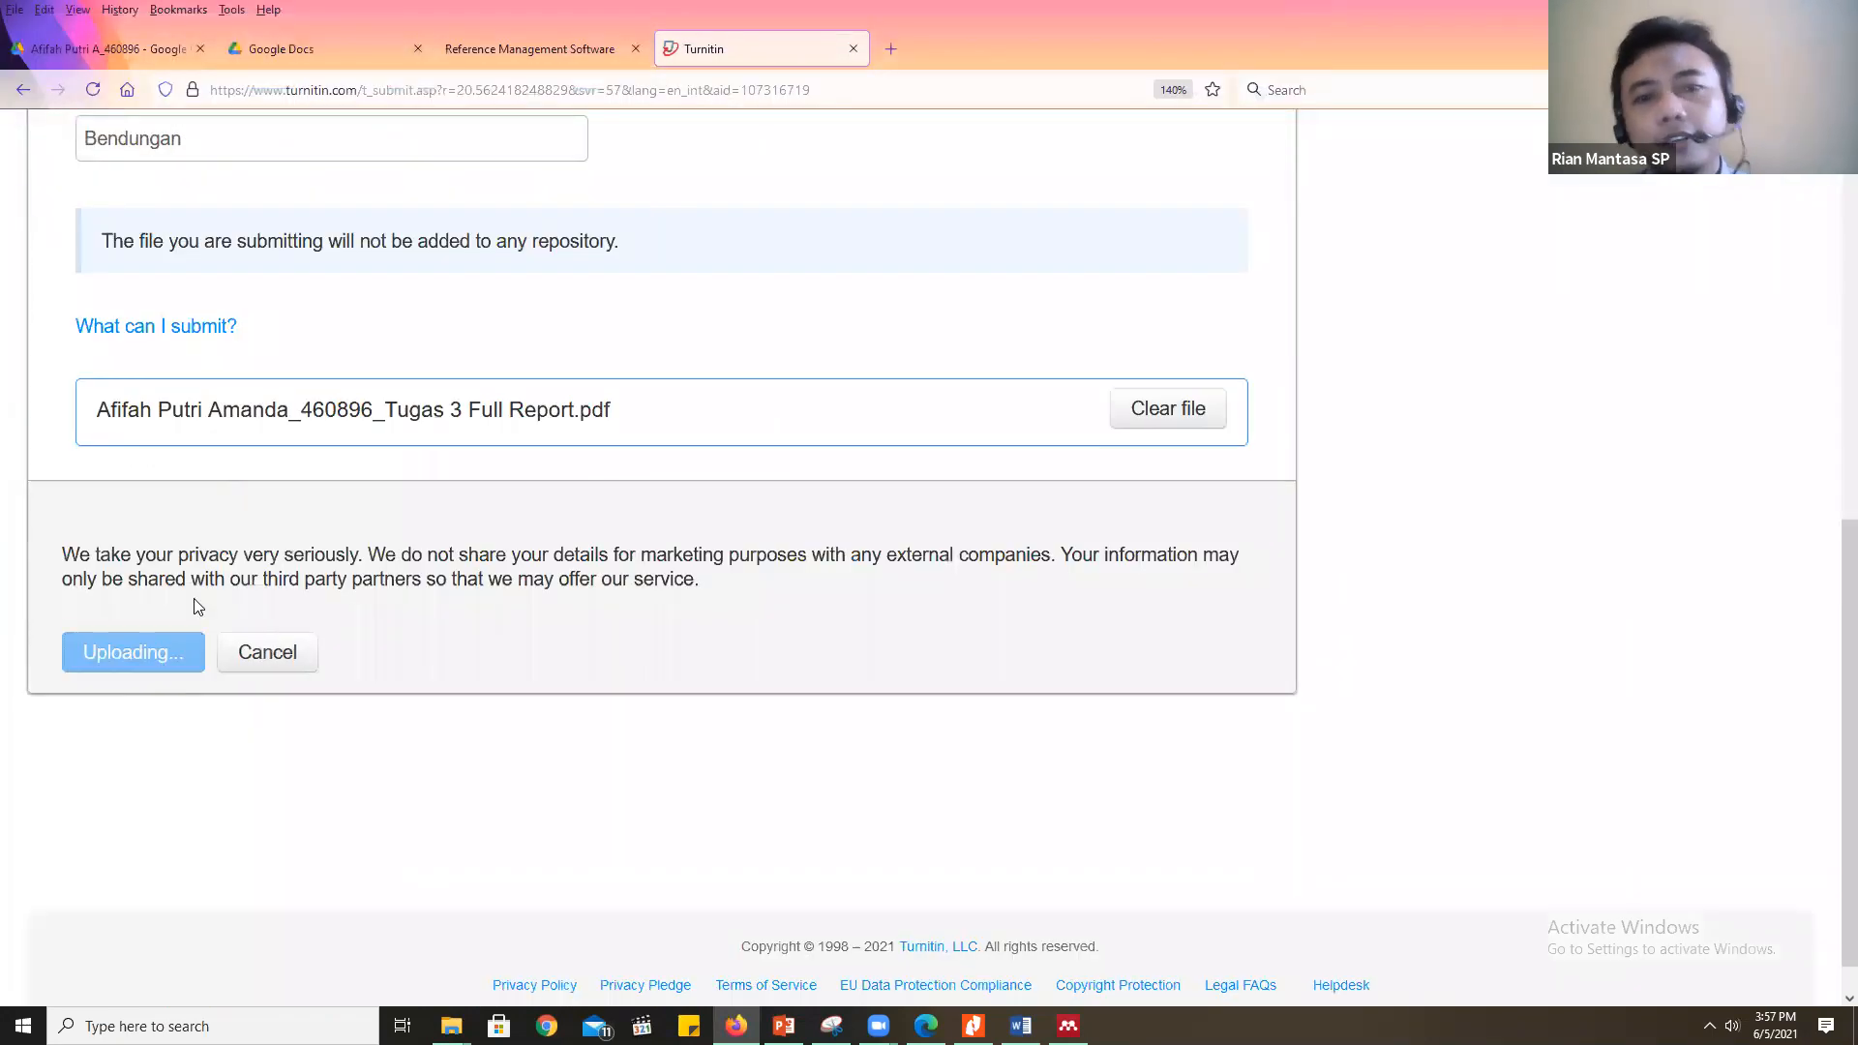
Review the uploaded Tugas 3 report's details and preview, confirm the submission and return to the assignment inbox
scroll(927, 558, up, 2)
scroll(929, 557, up, 3)
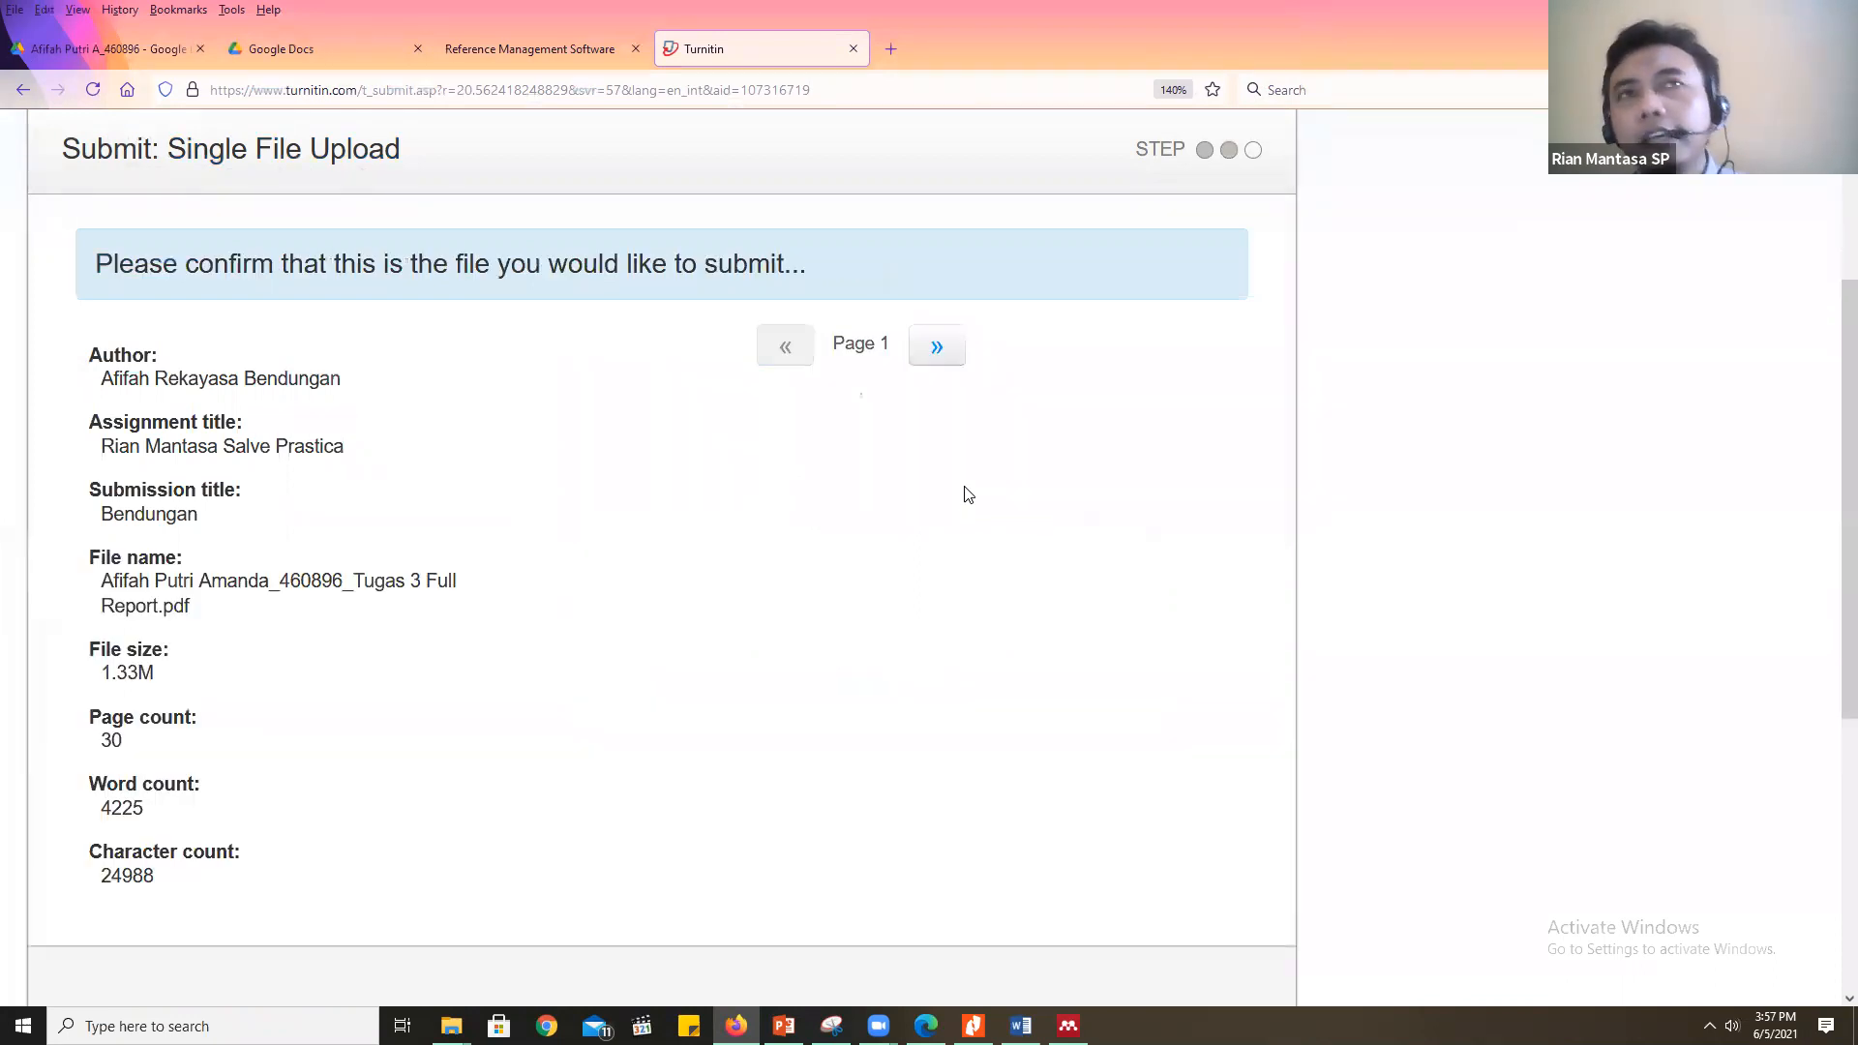
scroll(962, 498, down, 5)
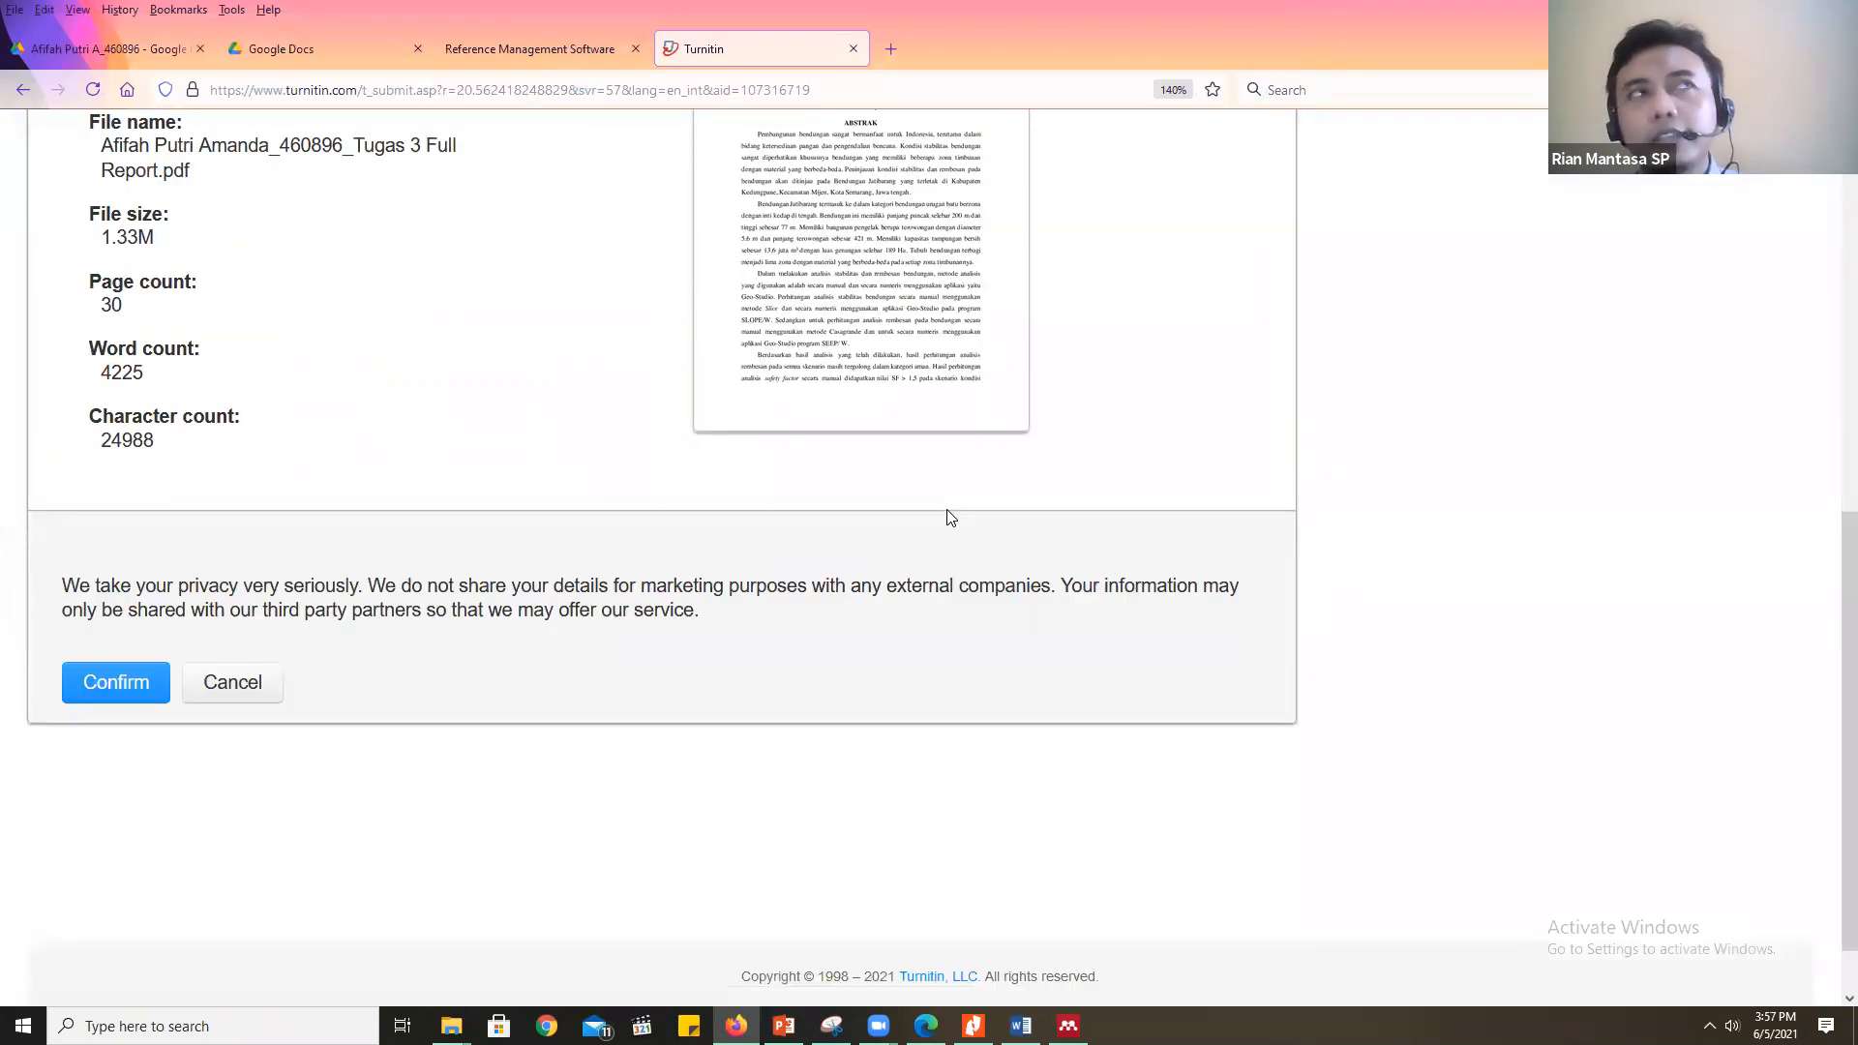
click(145, 678)
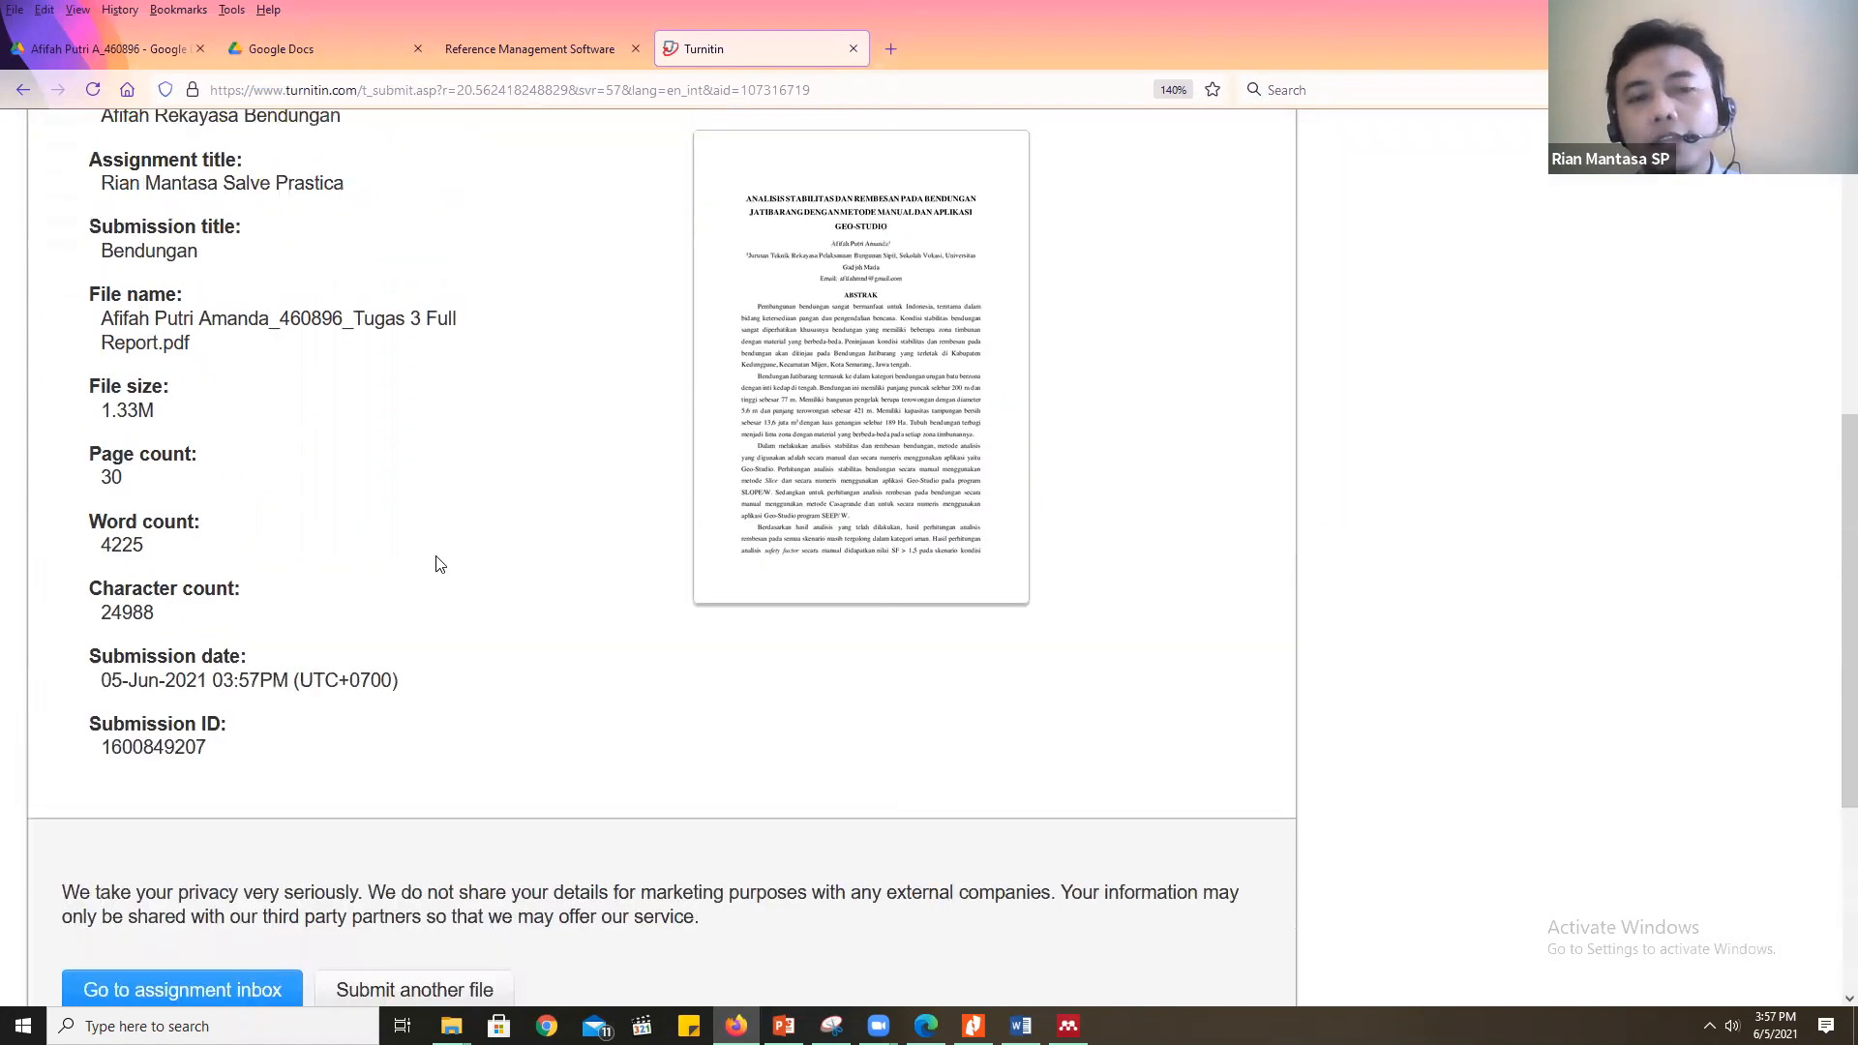
scroll(439, 558, down, 2)
click(229, 868)
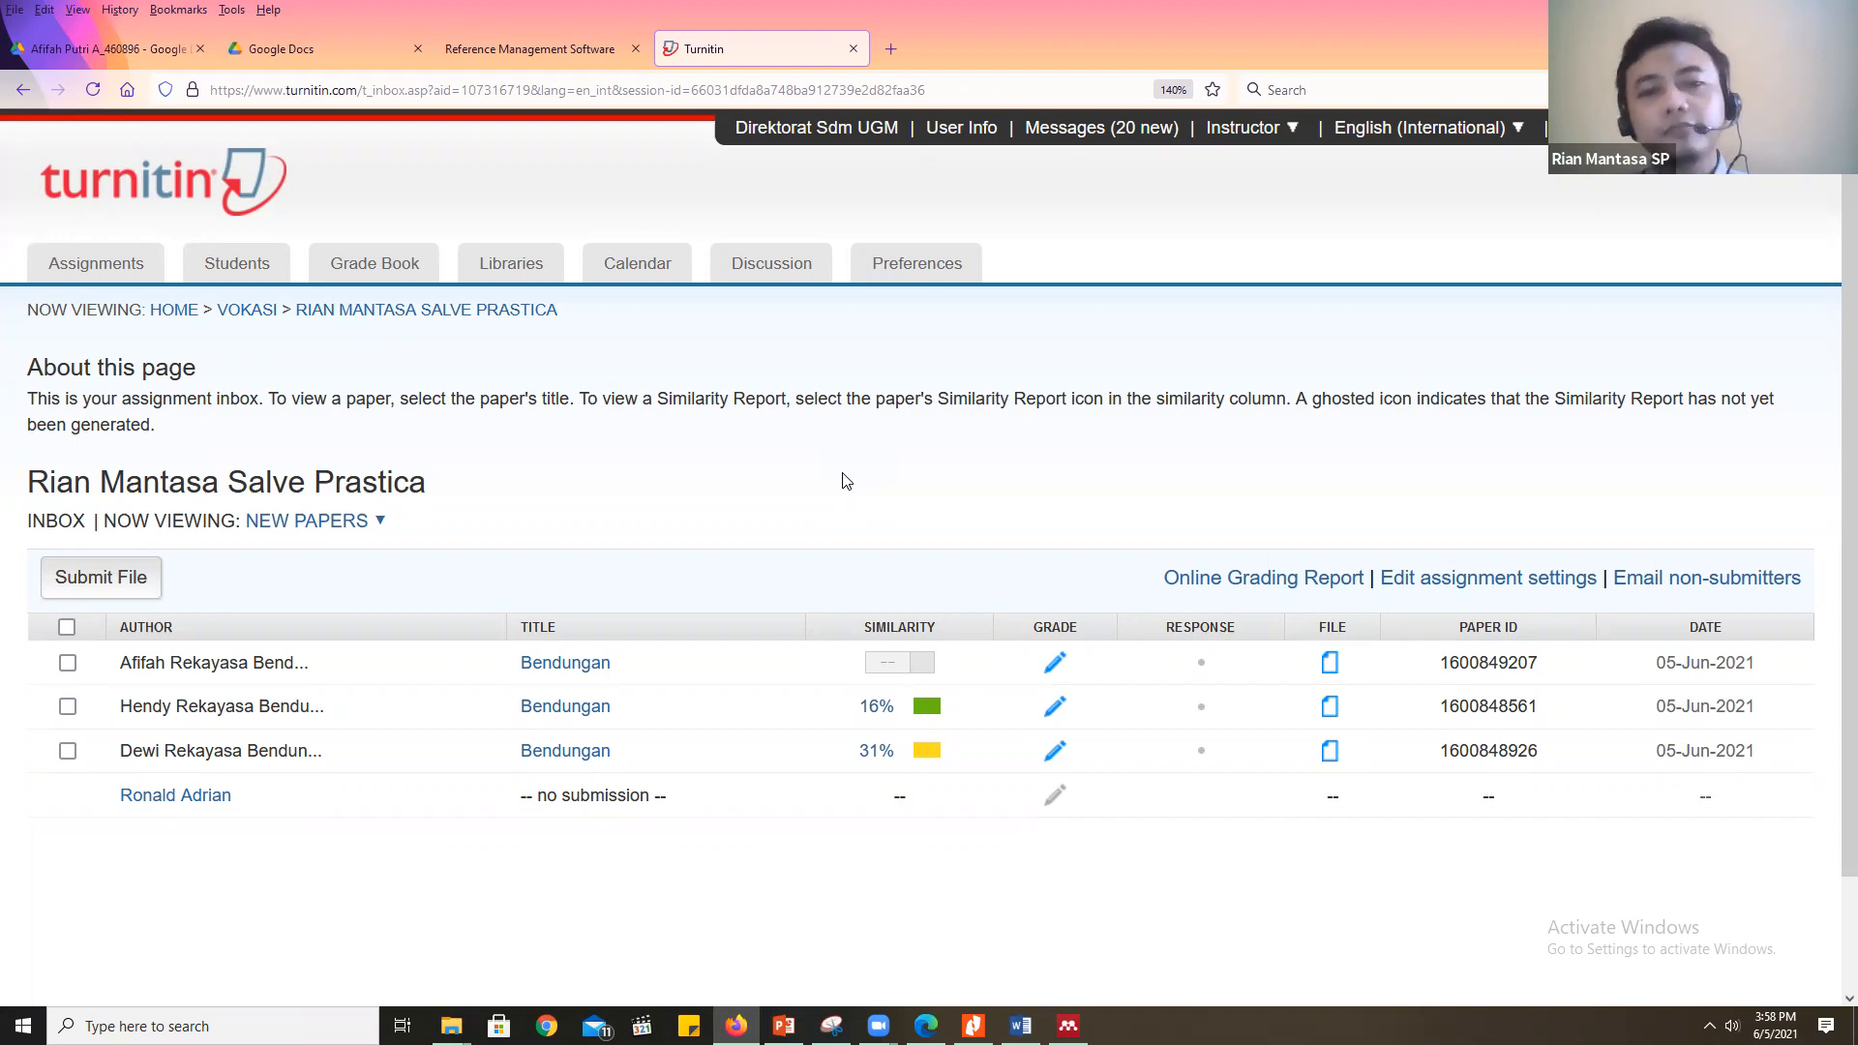
Reload the assignment inbox to update the newest paper's similarity score and enlarge the page to 190%
scroll(803, 643, down, 3)
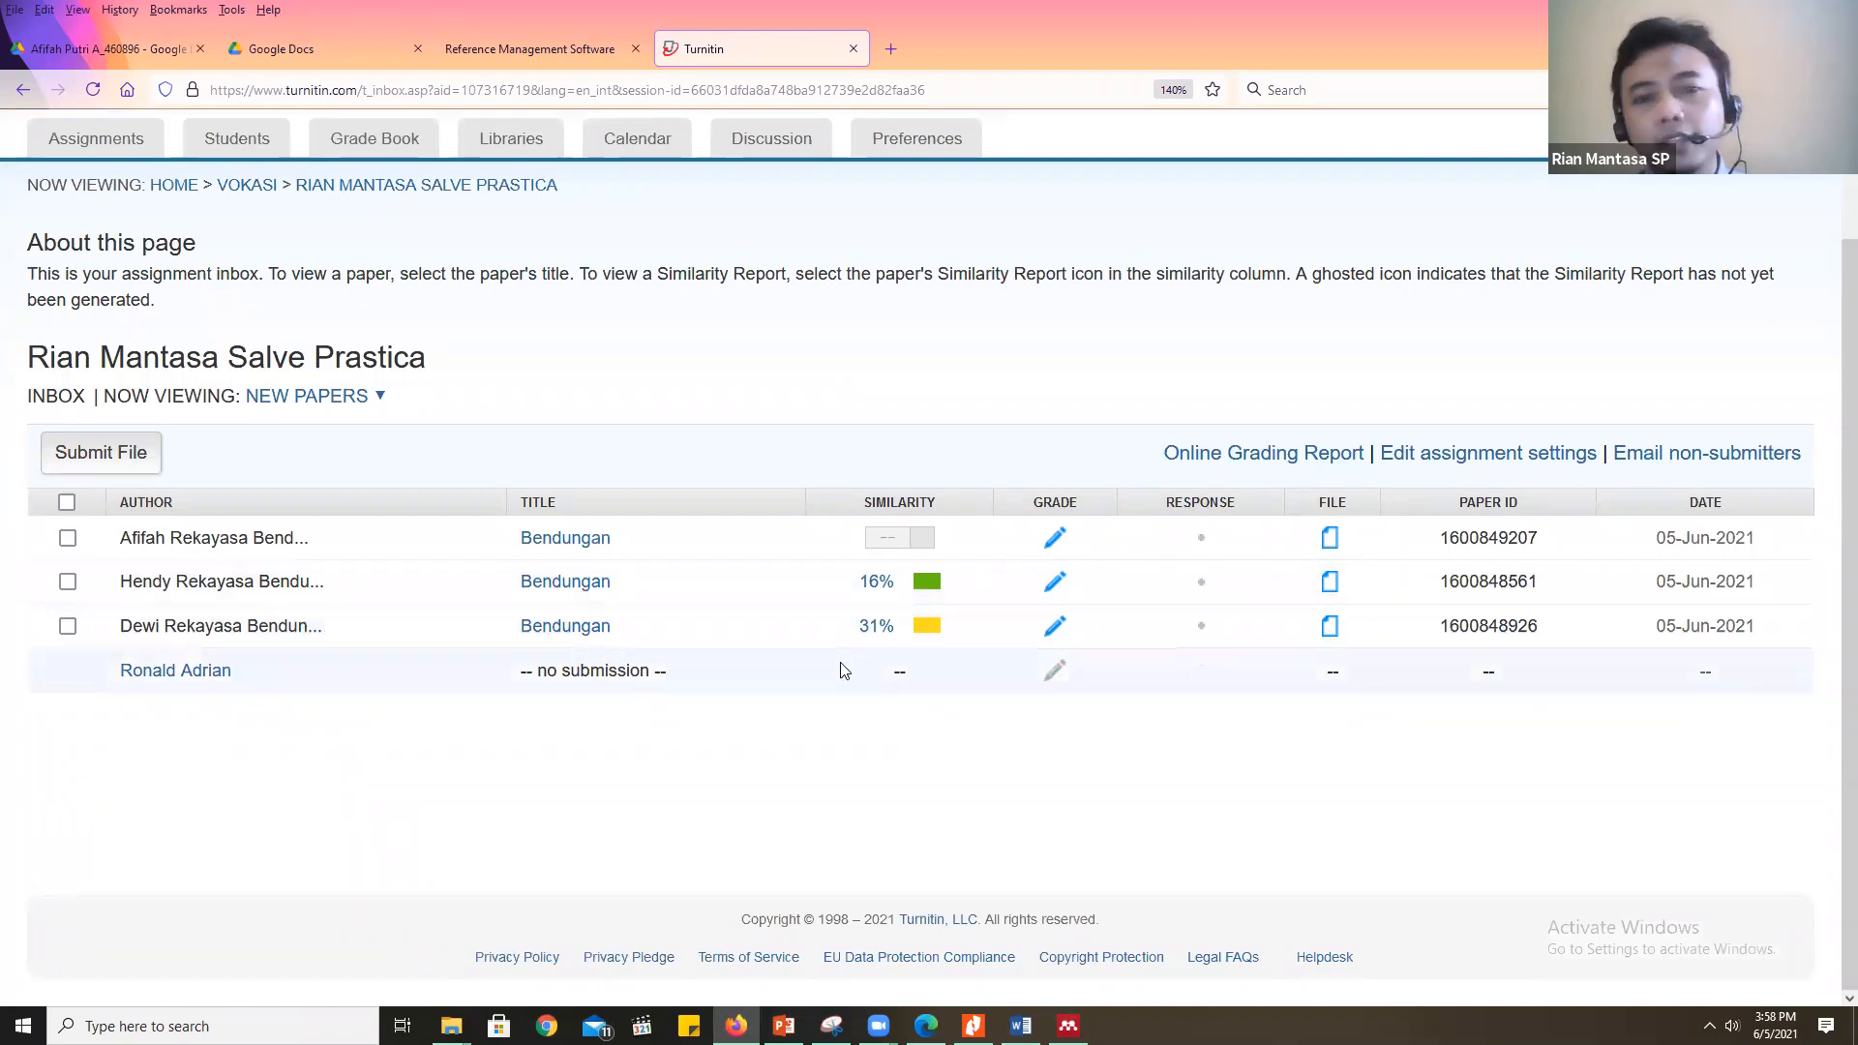
click(103, 91)
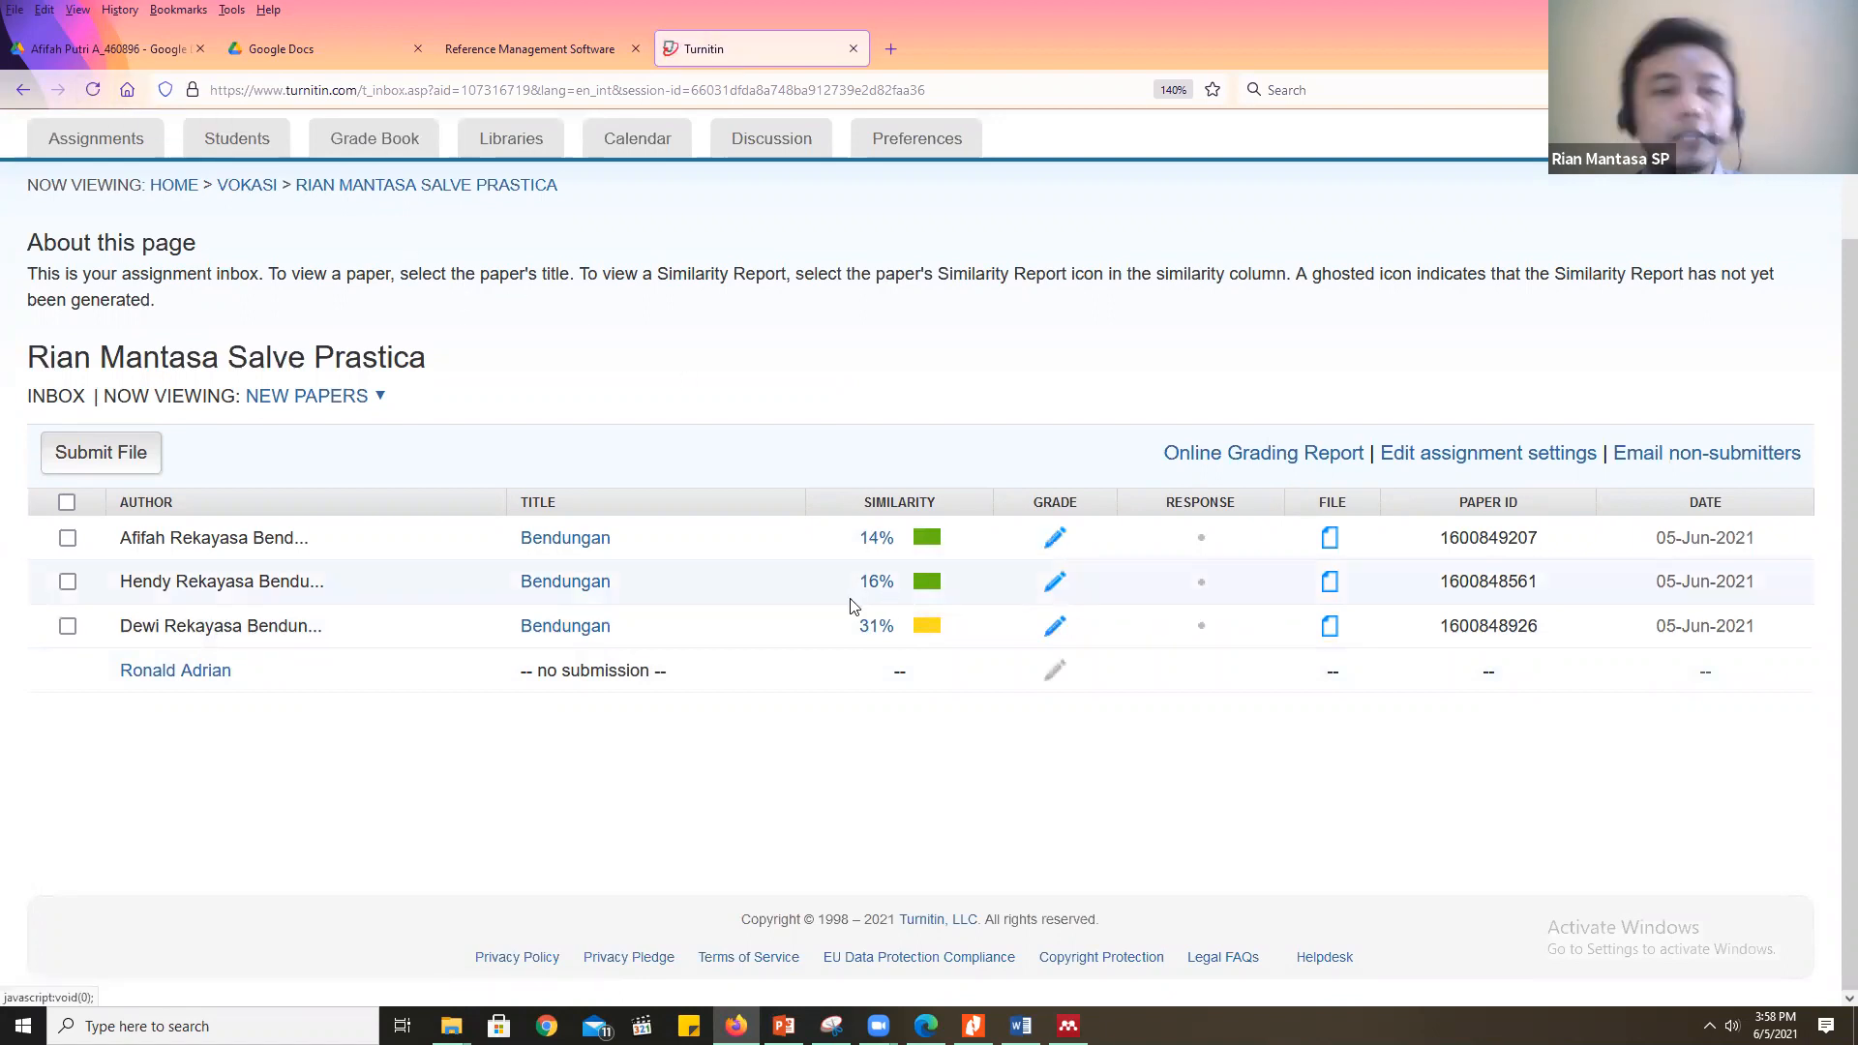
key(ctrl+plus)
key(ctrl+plus)
key(ctrl+plus)
key(ctrl+plus)
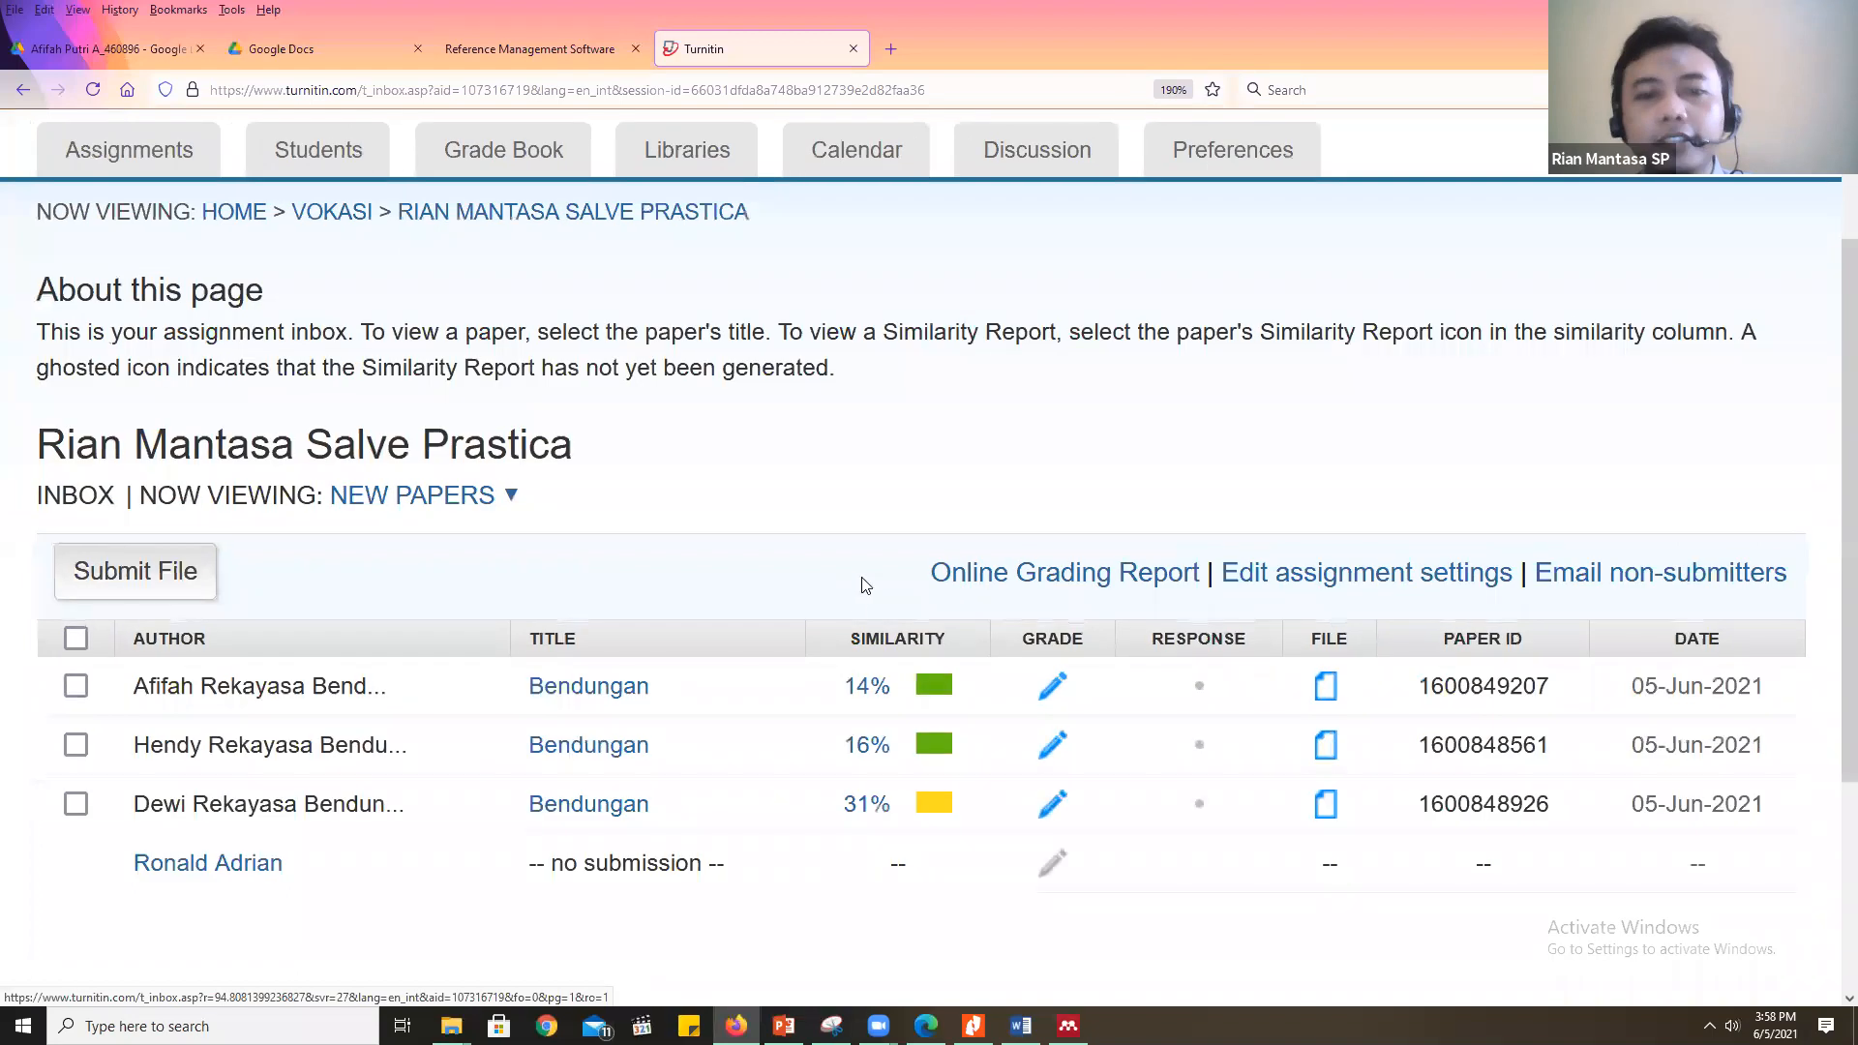
scroll(864, 589, down, 3)
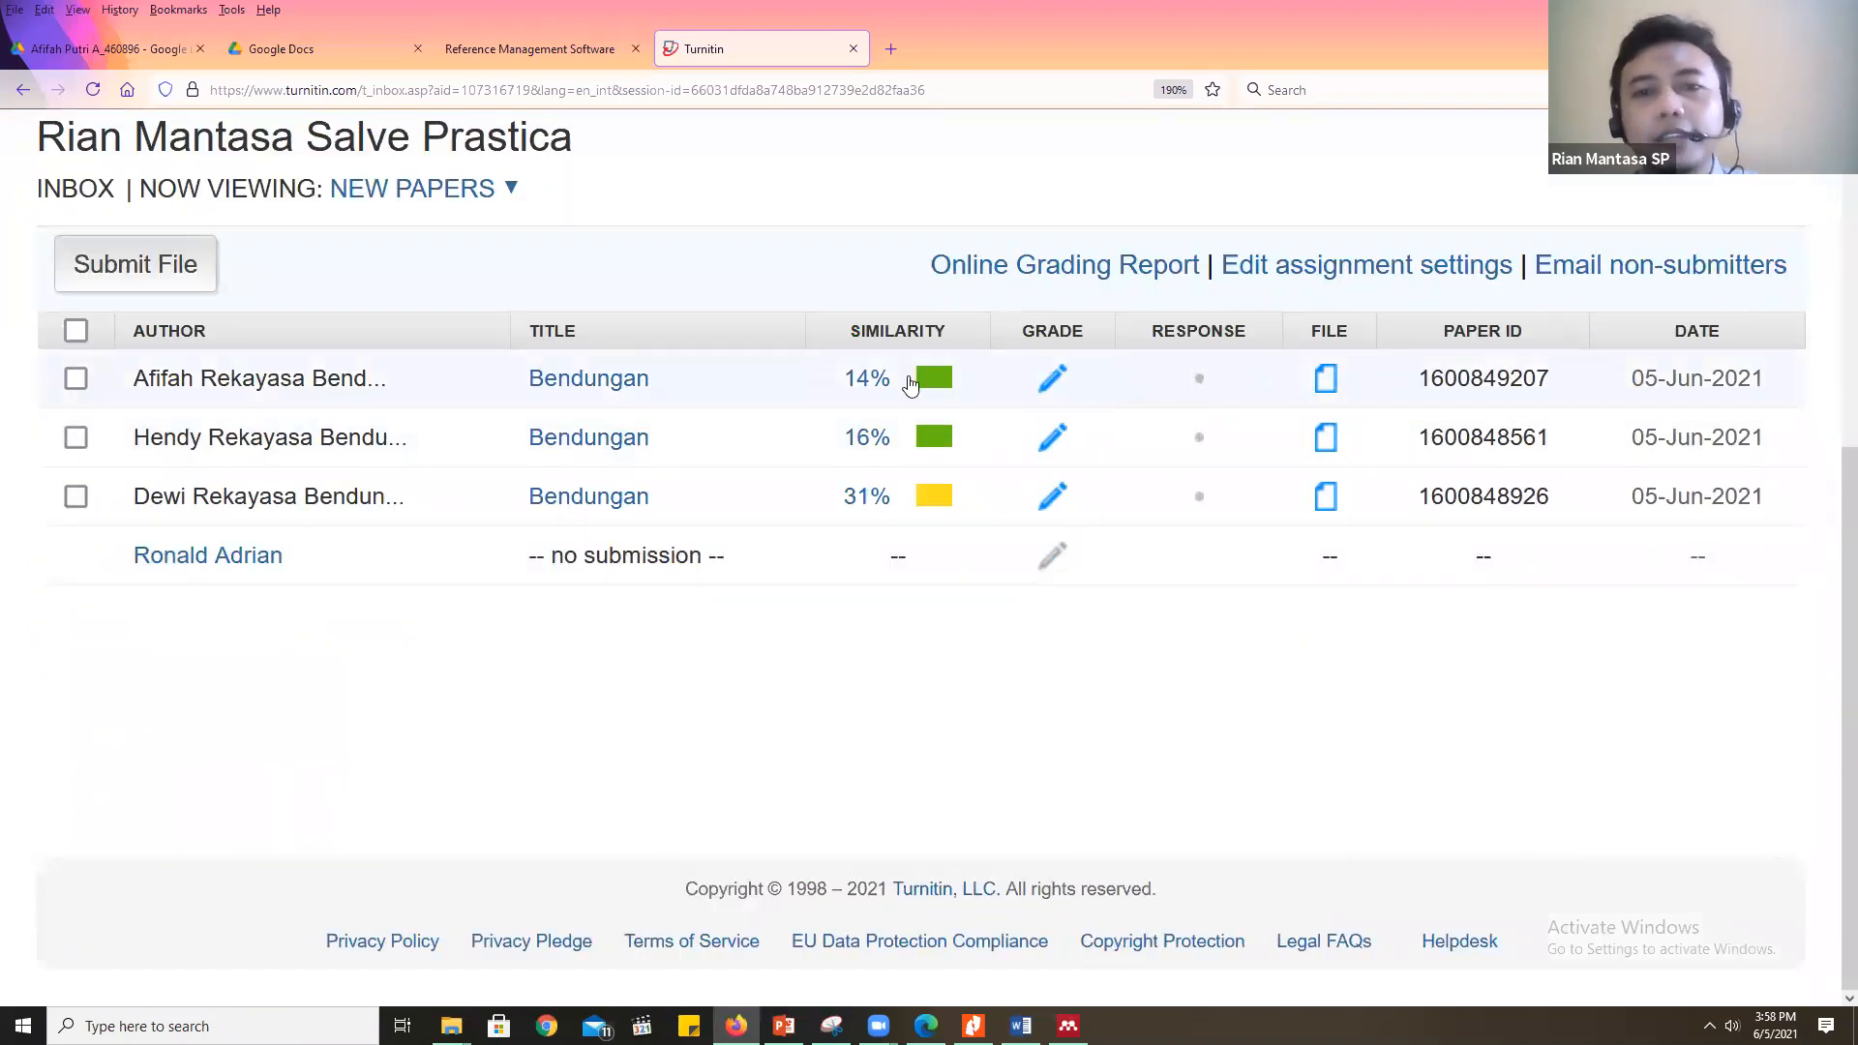
Open the first listed paper's similarity report and examine the highlighted matches in its title and Indonesian abstract
click(882, 391)
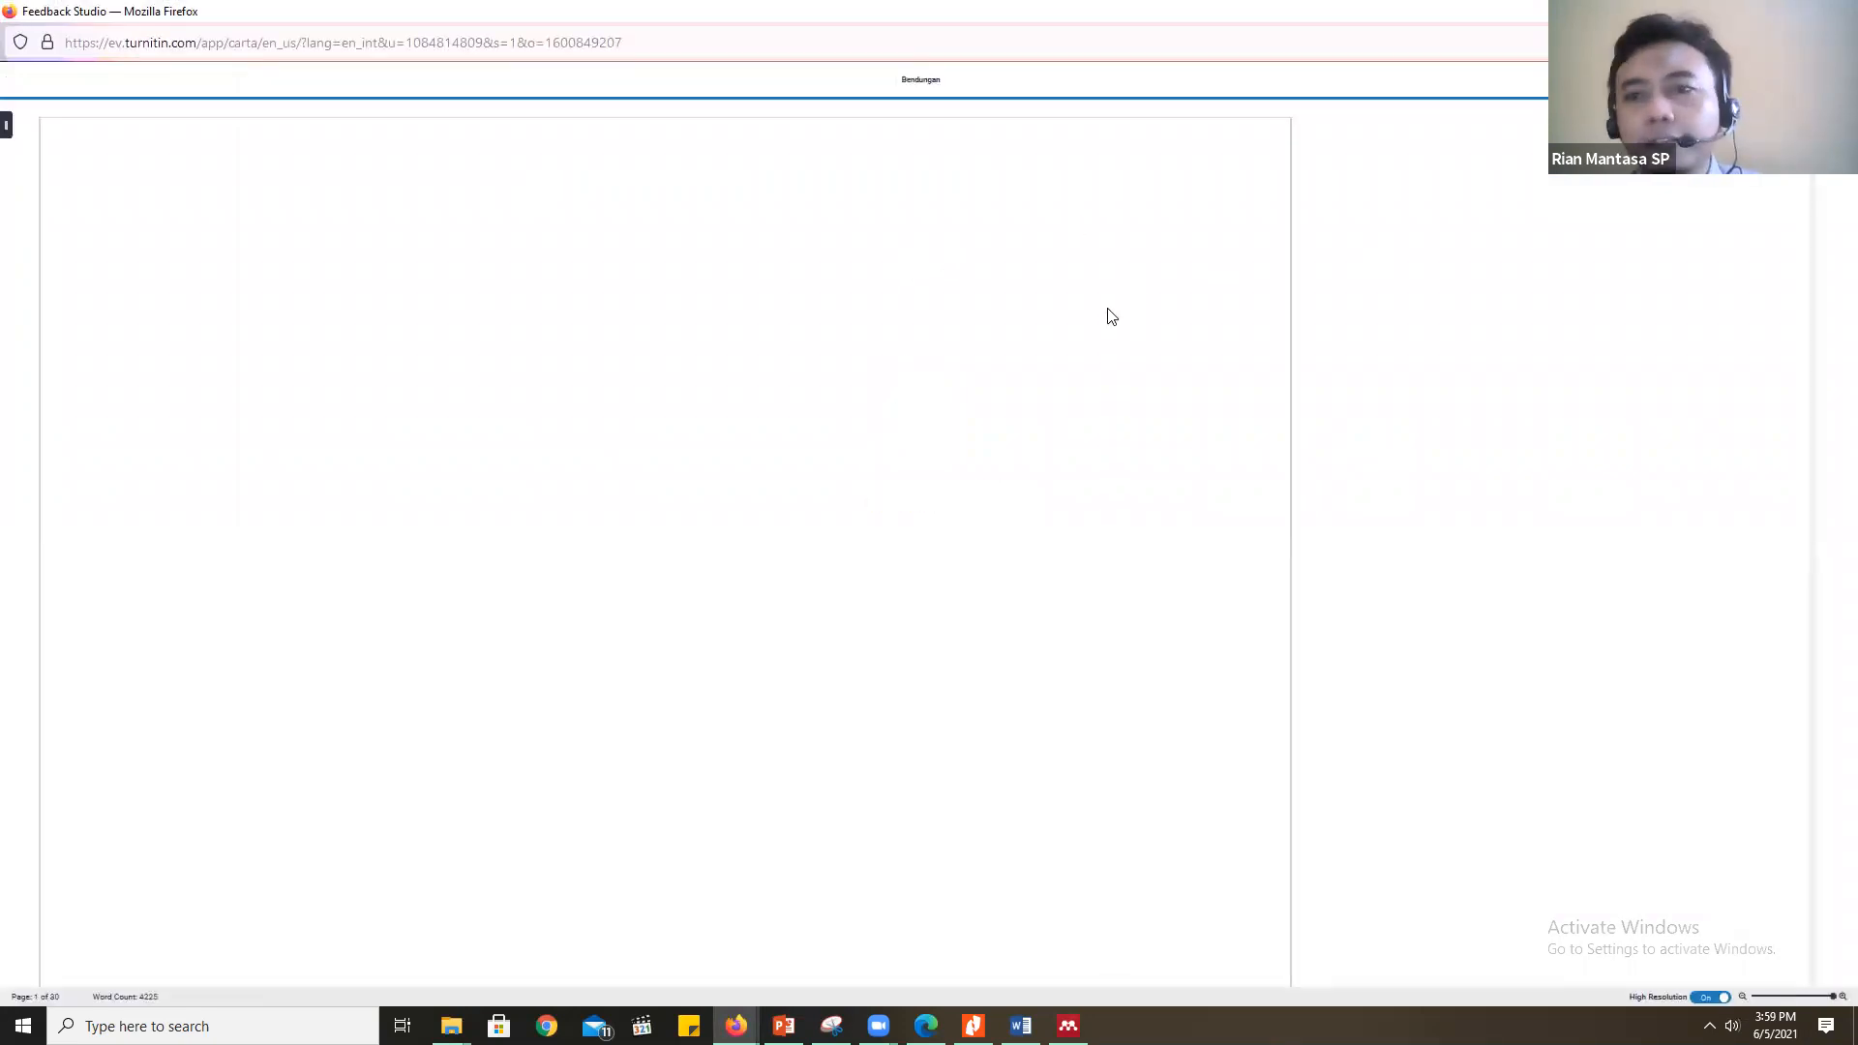
scroll(1130, 290, down, 7)
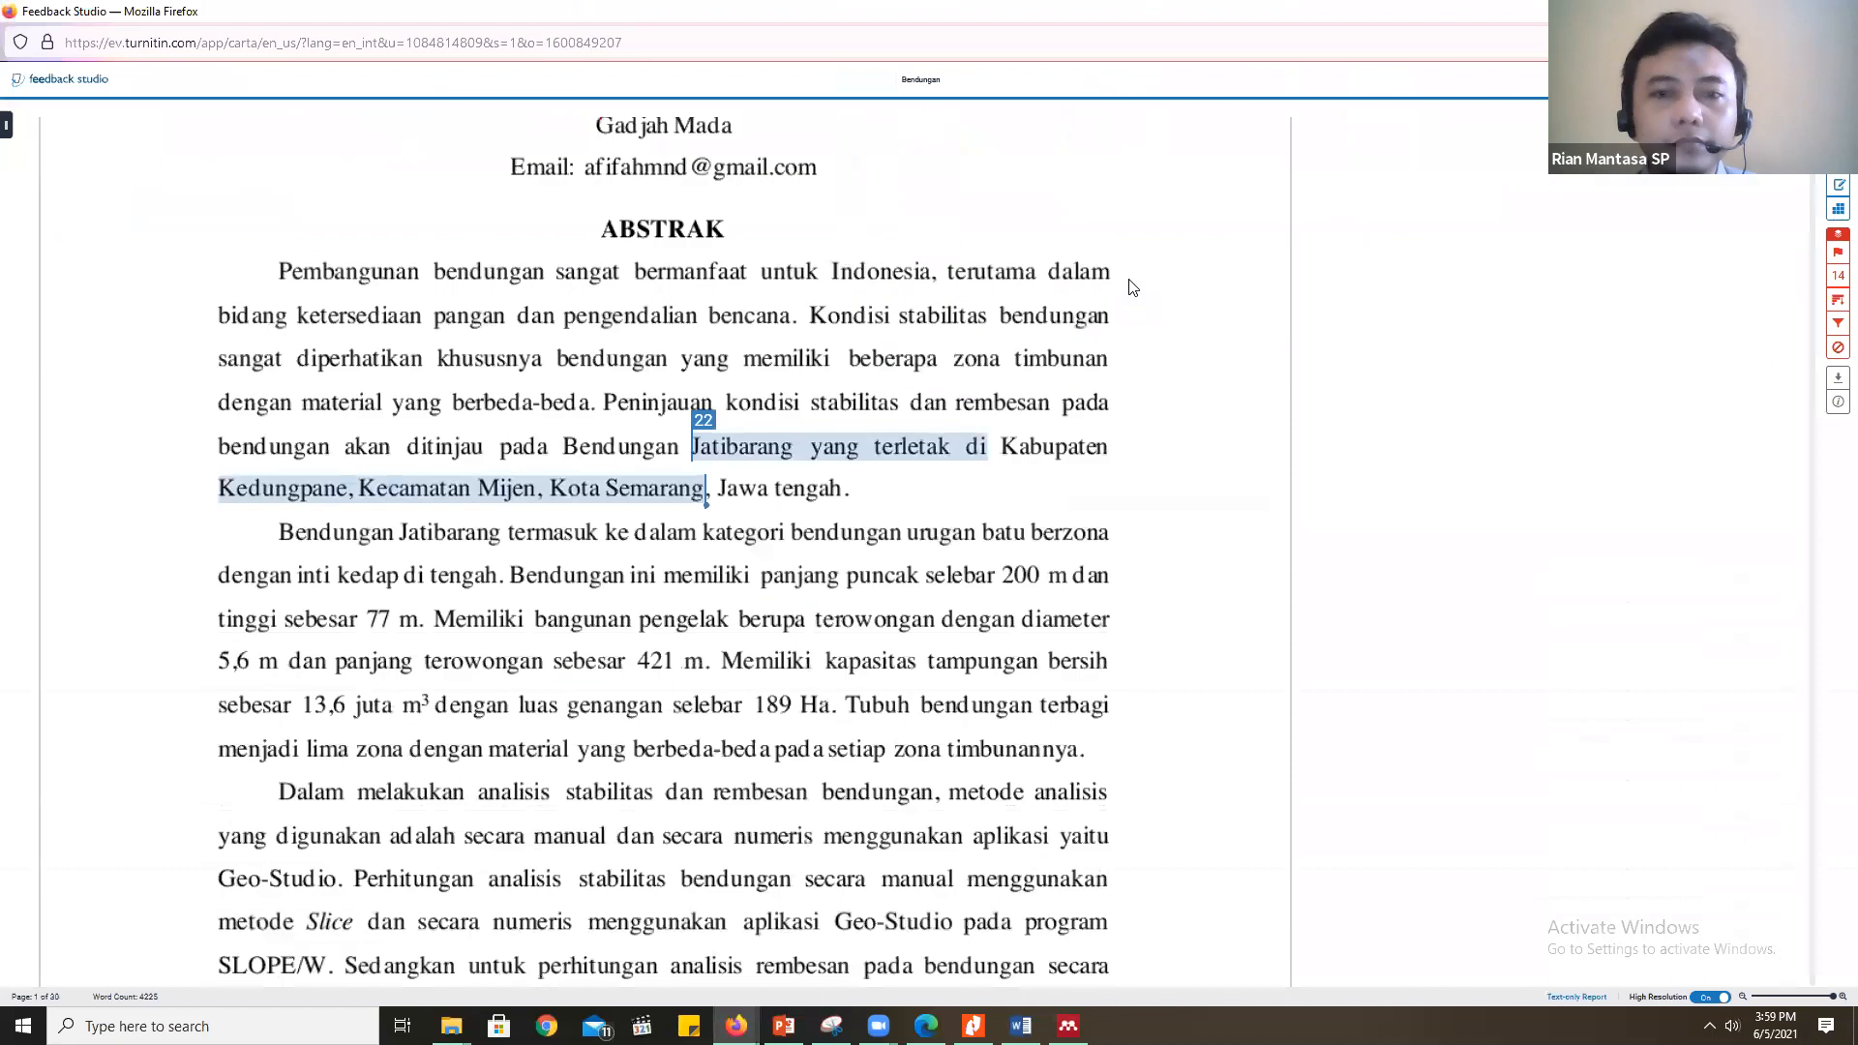
scroll(1128, 282, up, 5)
scroll(1132, 315, up, 3)
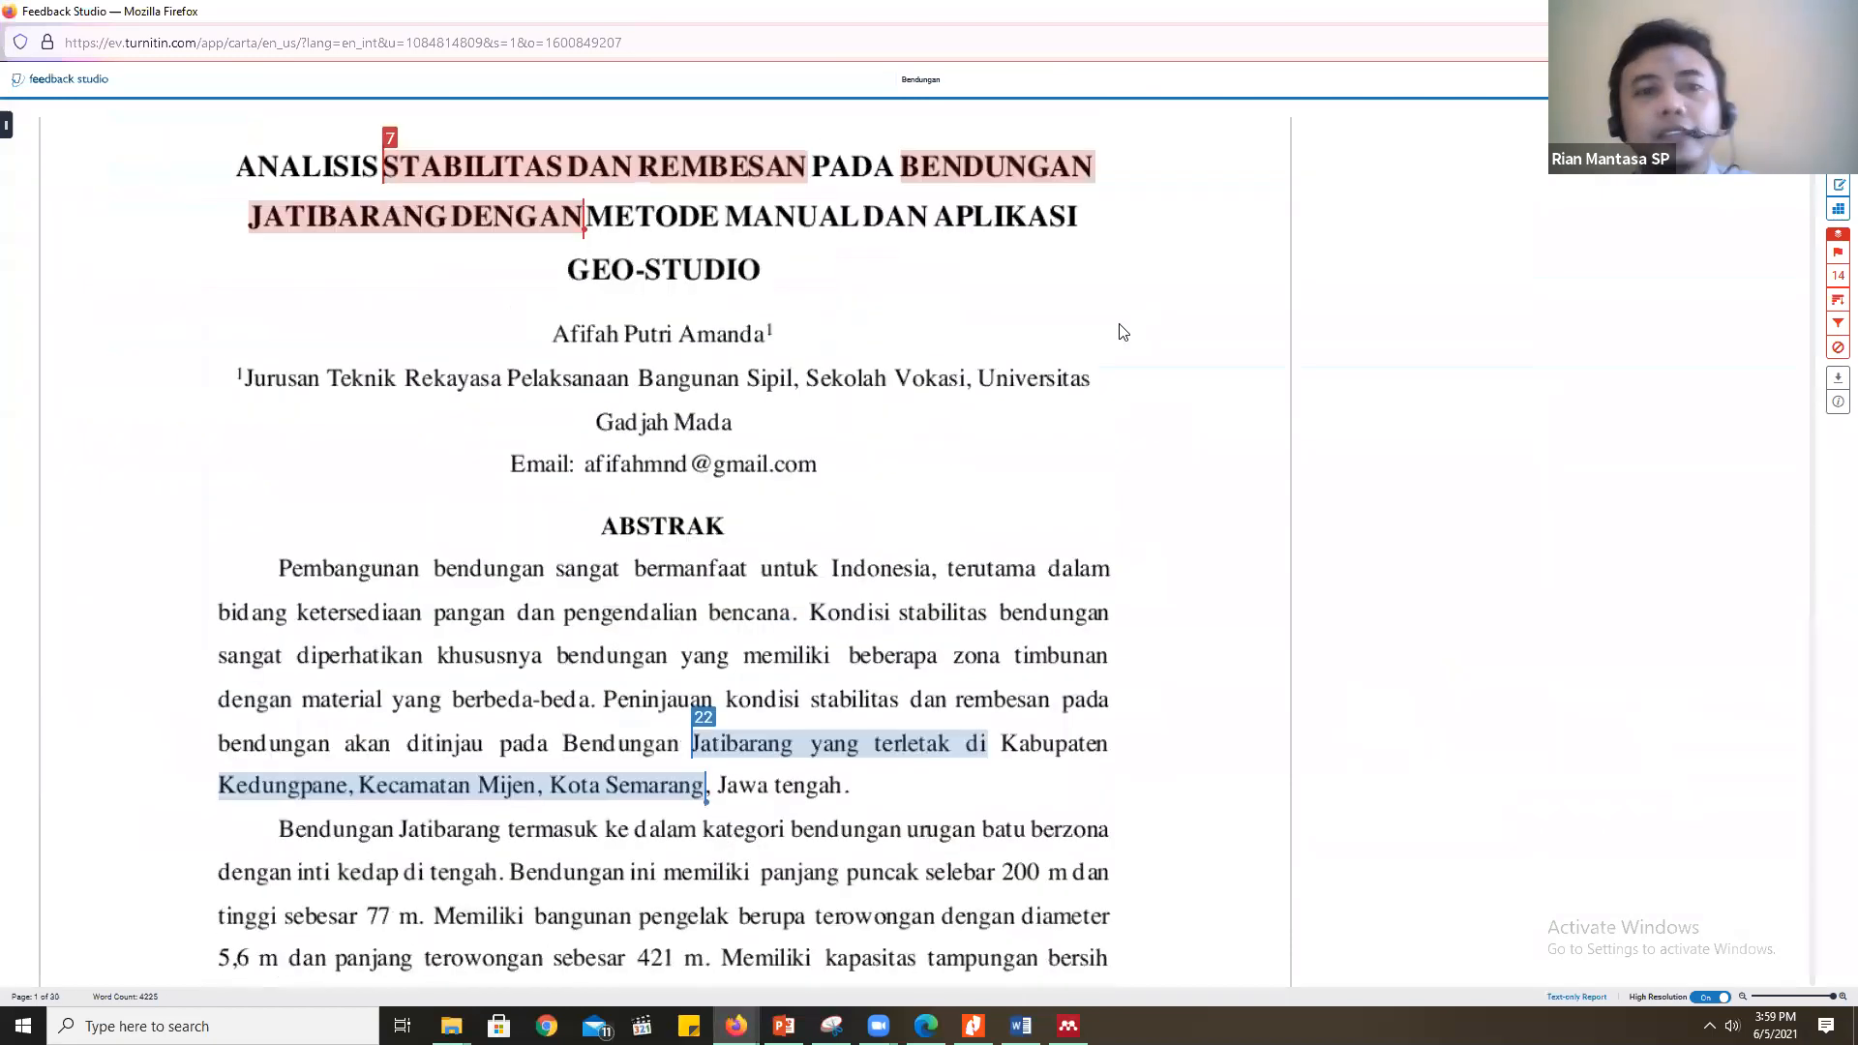
scroll(363, 300, up, 2)
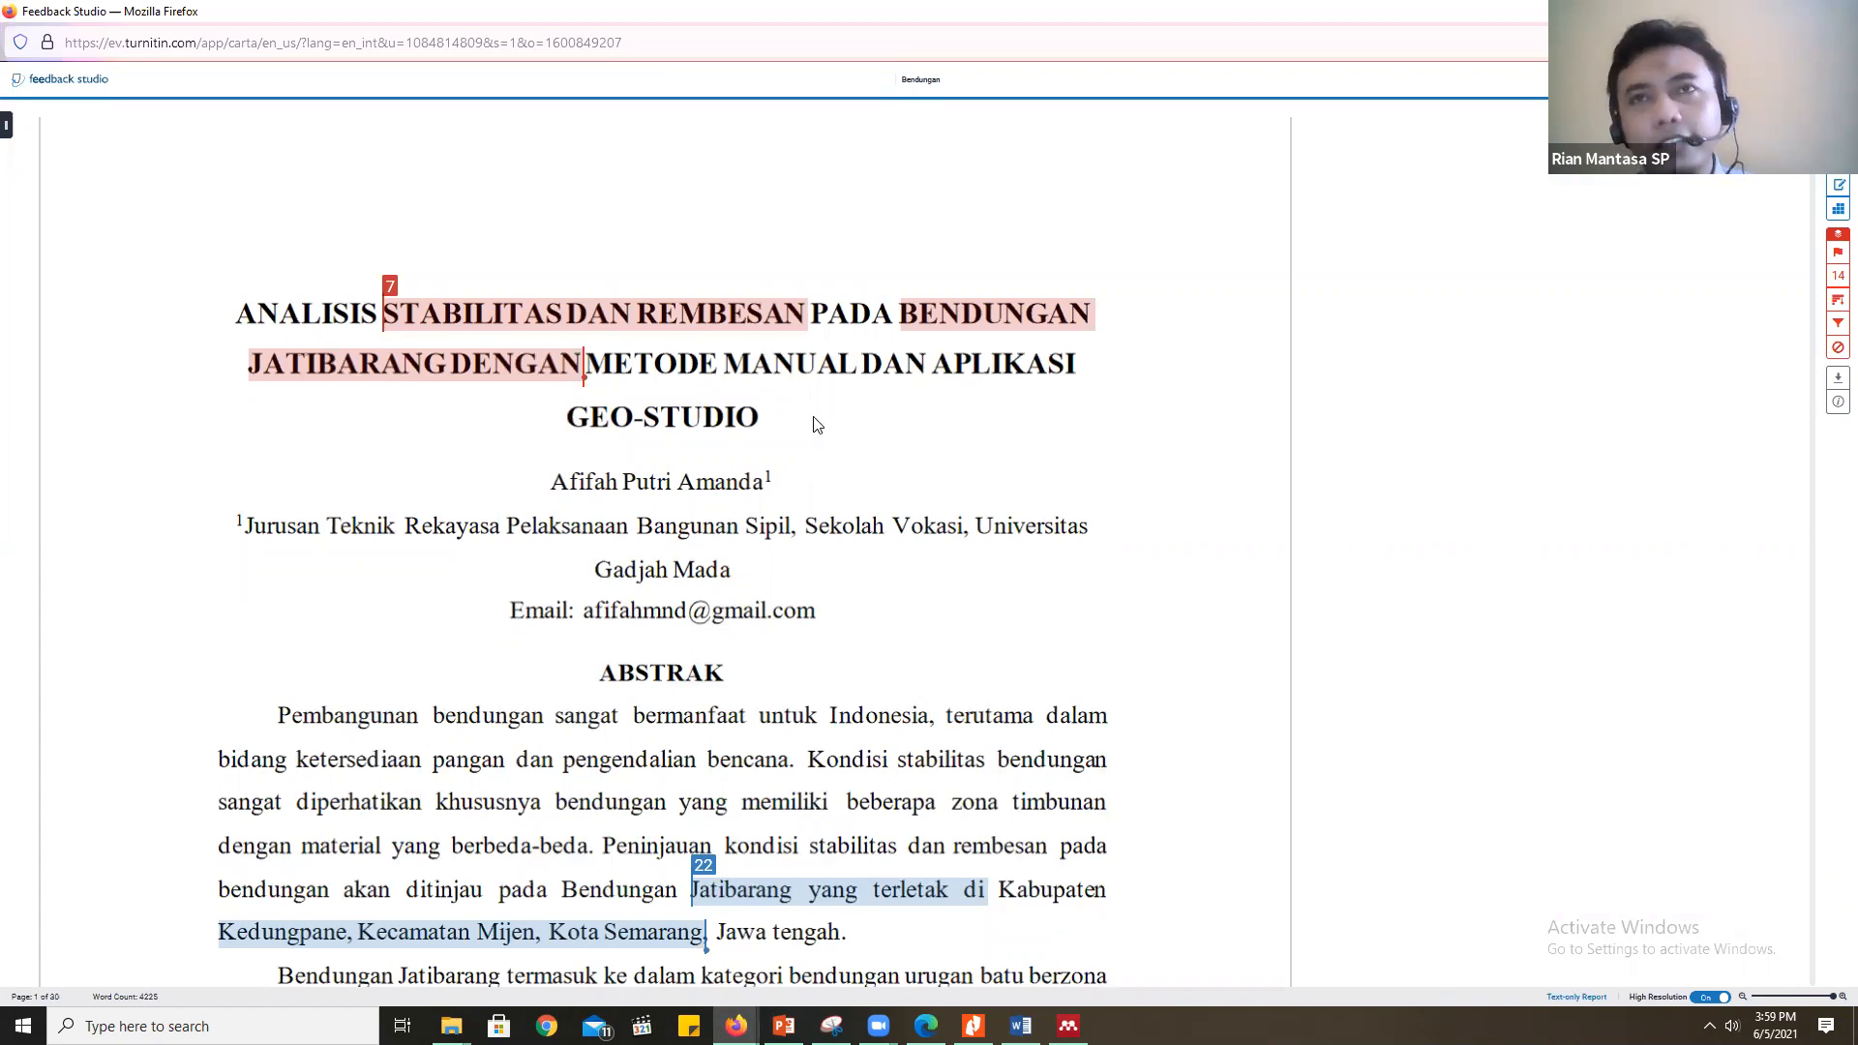
scroll(820, 422, down, 1)
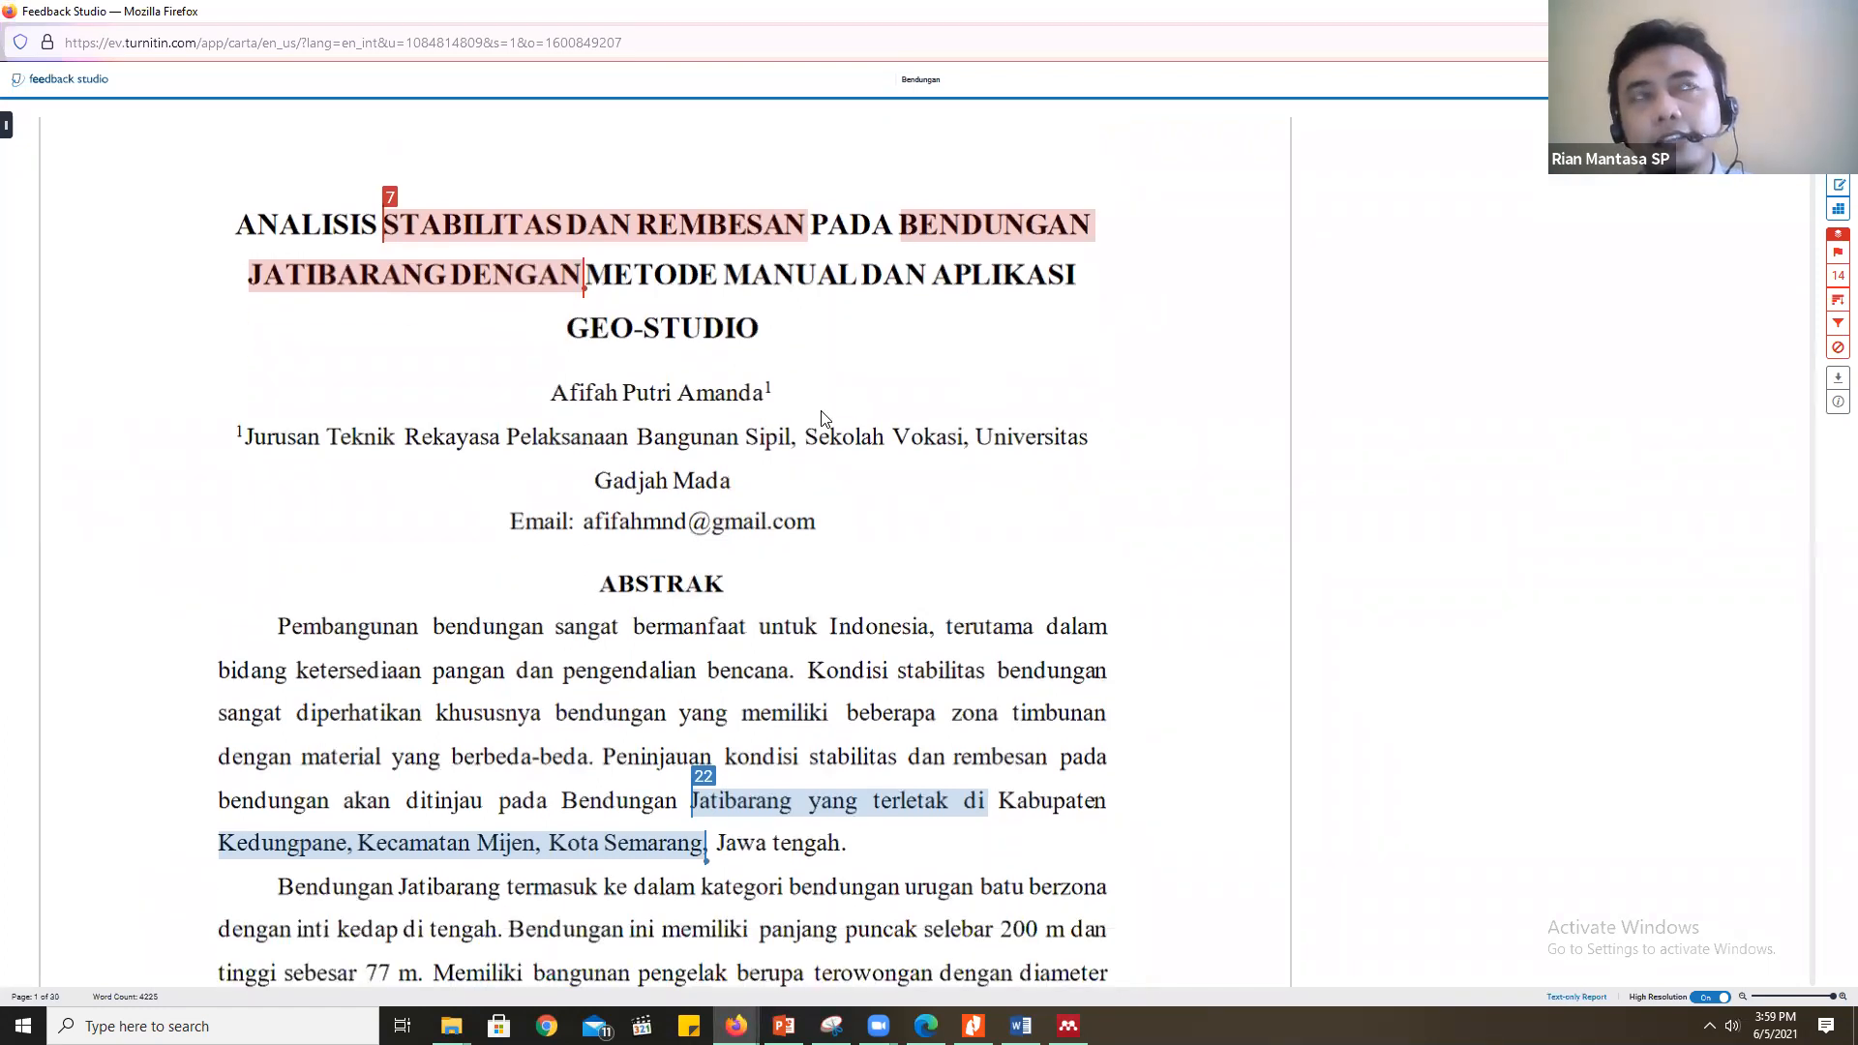
scroll(823, 416, down, 2)
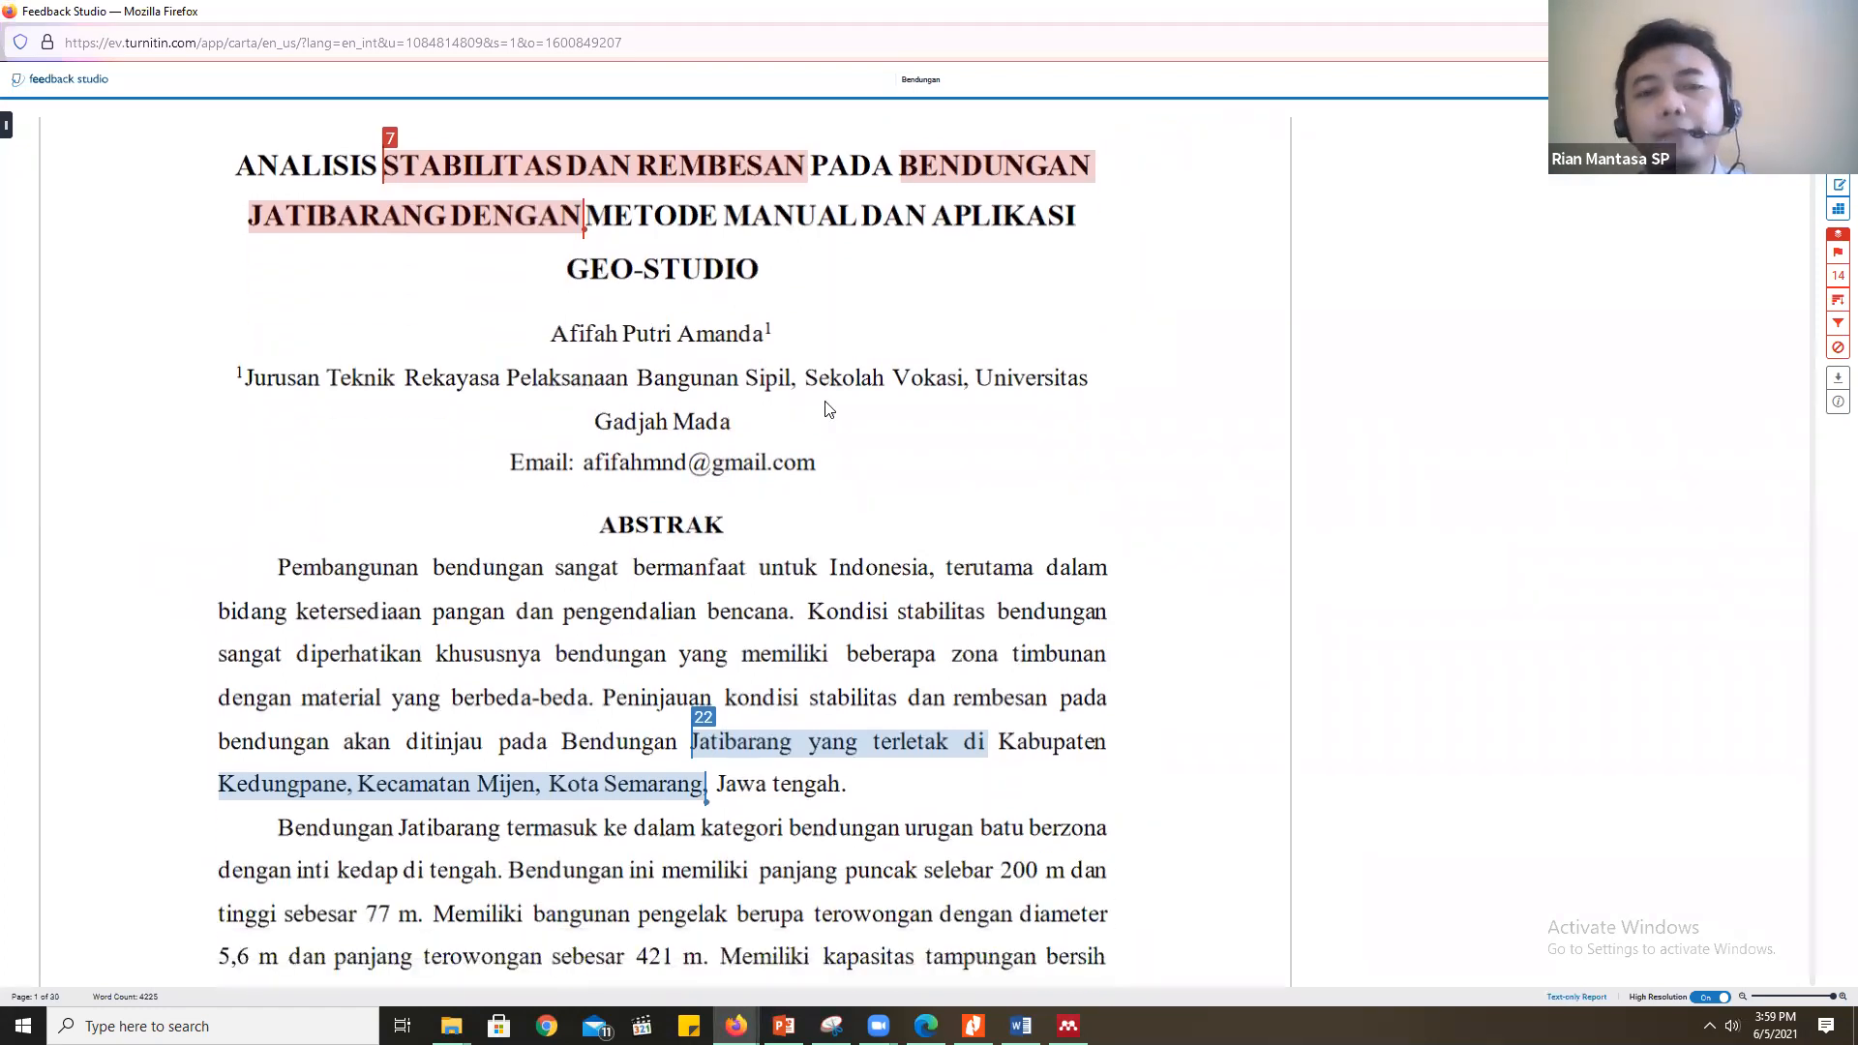
scroll(823, 411, up, 3)
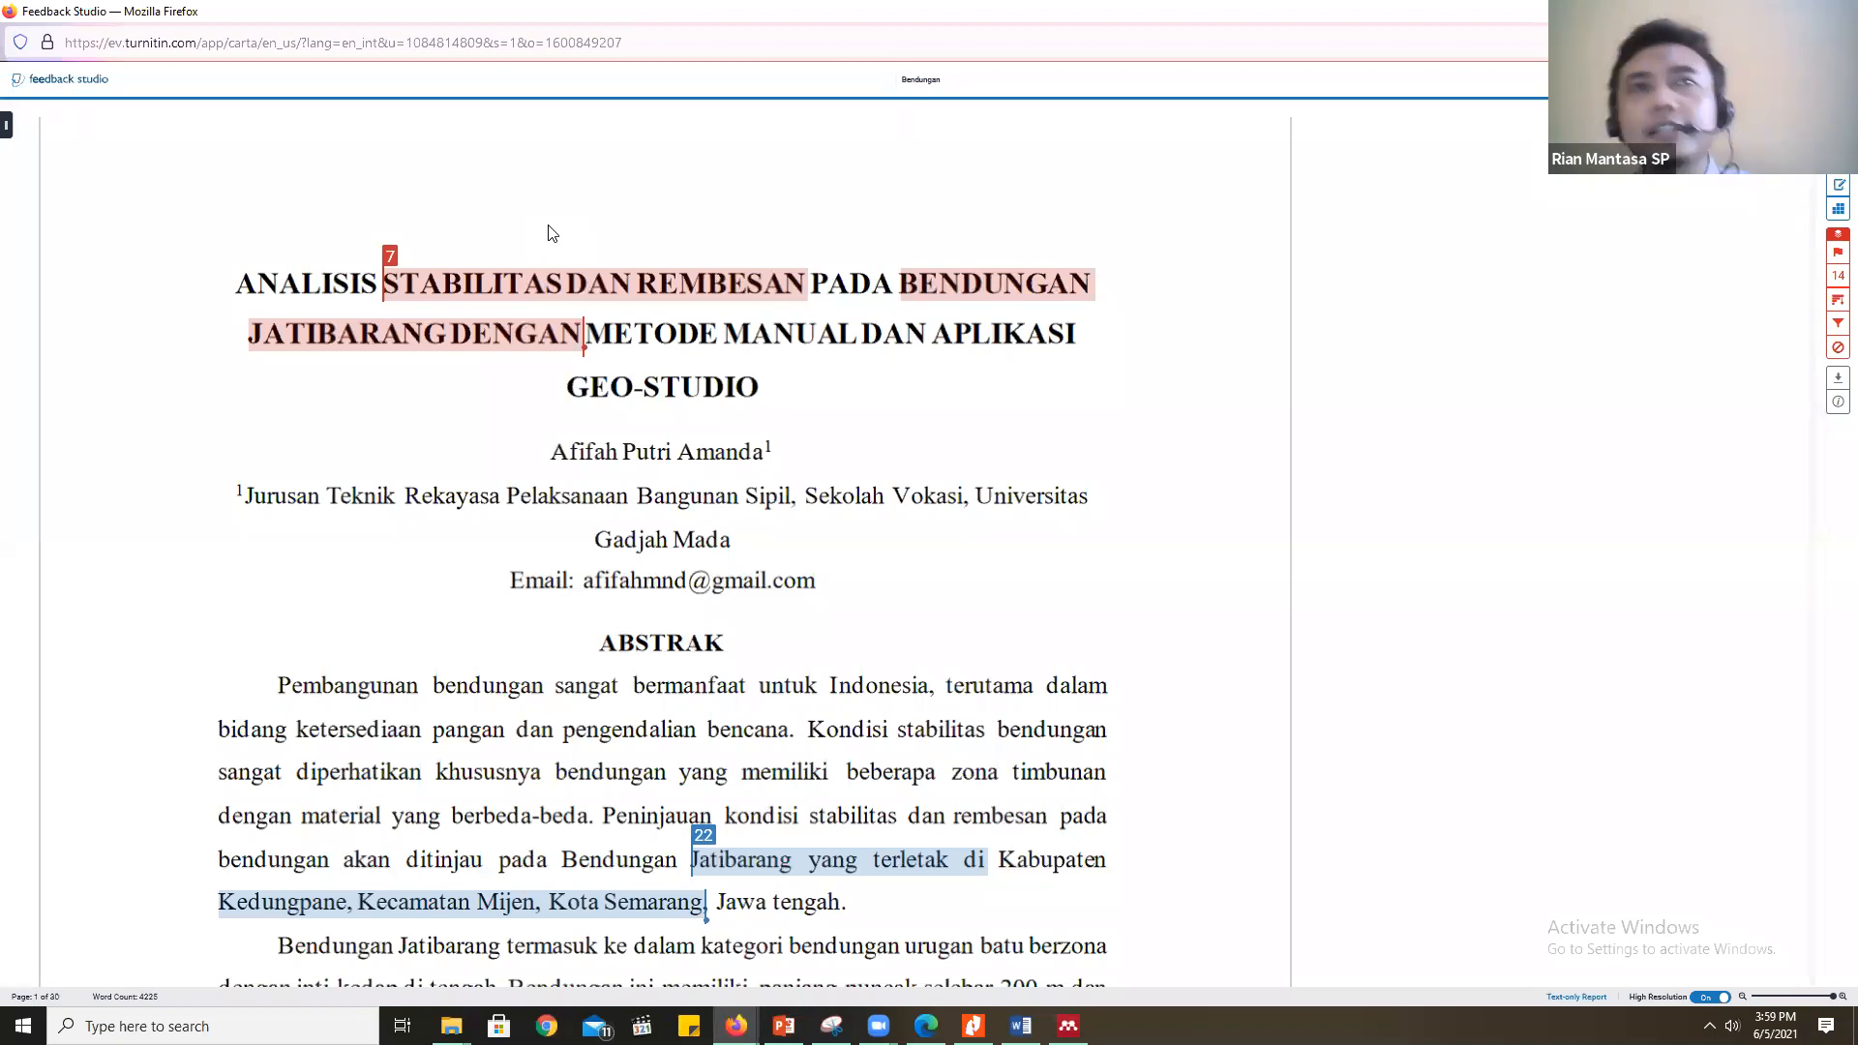
scroll(552, 236, down, 1)
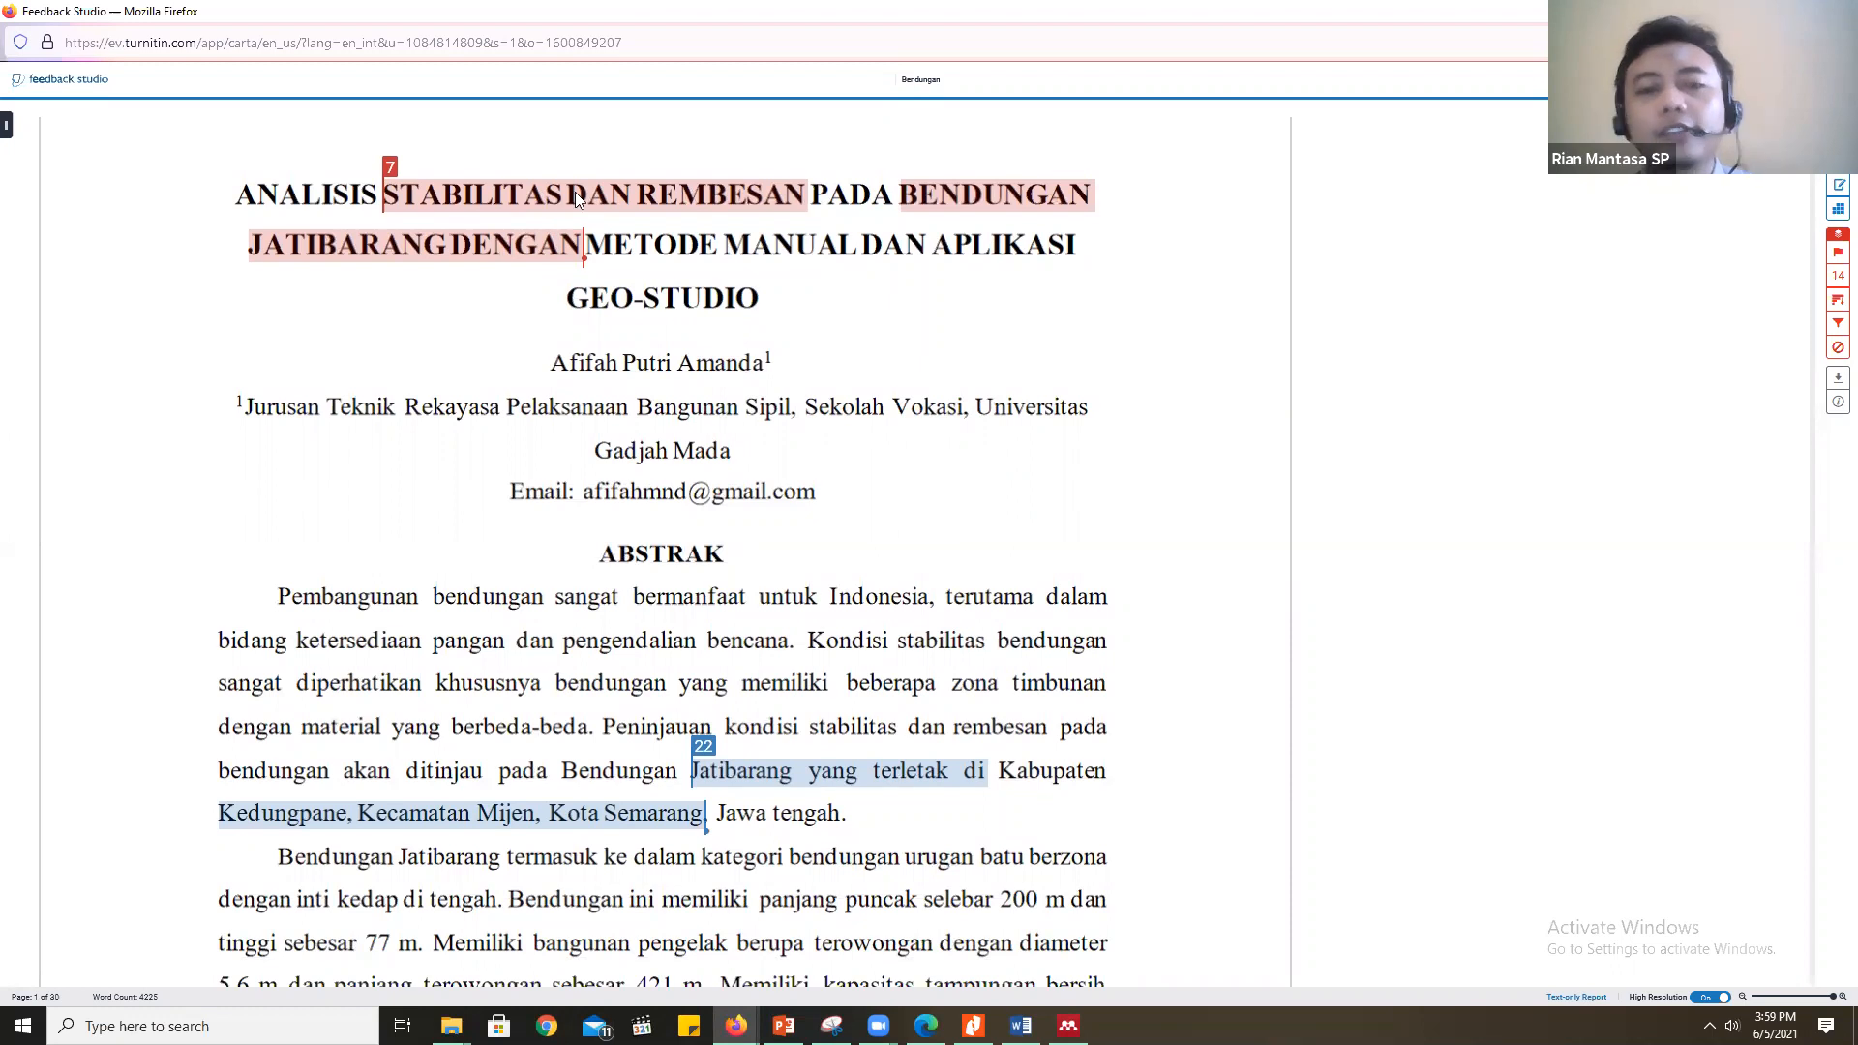
scroll(575, 192, down, 1)
scroll(579, 195, up, 1)
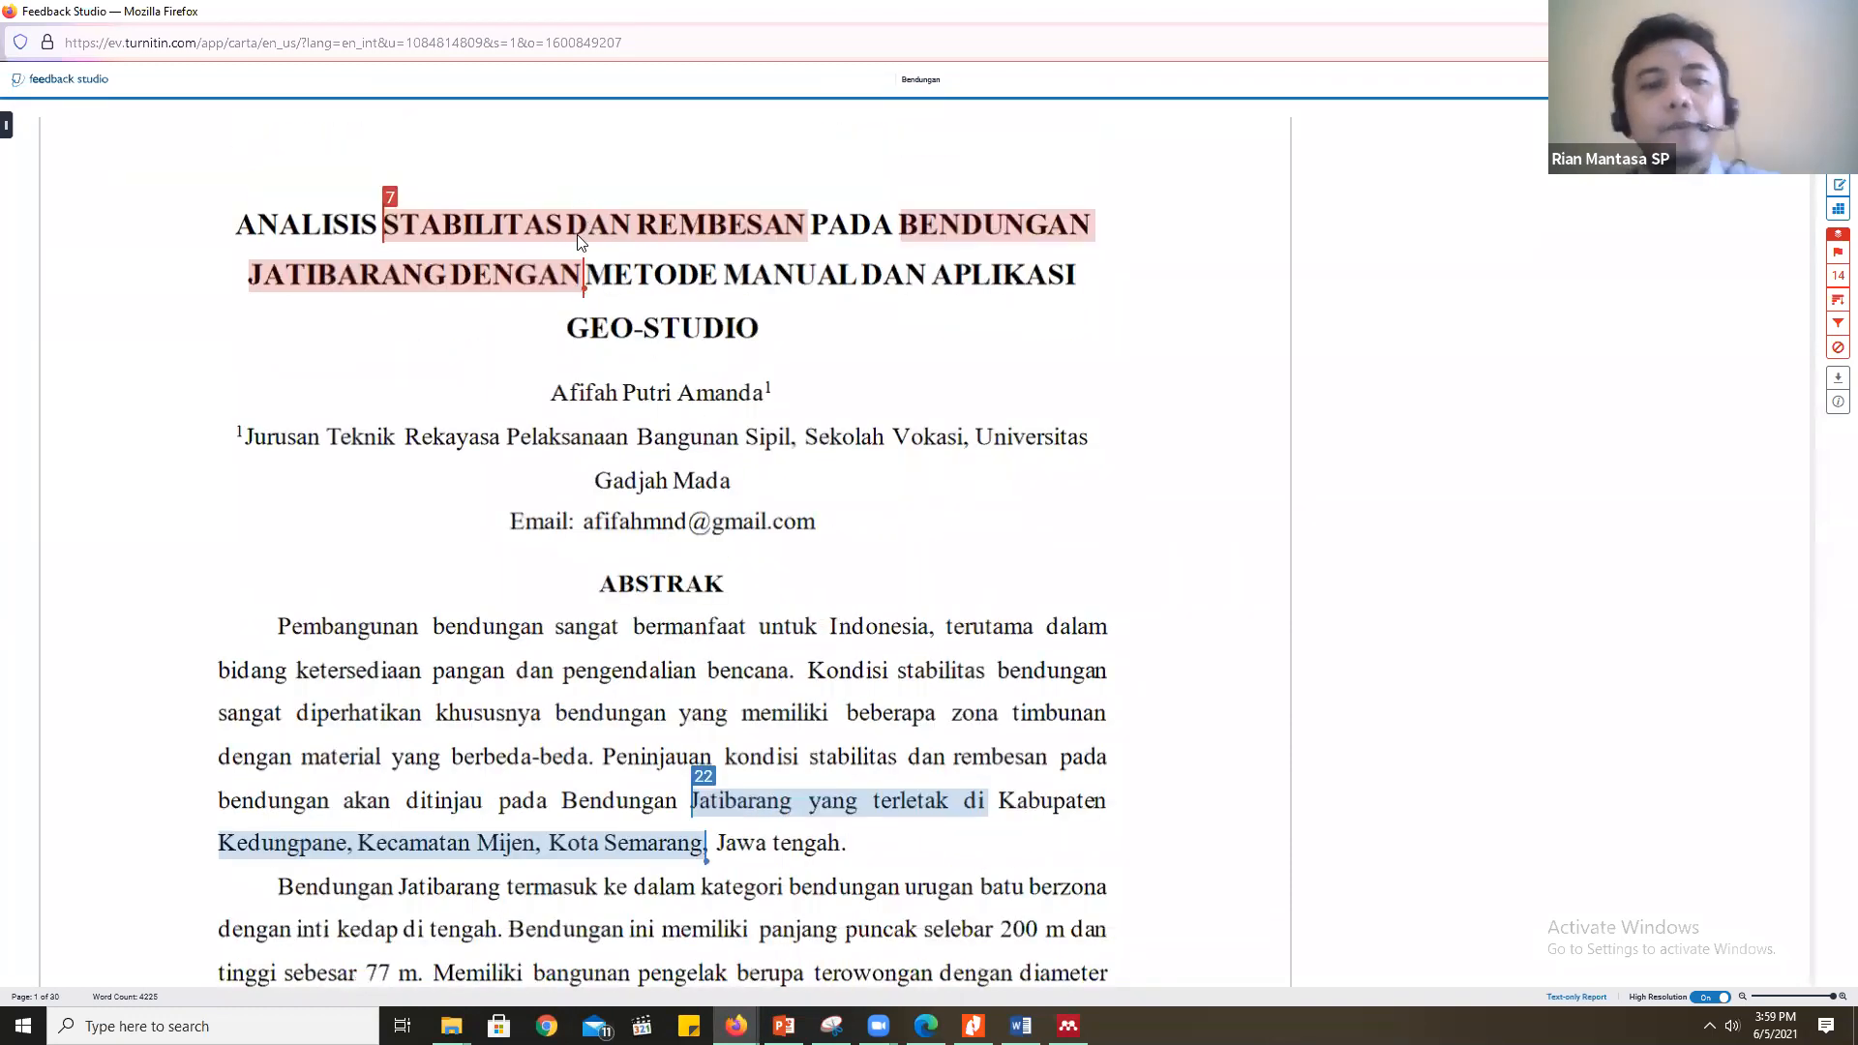
scroll(581, 241, down, 10)
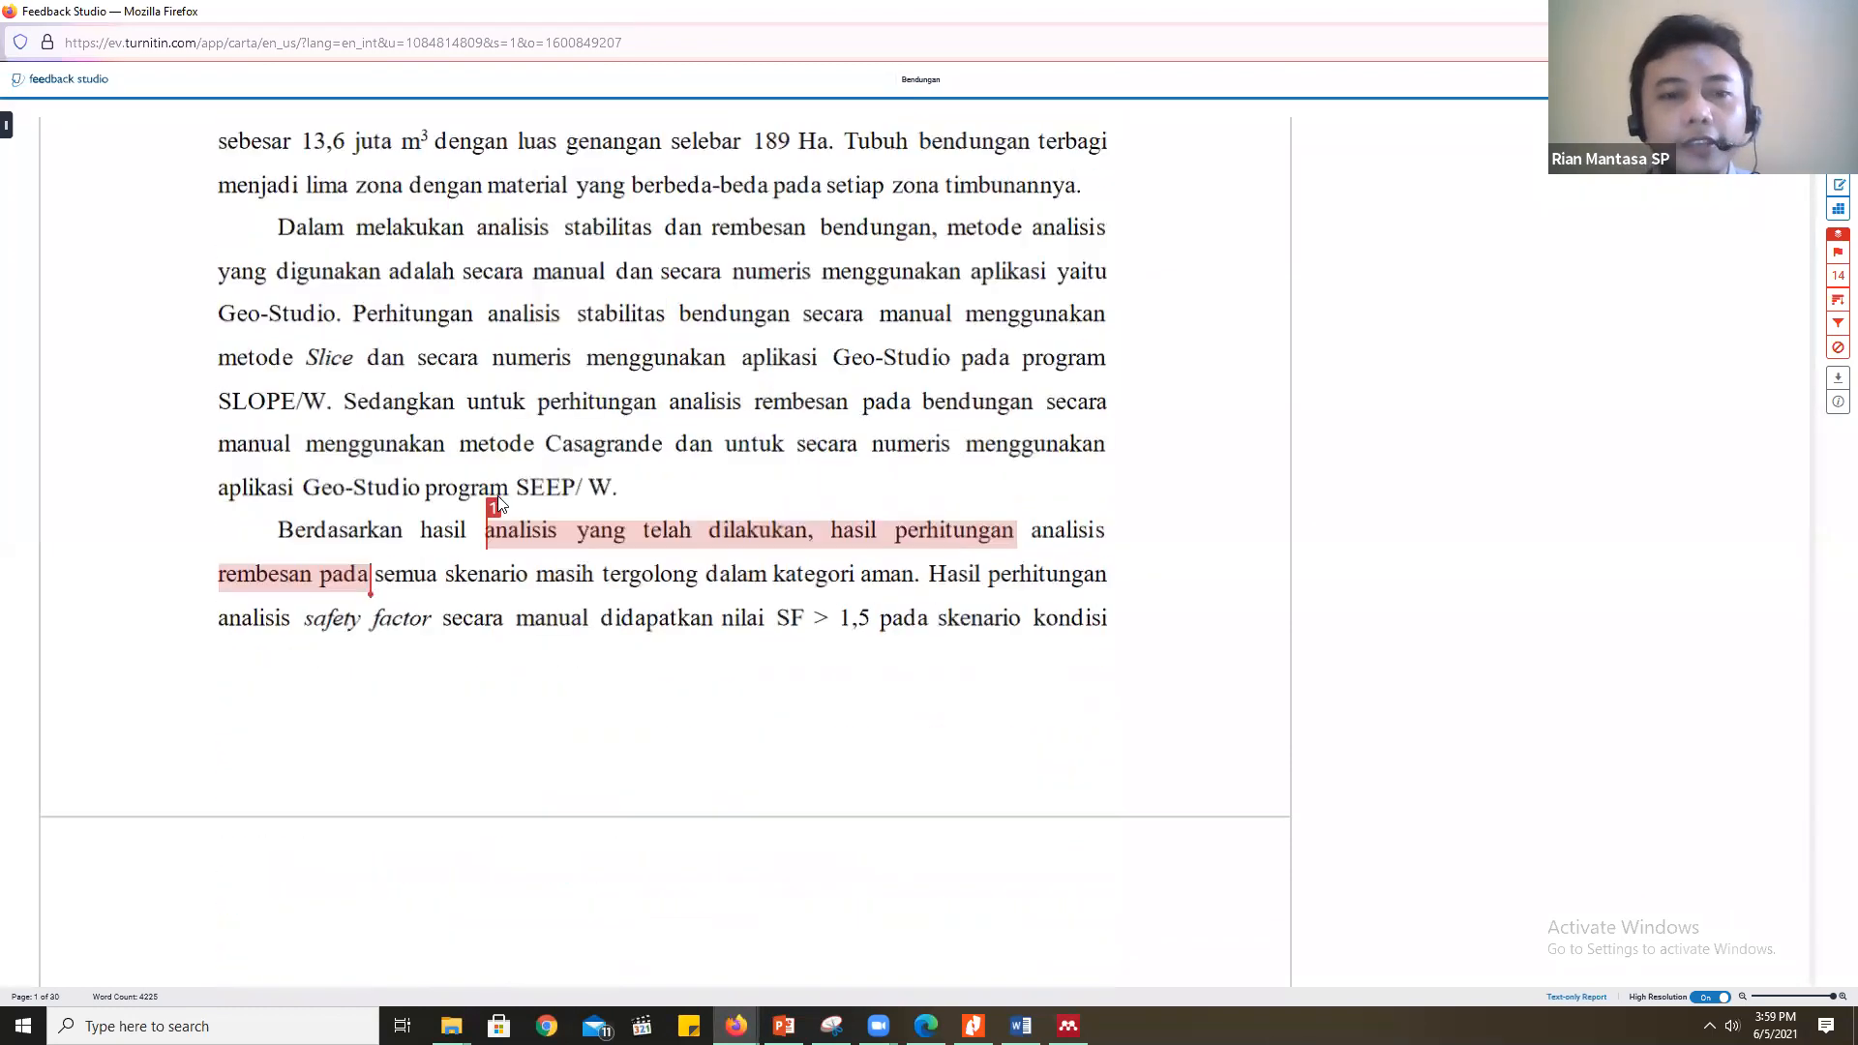
scroll(539, 473, down, 4)
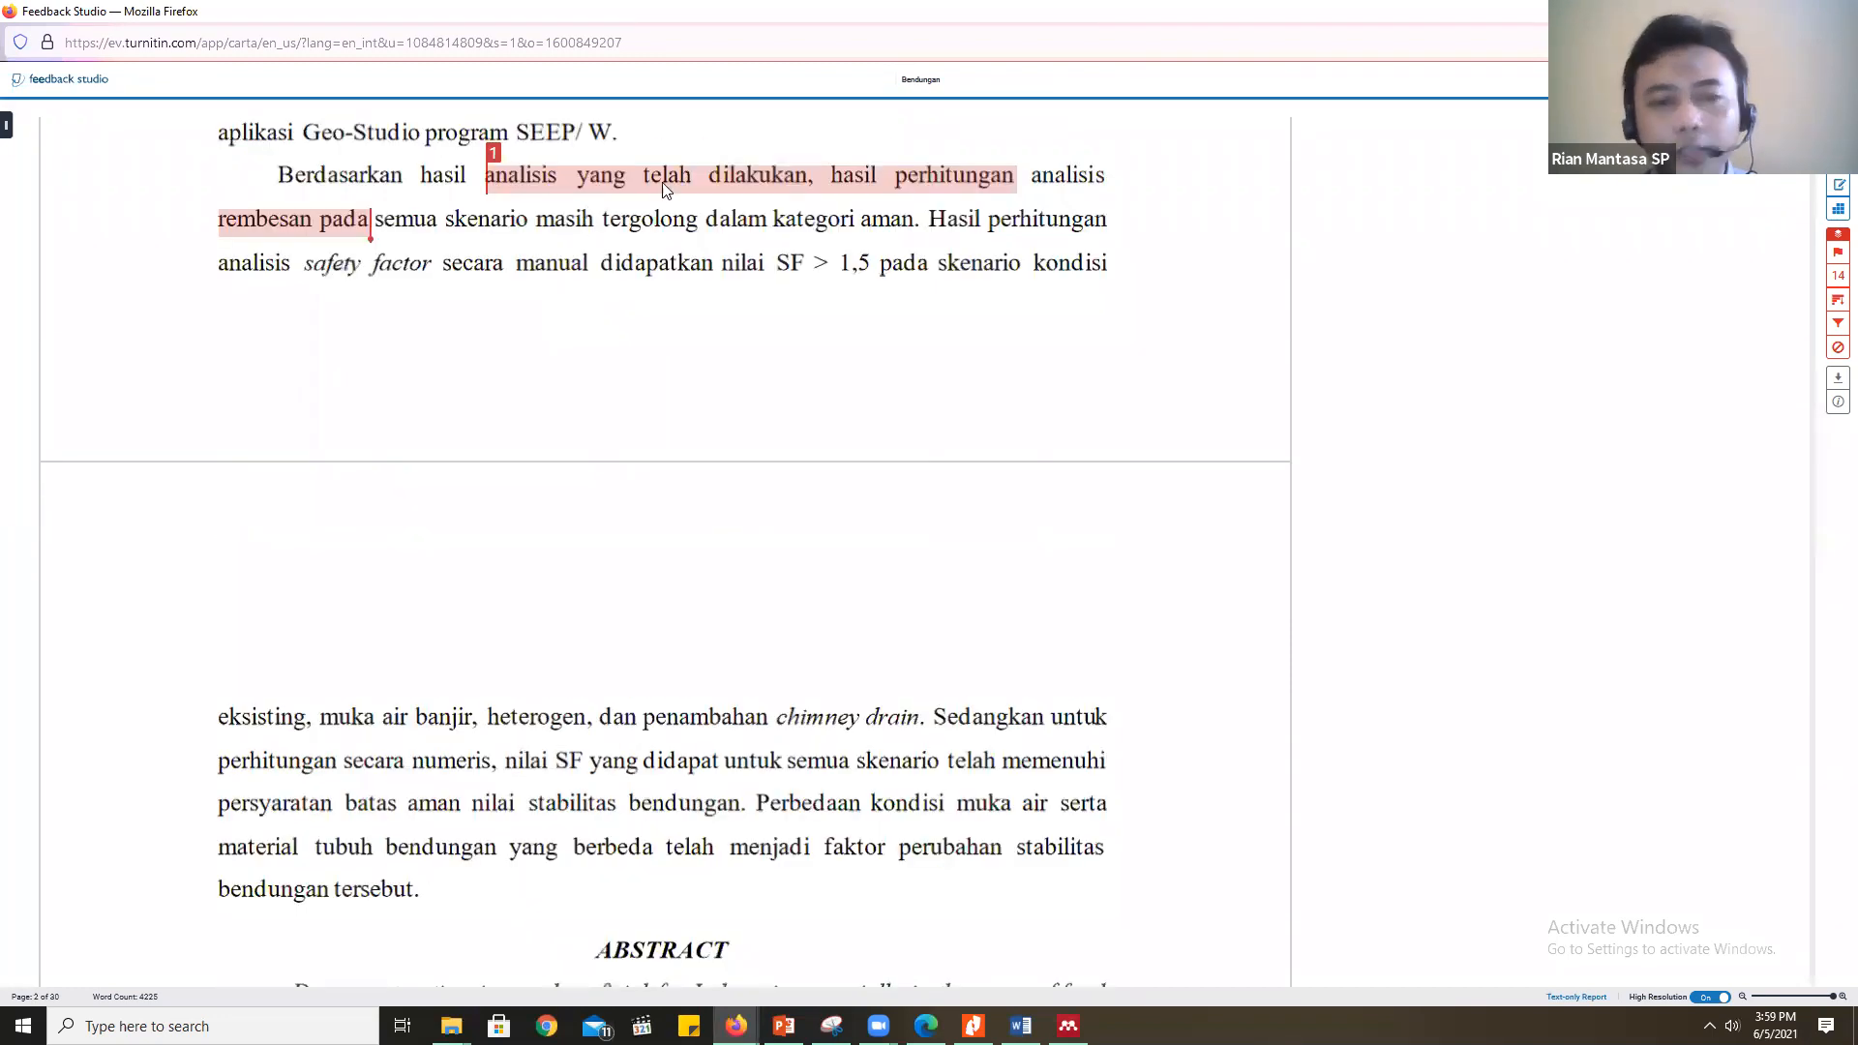
Examine the highlighted matches in the report's background paragraphs on Semarang and the Jatibarang dam
scroll(927, 300, down, 8)
scroll(920, 307, down, 15)
scroll(921, 352, down, 8)
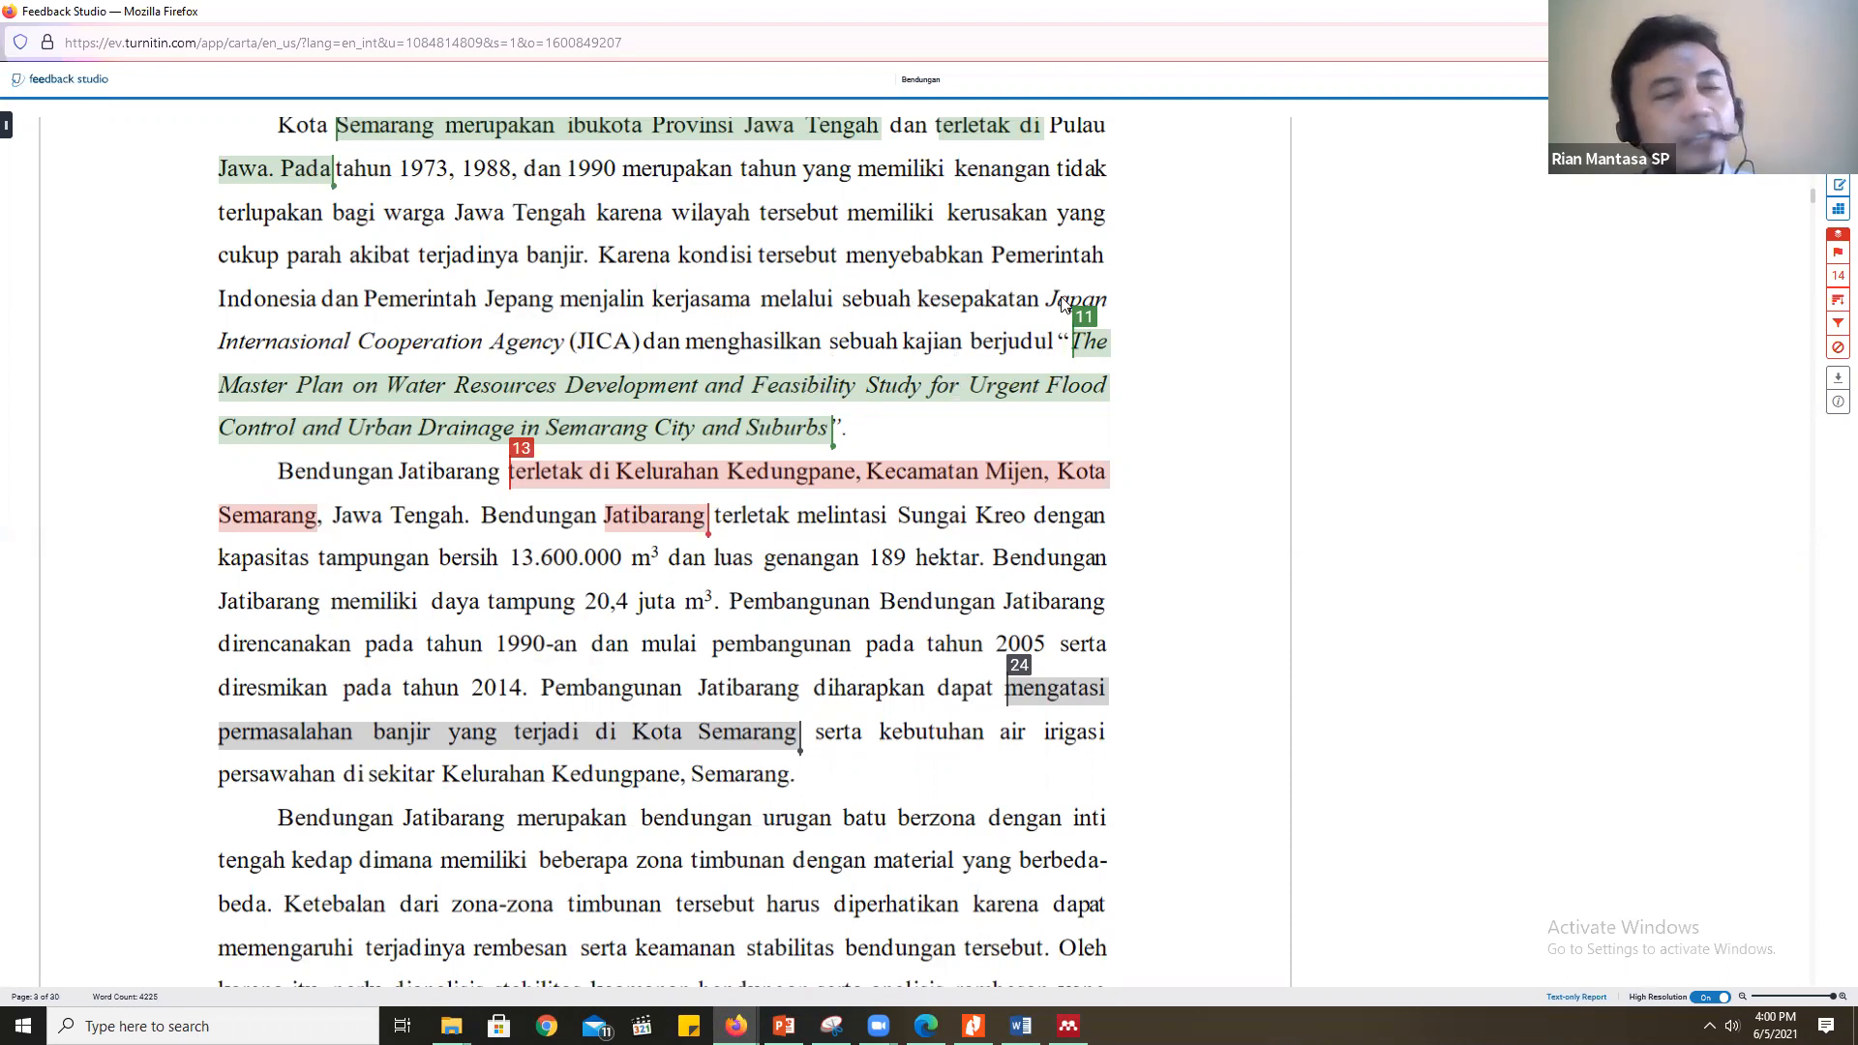
scroll(1069, 373, down, 1)
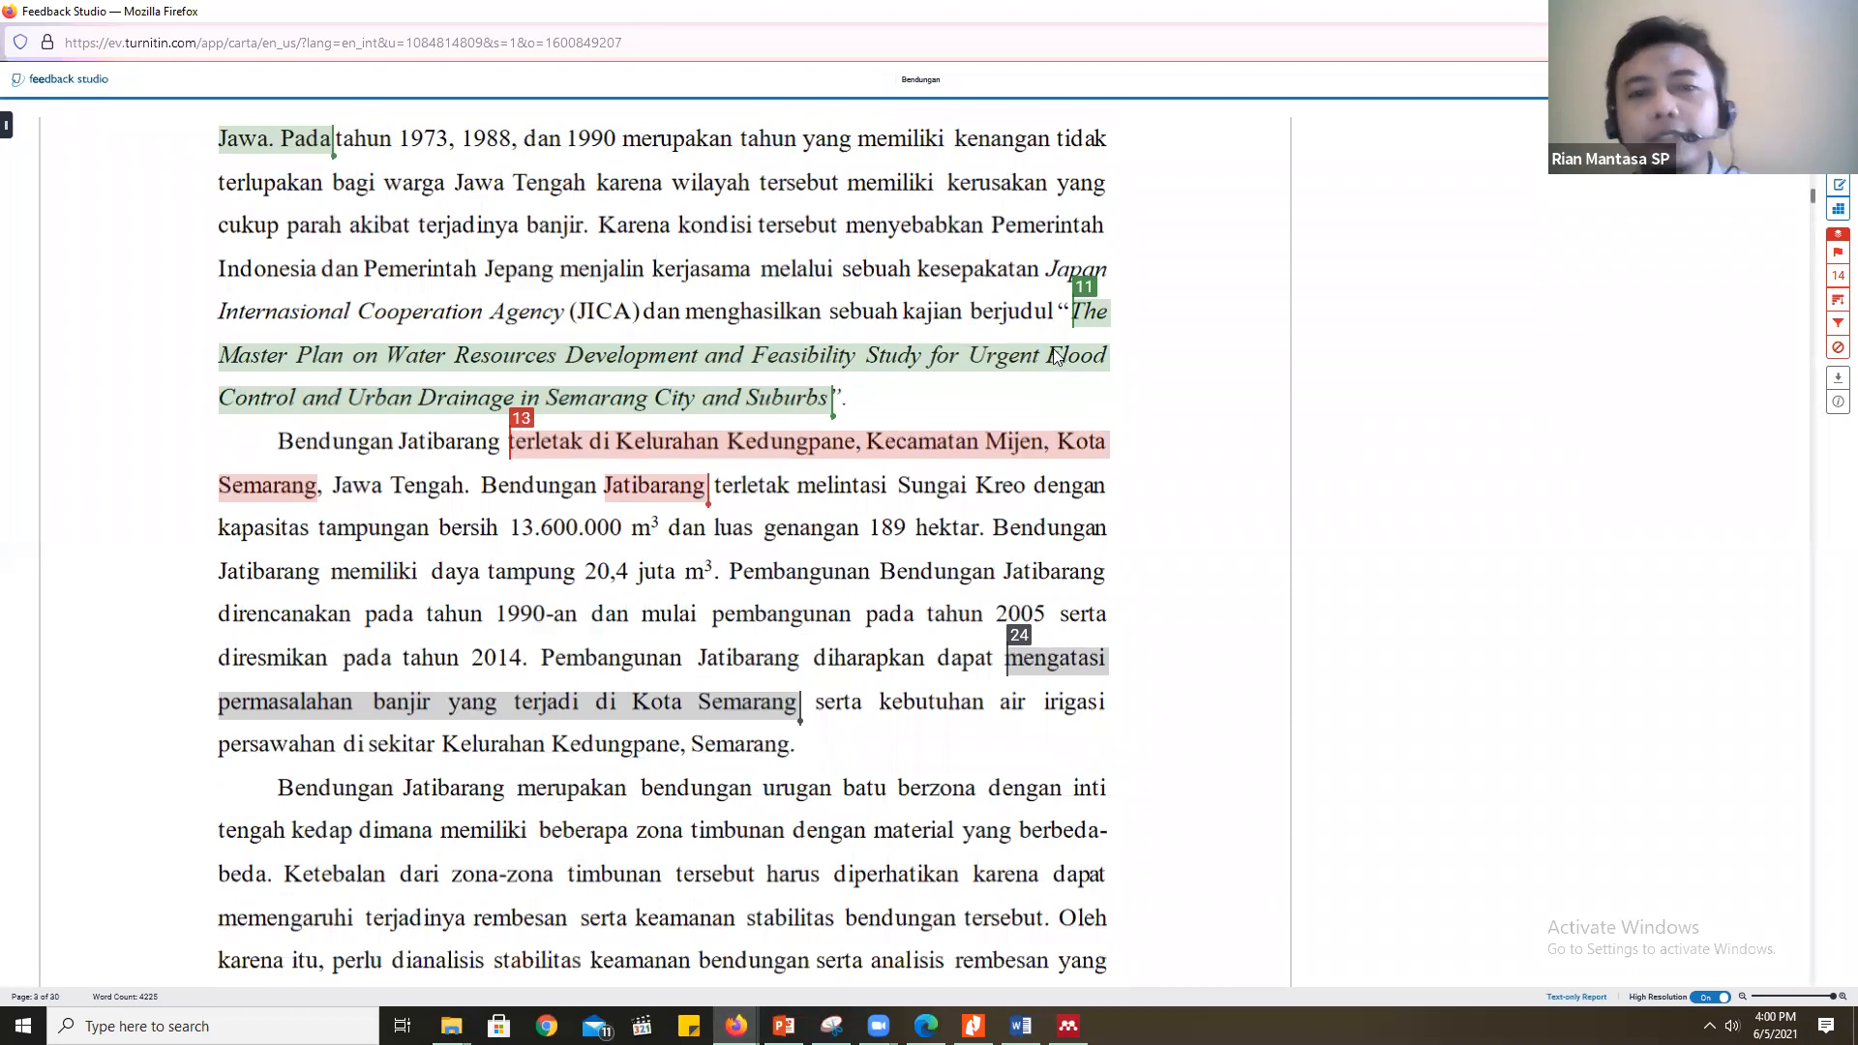
right_click(1055, 356)
click(1159, 322)
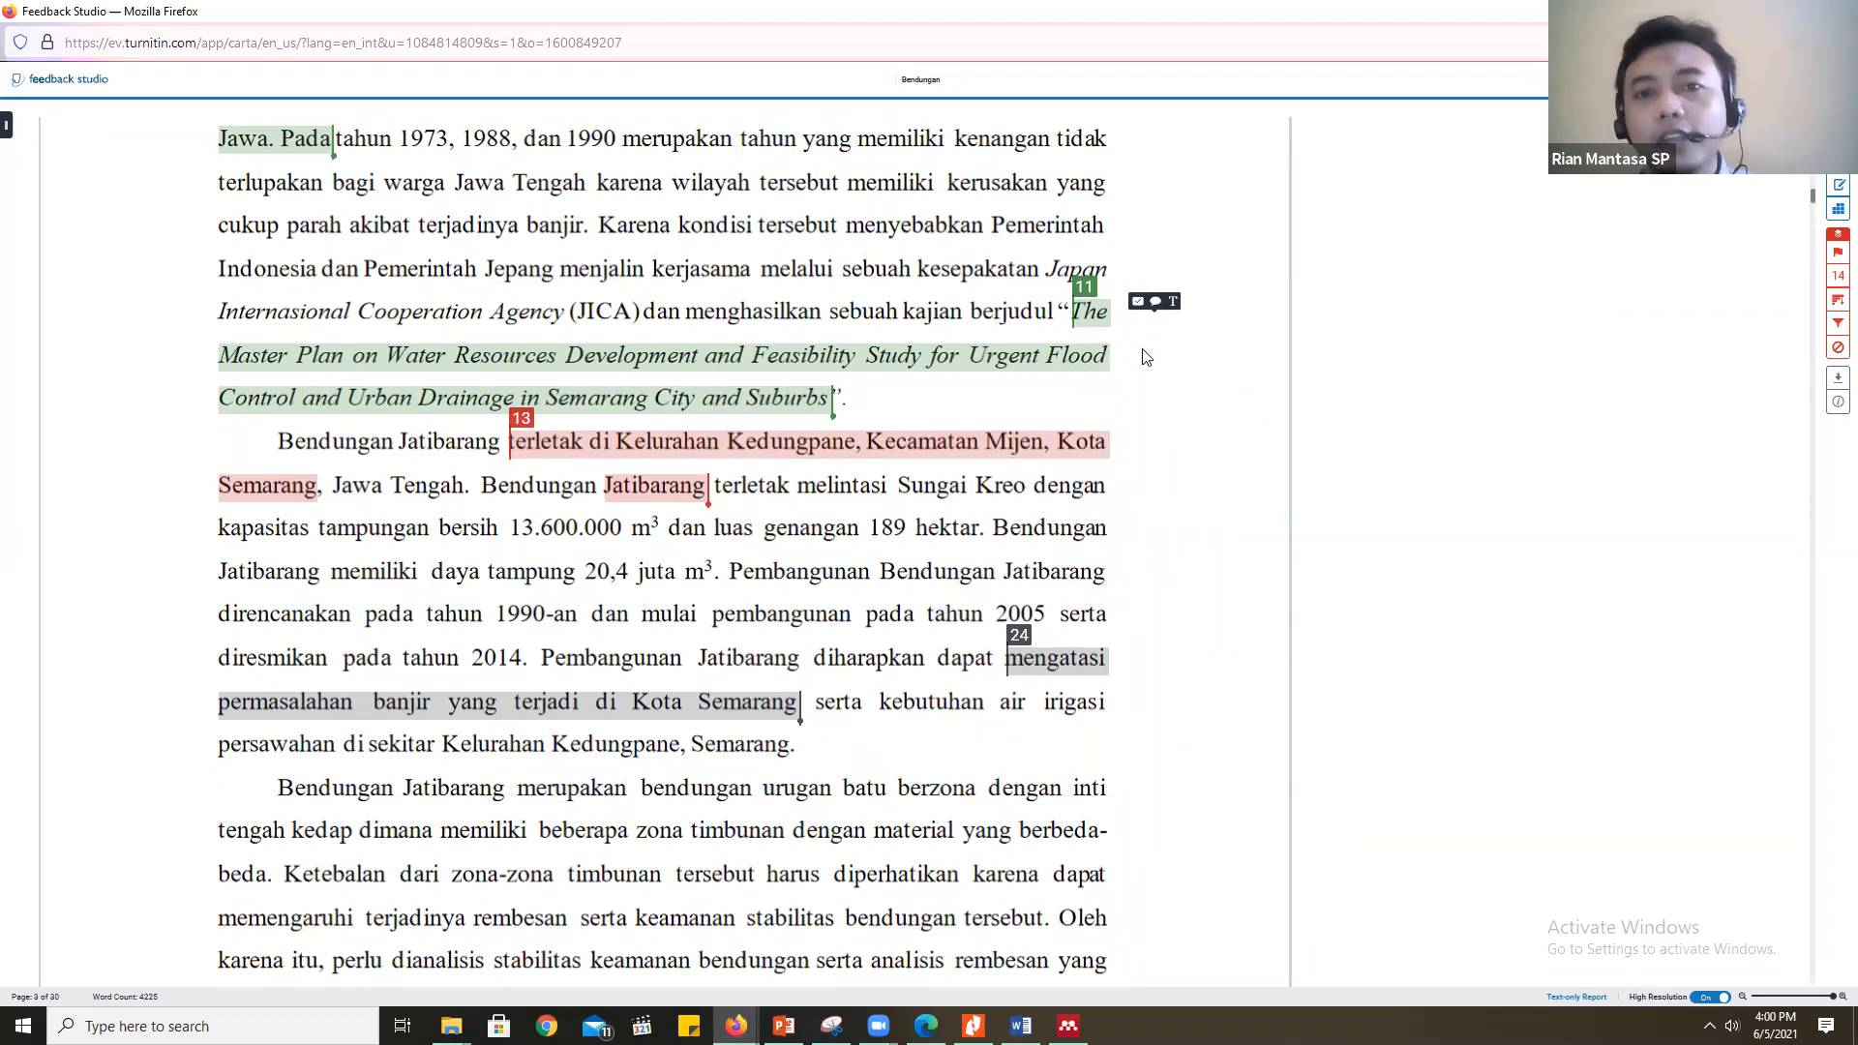
click(1164, 360)
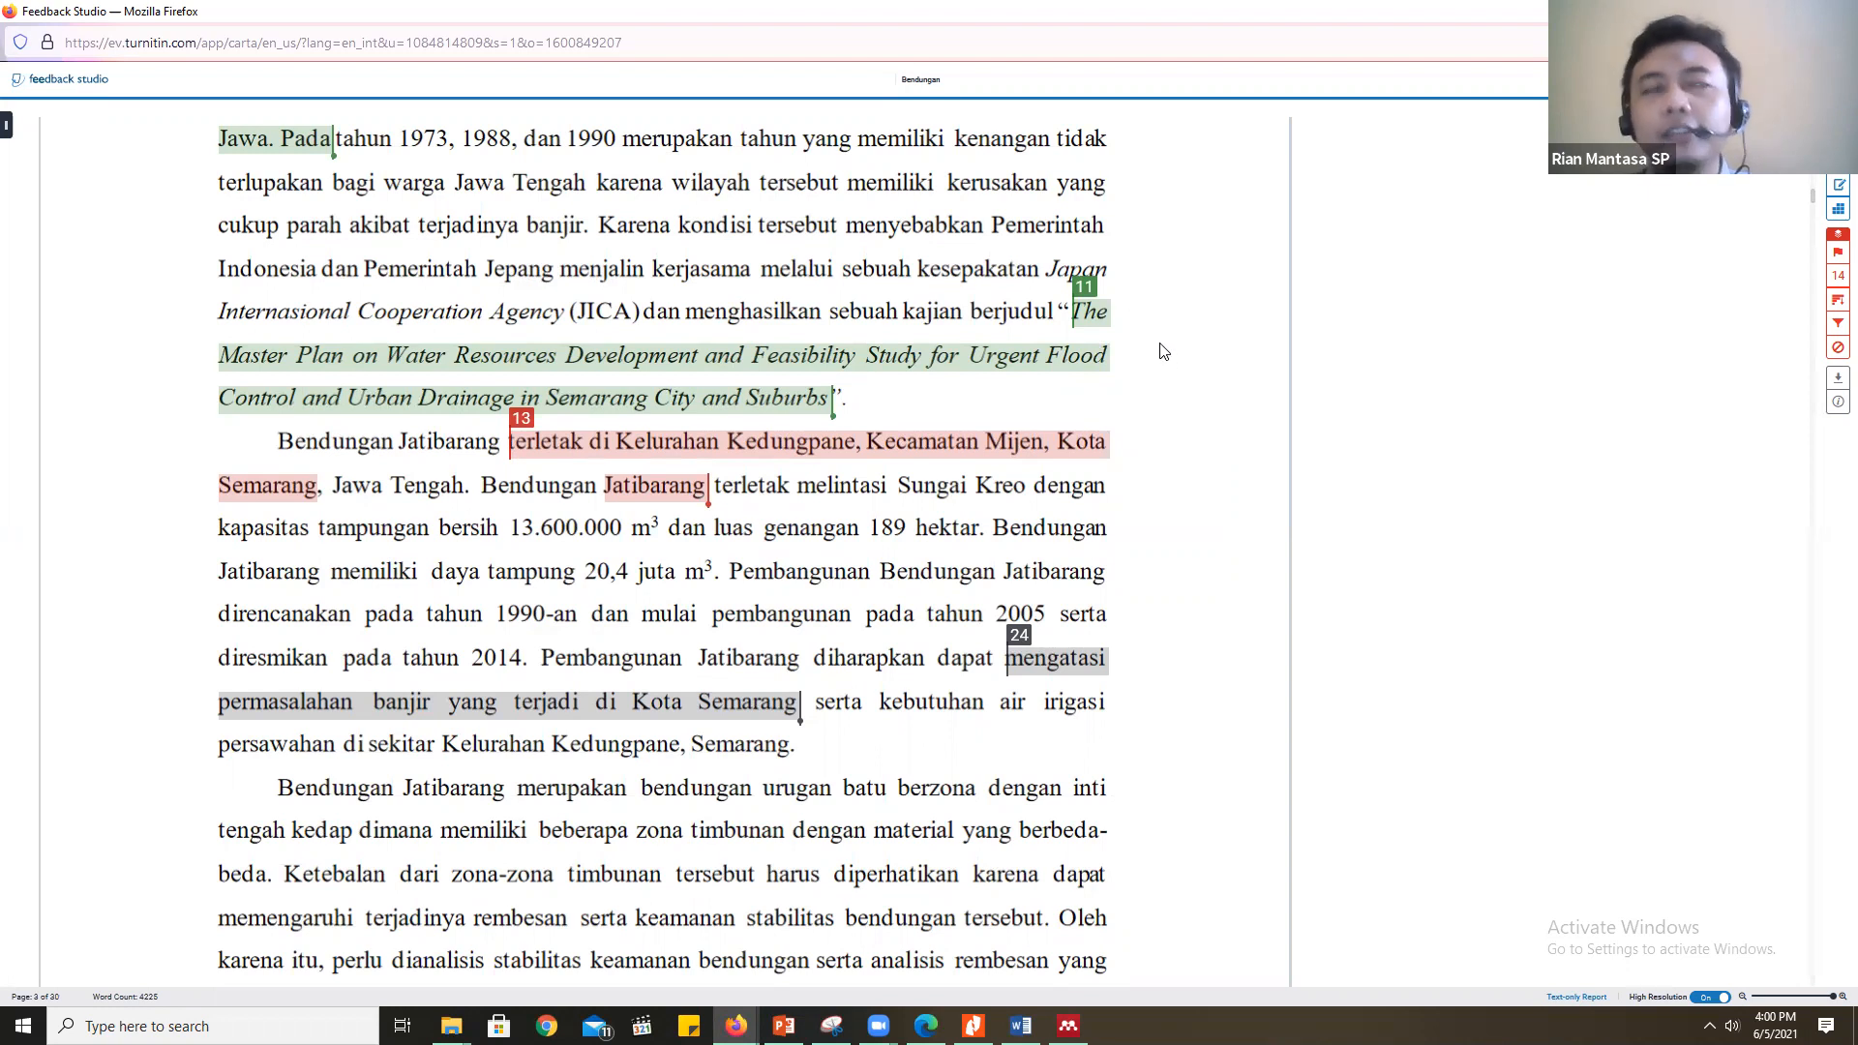
Examine the highlighted matches in the Tujuan Penulisan section and the Tabel 1 Tinjauan Pustaka literature table
scroll(1160, 345, down, 3)
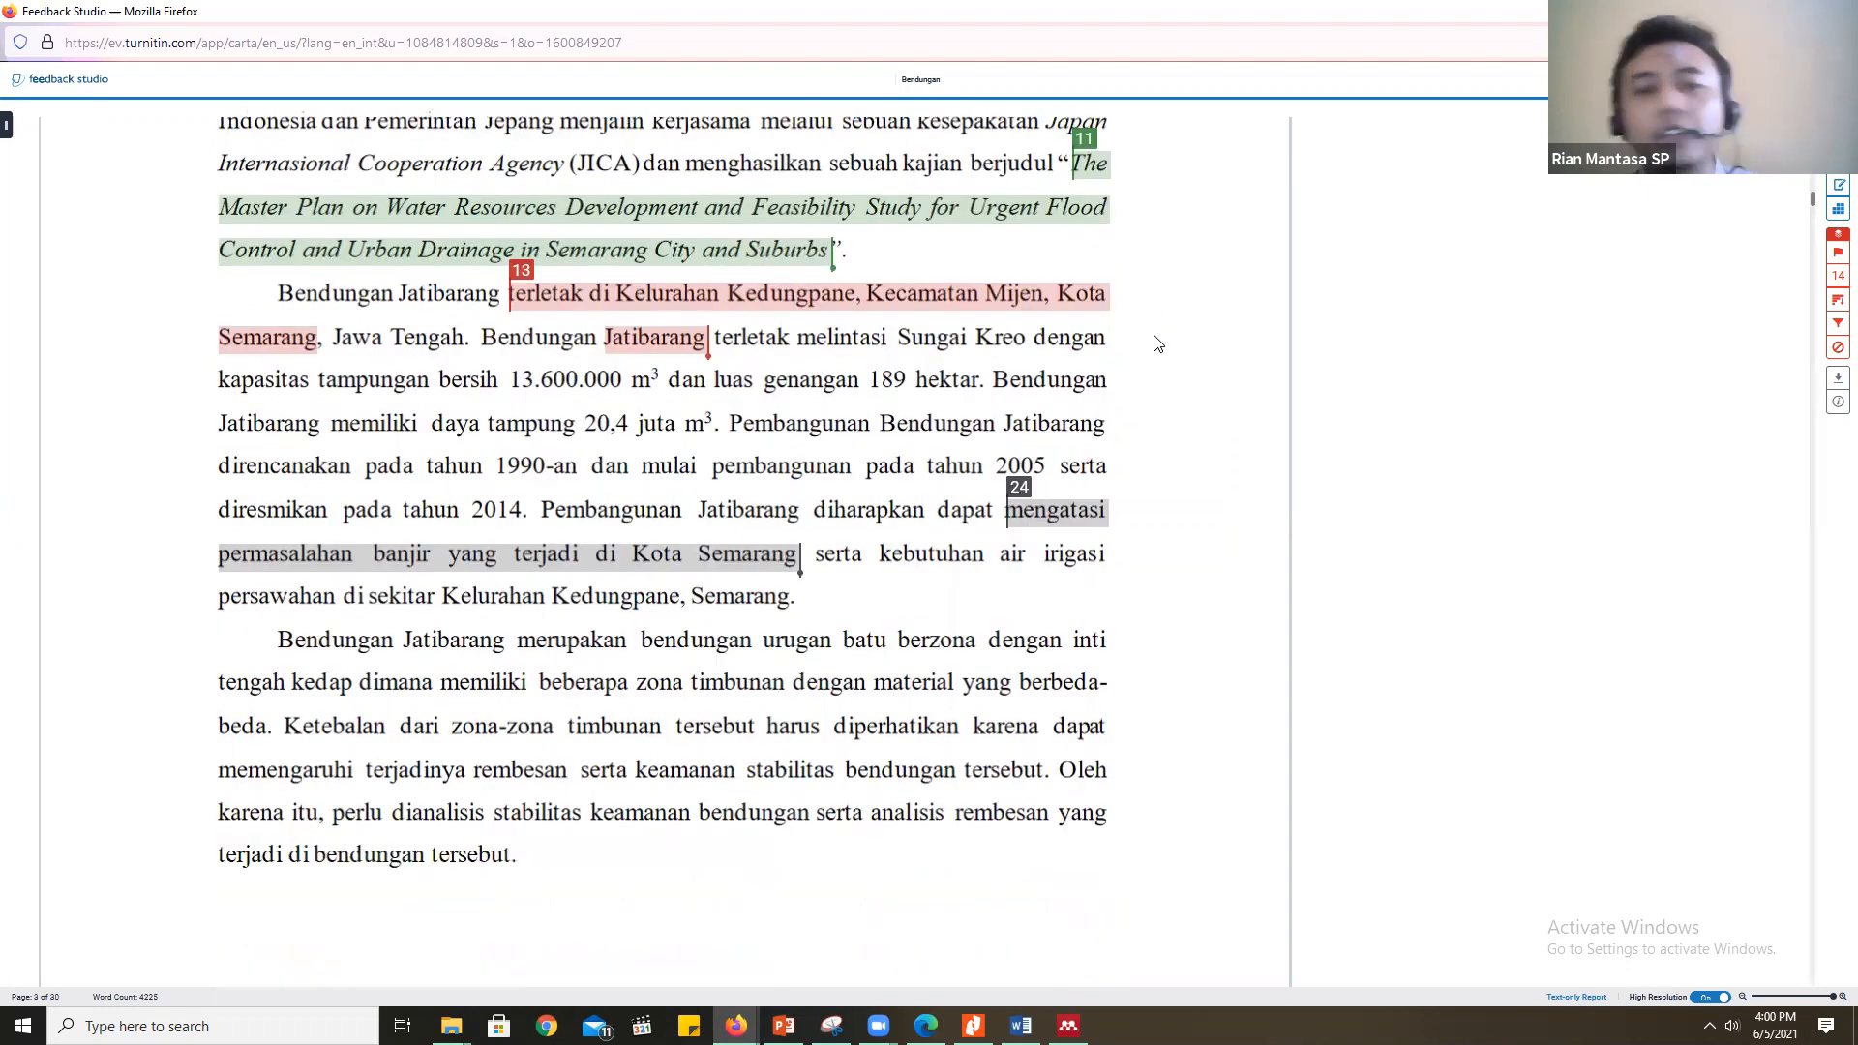
scroll(1157, 373, down, 6)
scroll(1155, 381, down, 10)
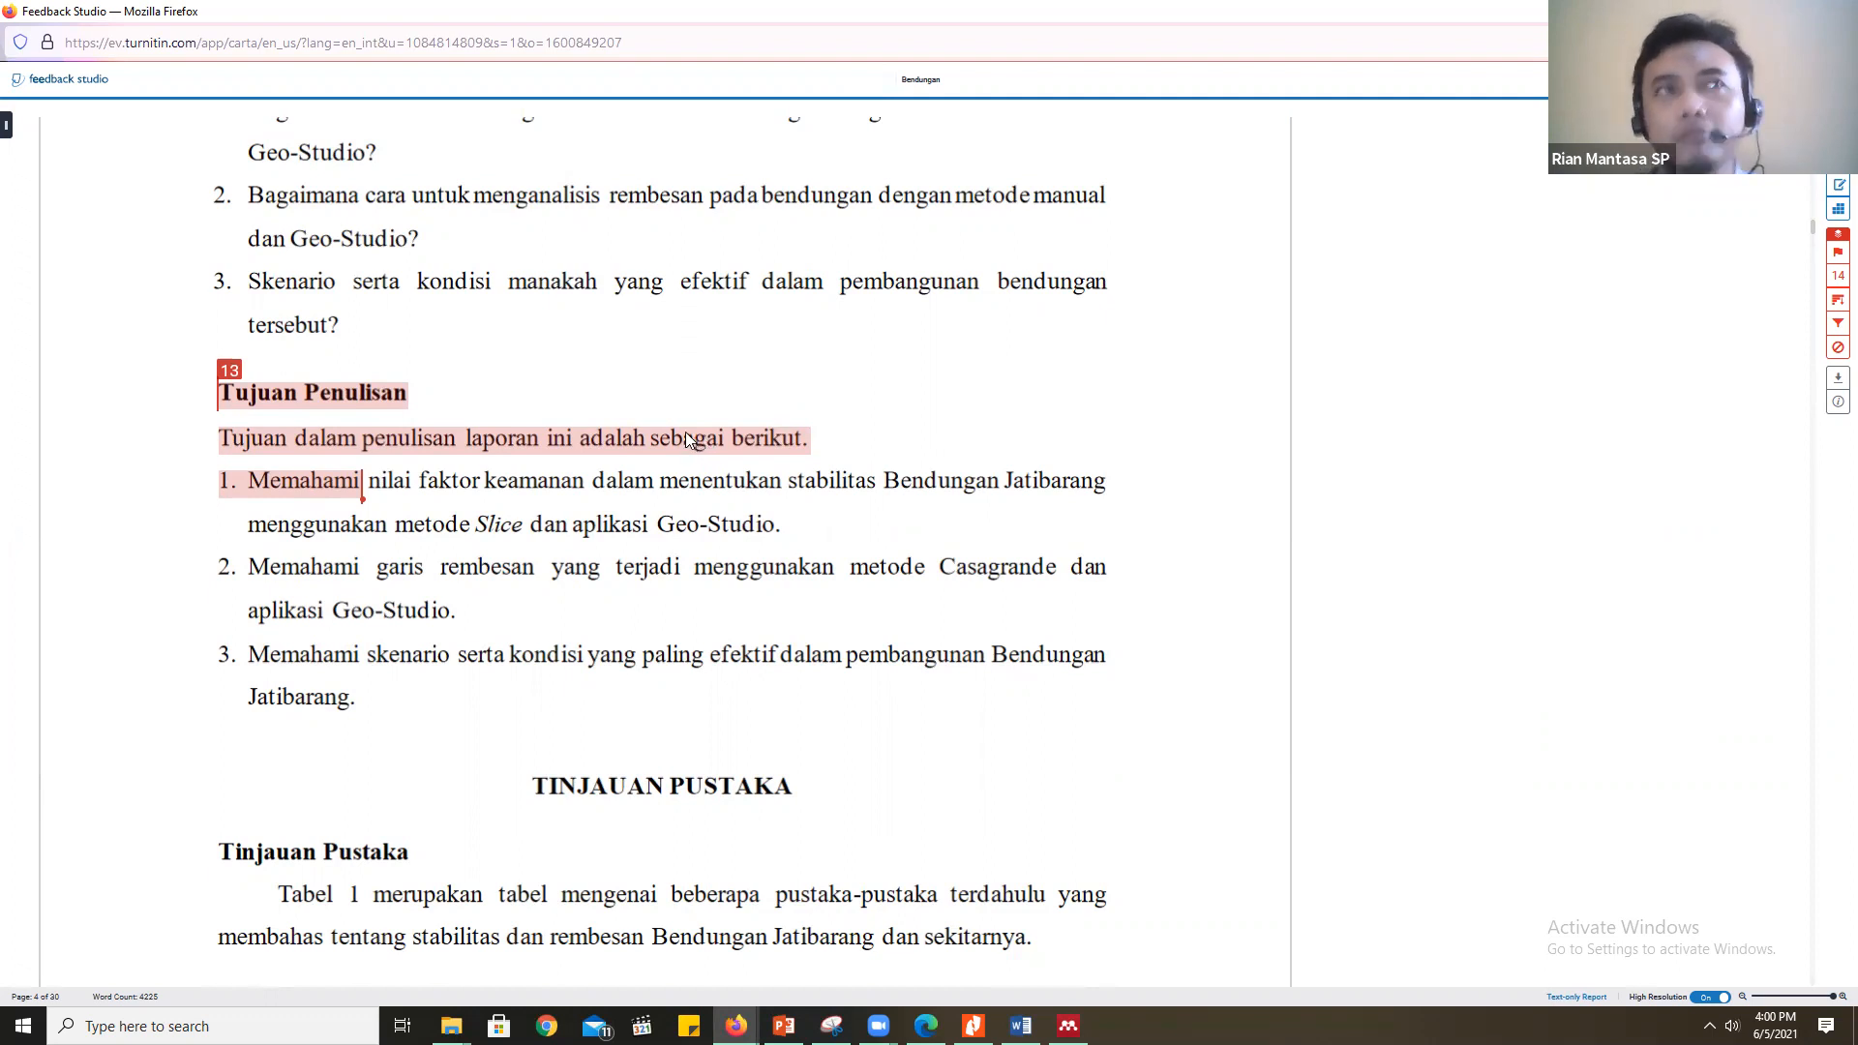
scroll(685, 432, down, 3)
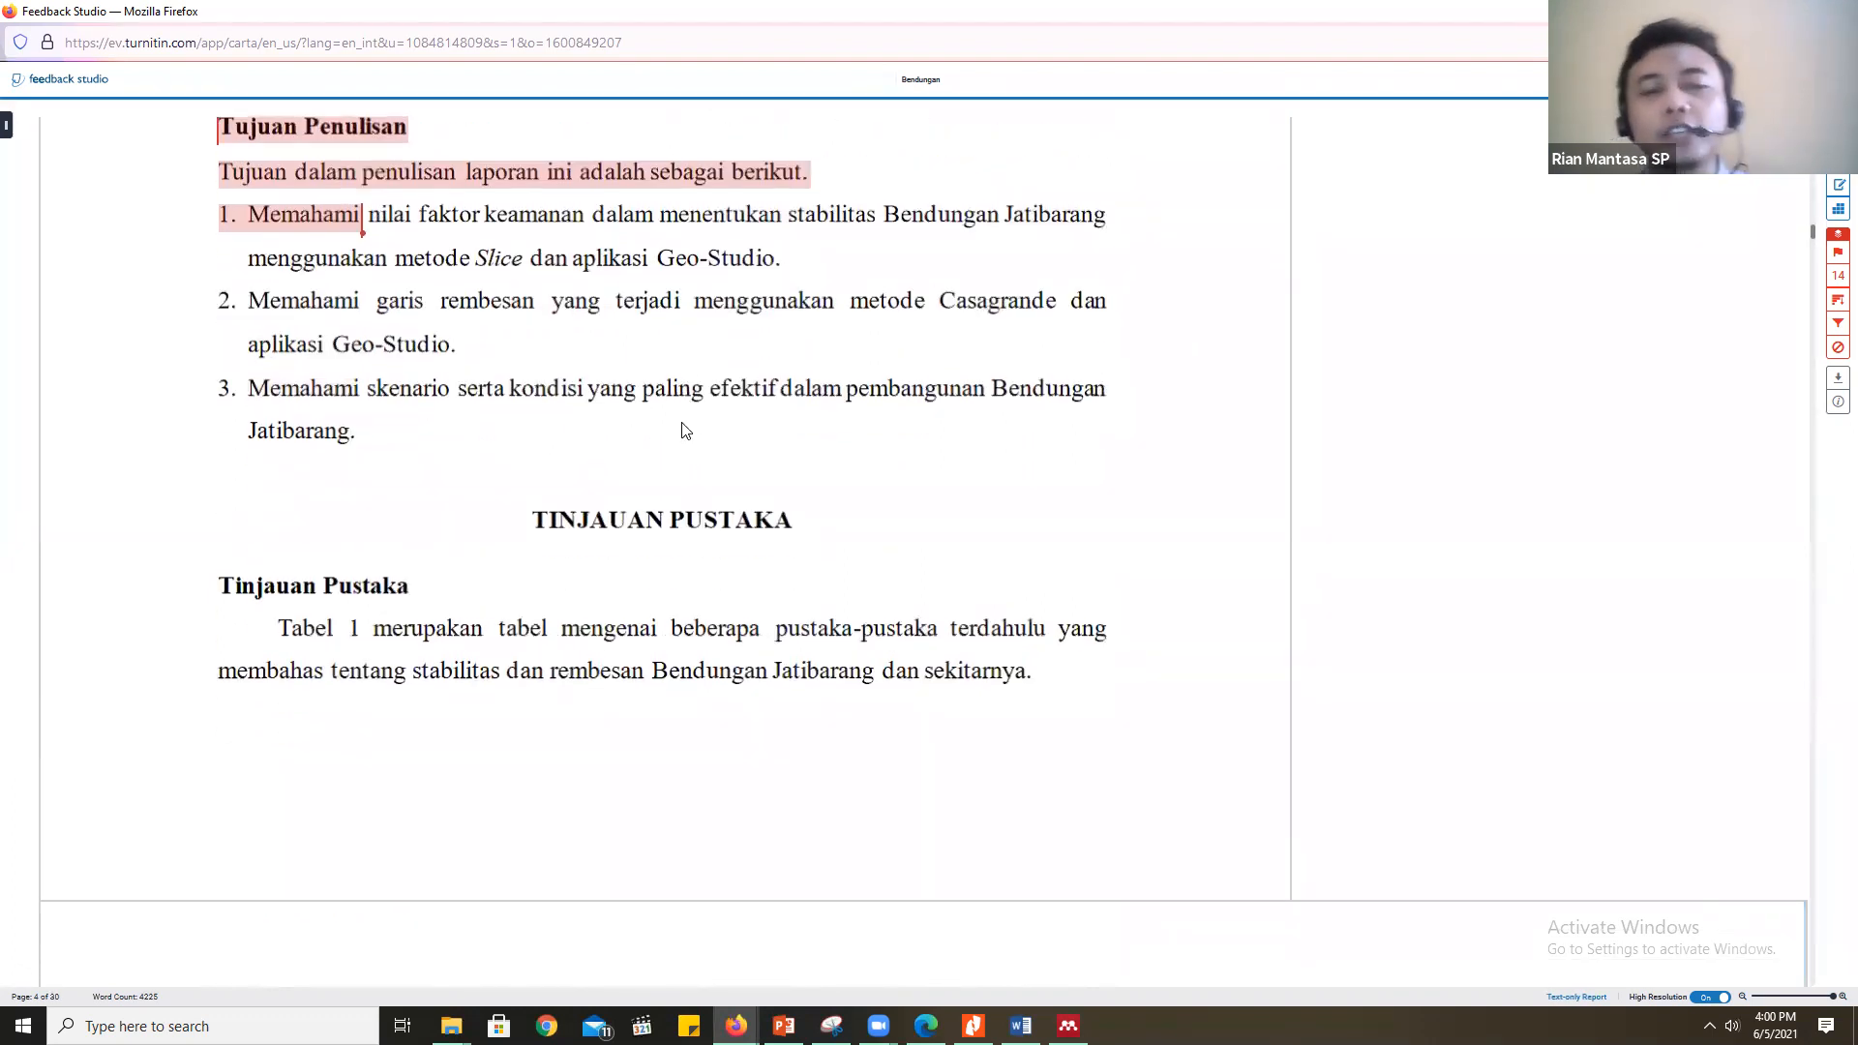
scroll(686, 432, down, 1)
scroll(682, 431, down, 8)
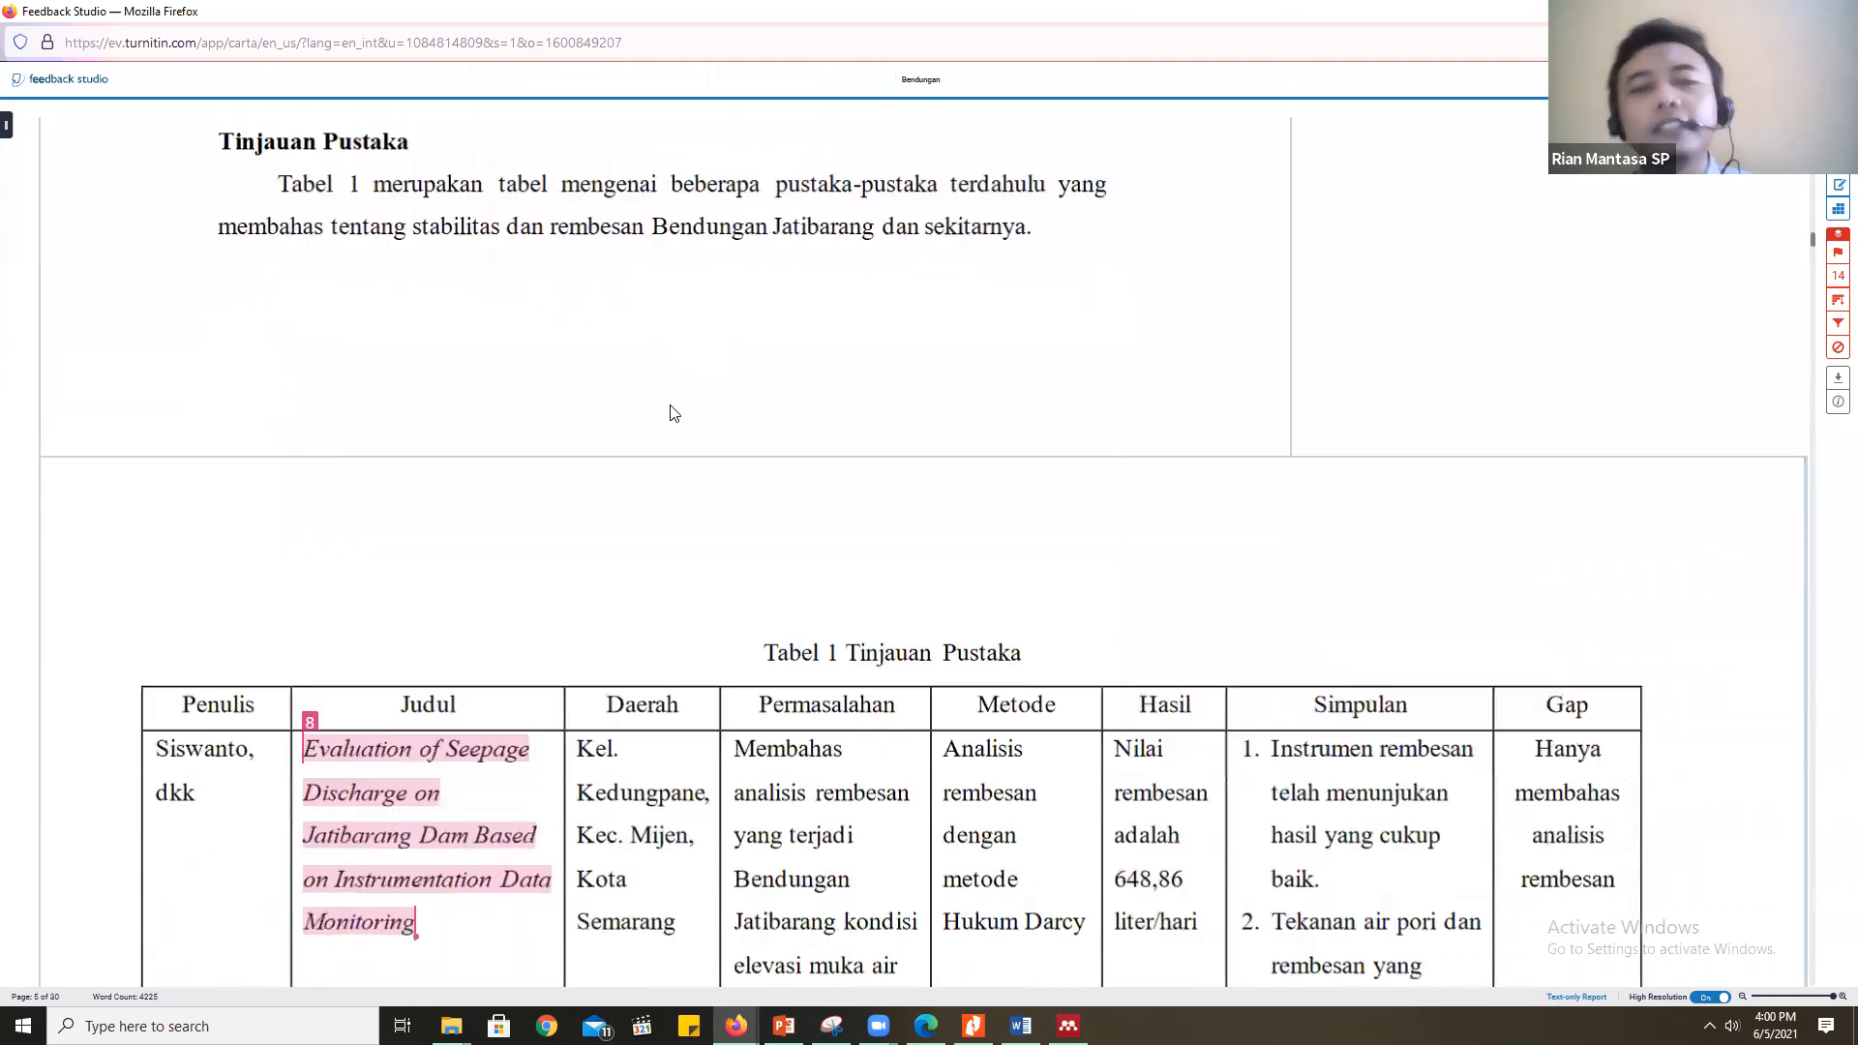
scroll(674, 413, down, 3)
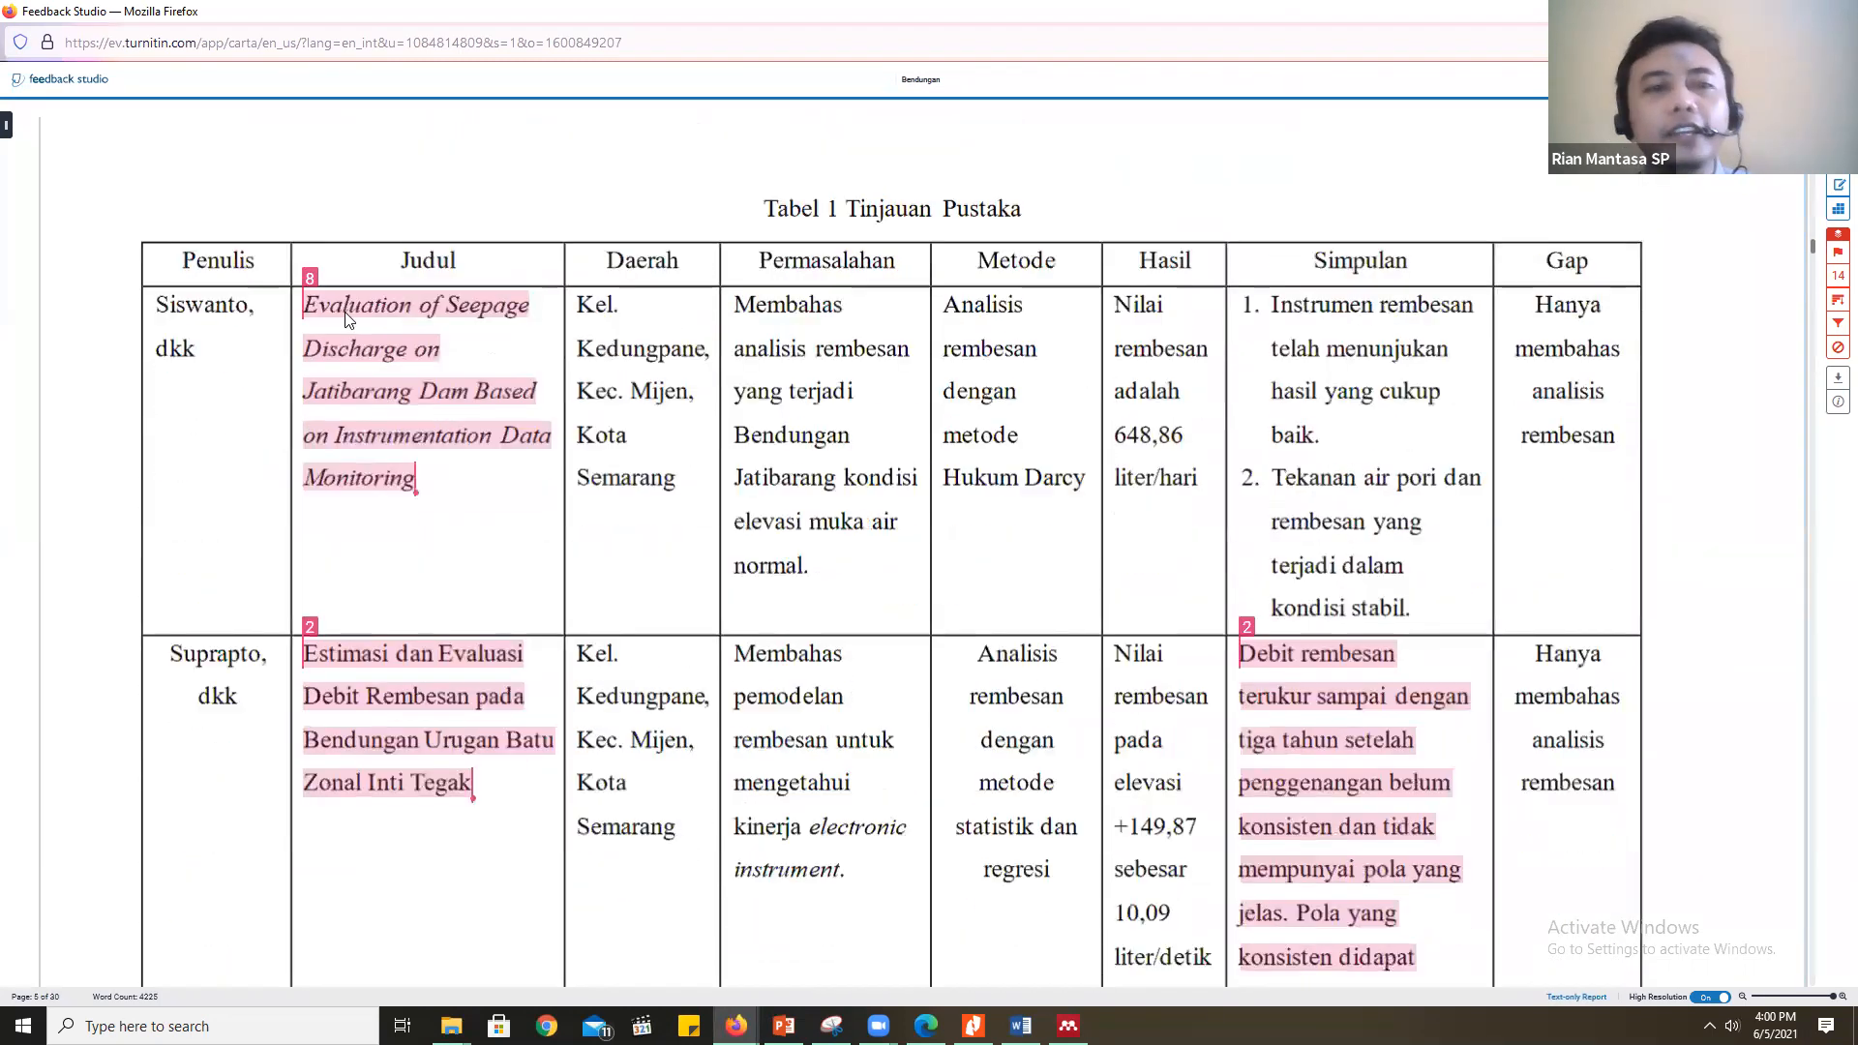
scroll(395, 577, down, 3)
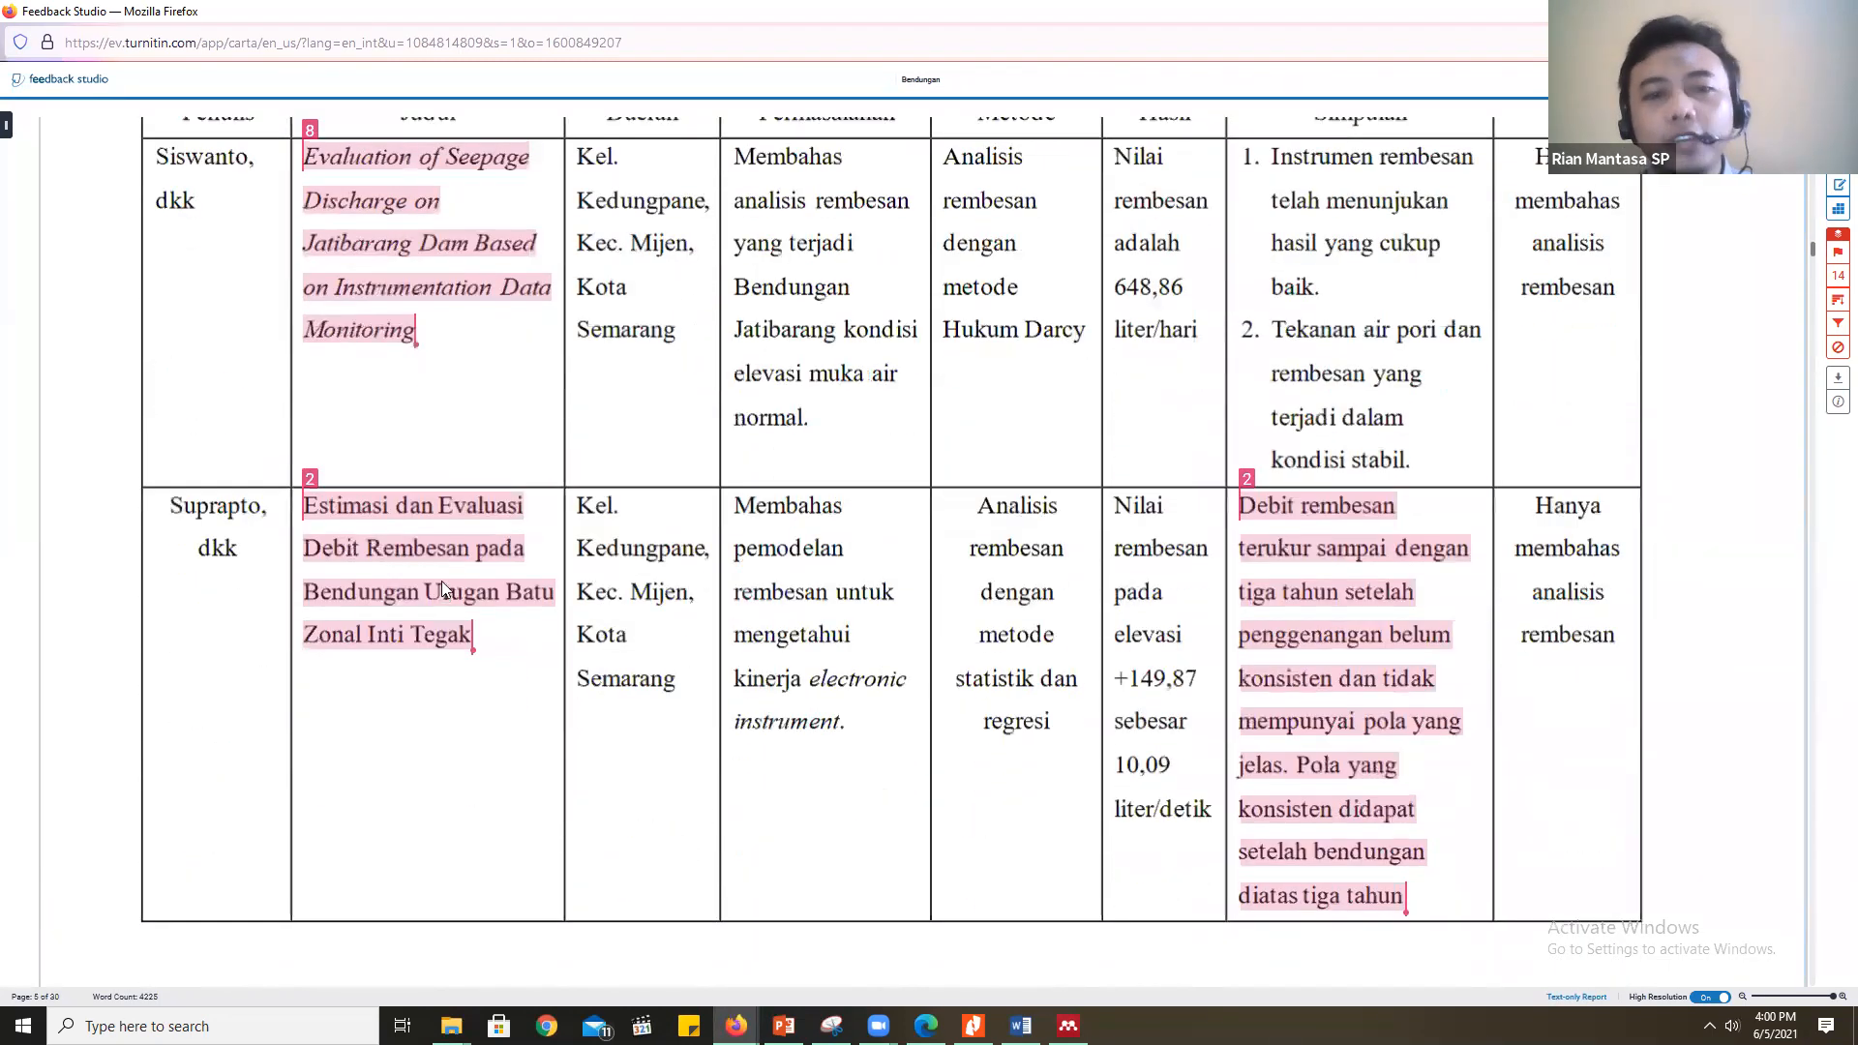
Examine the highlighted matches in the remaining literature table rows and in the Bendungan Urugan section with its Tabel 2
scroll(455, 424, up, 2)
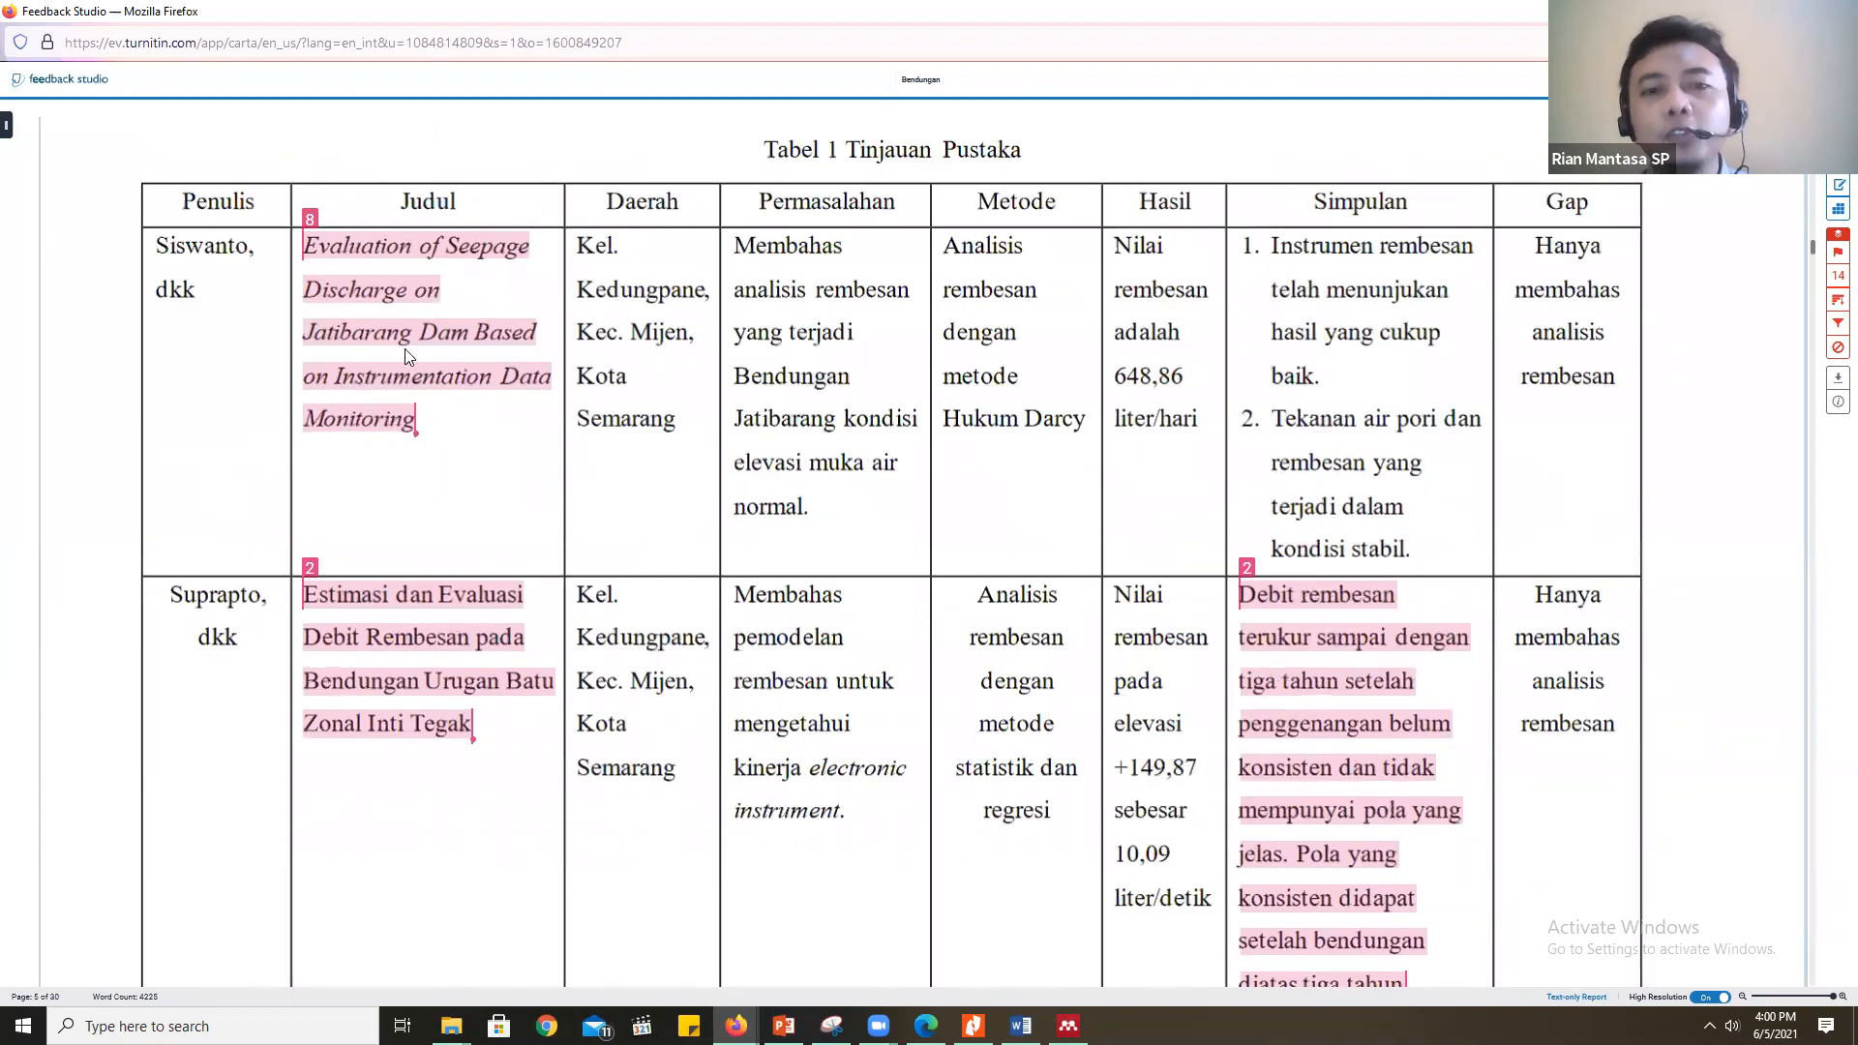
scroll(405, 346, down, 12)
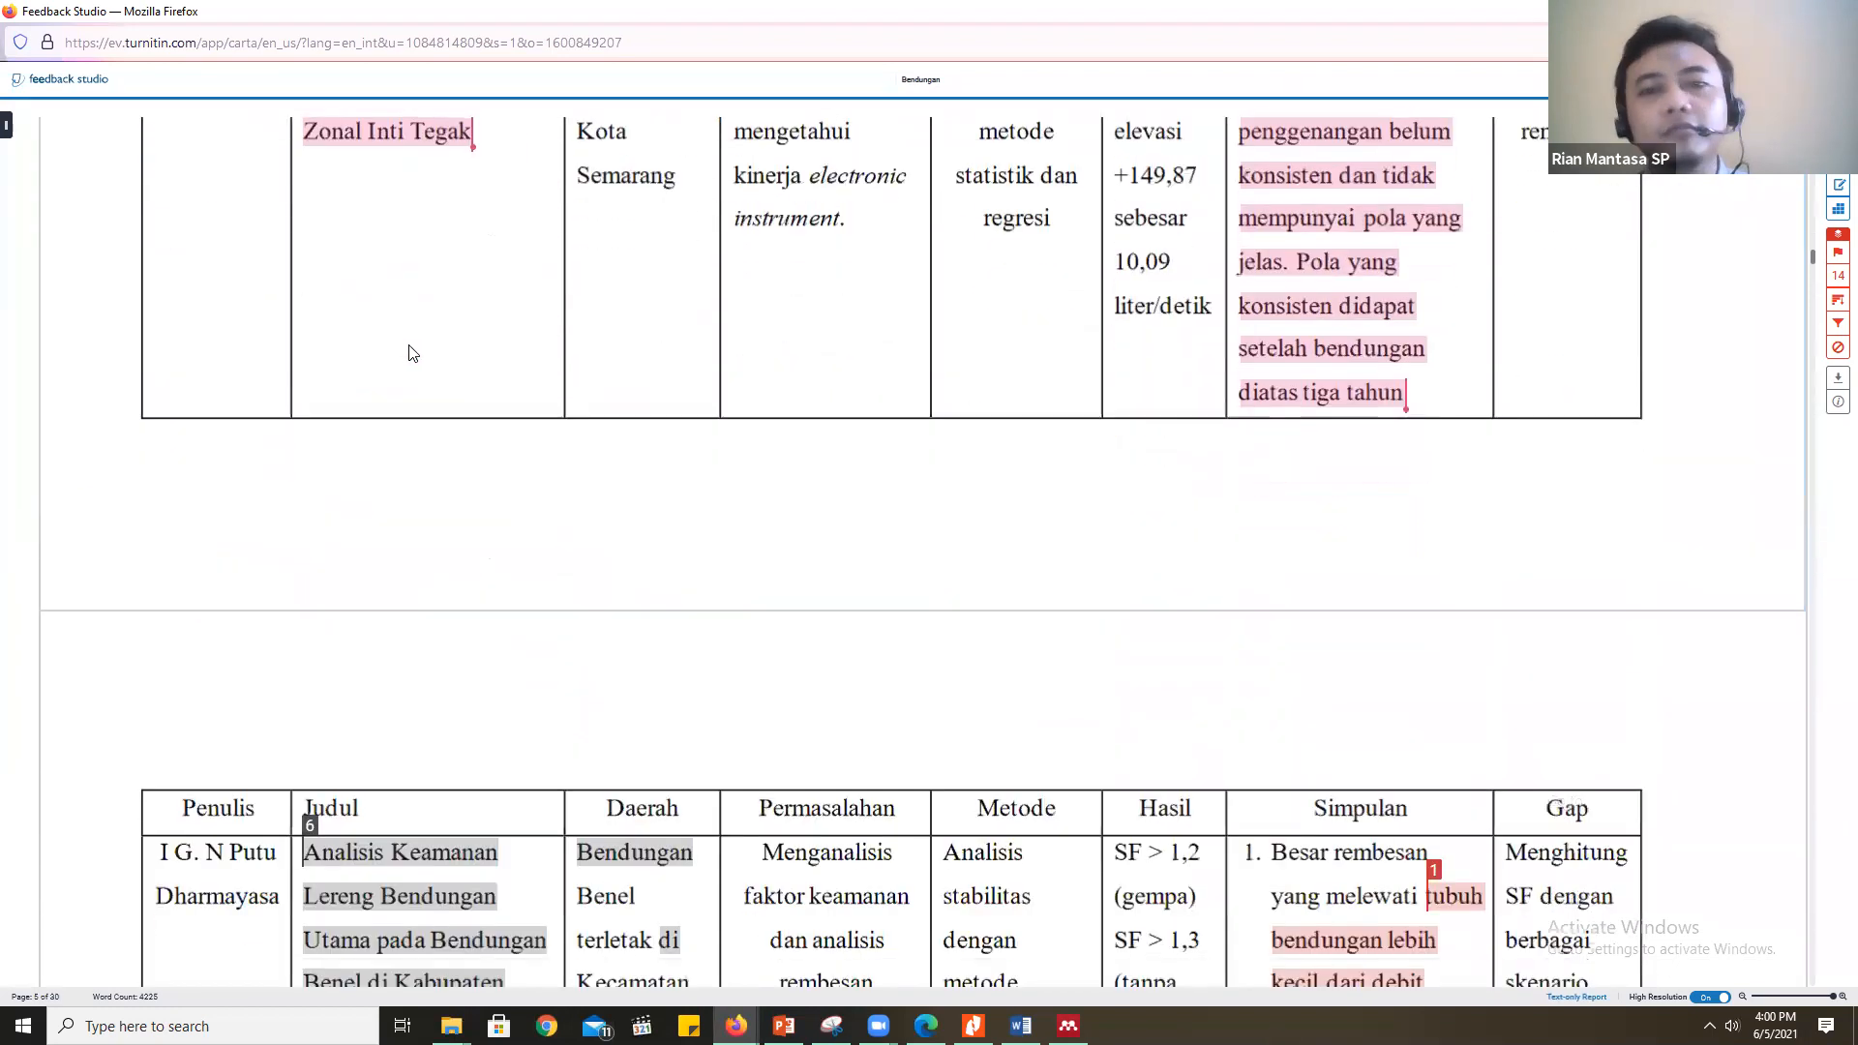
scroll(327, 440, down, 1)
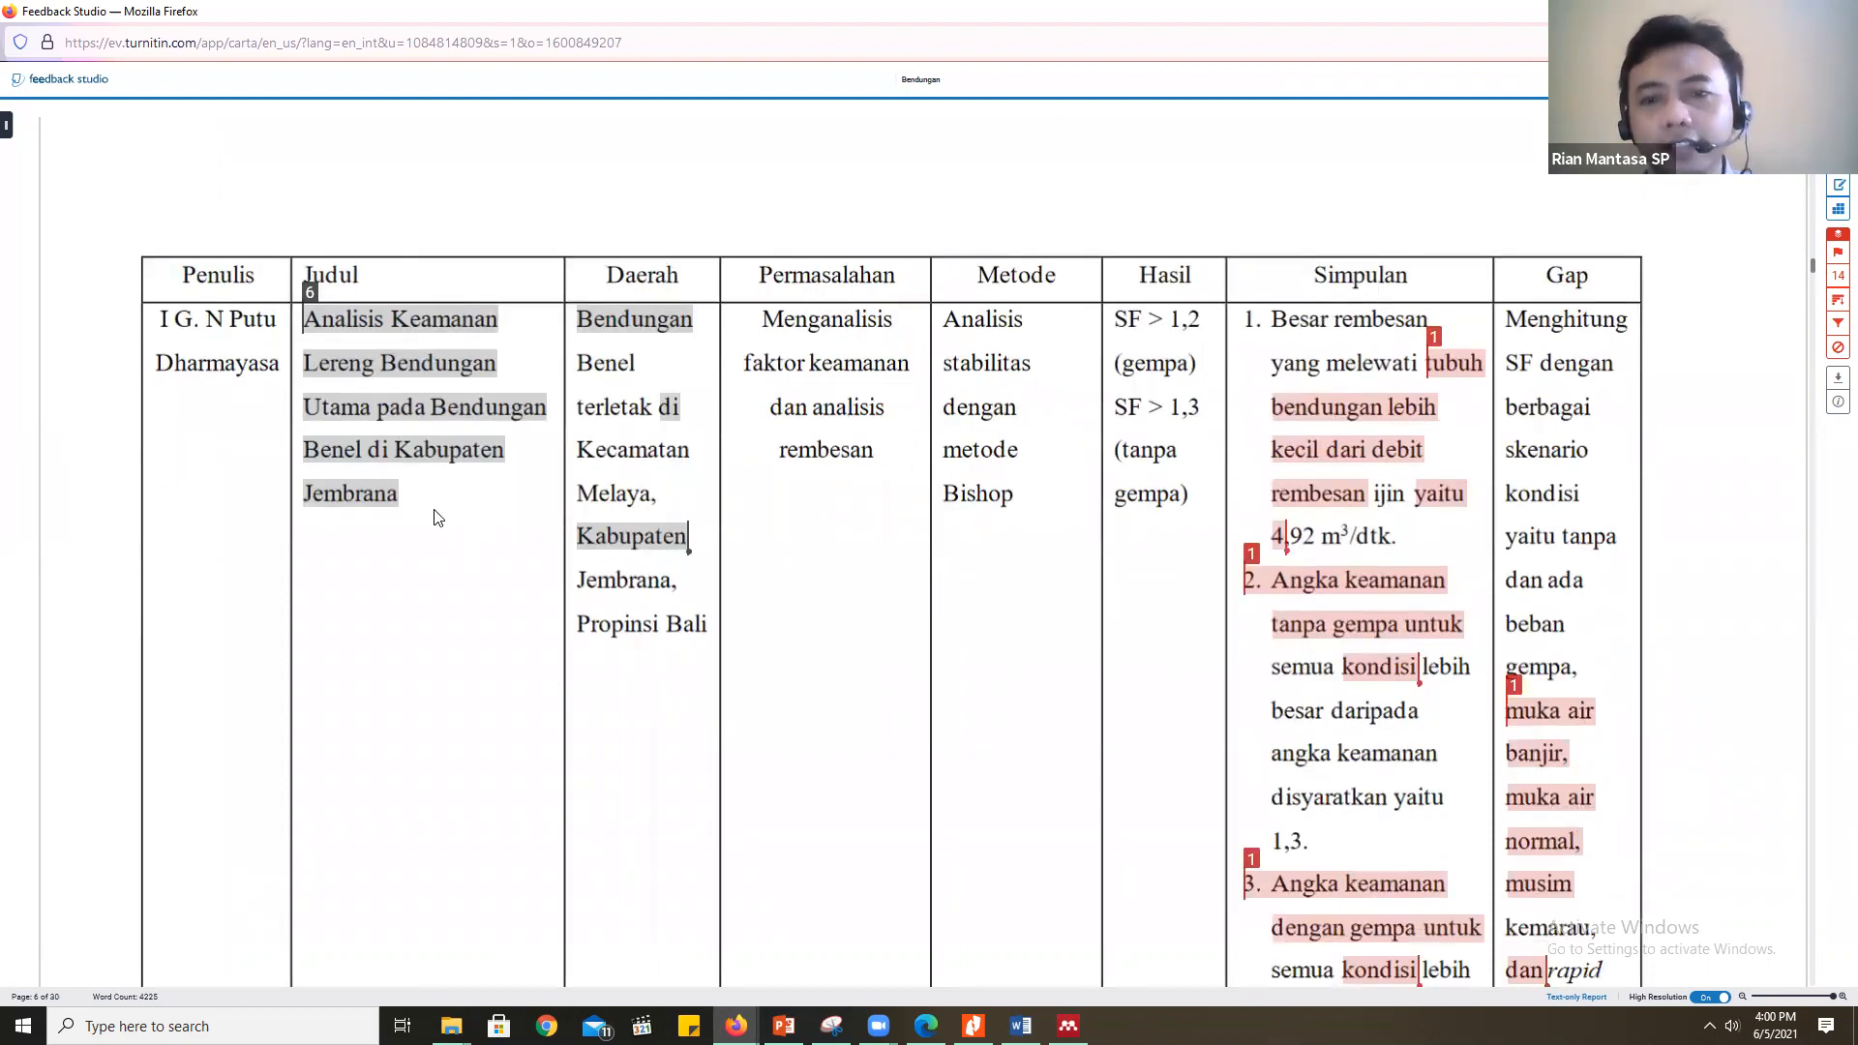
scroll(433, 508, down, 7)
scroll(457, 496, down, 7)
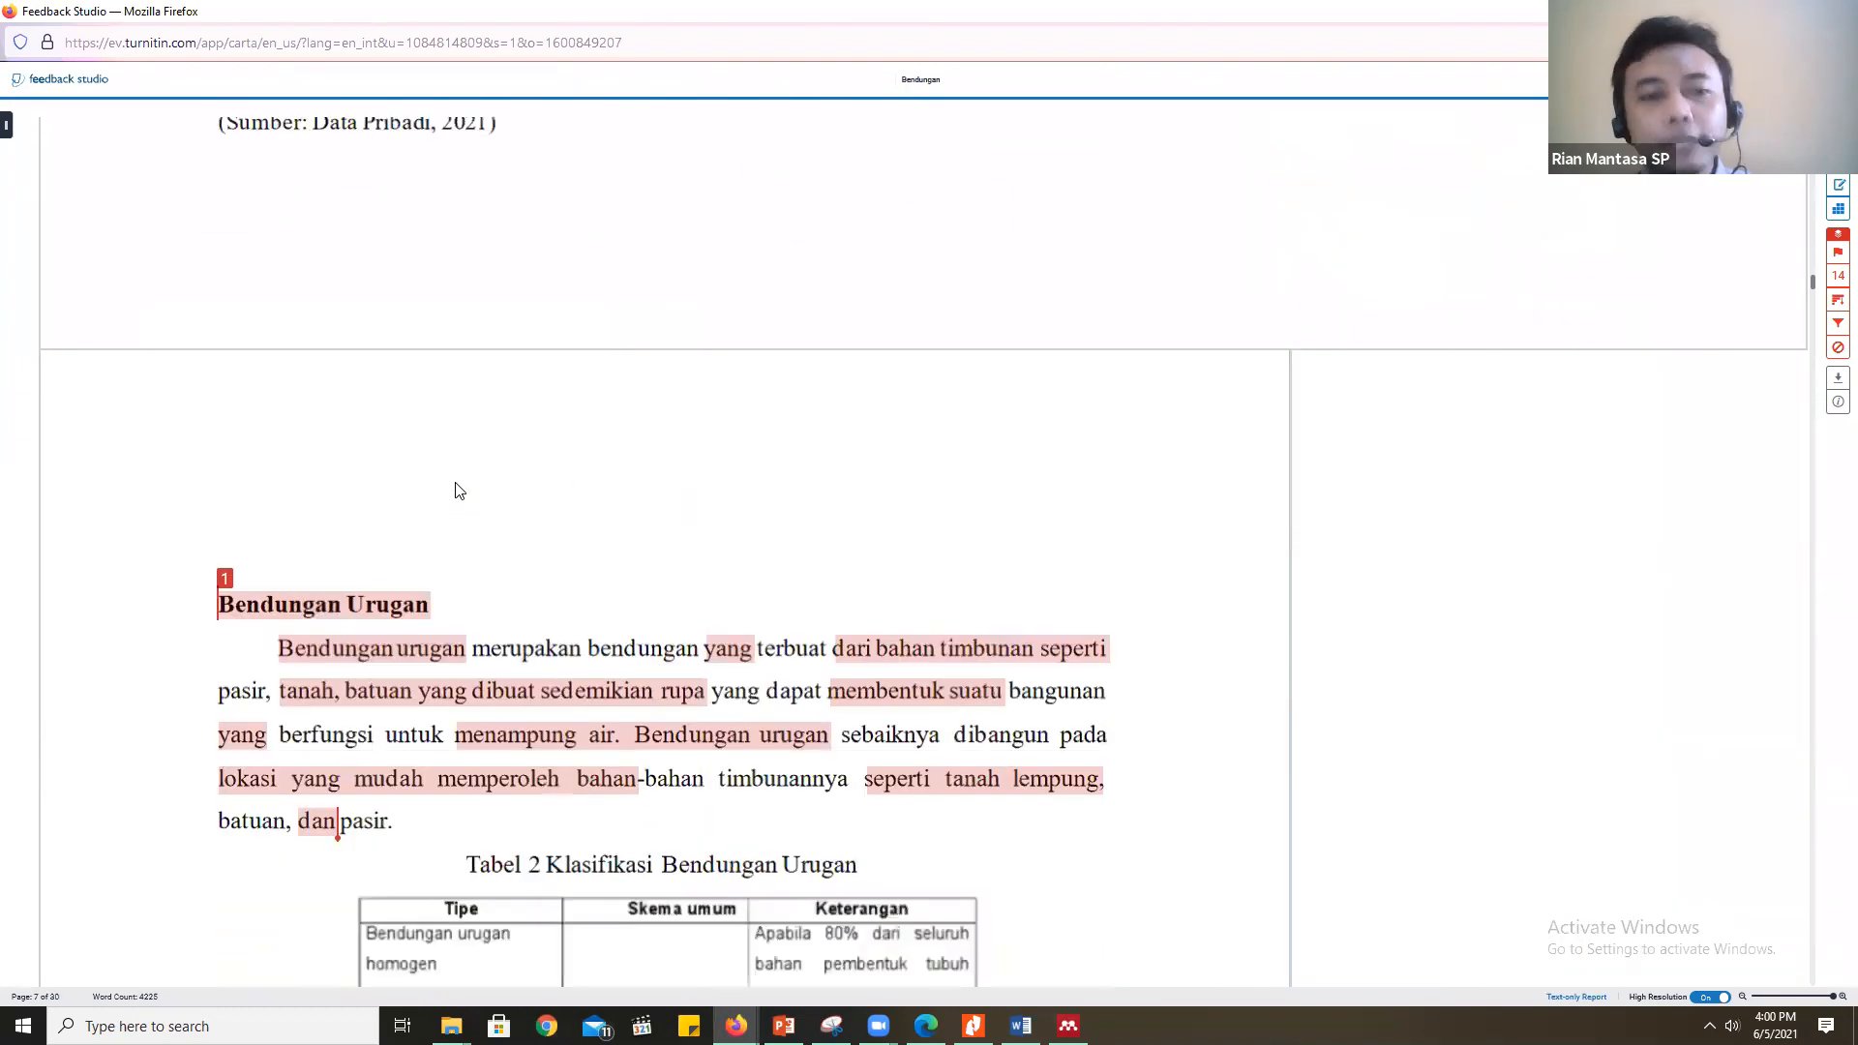
scroll(414, 269, down, 8)
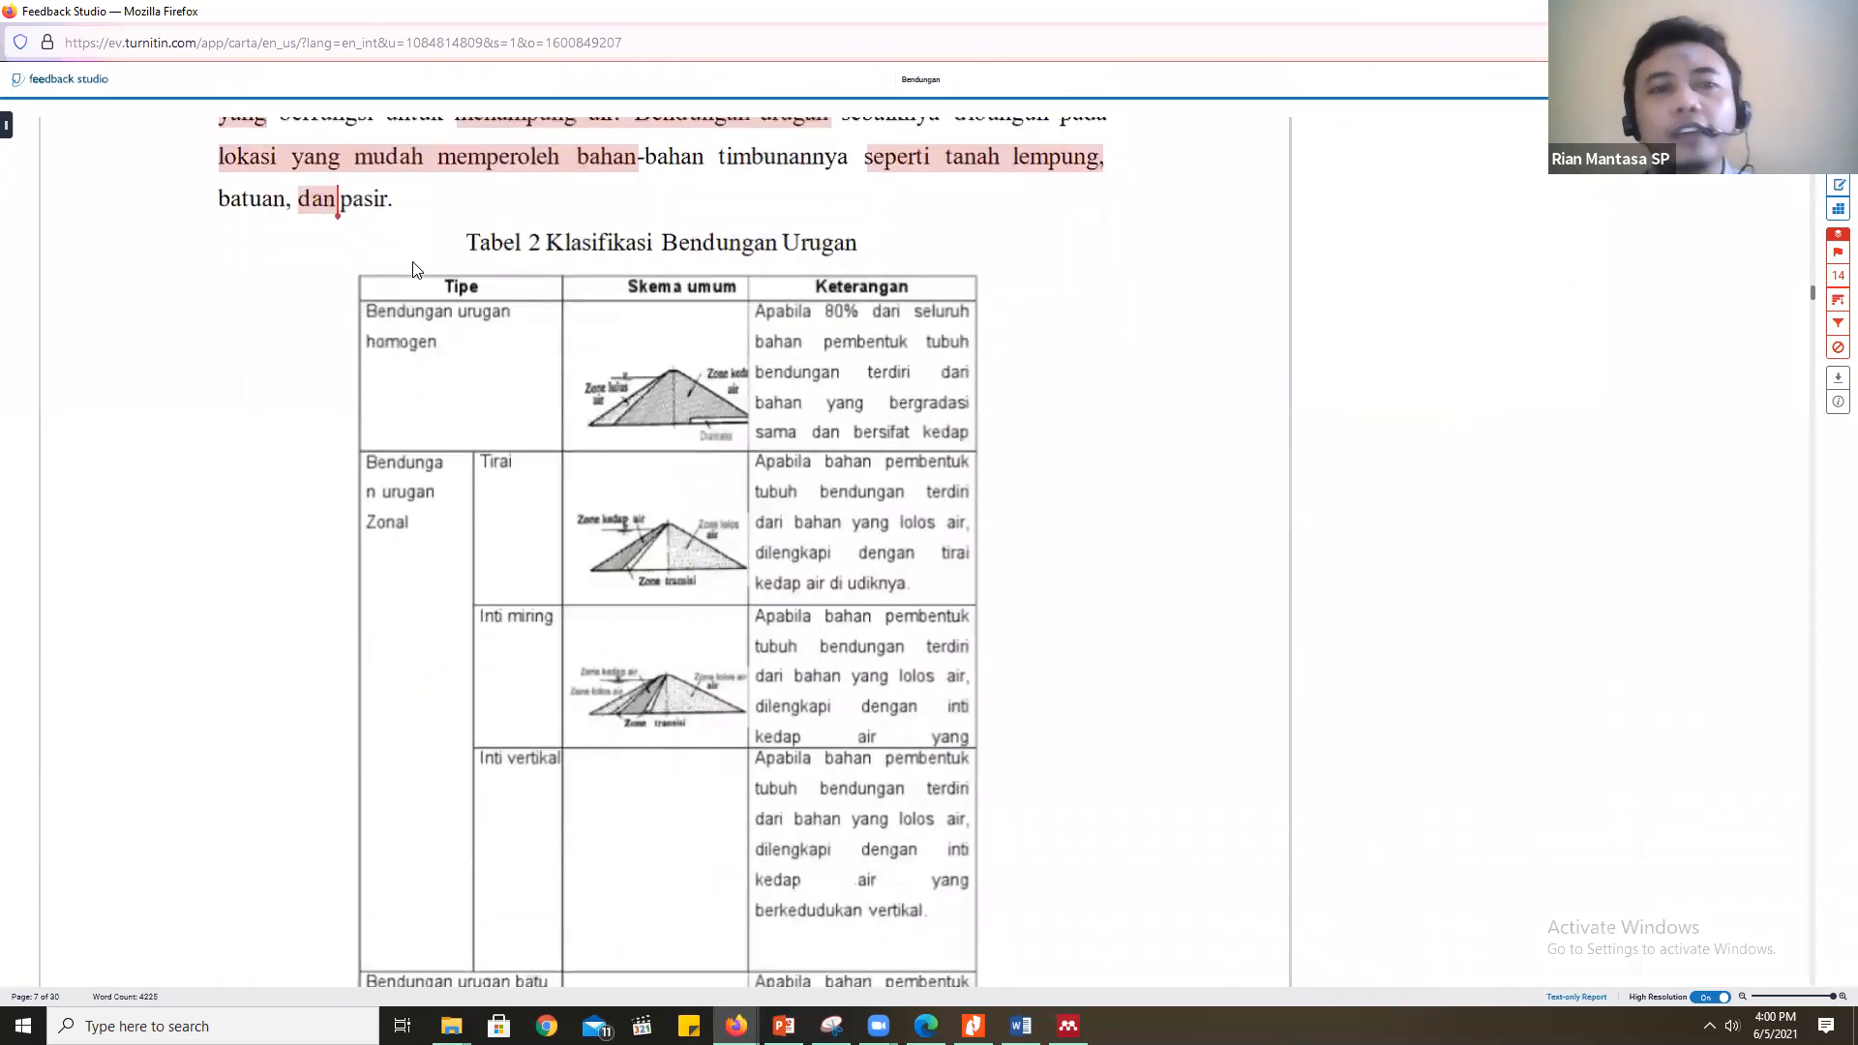
Examine the highlighted matches from Analisis Stabilitas Bendungan through the Pemodelan 2D menggunakan Geo-Studio paragraph
scroll(485, 250, down, 8)
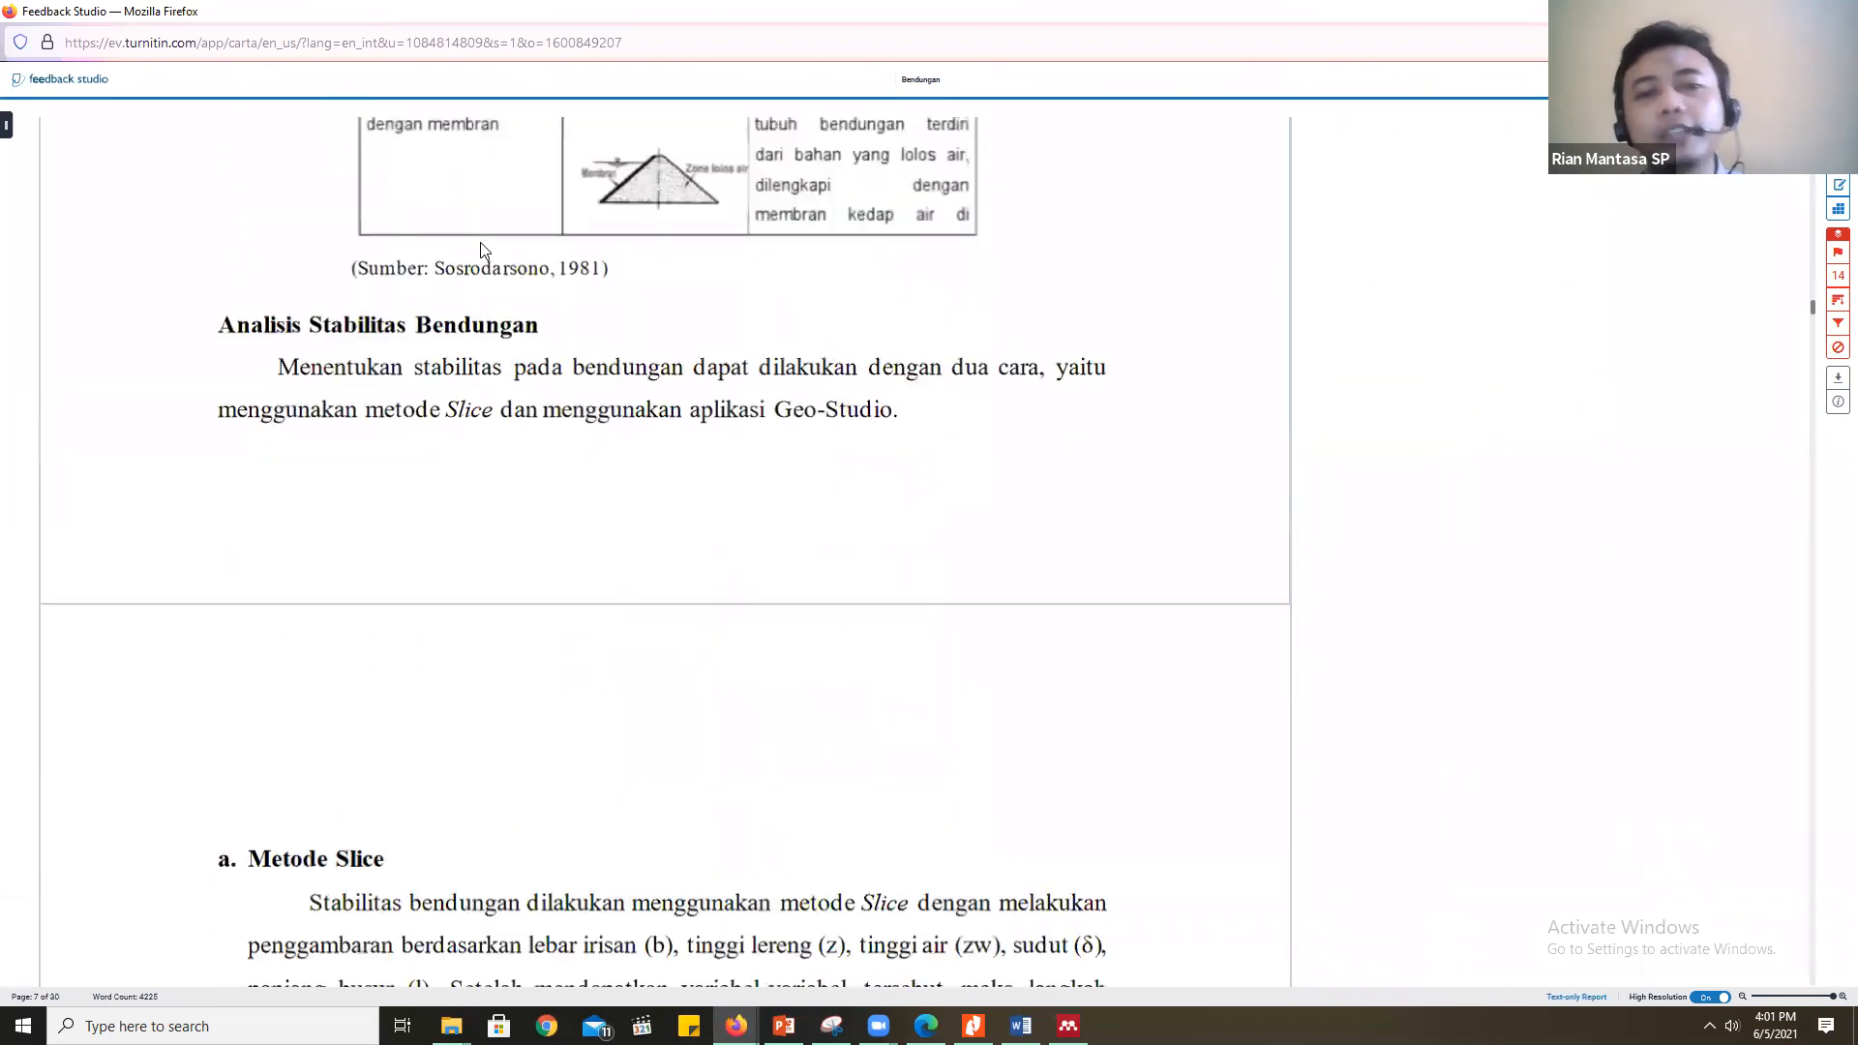
scroll(481, 255, down, 6)
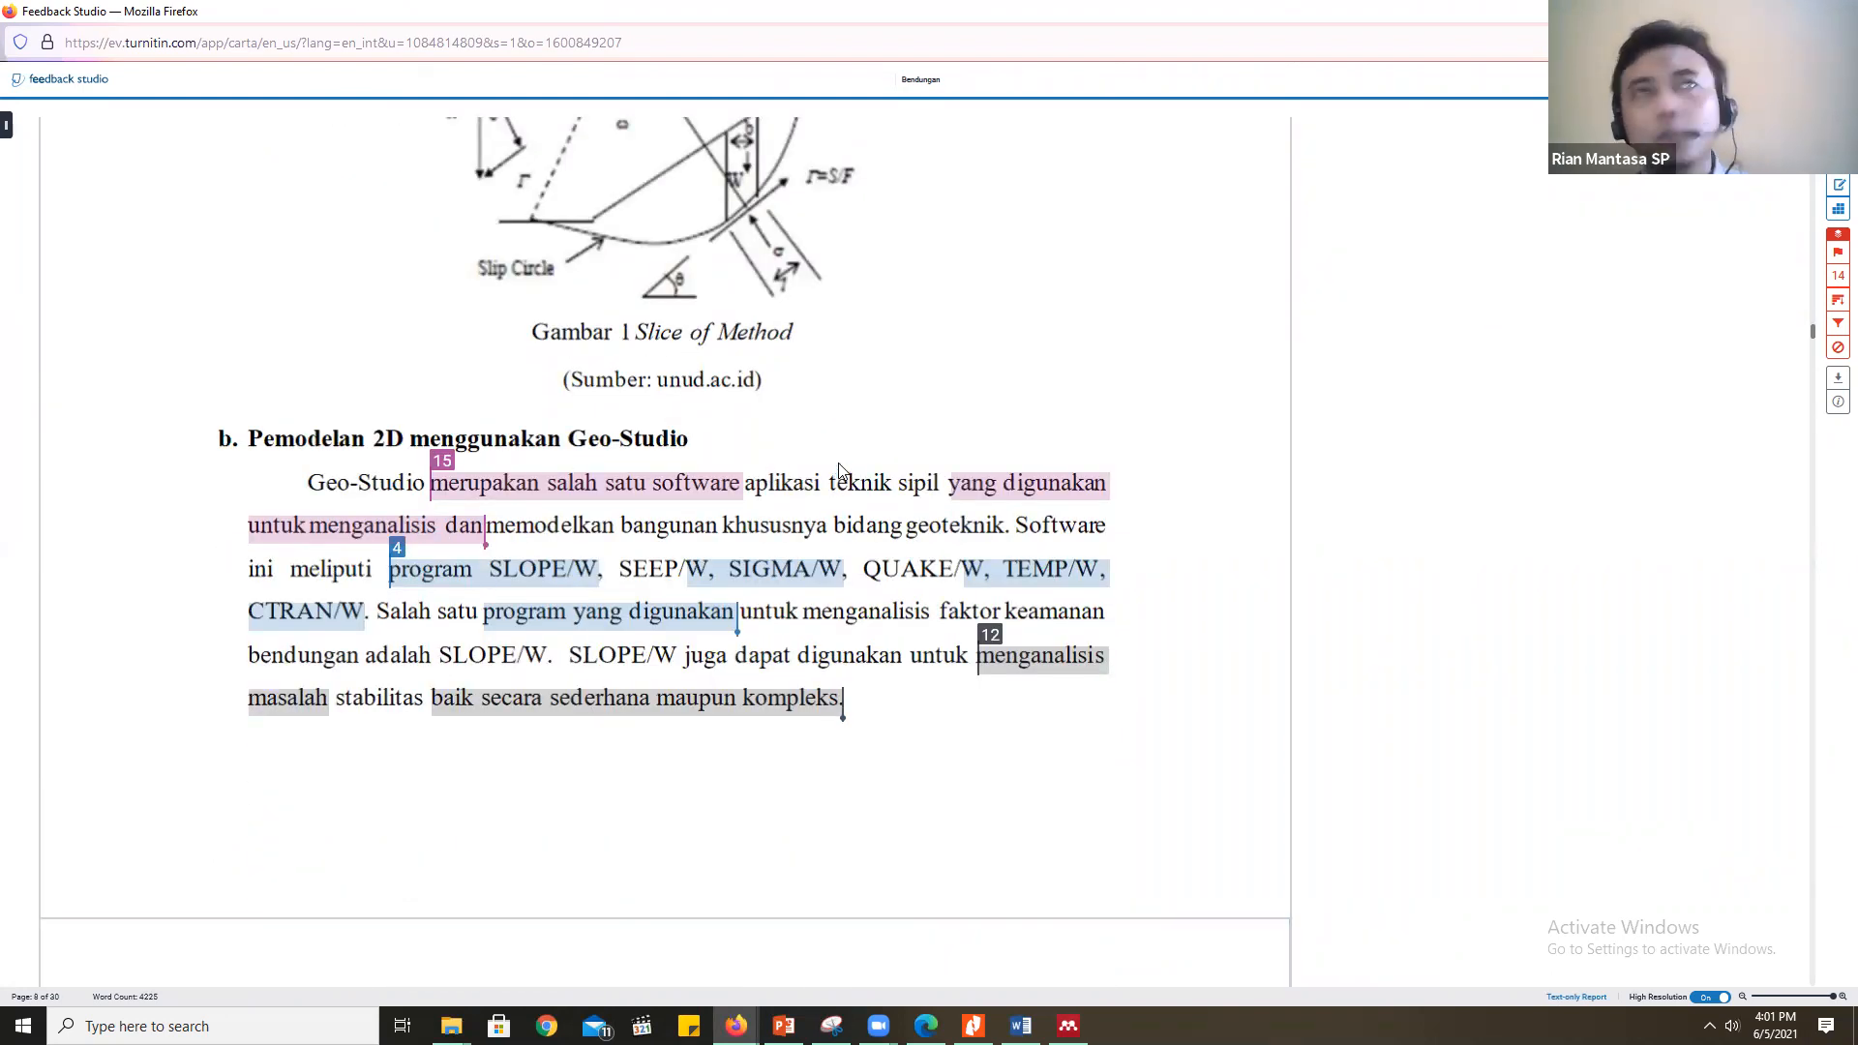
scroll(843, 474, down, 3)
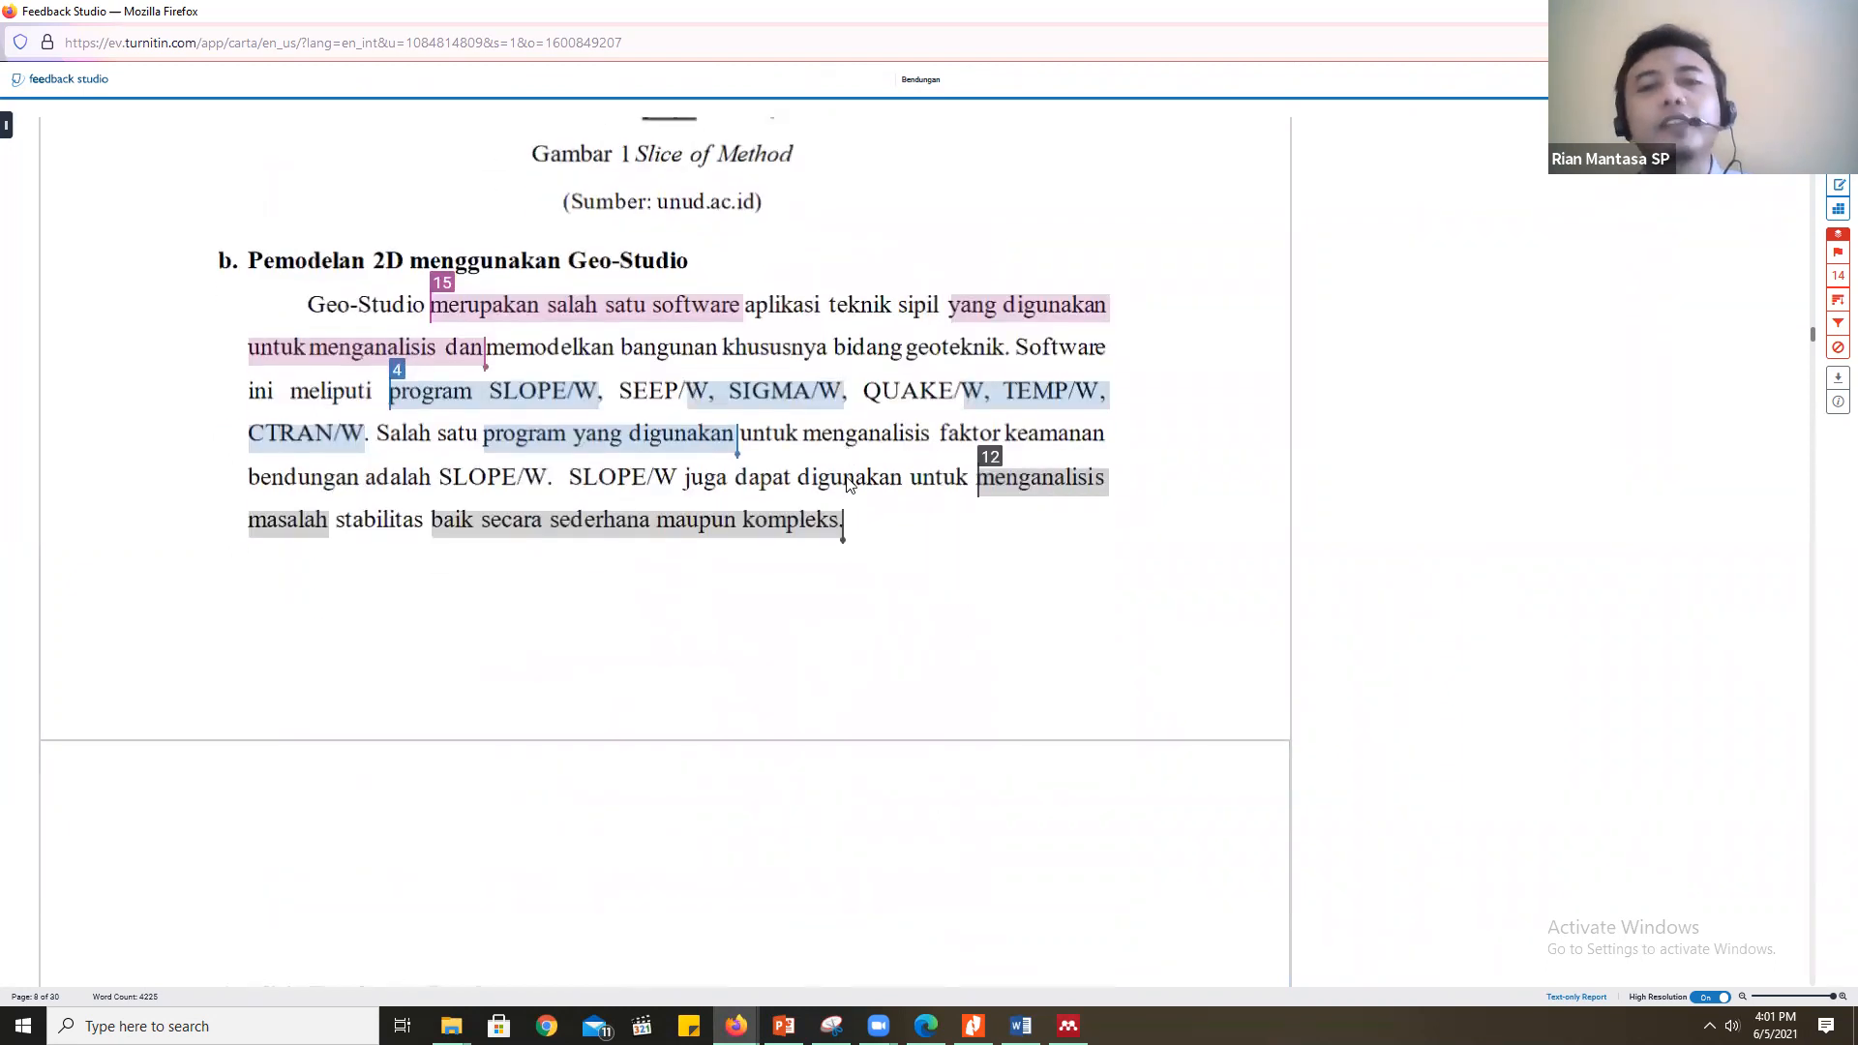
scroll(848, 484, down, 1)
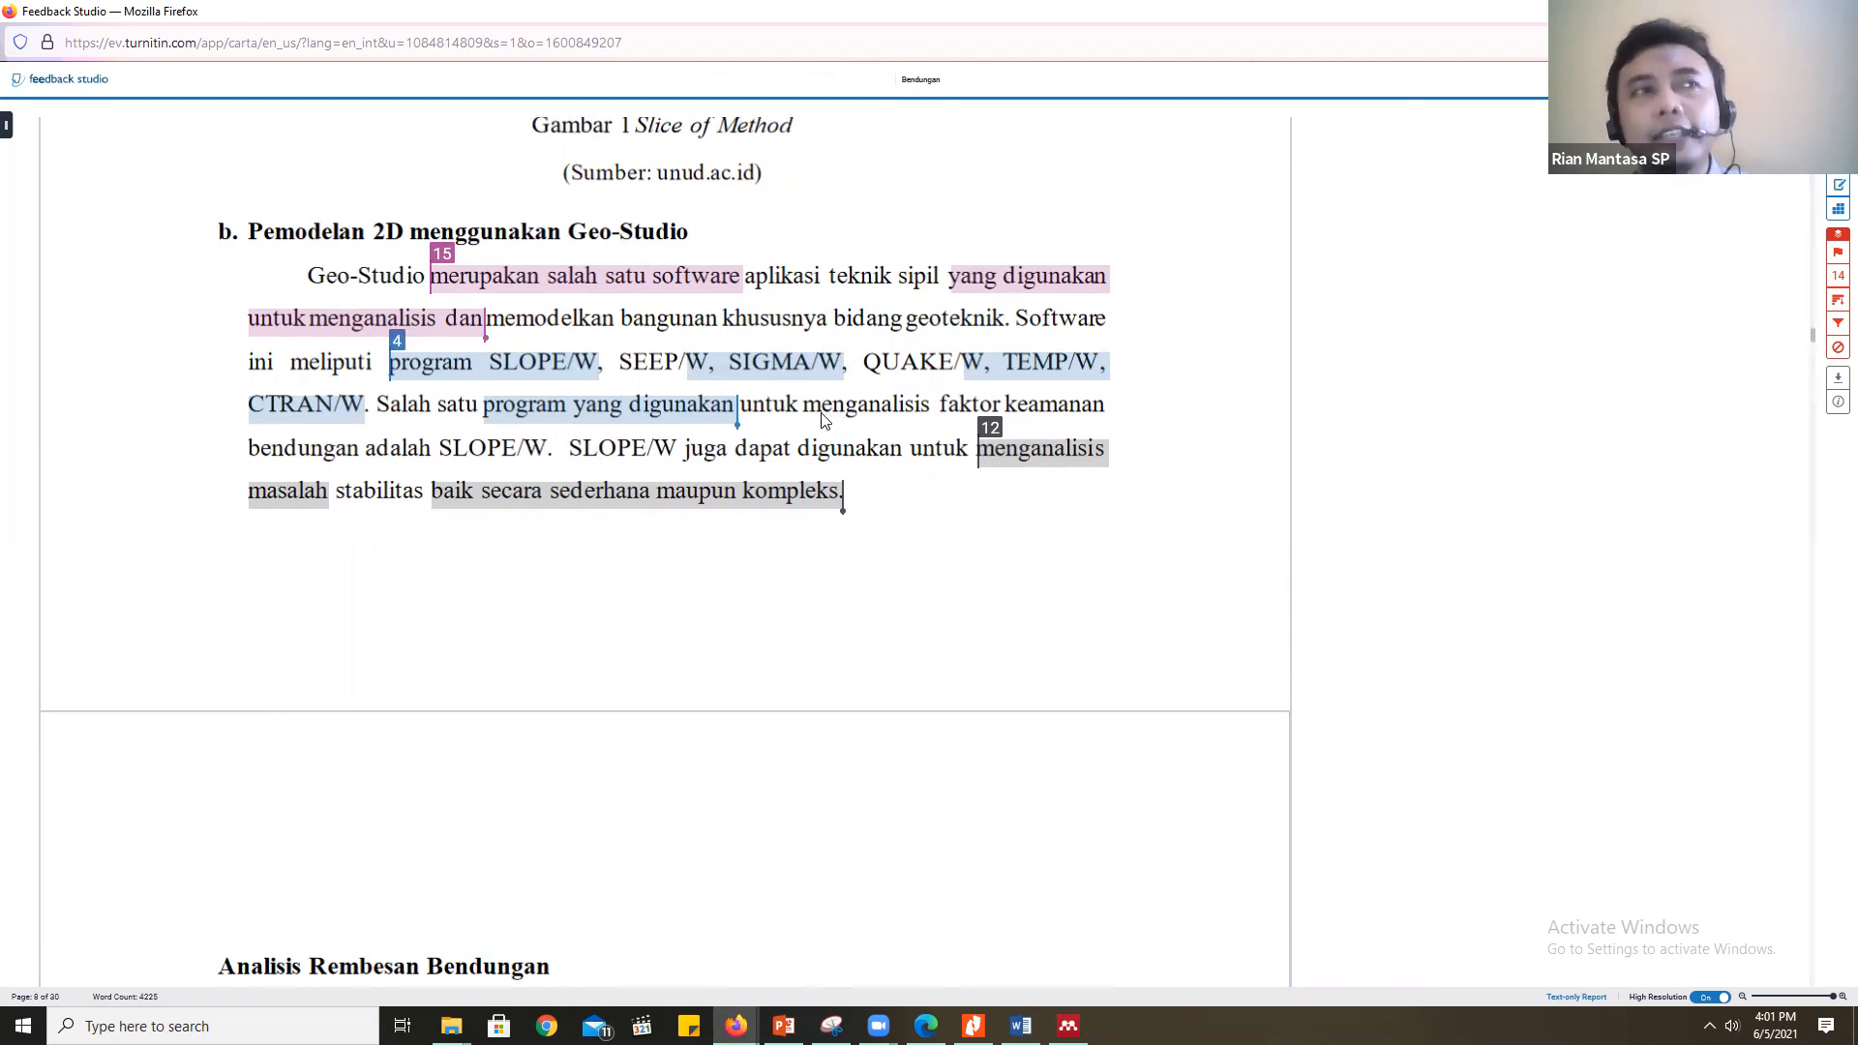
scroll(806, 501, down, 1)
scroll(806, 500, down, 10)
scroll(809, 489, down, 7)
Examine the highlighted matches in the reference entries at the end of the report
drag(1815, 376, 1783, 947)
scroll(1229, 696, down, 4)
scroll(1222, 696, down, 10)
scroll(802, 387, down, 4)
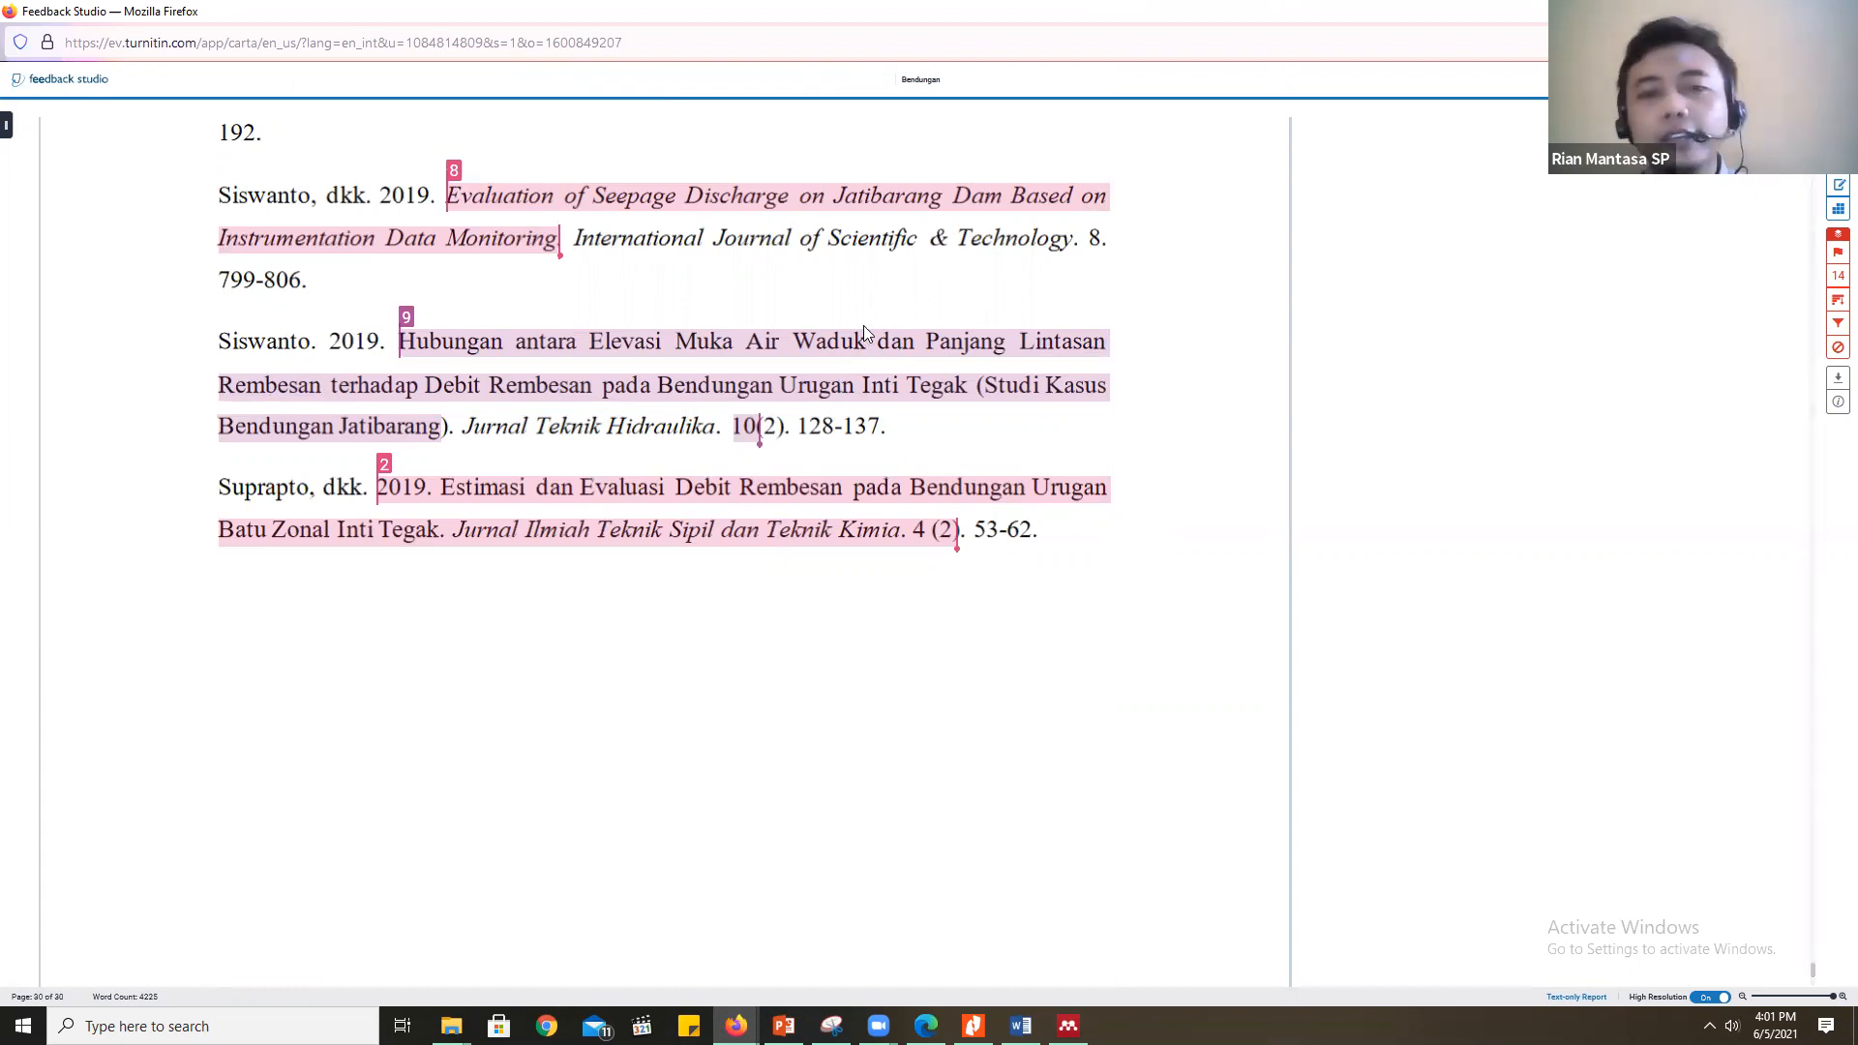
scroll(863, 325, down, 1)
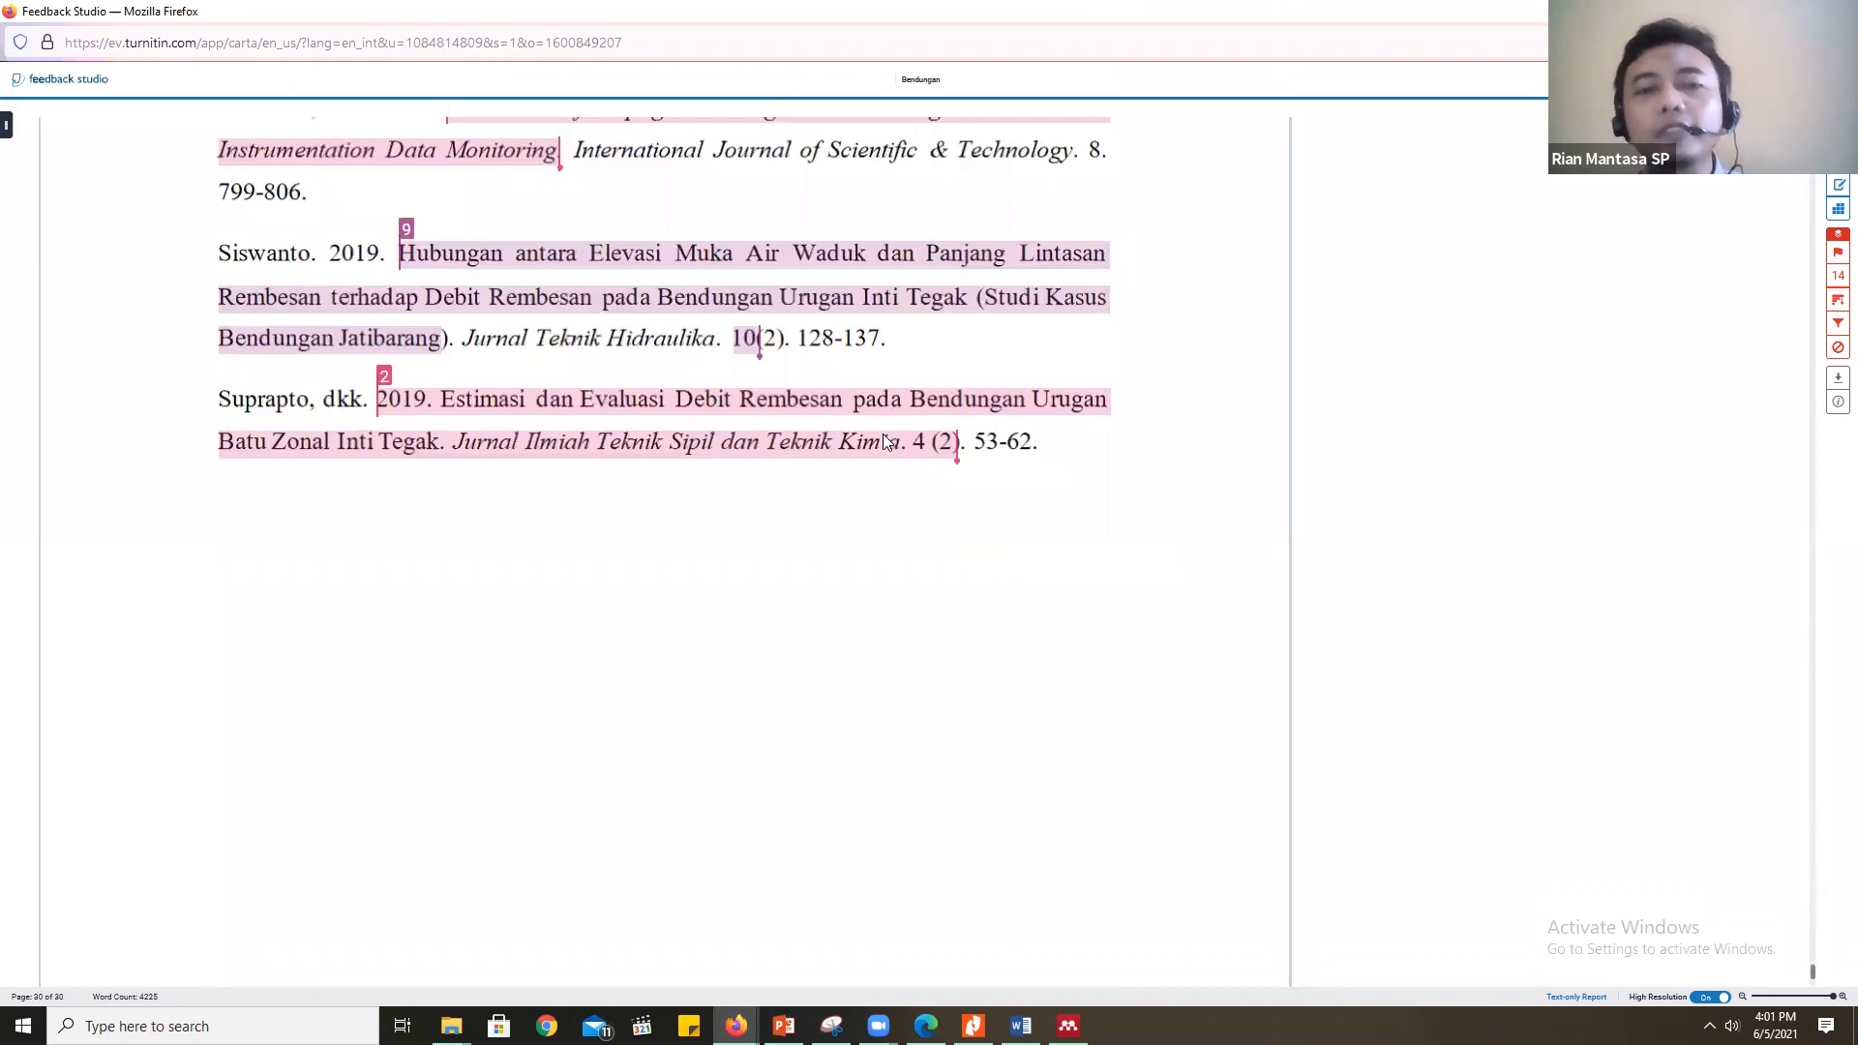
scroll(884, 435, down, 1)
scroll(883, 424, up, 2)
scroll(885, 426, down, 6)
scroll(893, 430, up, 5)
scroll(894, 424, up, 7)
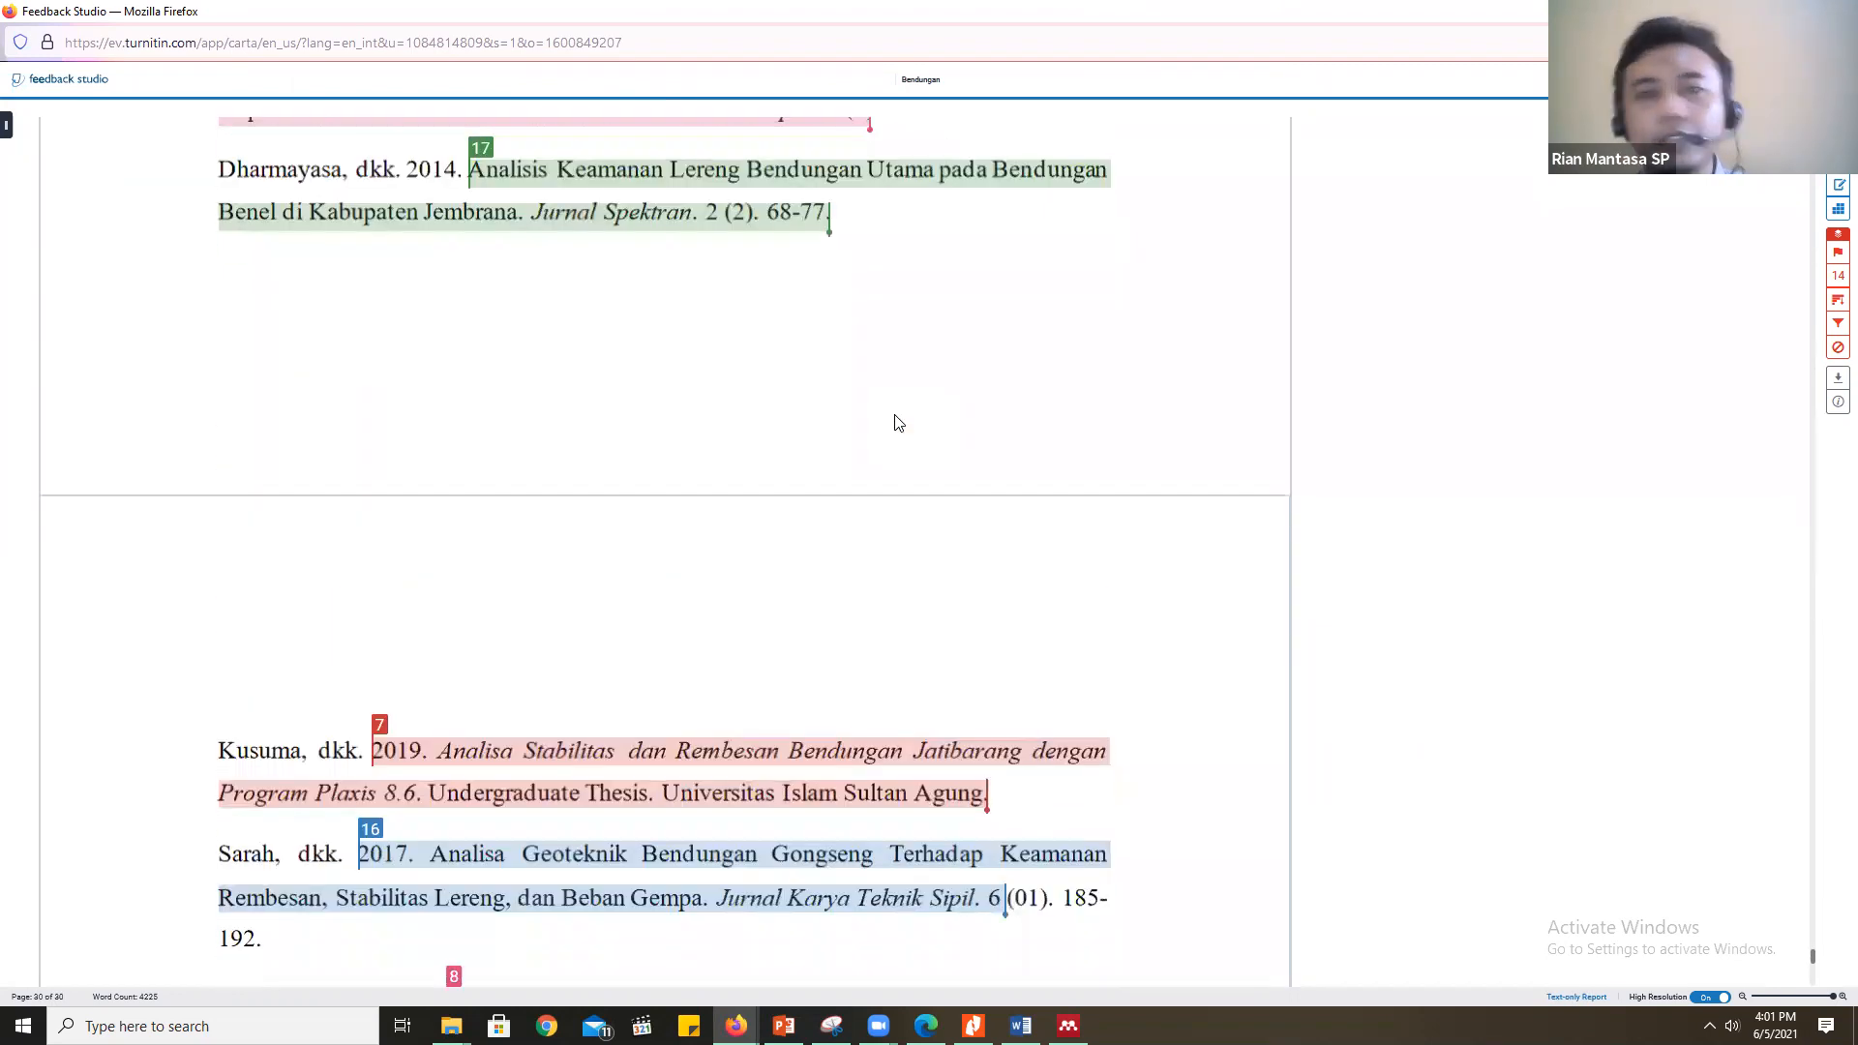
scroll(896, 421, down, 12)
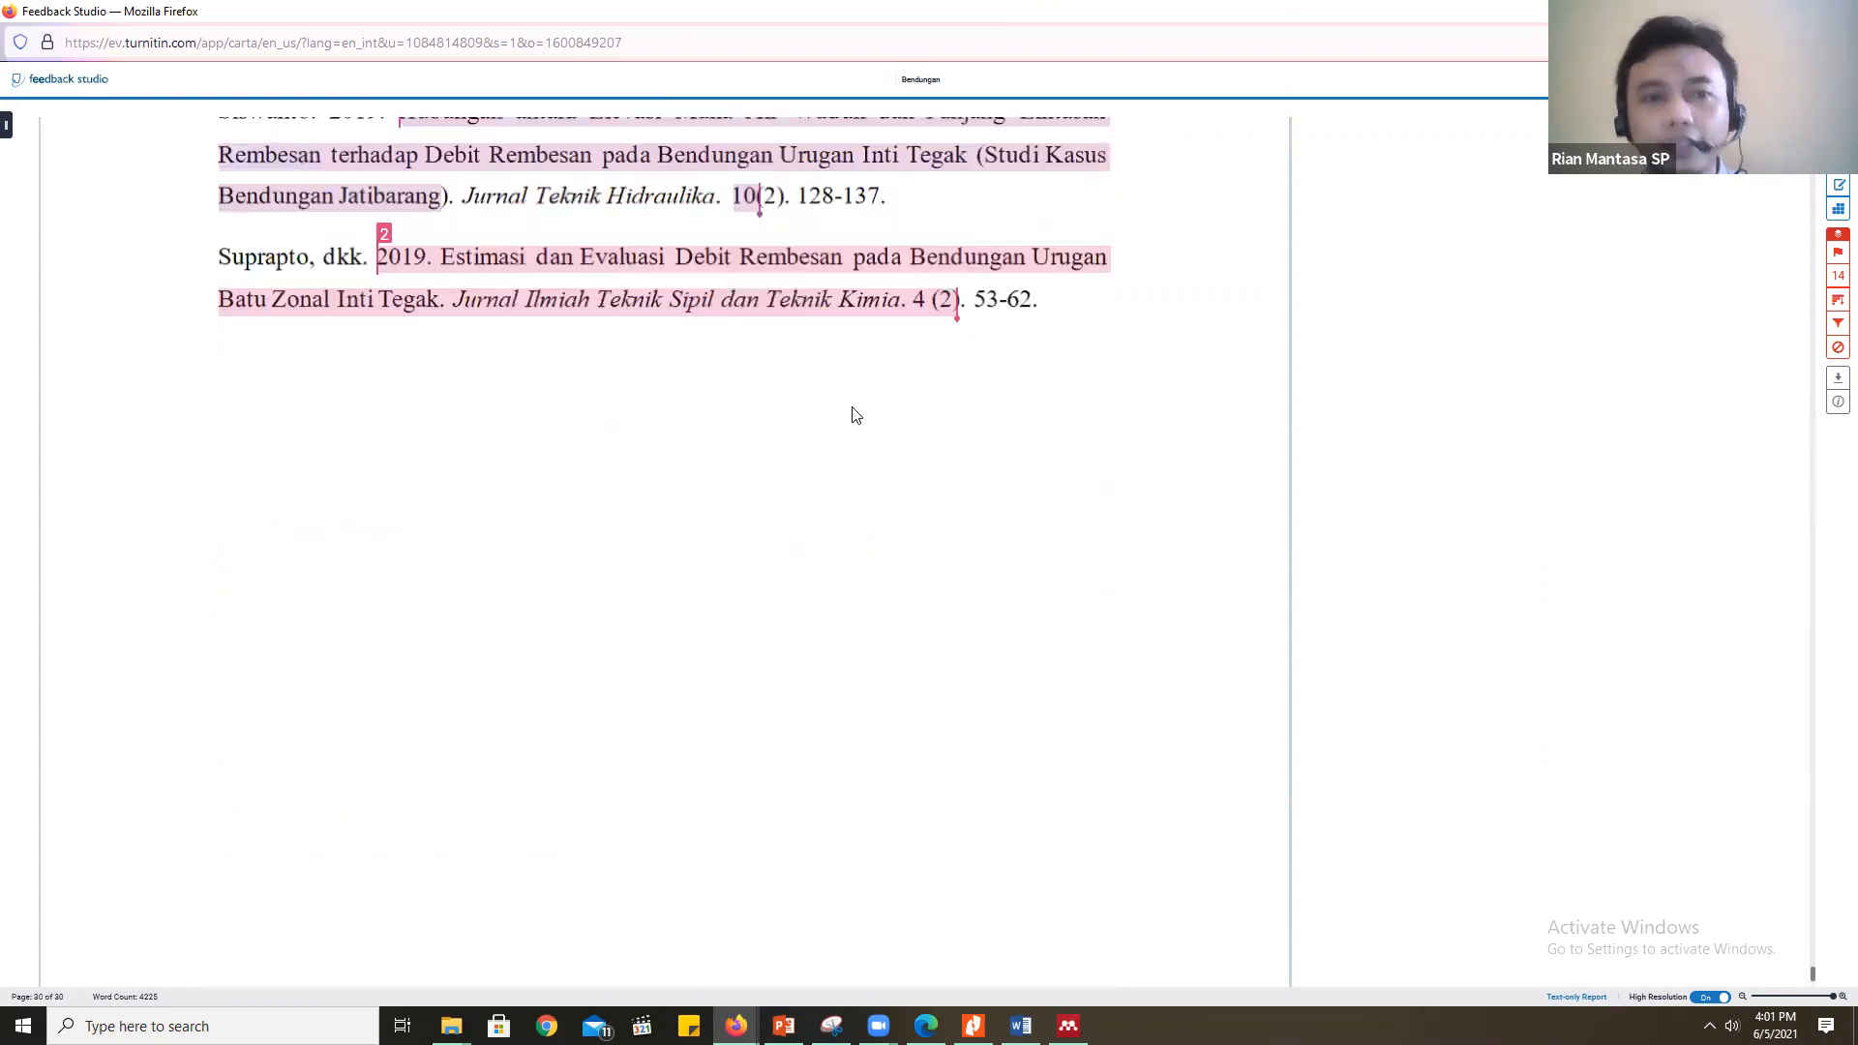
scroll(856, 416, down, 3)
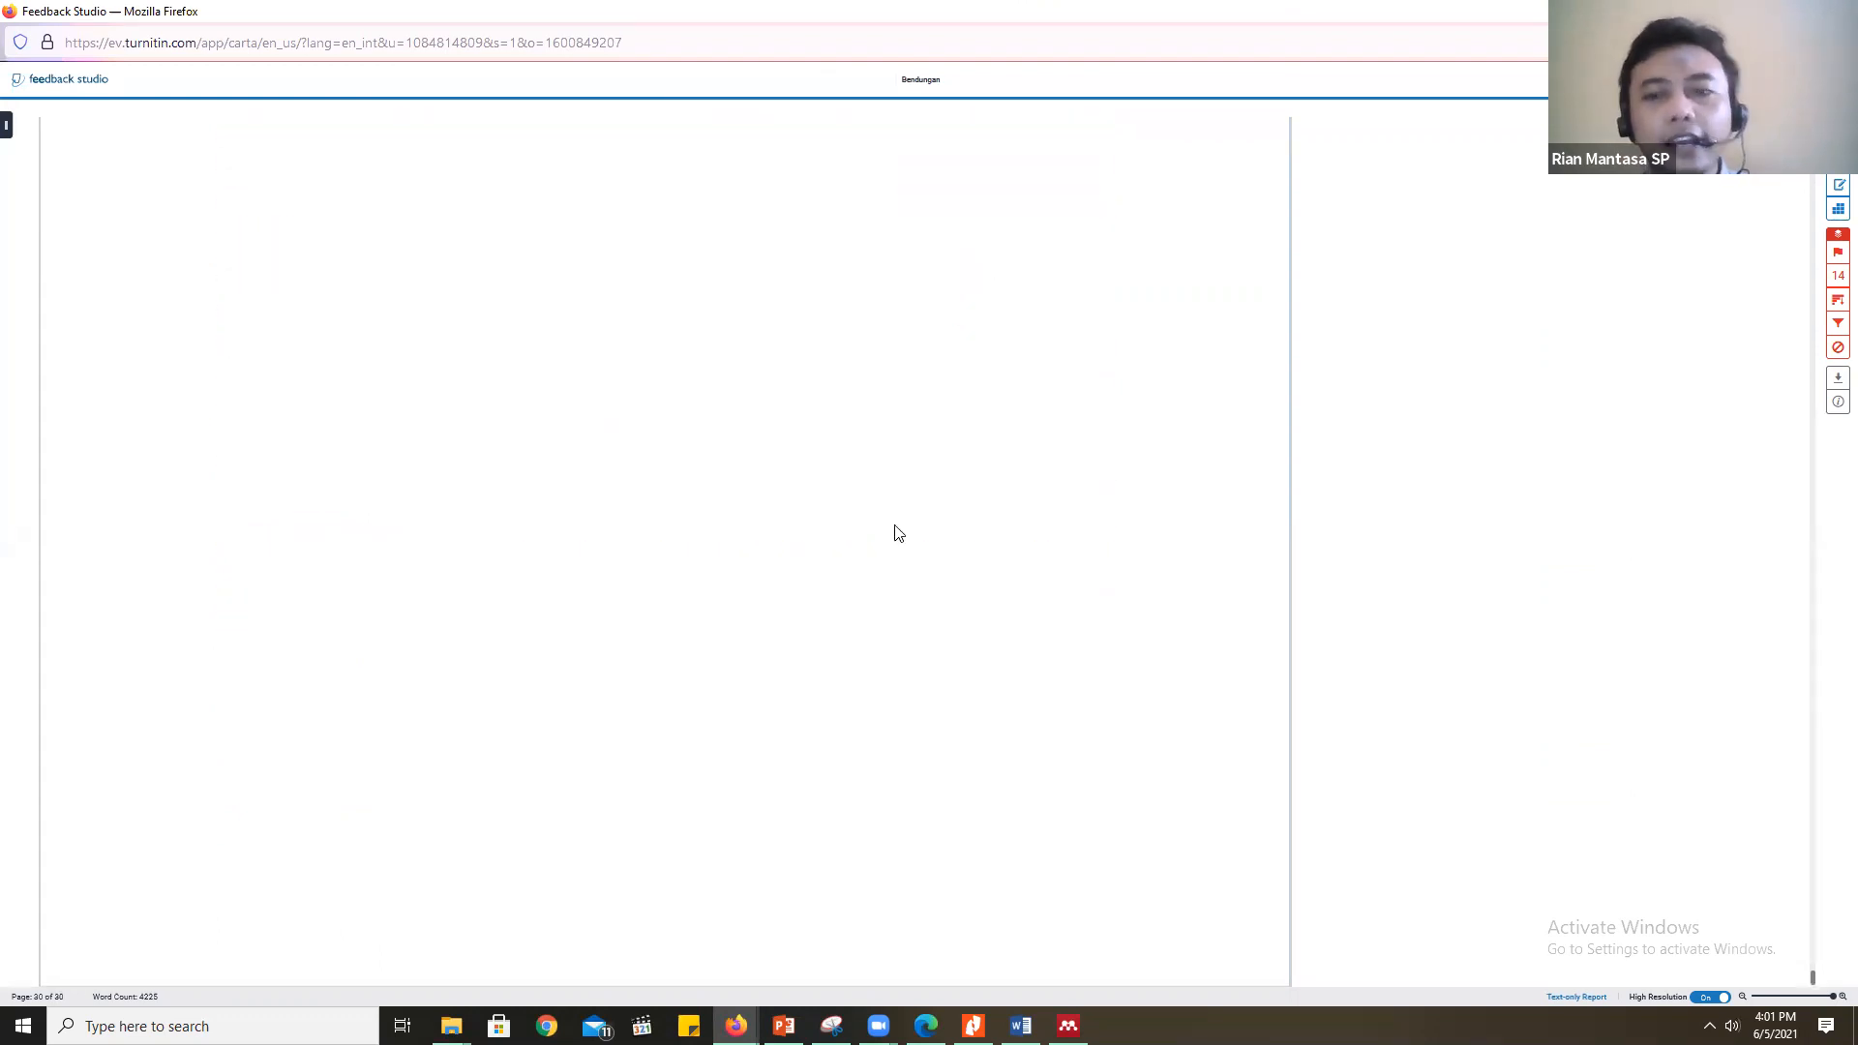
scroll(896, 528, up, 9)
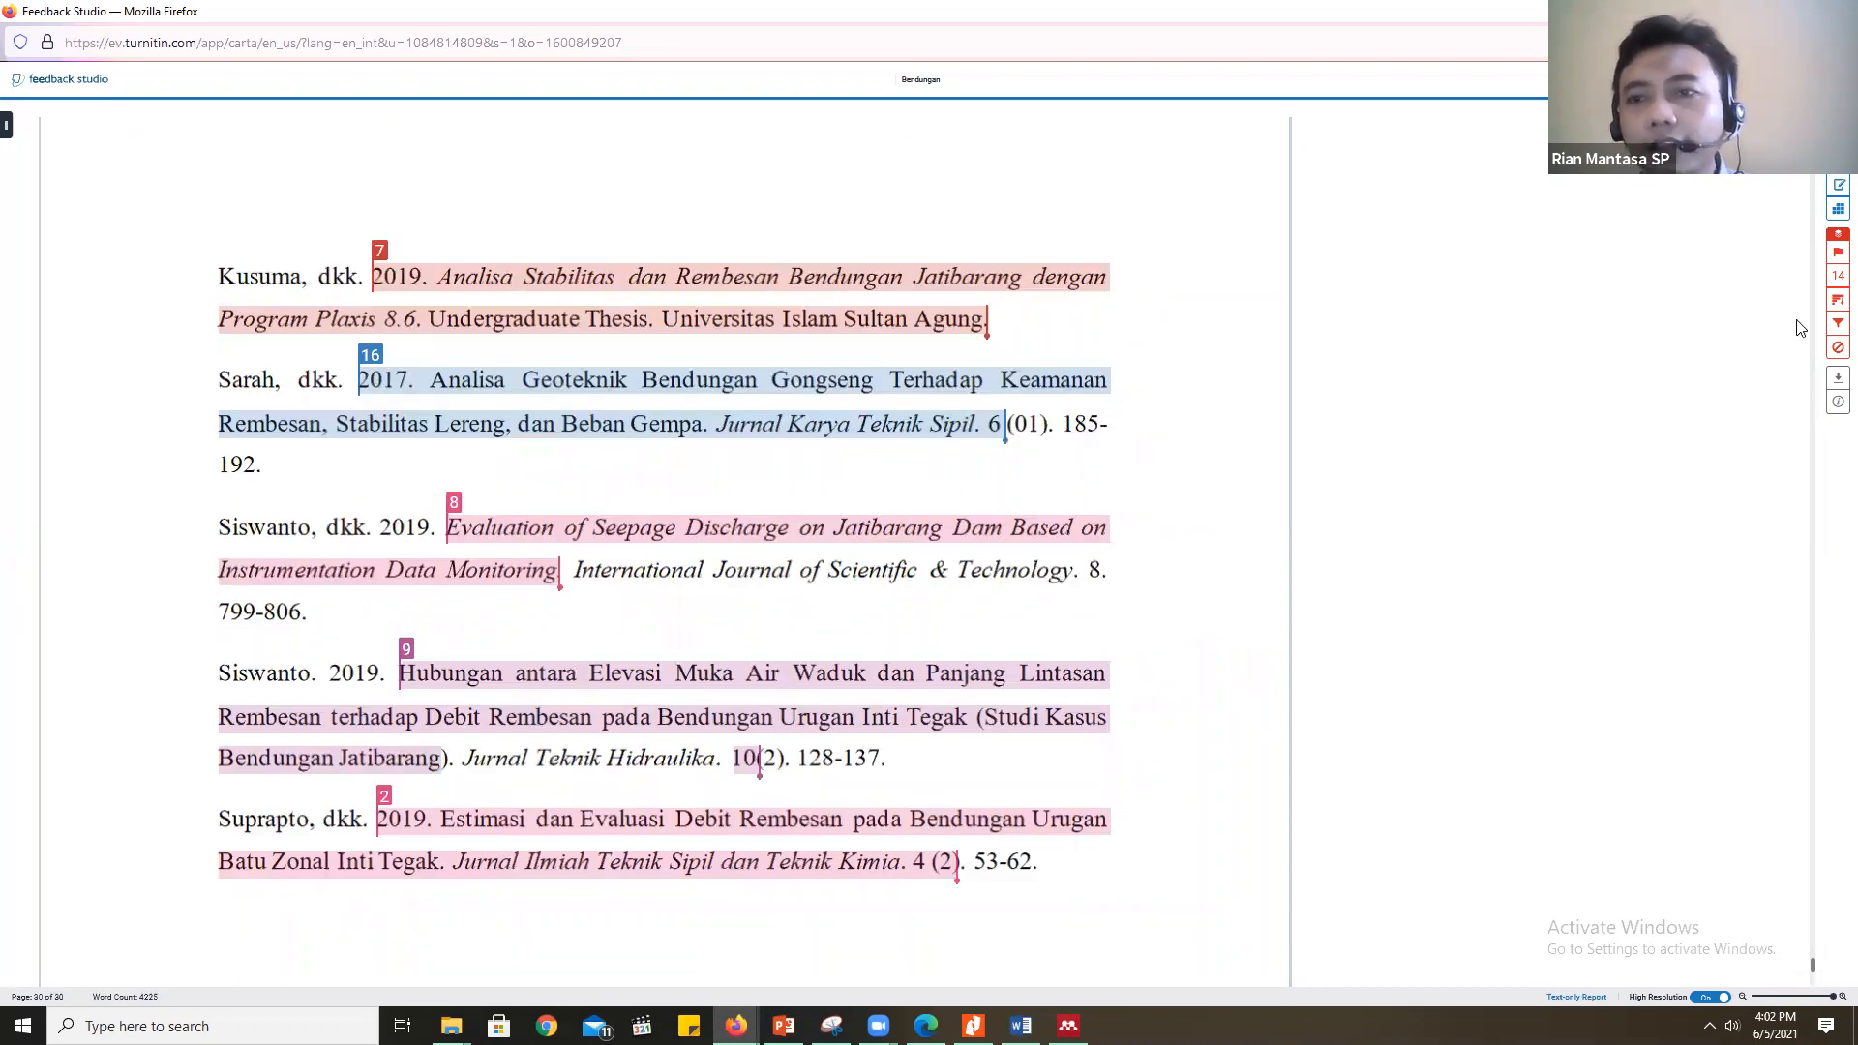
Download the current view of the similarity report and open the resulting Bendungan PDF from the Downloads folder
click(1838, 378)
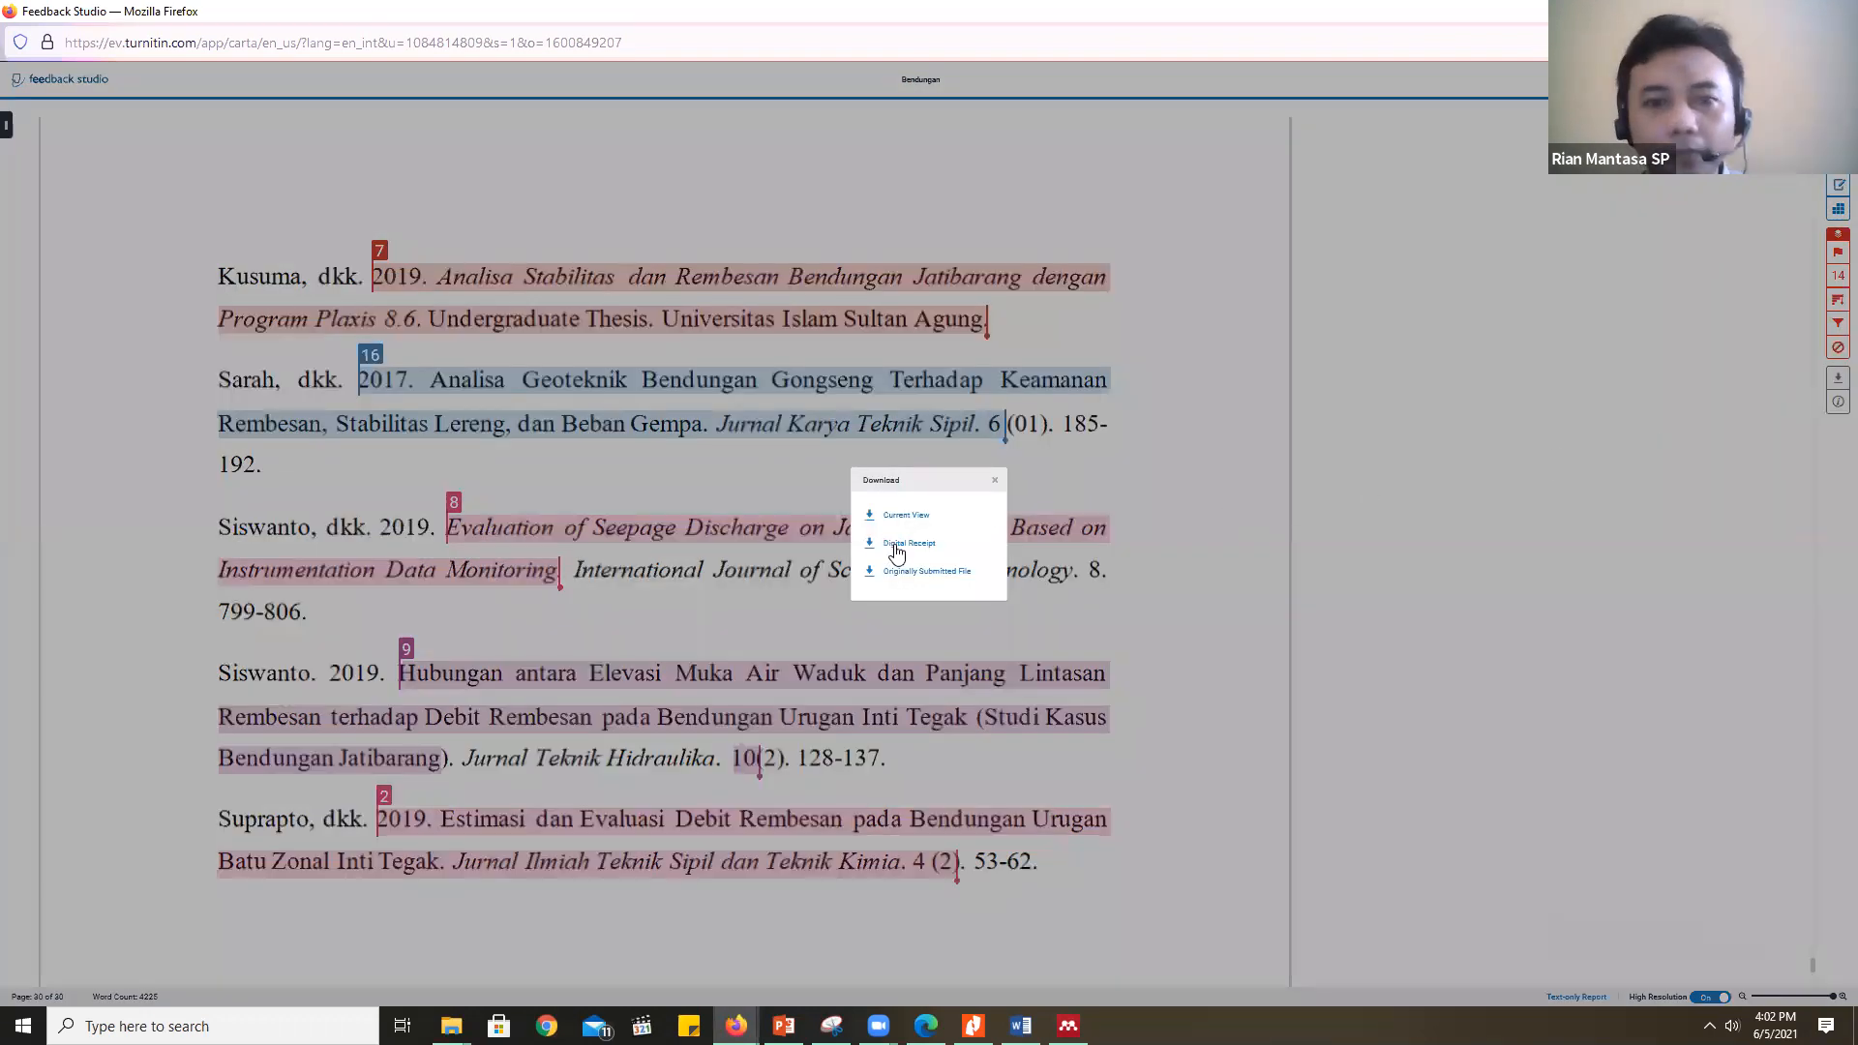
click(912, 516)
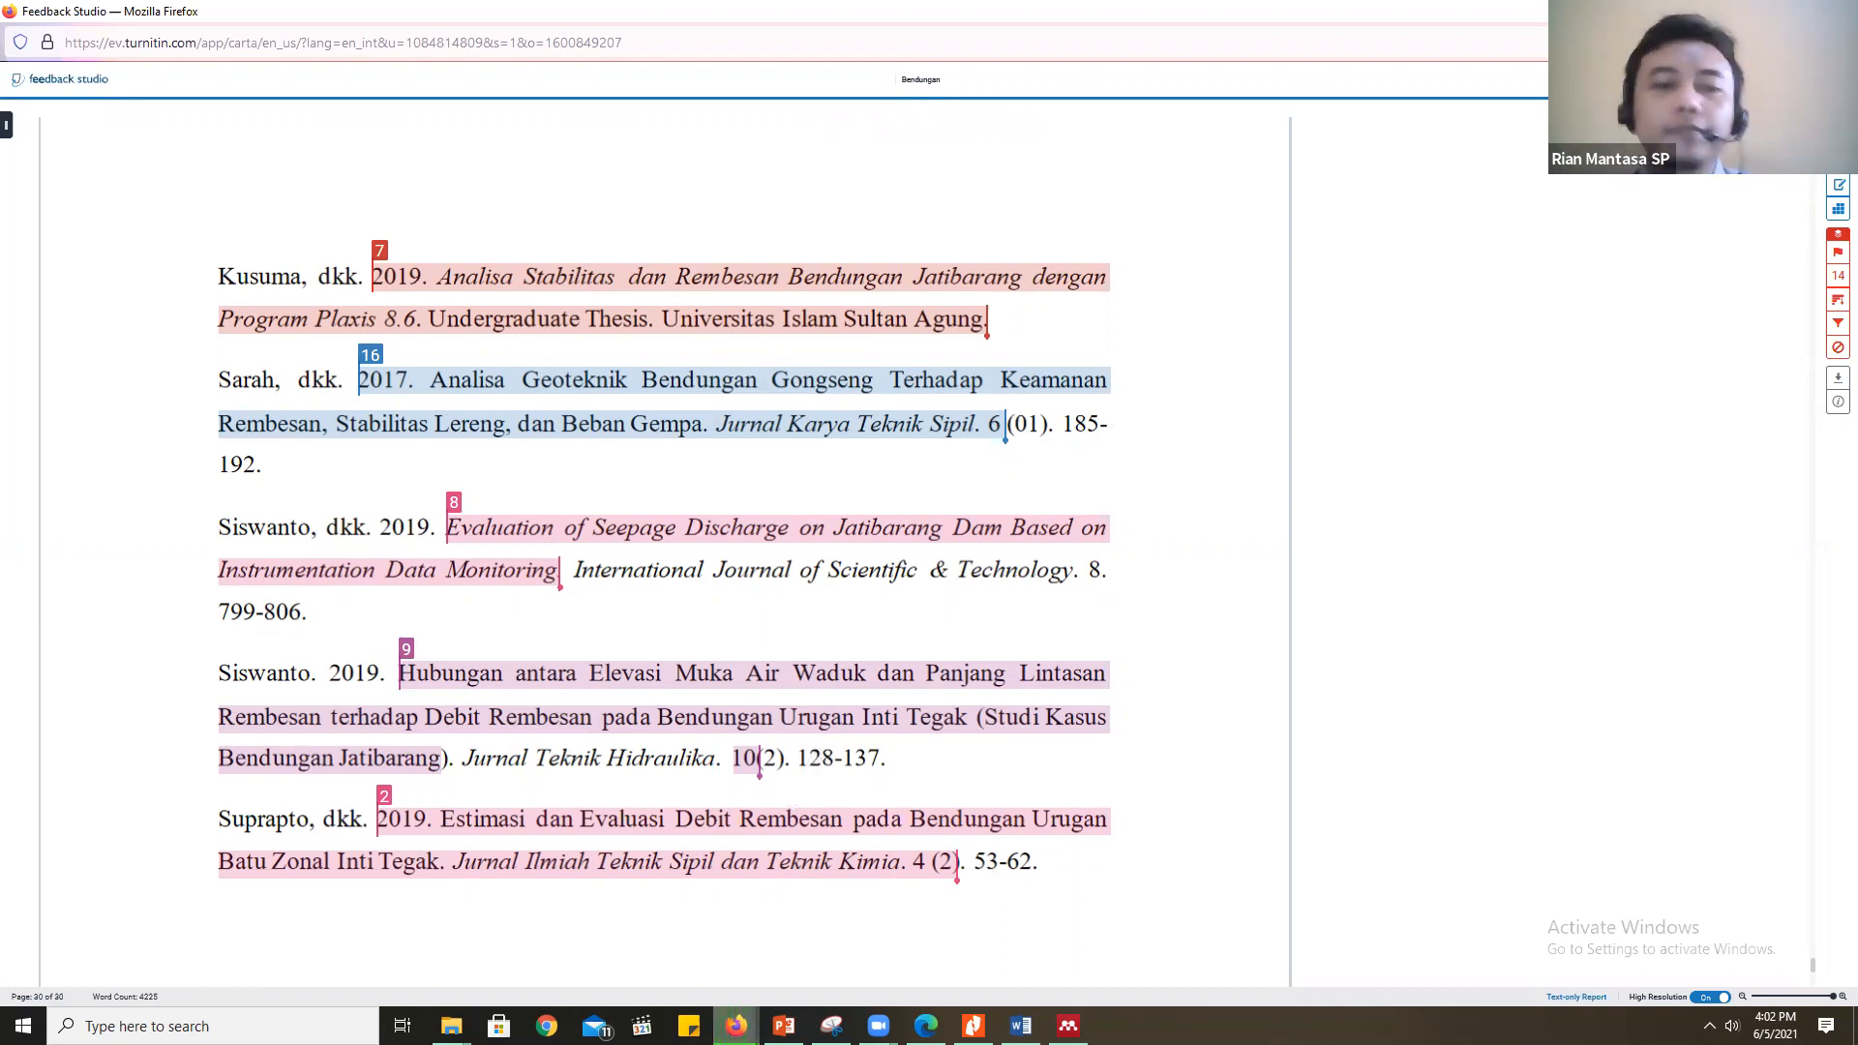
mouse_move(451, 1026)
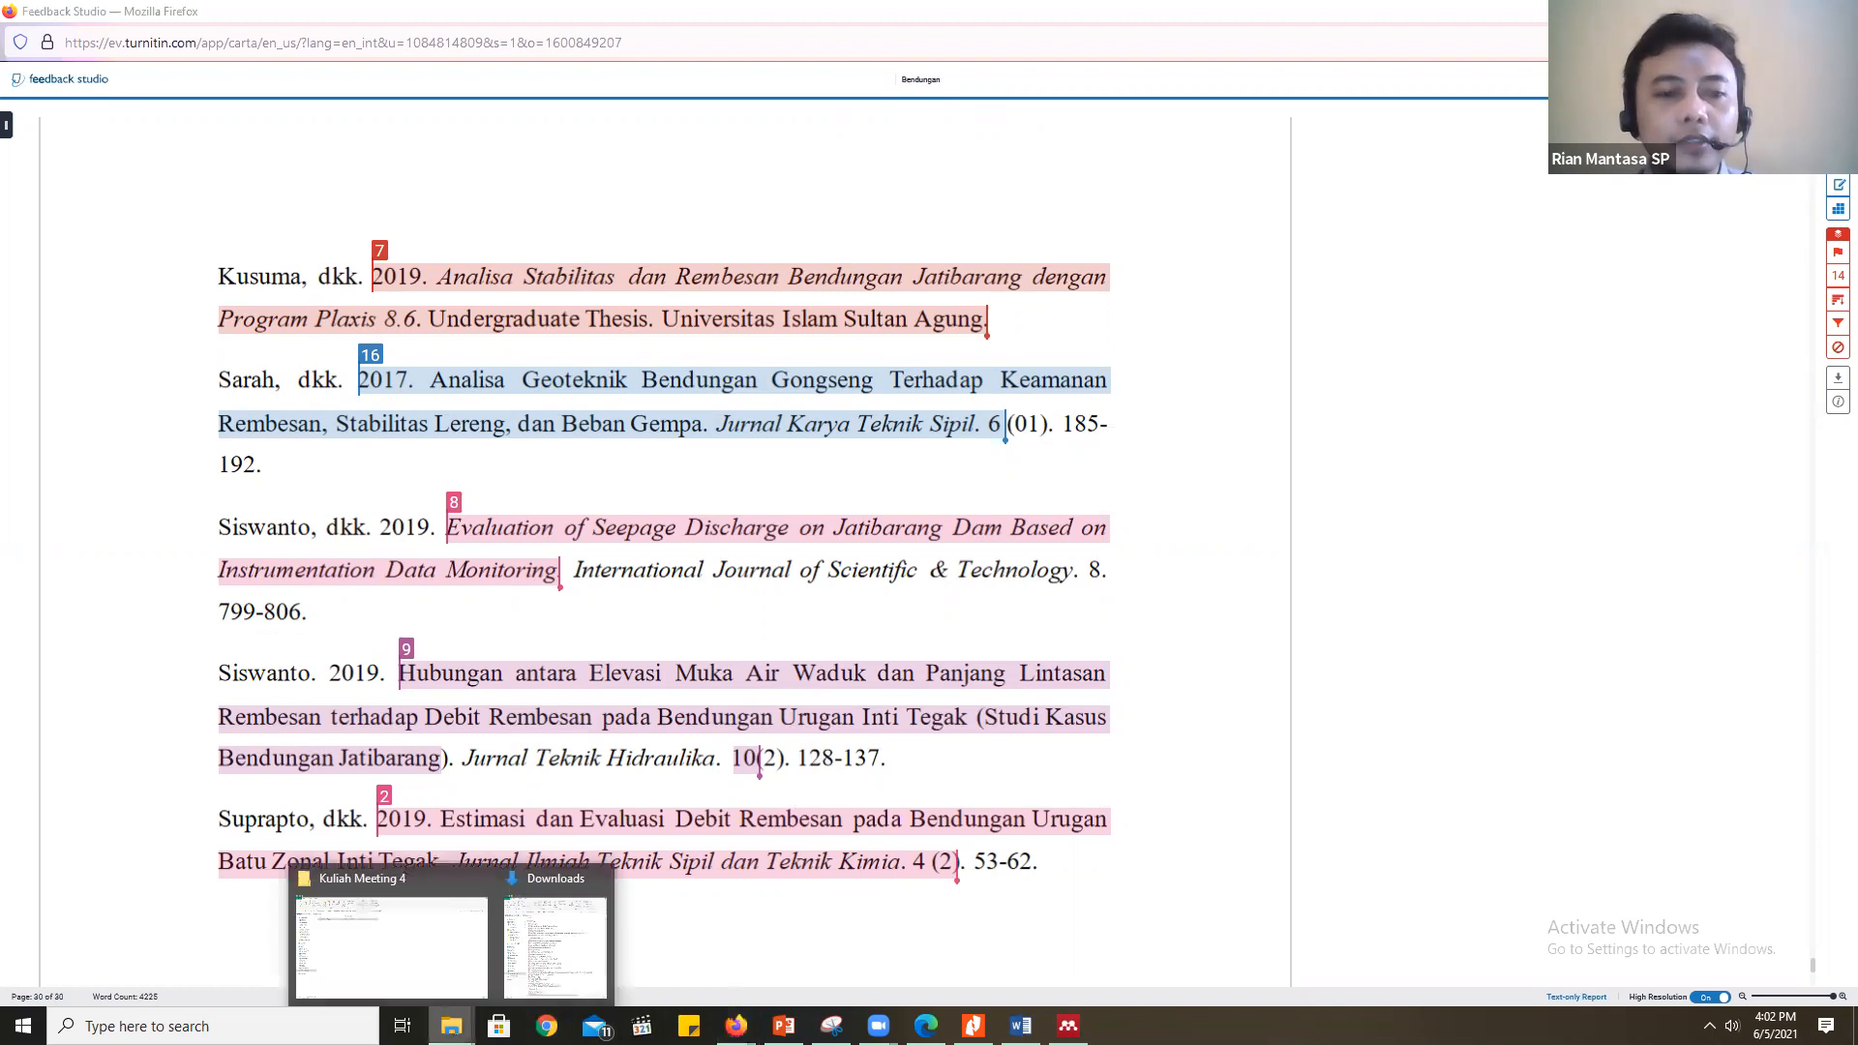
click(561, 930)
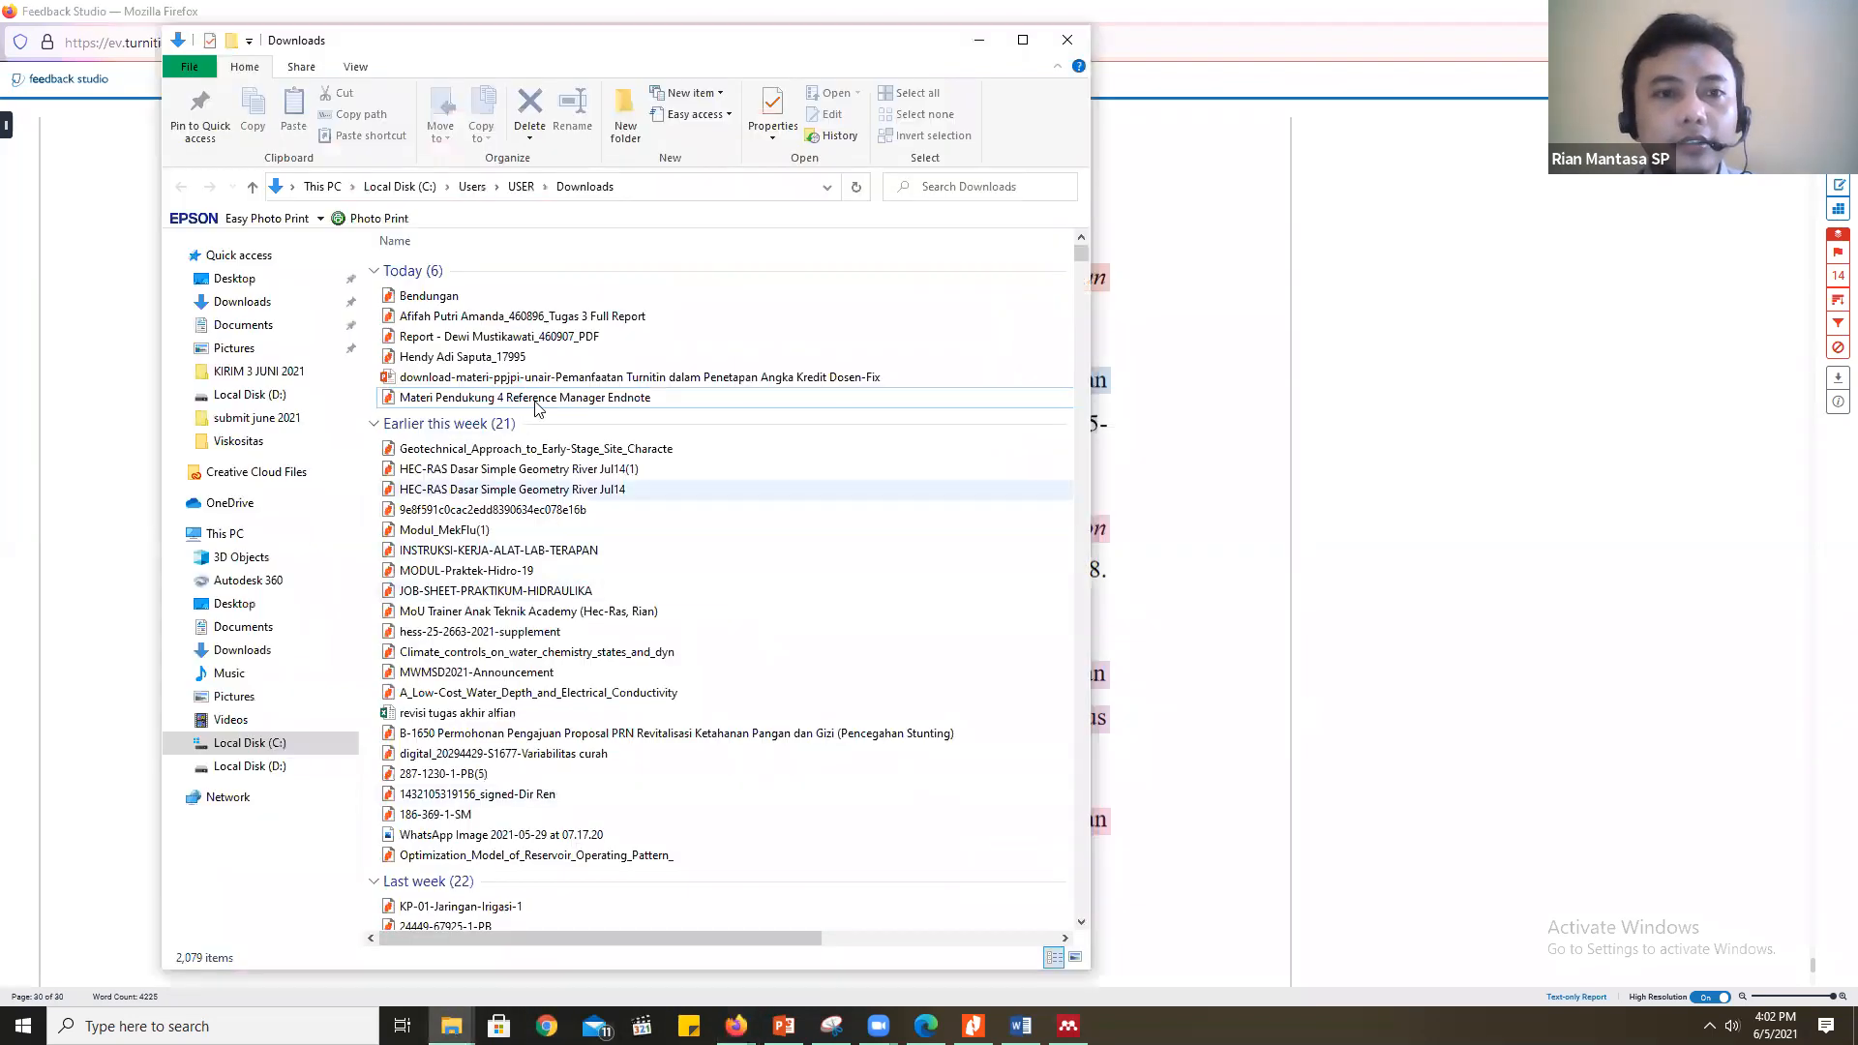
double_click(573, 300)
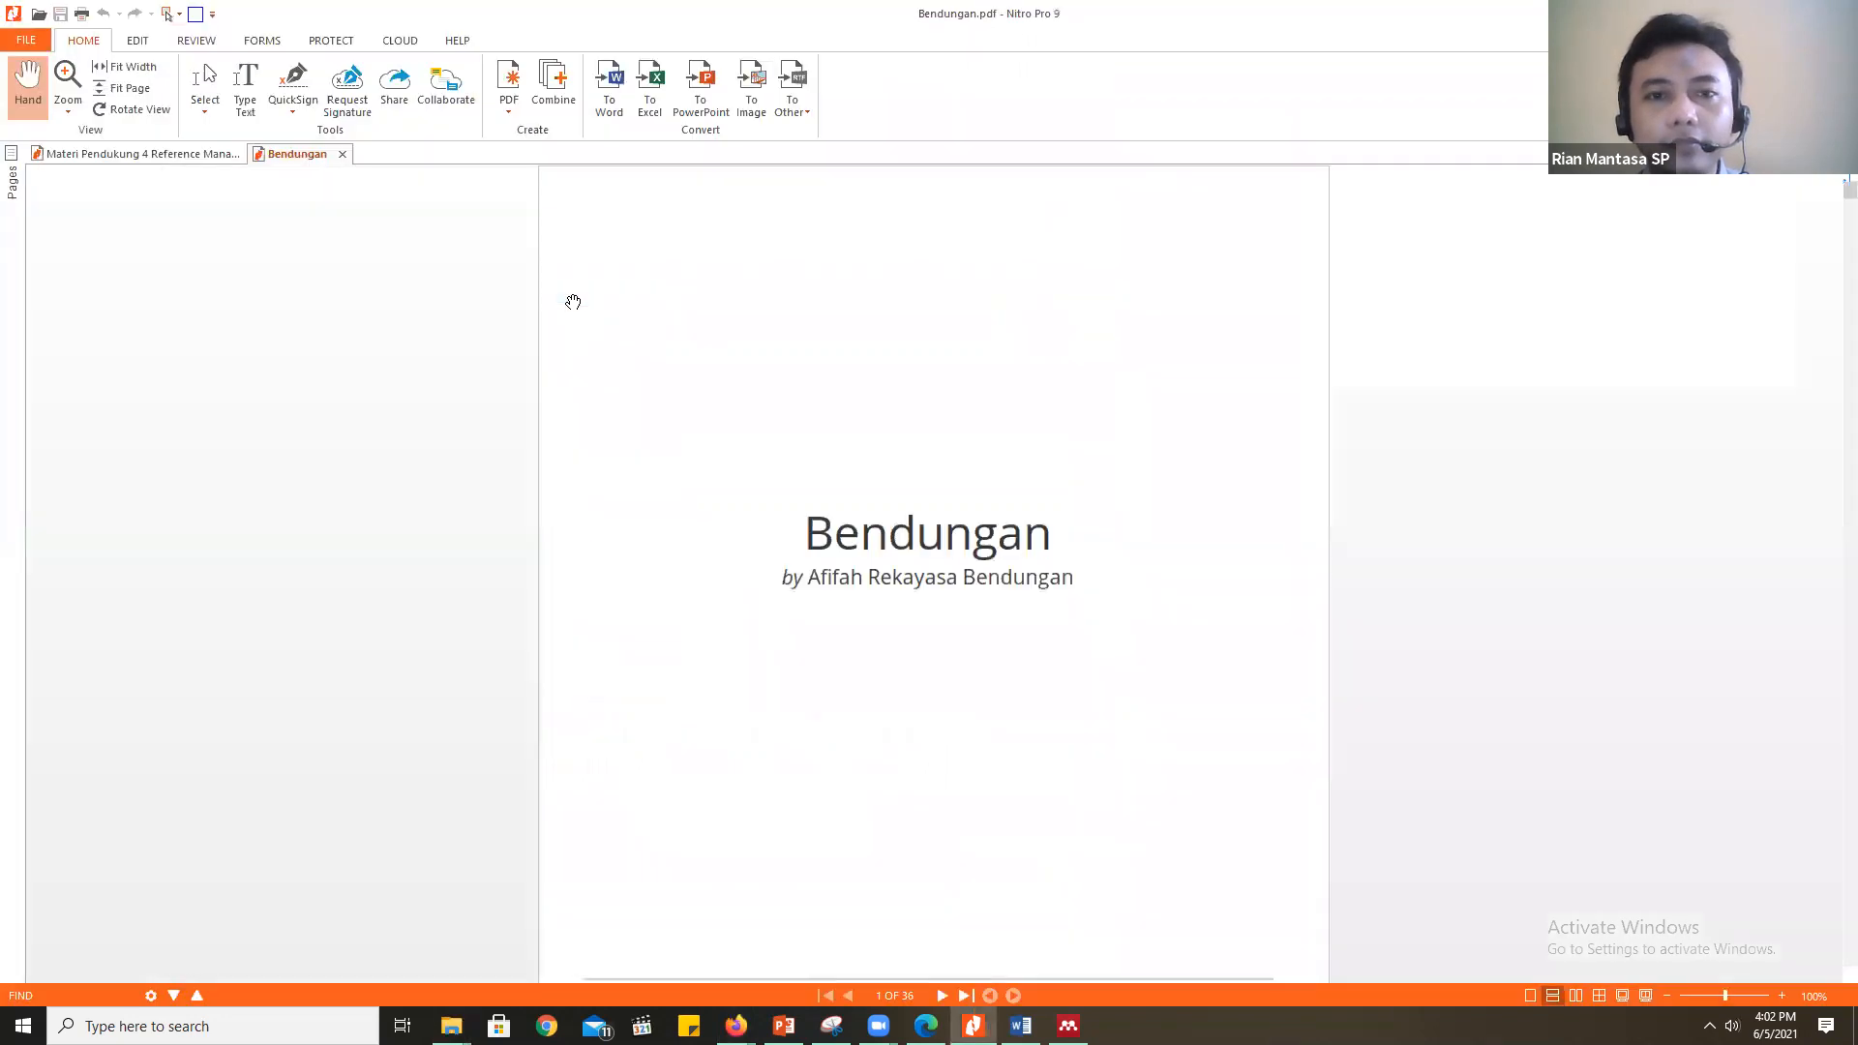
Look through the downloaded PDF's highlighted pages at 125% zoom, from the cover to the originality report
scroll(887, 478, down, 10)
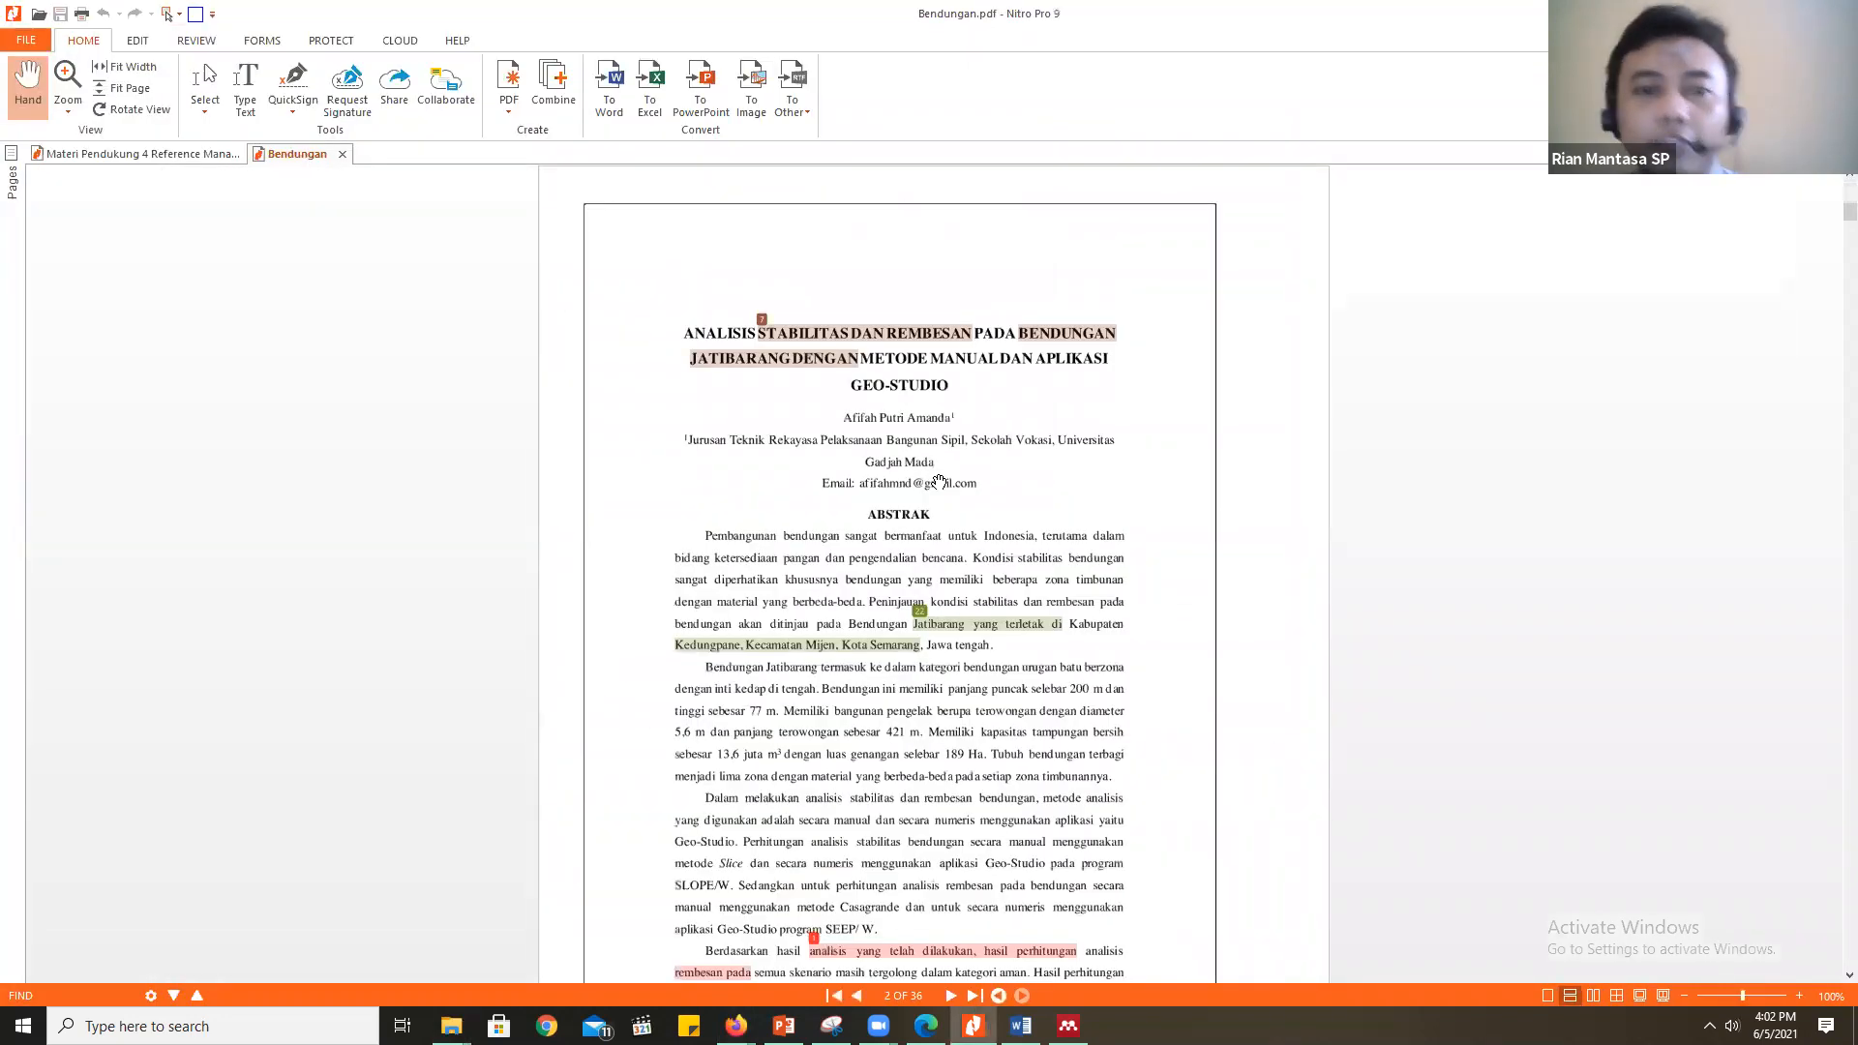
scroll(947, 479, up, 1)
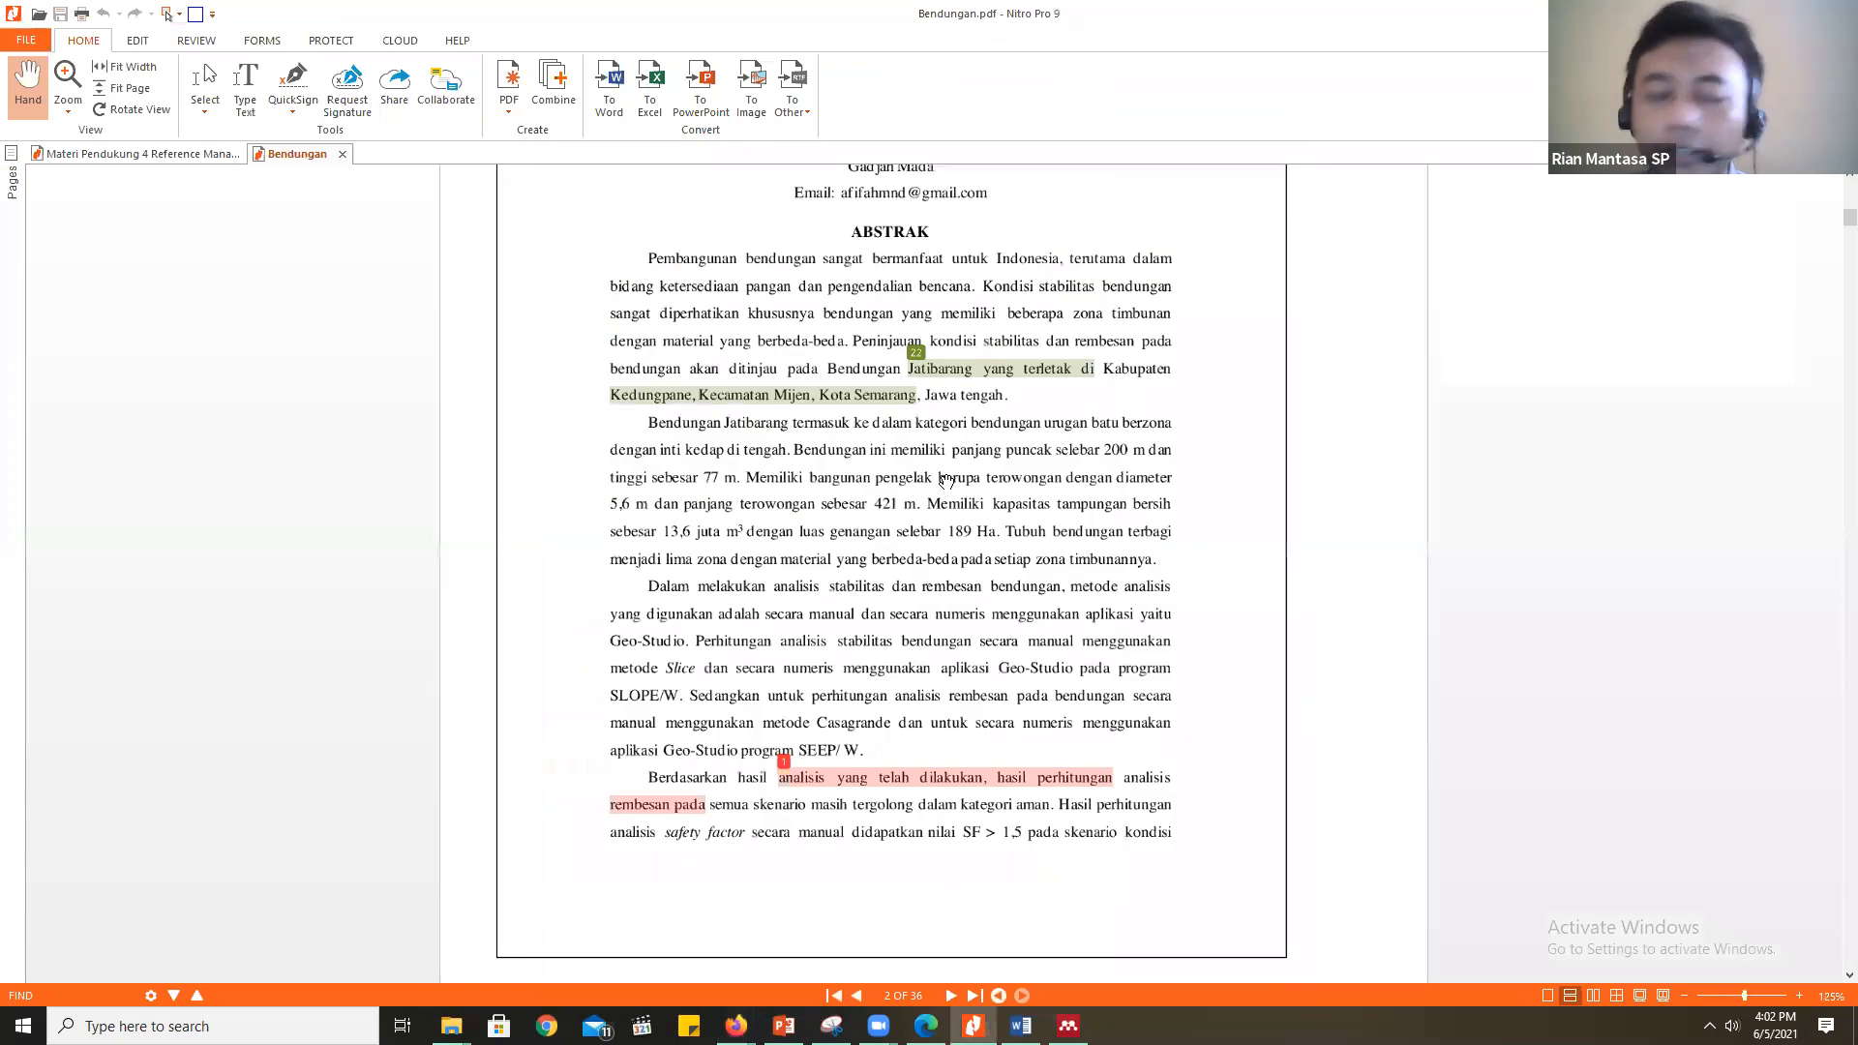
scroll(947, 479, down, 15)
scroll(947, 480, down, 20)
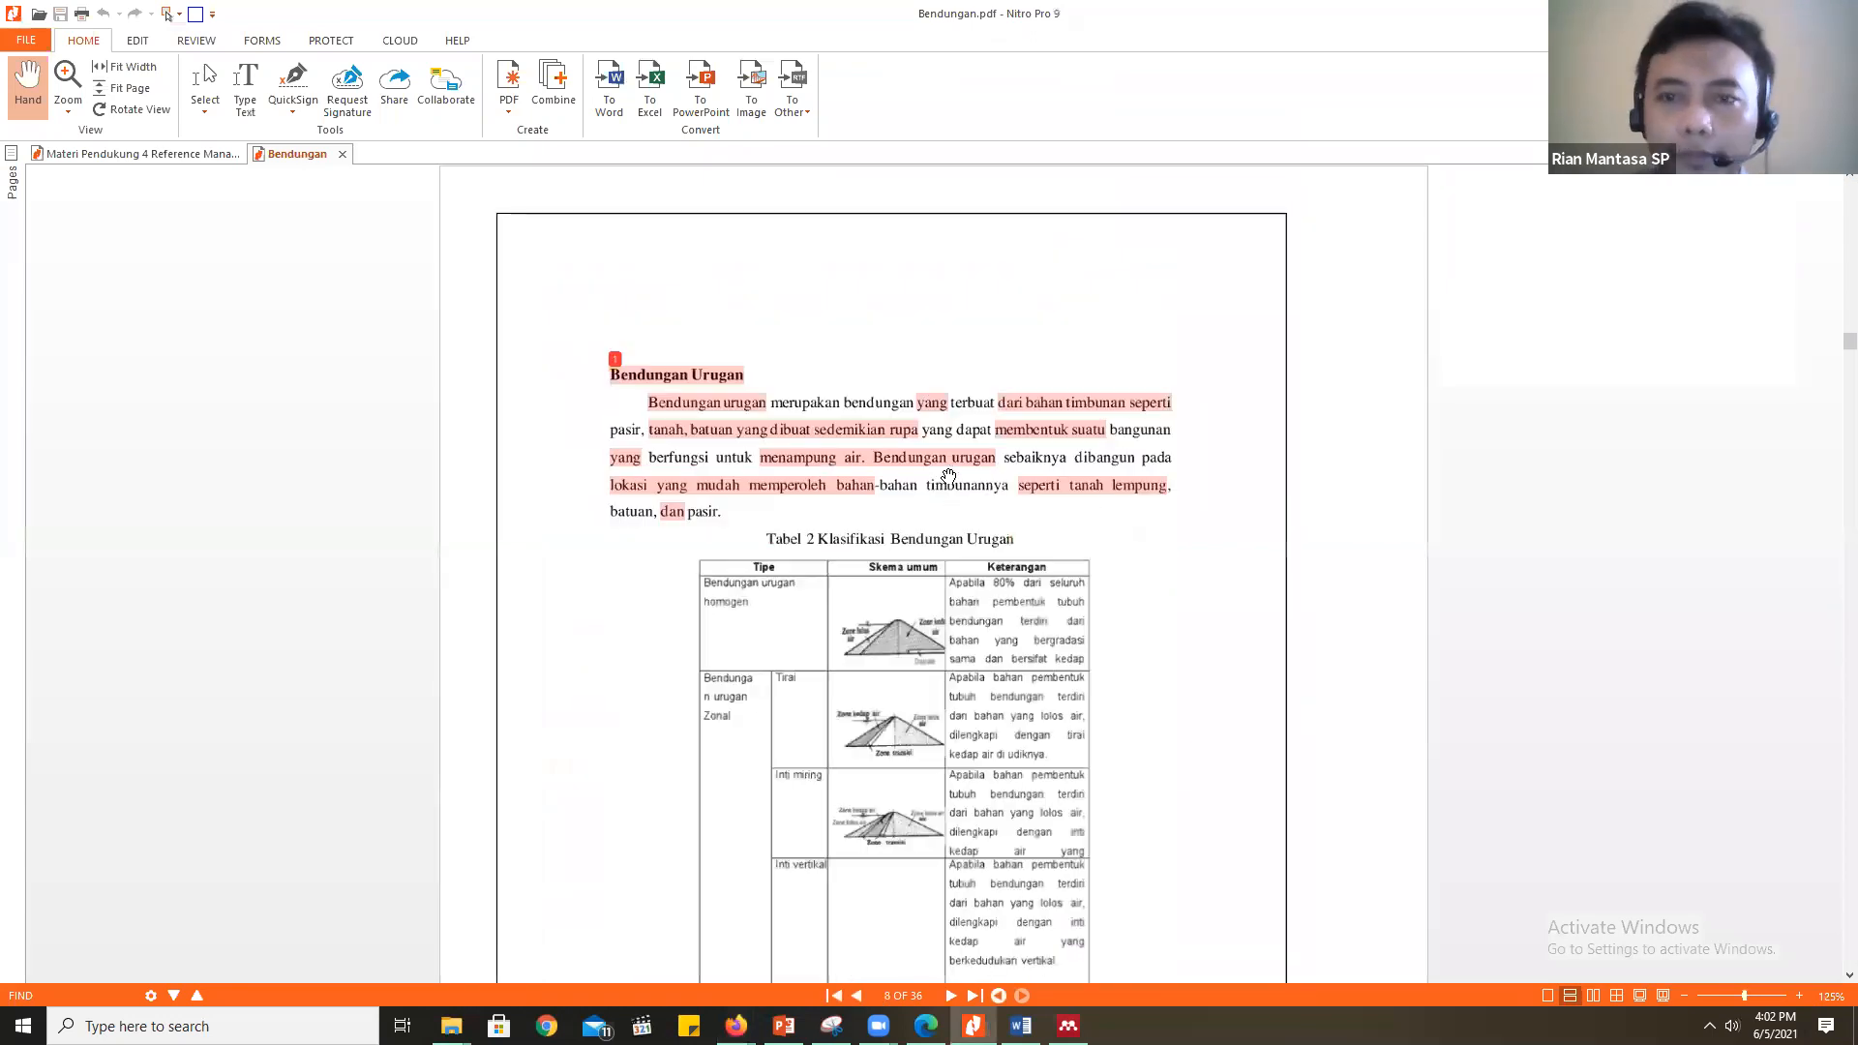
scroll(953, 470, down, 20)
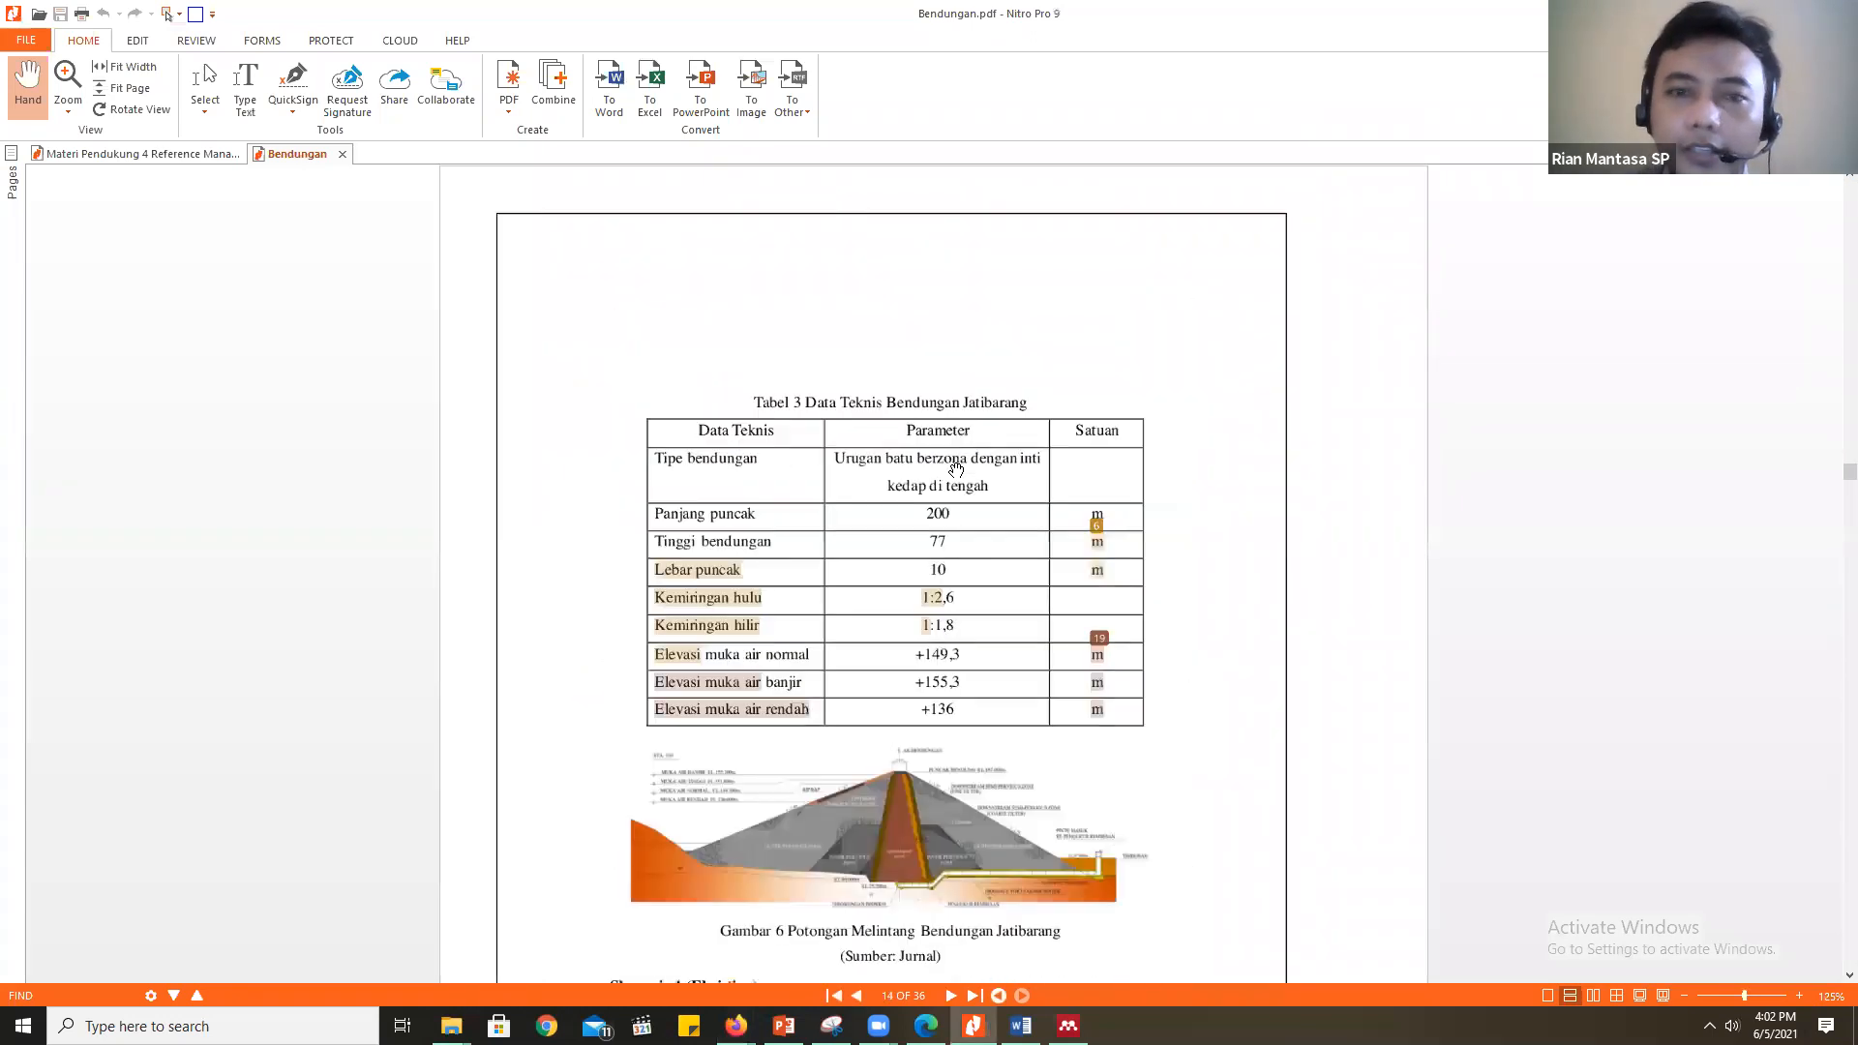
scroll(958, 471, down, 20)
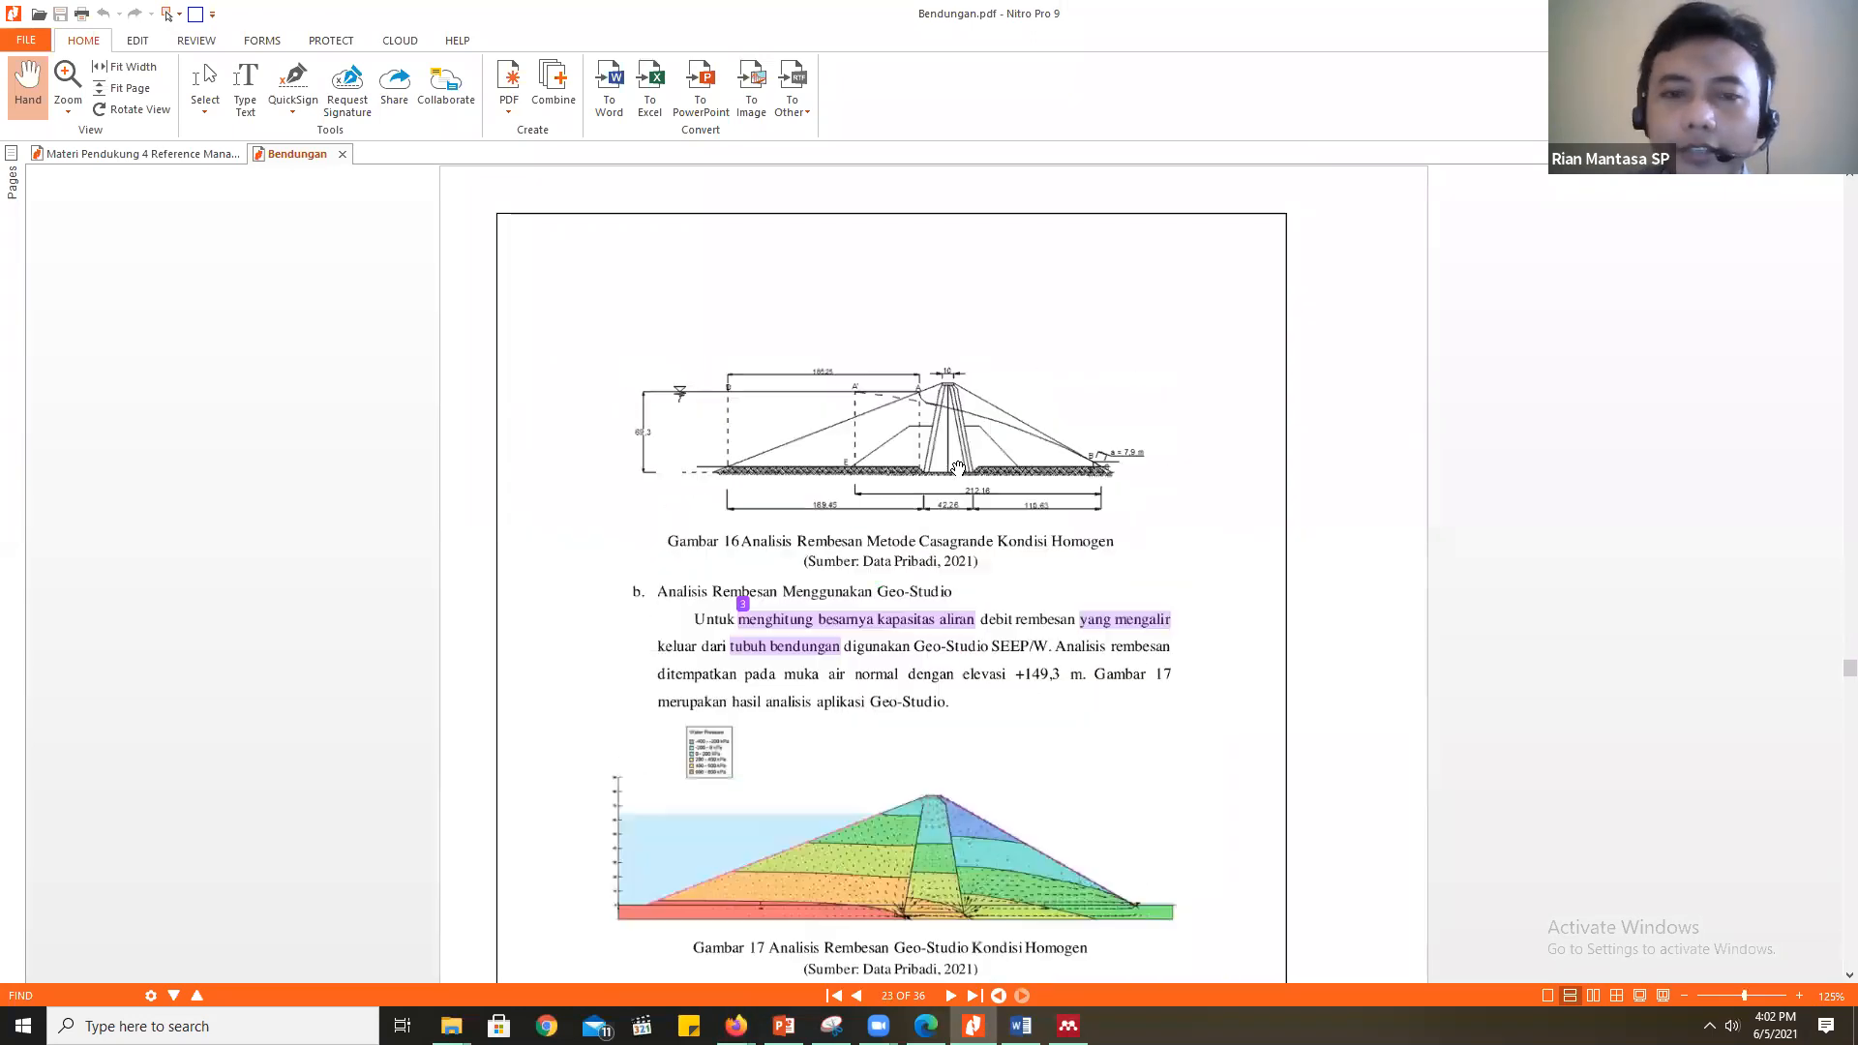
scroll(960, 470, down, 20)
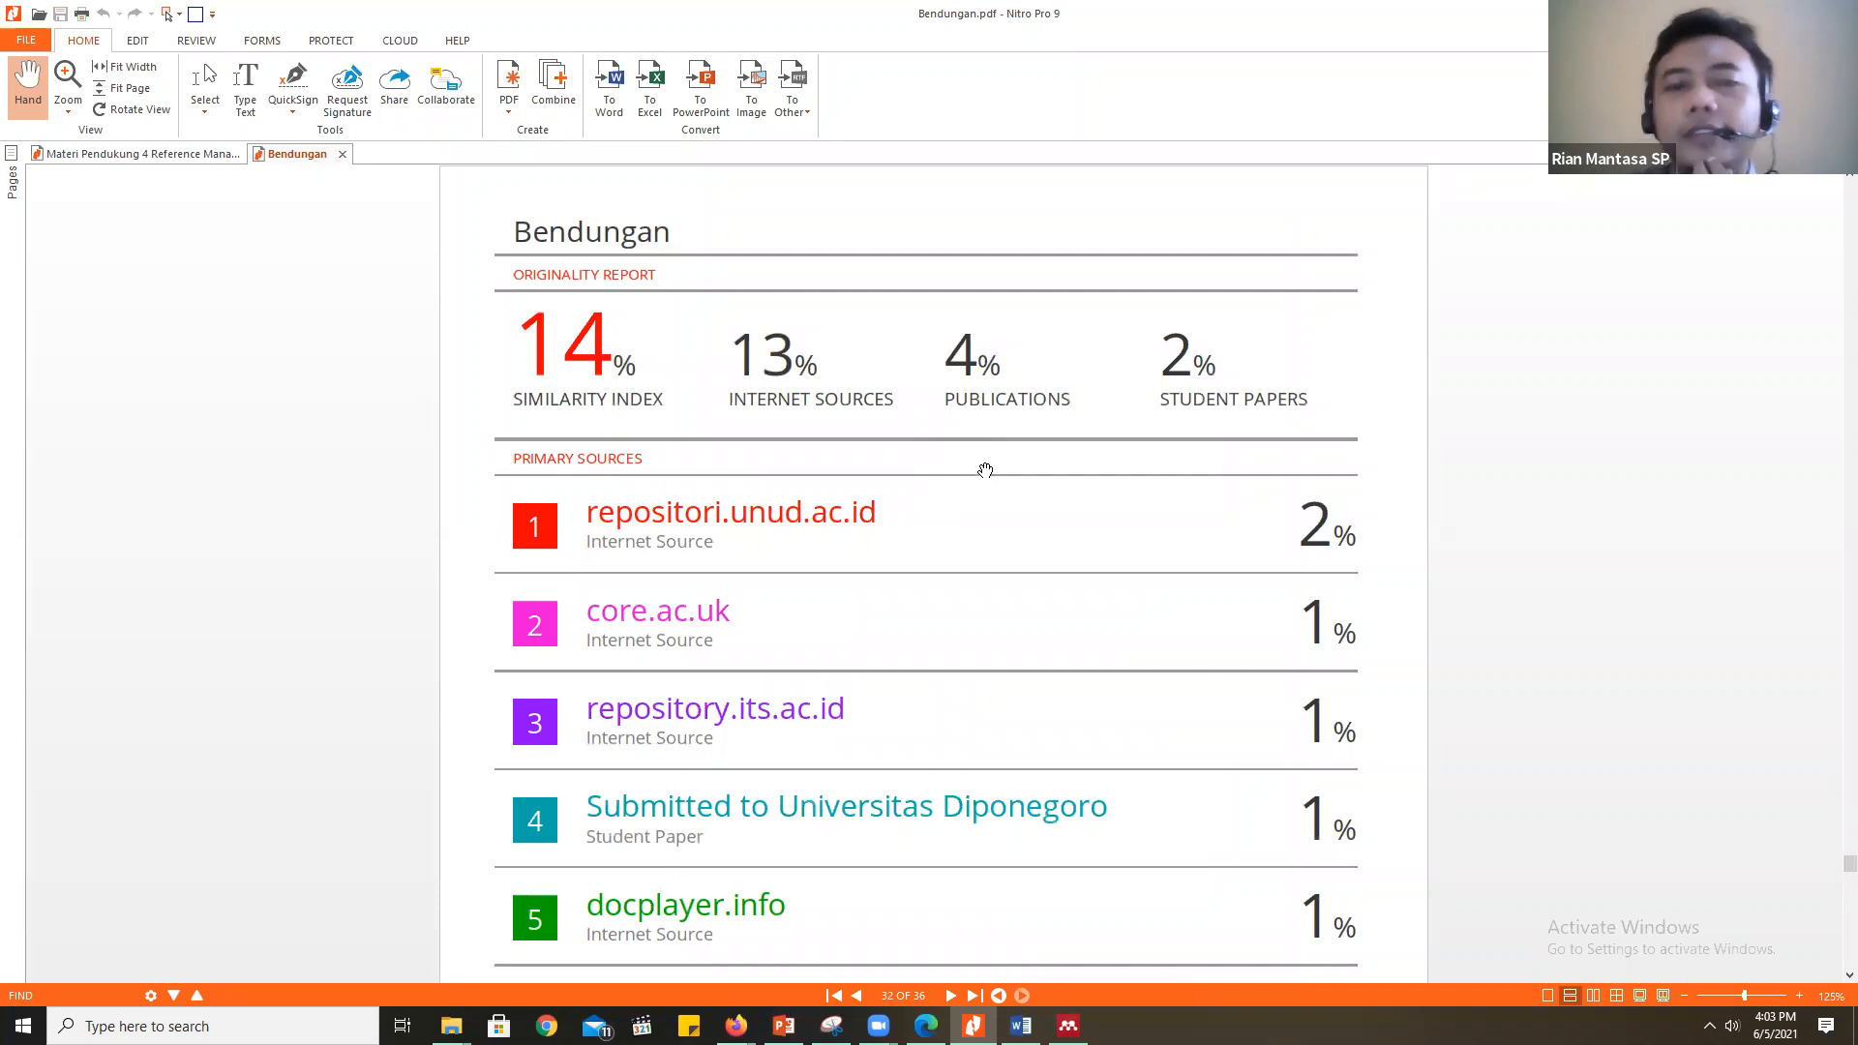
Review the originality report's similarity breakdown and its list of primary sources through to the GradeMark report page
scroll(983, 469, down, 1)
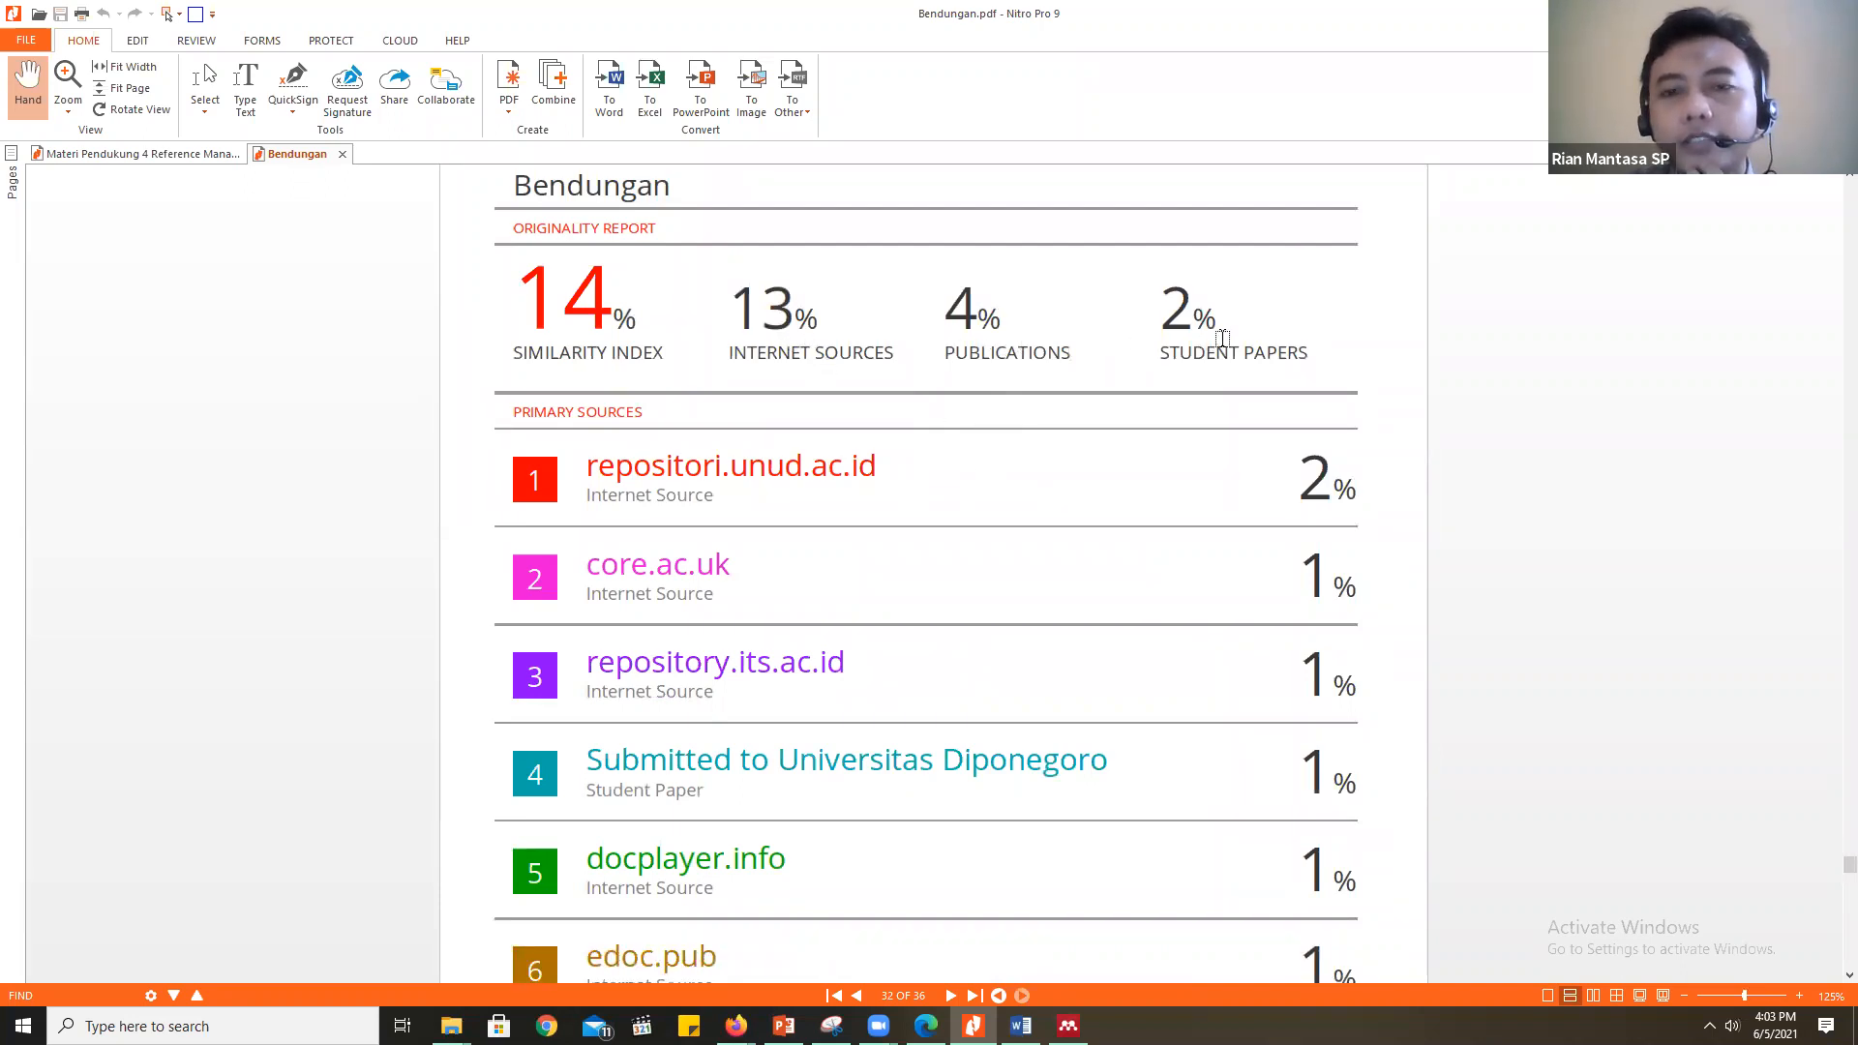
scroll(982, 434, down, 15)
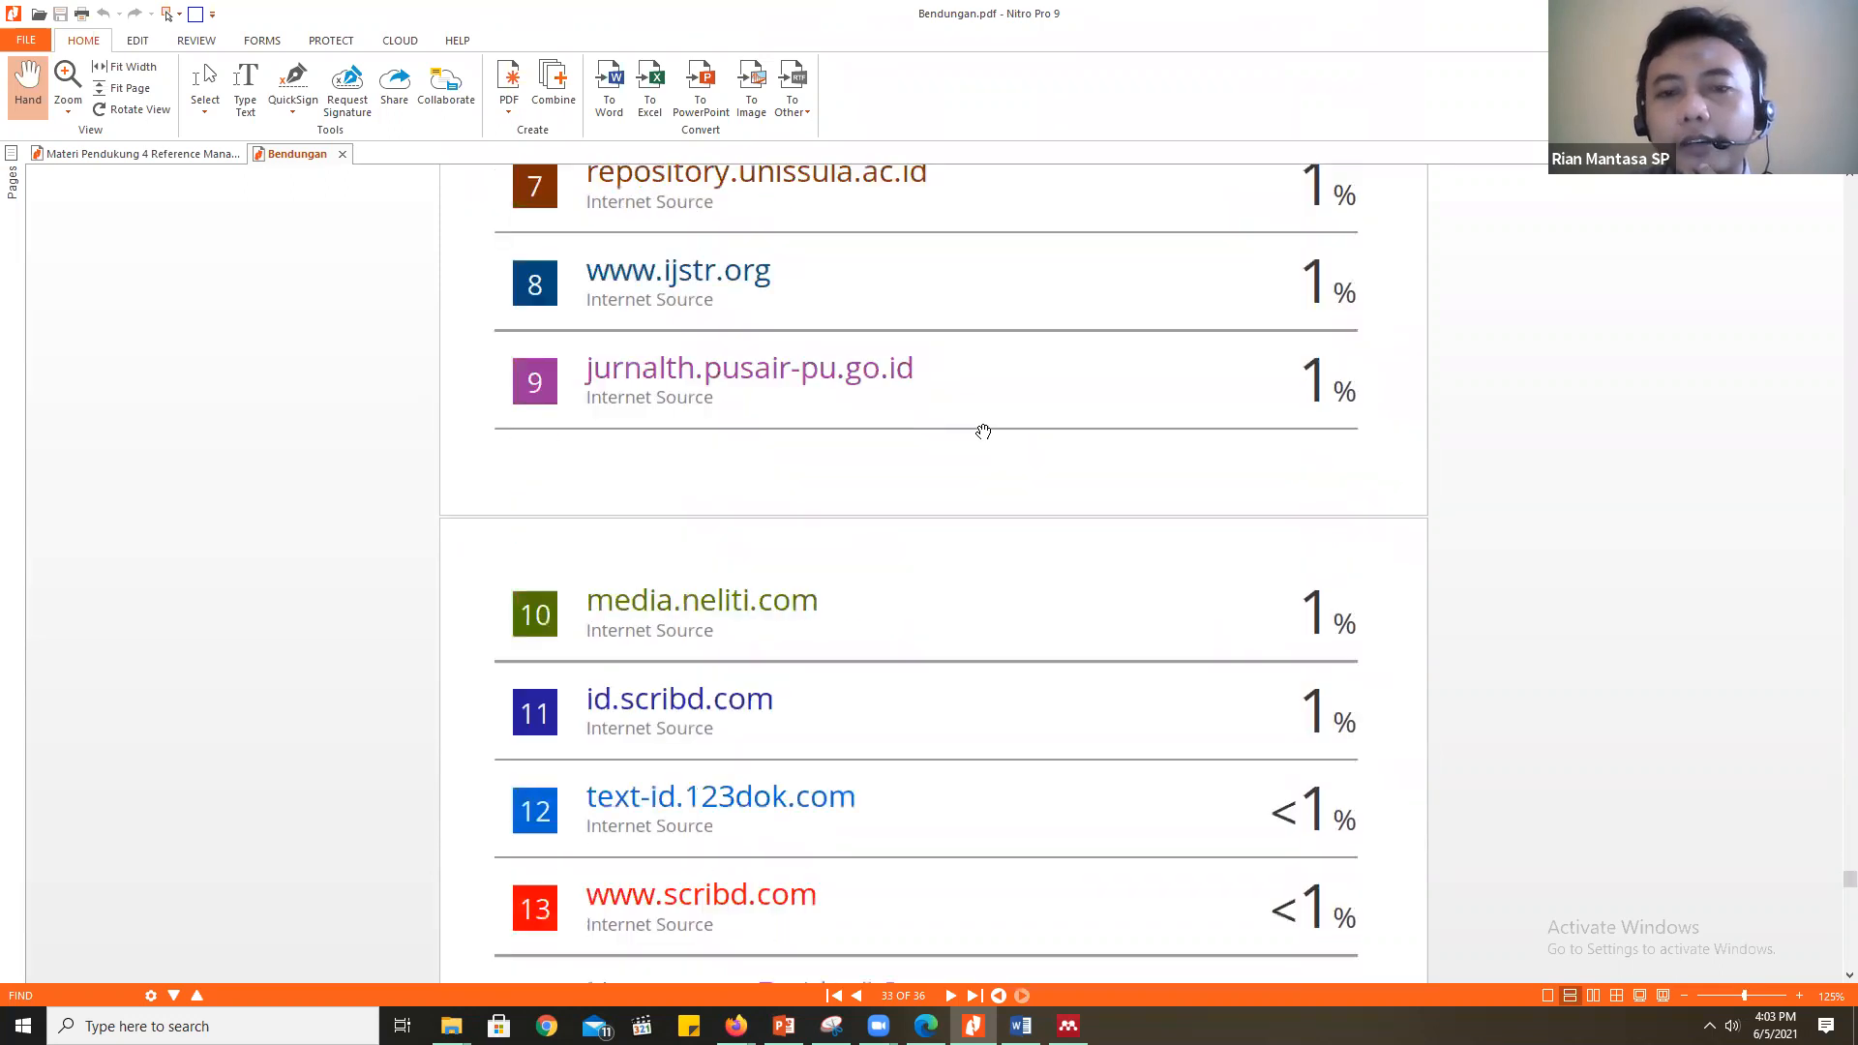
scroll(989, 422, down, 15)
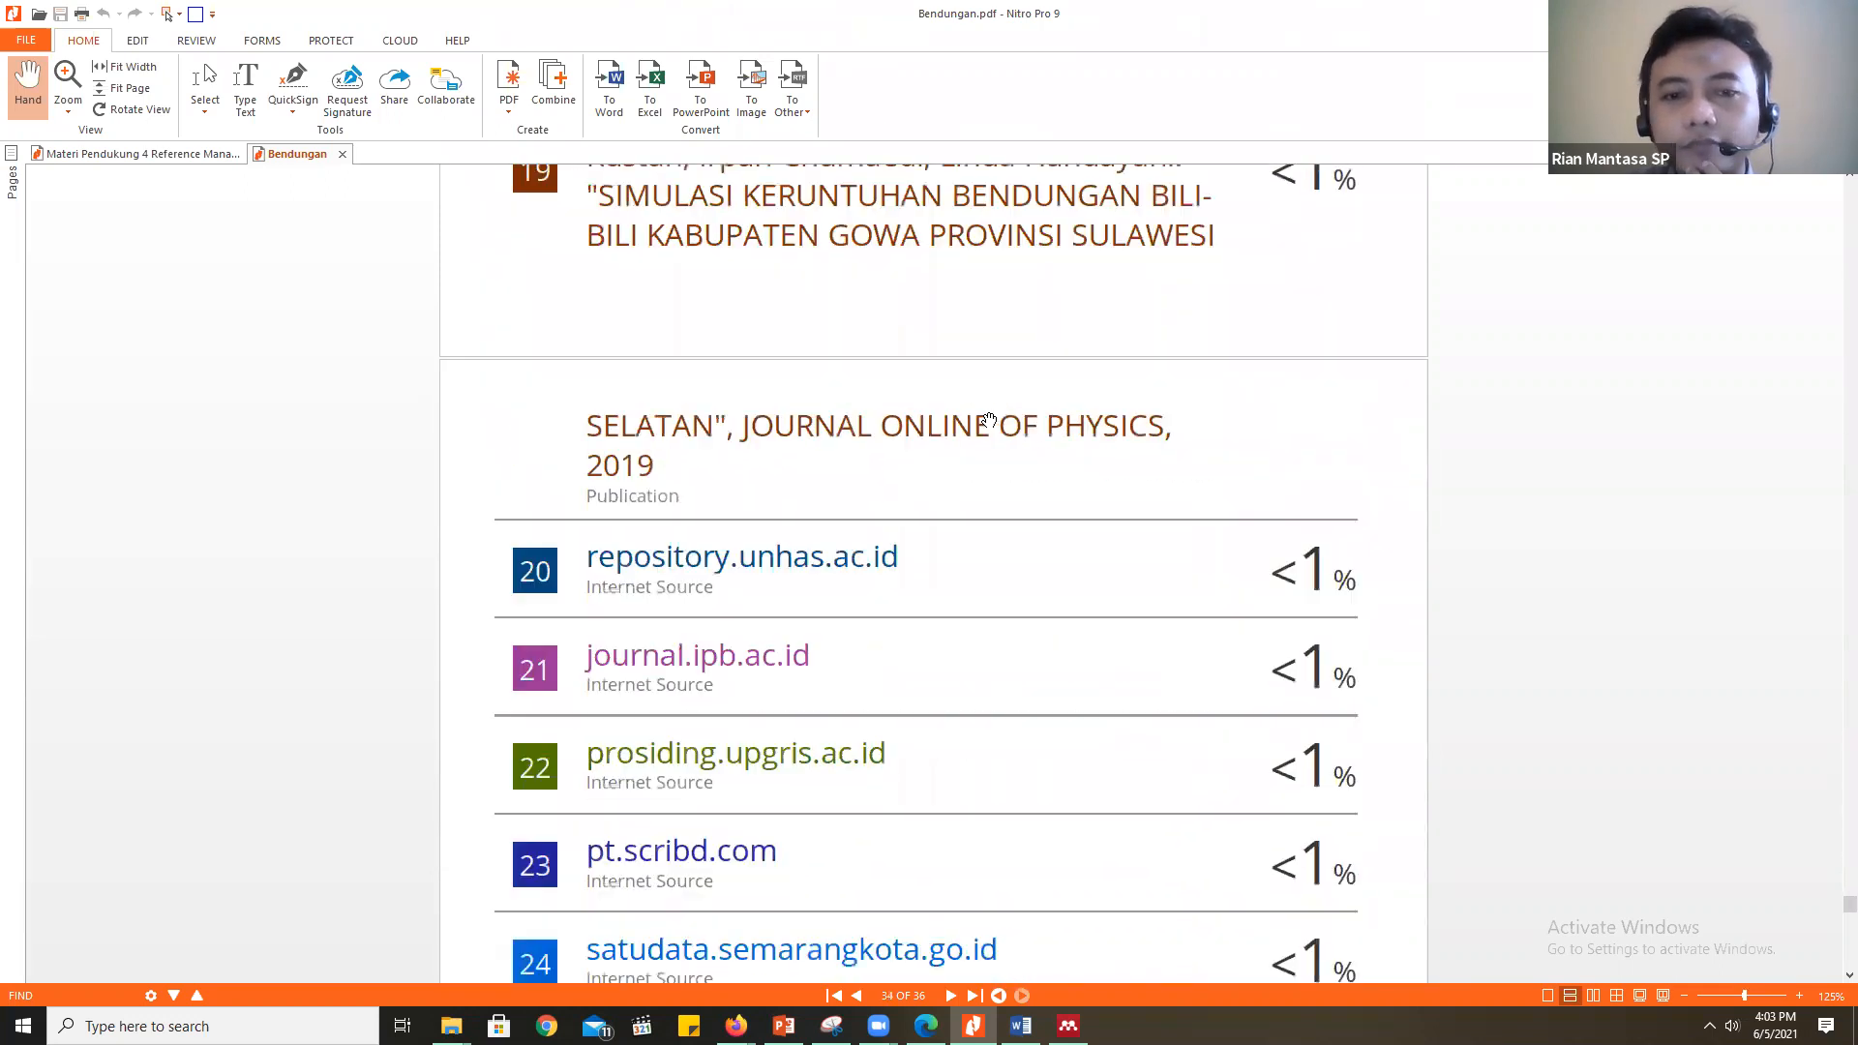
scroll(997, 411, down, 5)
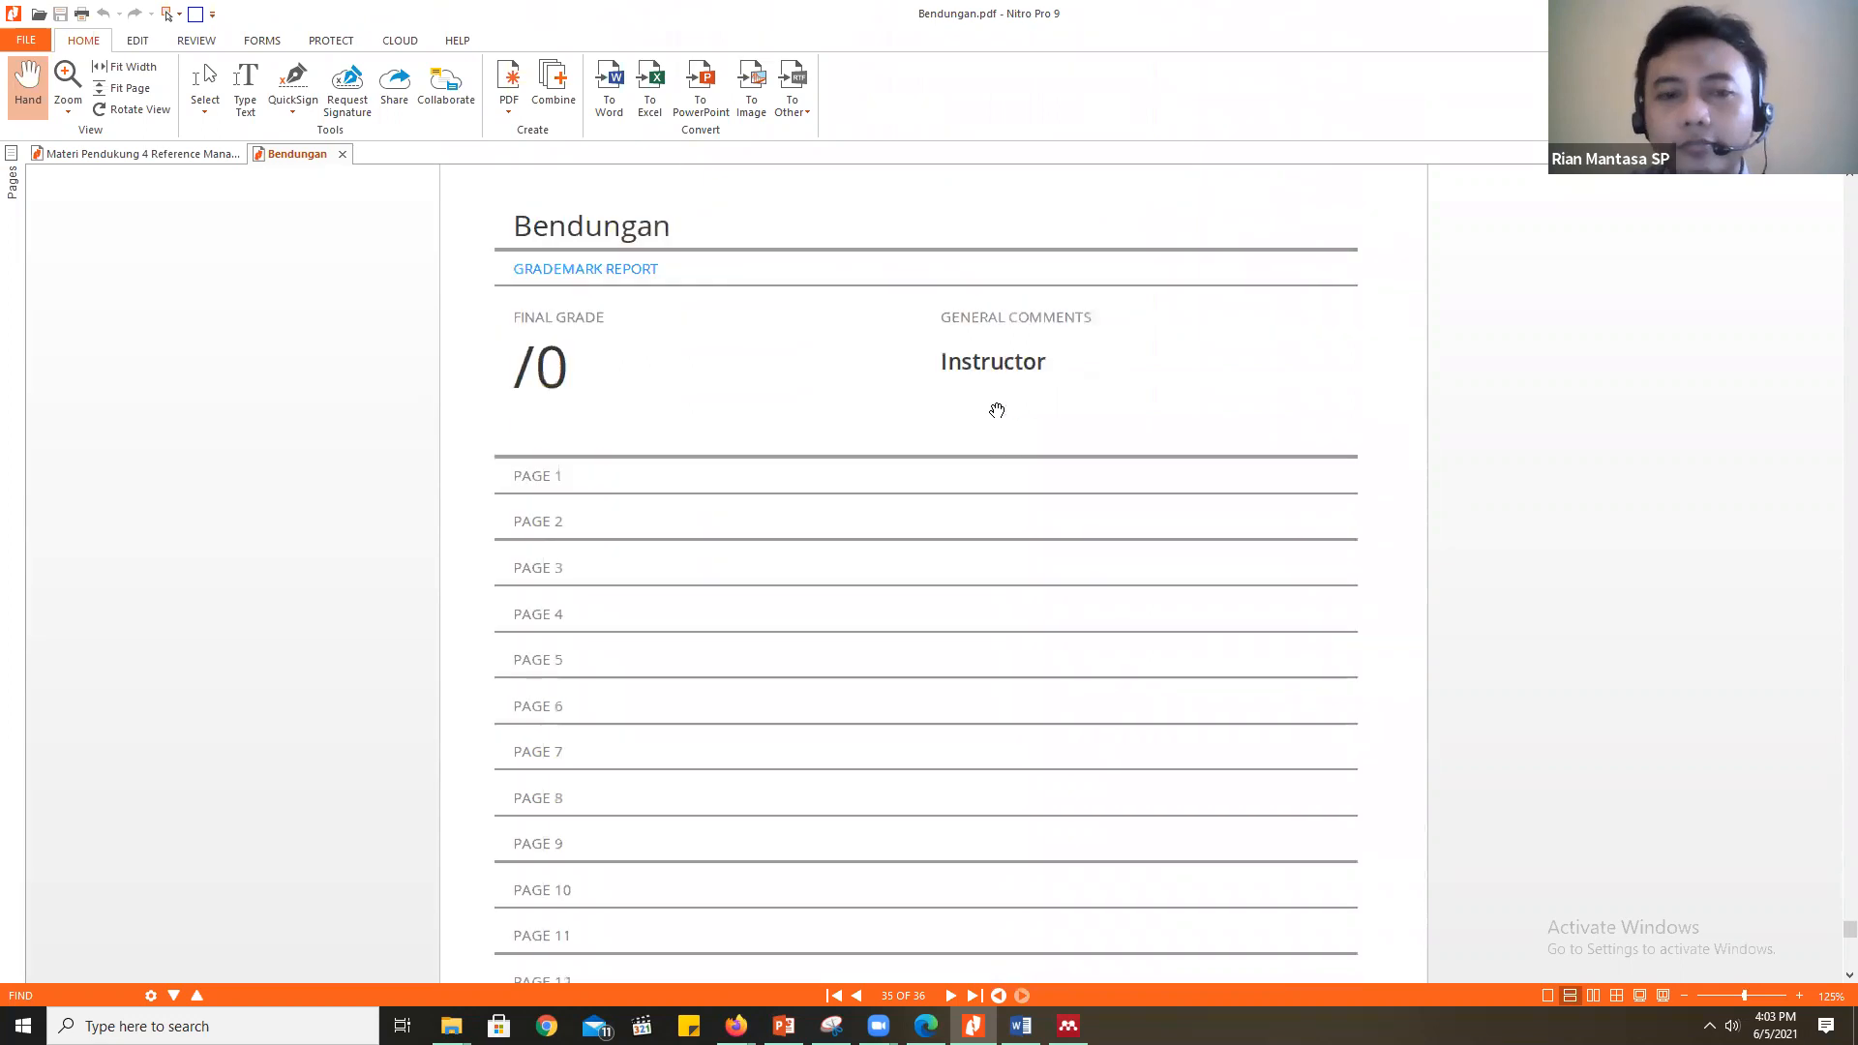
scroll(997, 409, up, 20)
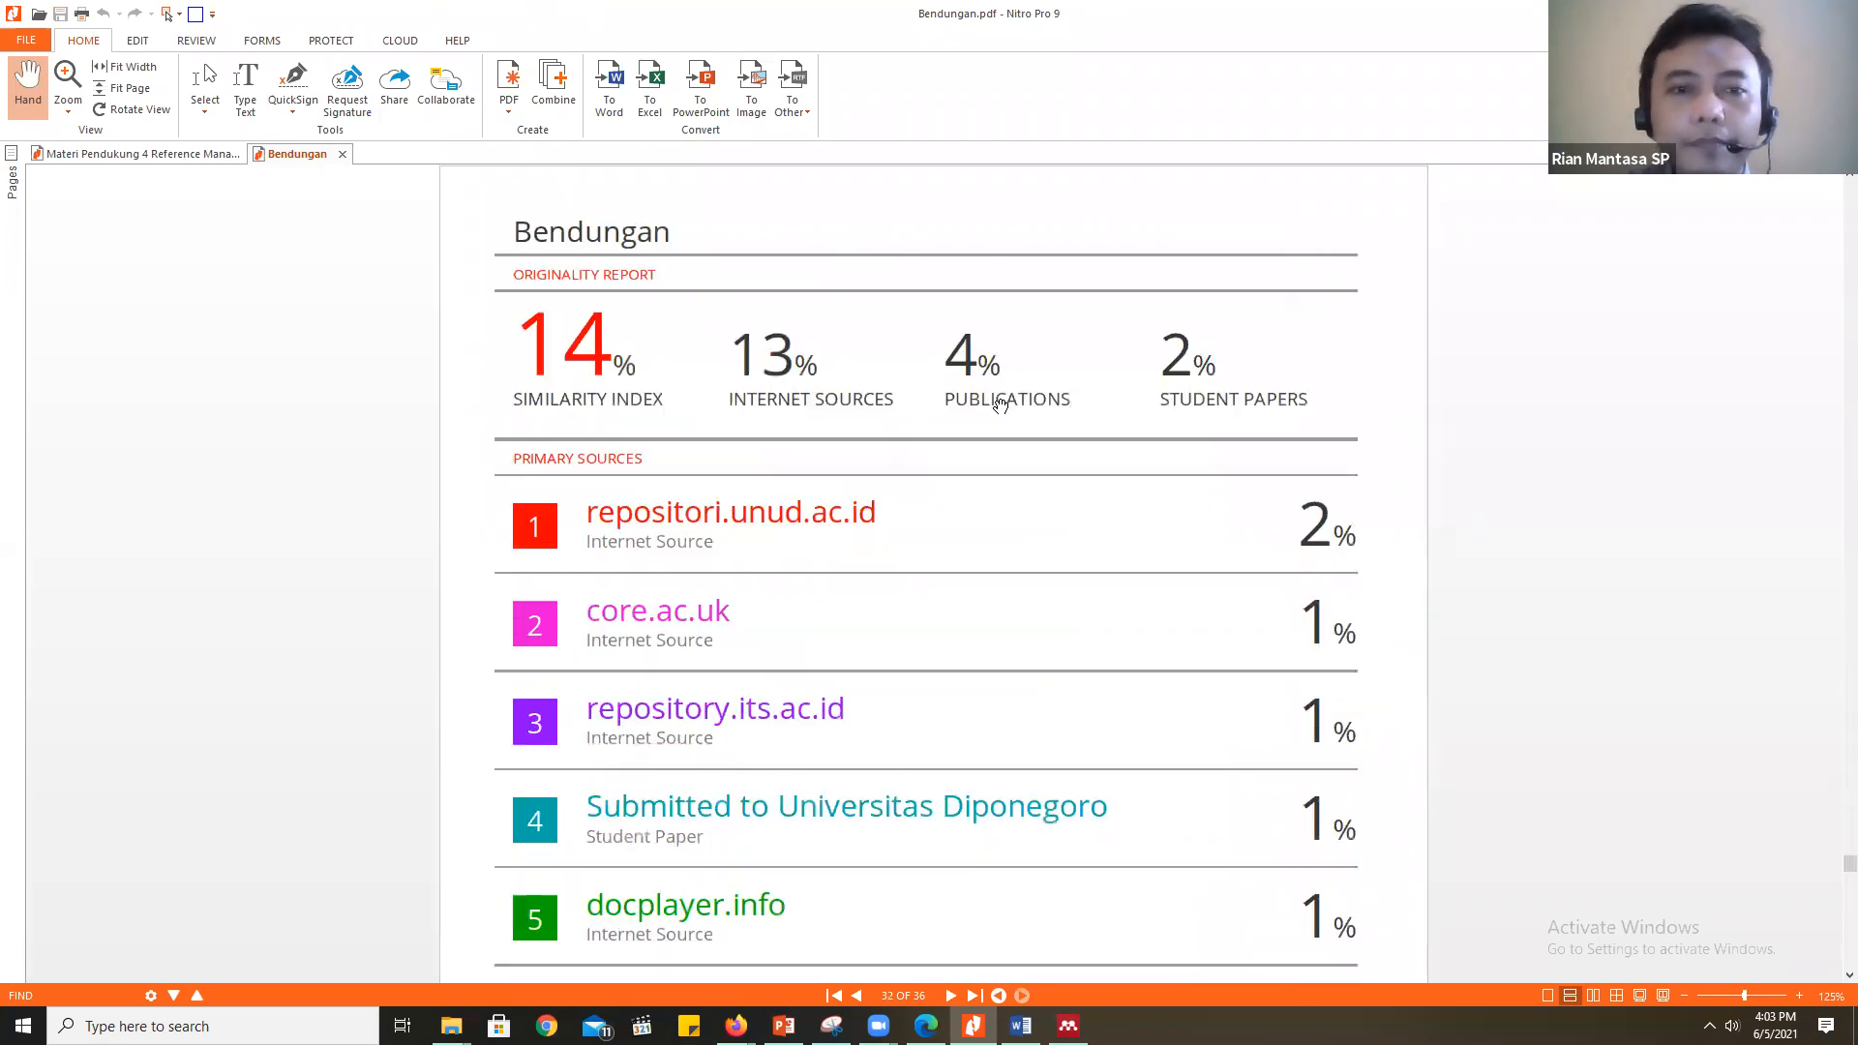
Examine the highlighted matches in the PDF's Saran and Daftar Pustaka sections and compare them with the originality report summary
scroll(1001, 405, down, 8)
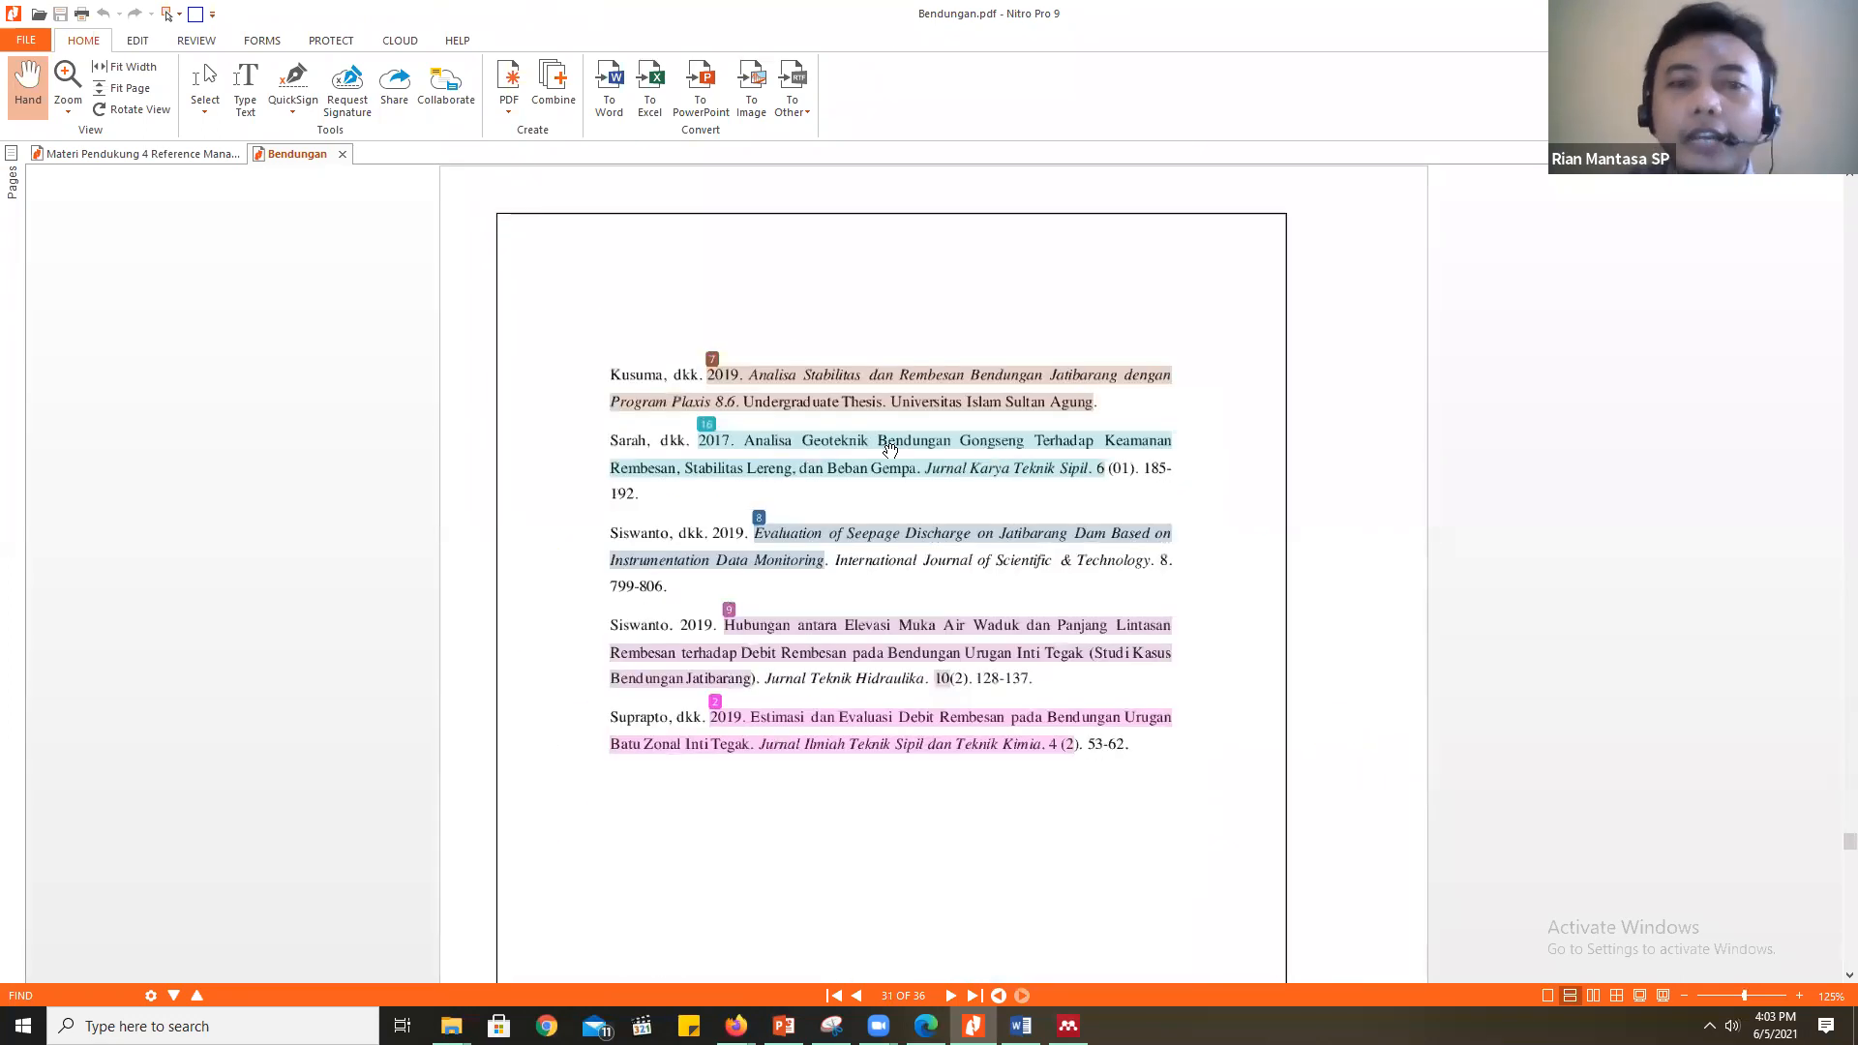
scroll(1003, 576, up, 1)
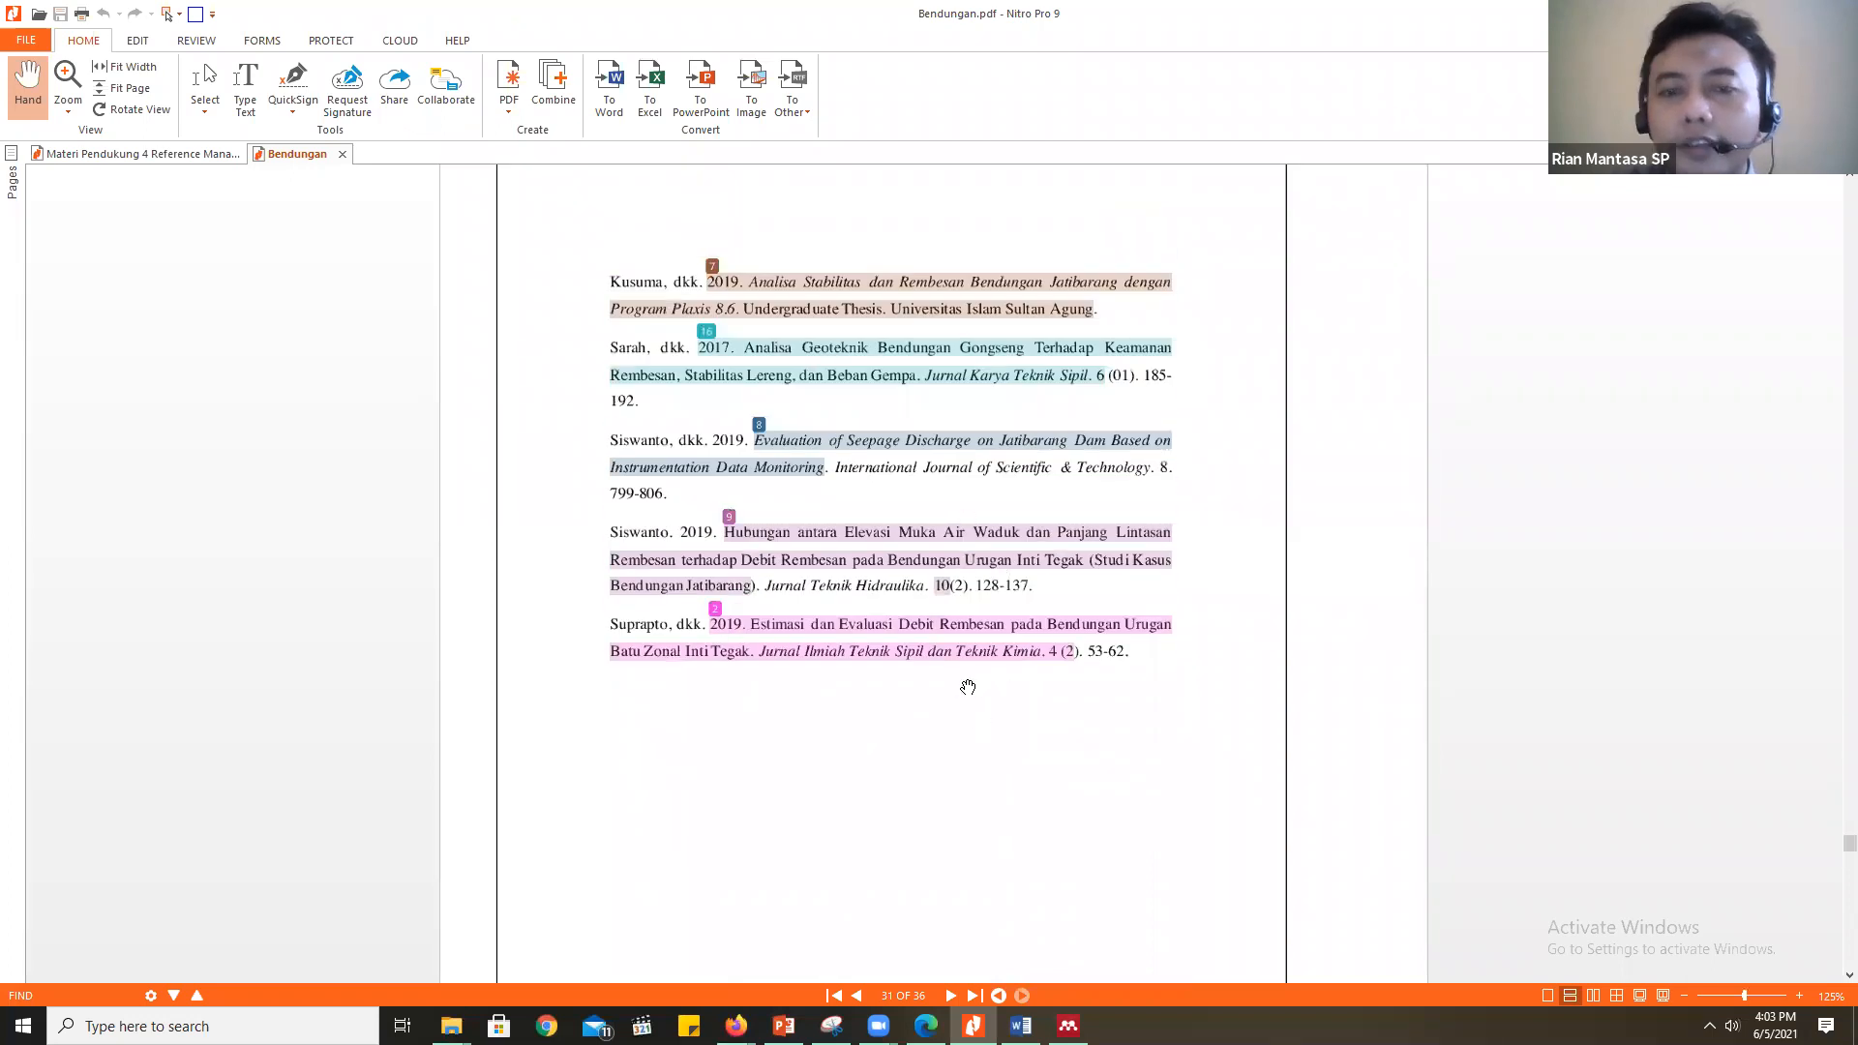
scroll(974, 674, up, 10)
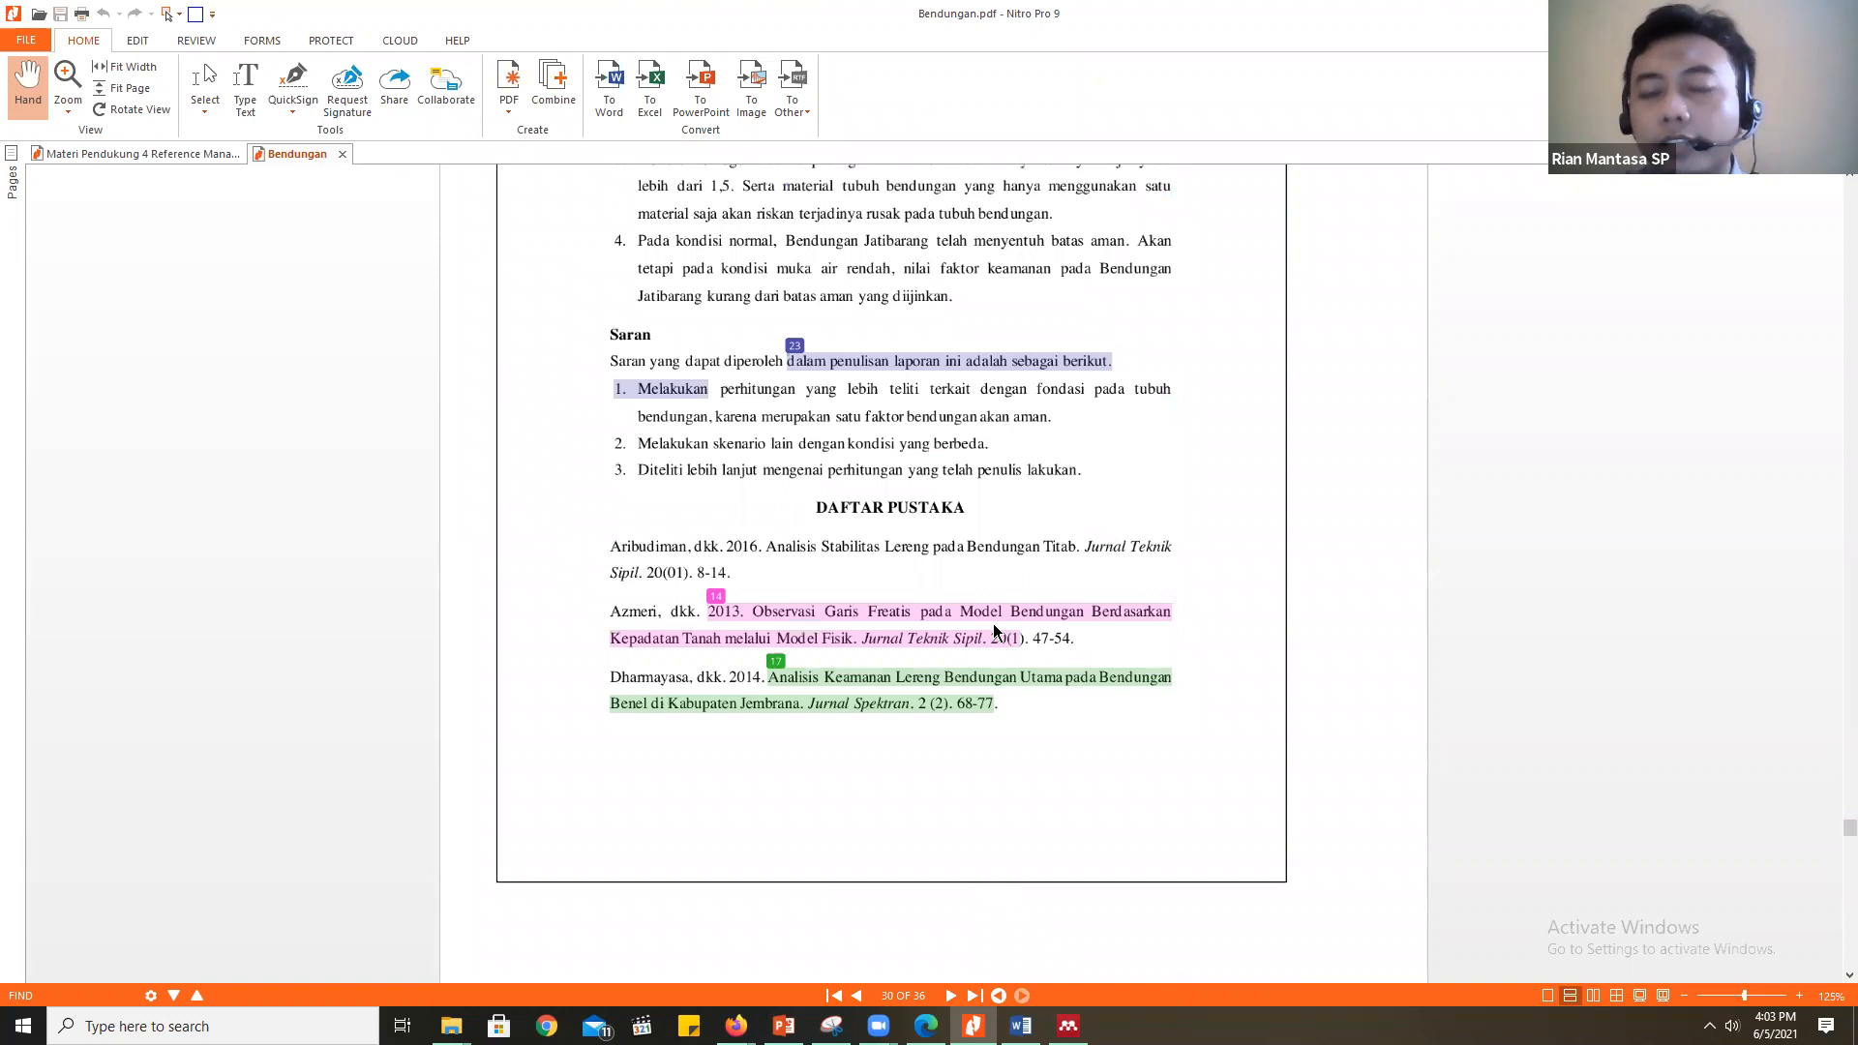
scroll(993, 624, up, 10)
scroll(997, 614, down, 20)
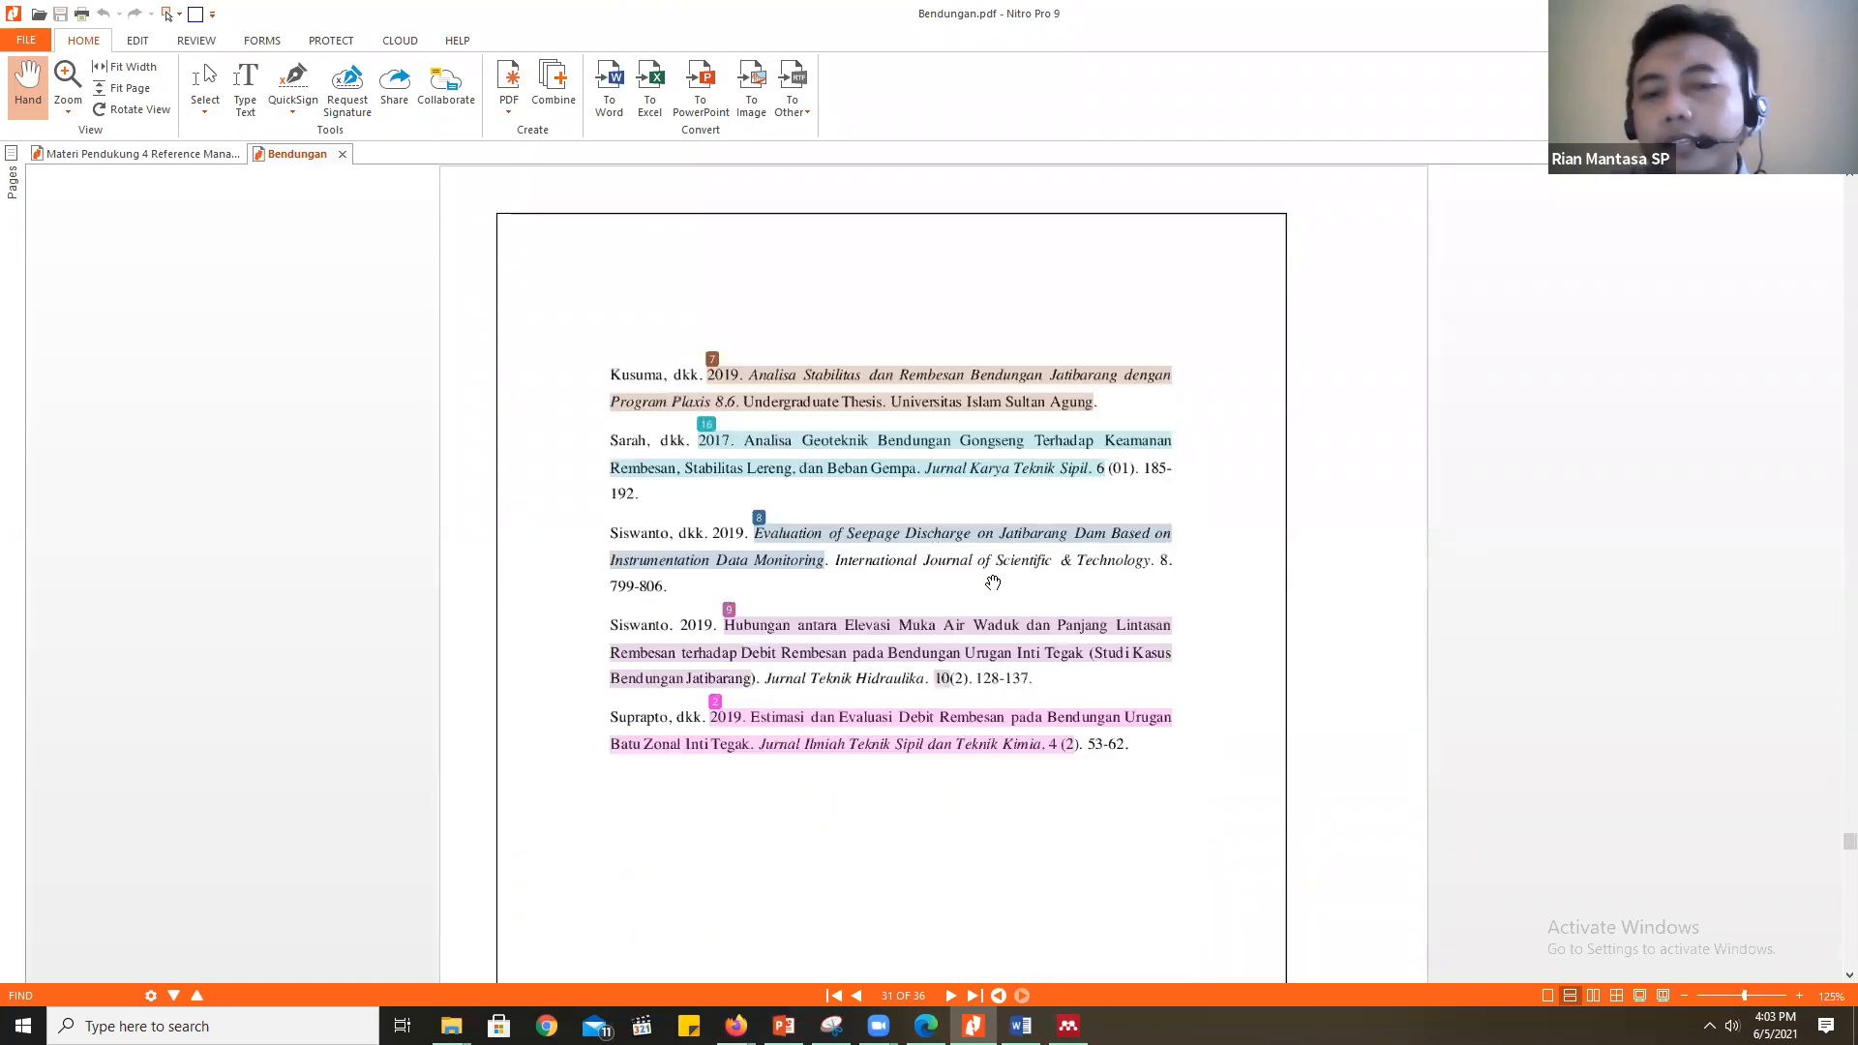
scroll(765, 484, down, 8)
scroll(788, 510, down, 8)
scroll(668, 441, up, 8)
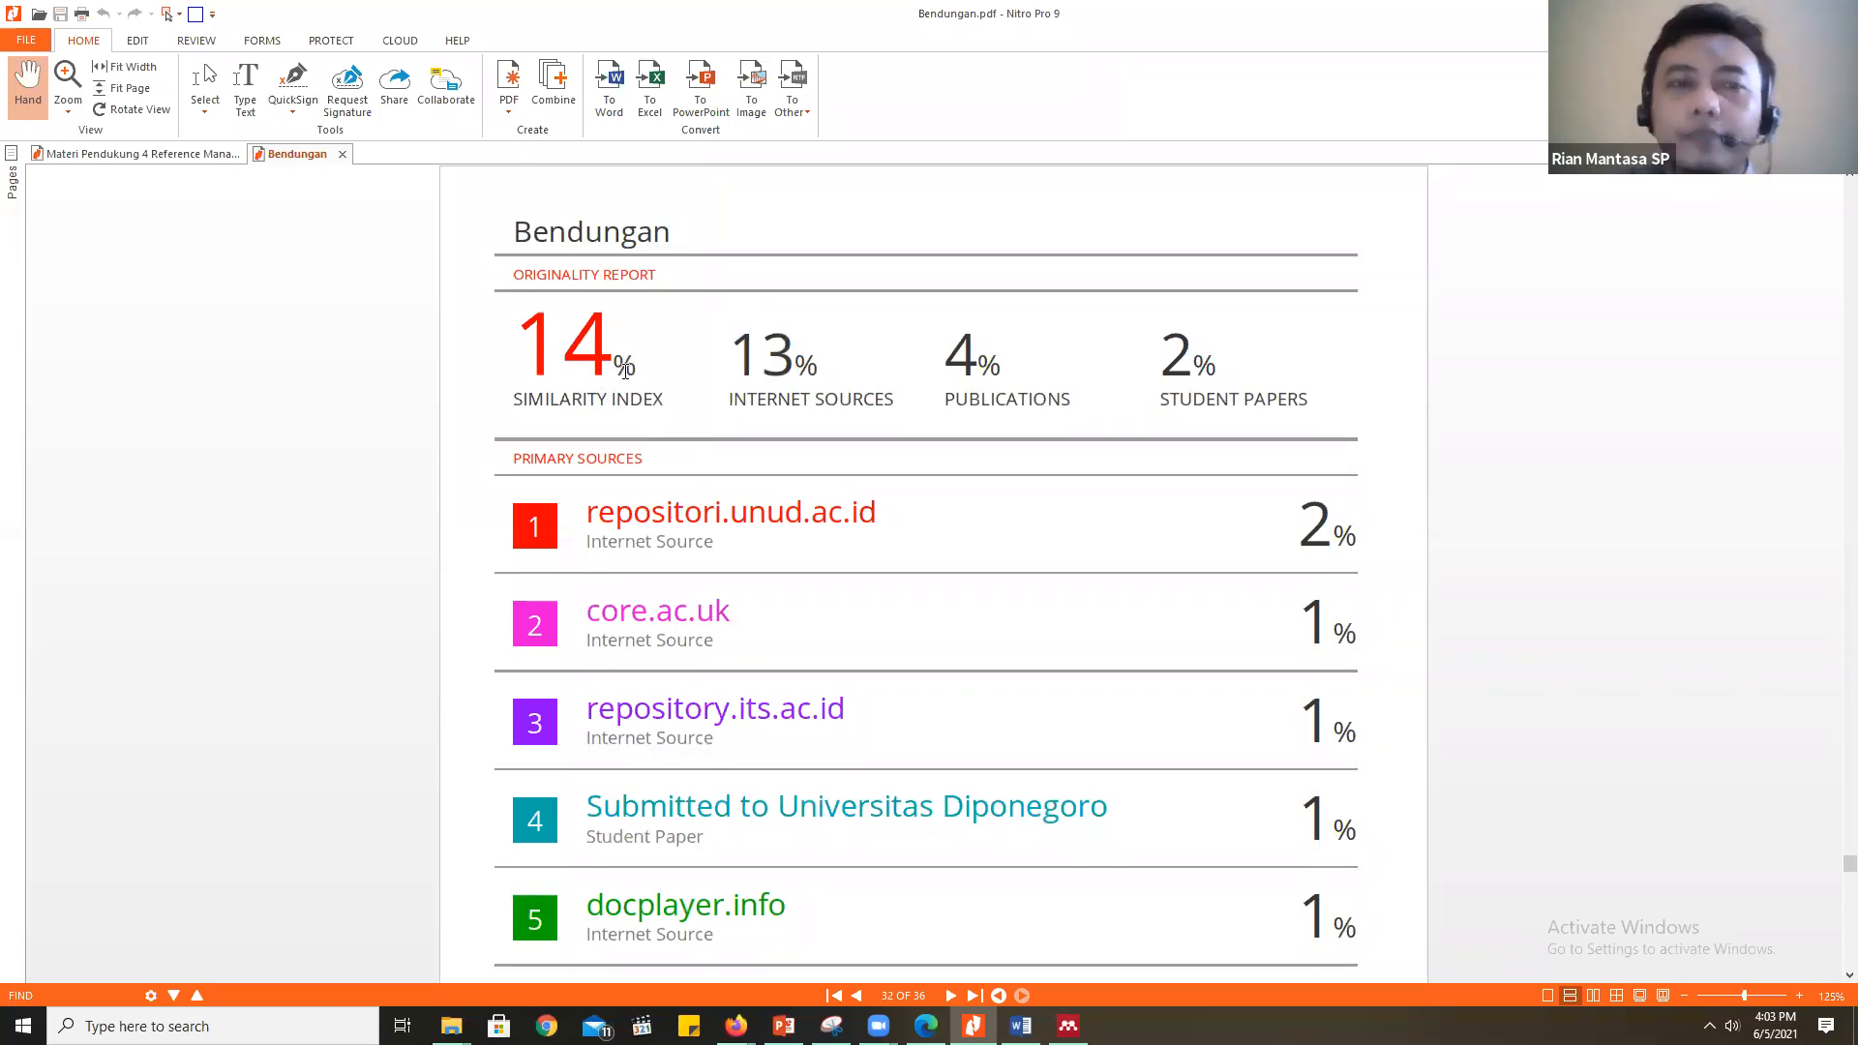
Look back through the PDF's seepage and stability analysis pages for highlighted matches
scroll(630, 368, up, 20)
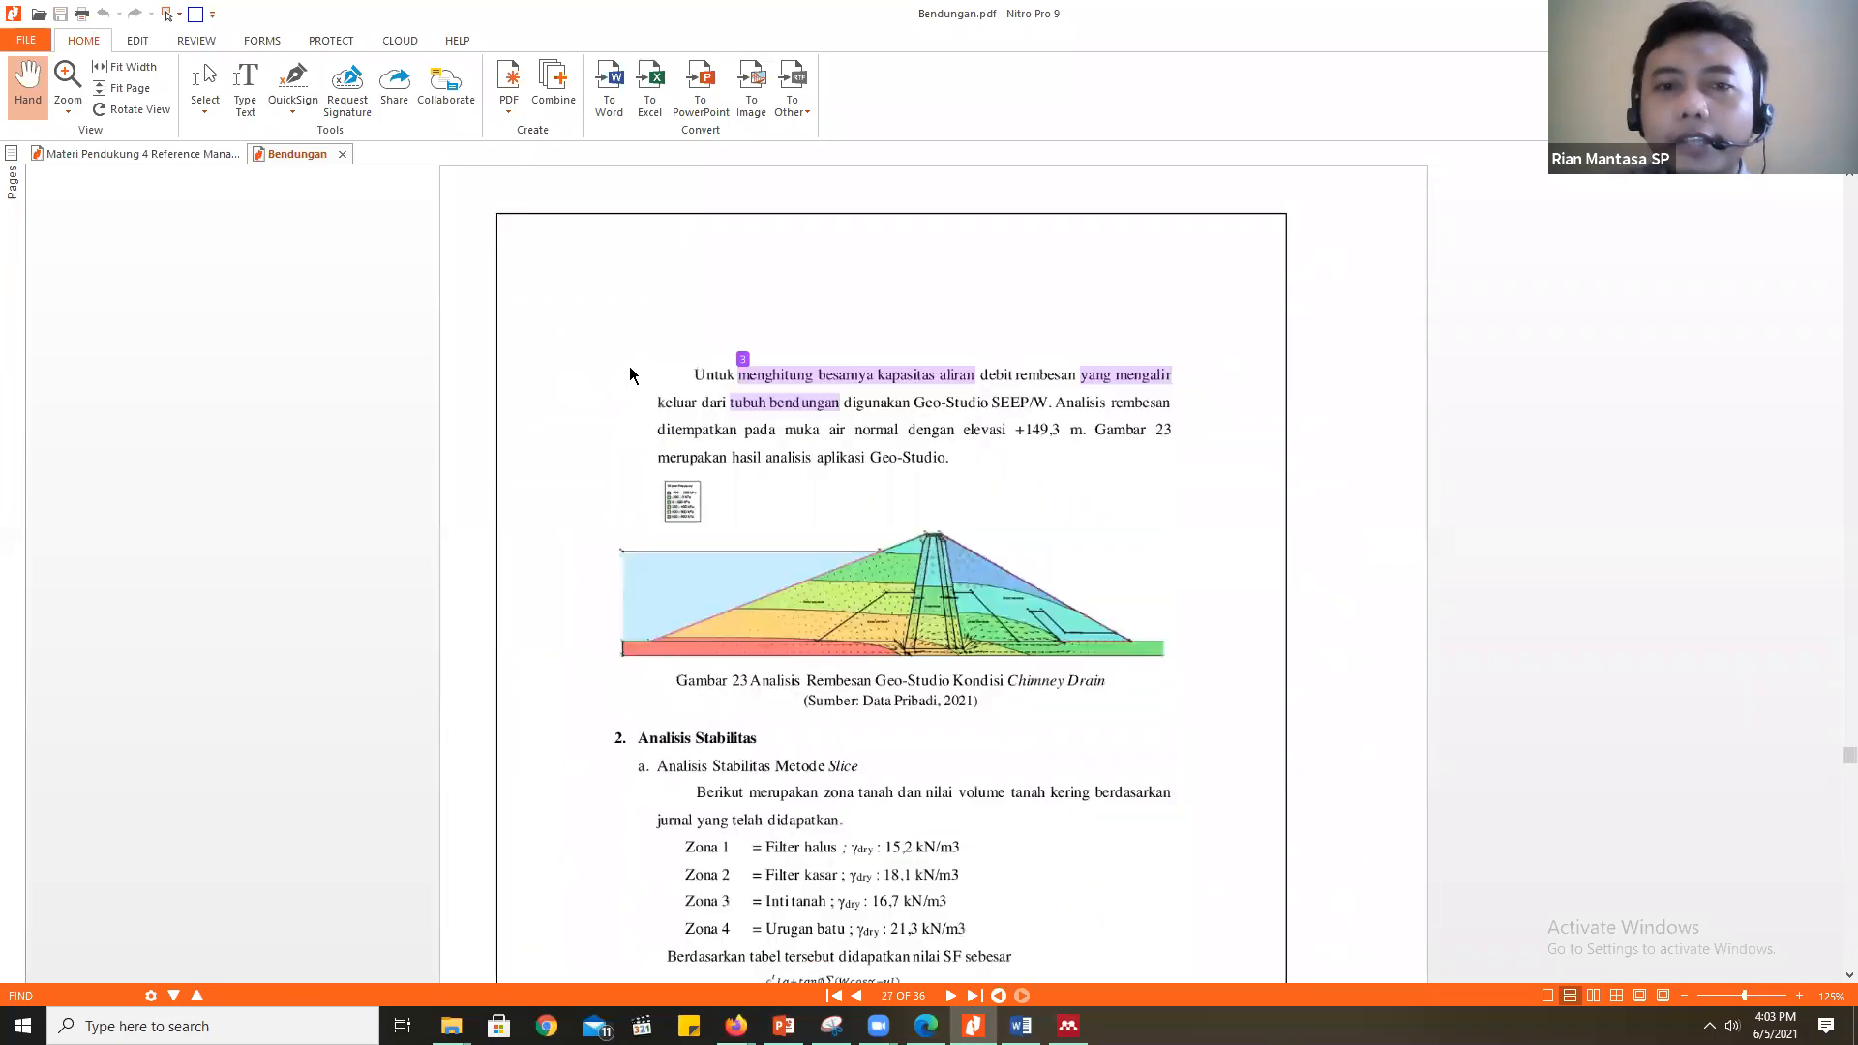
scroll(629, 374, up, 8)
scroll(631, 374, up, 20)
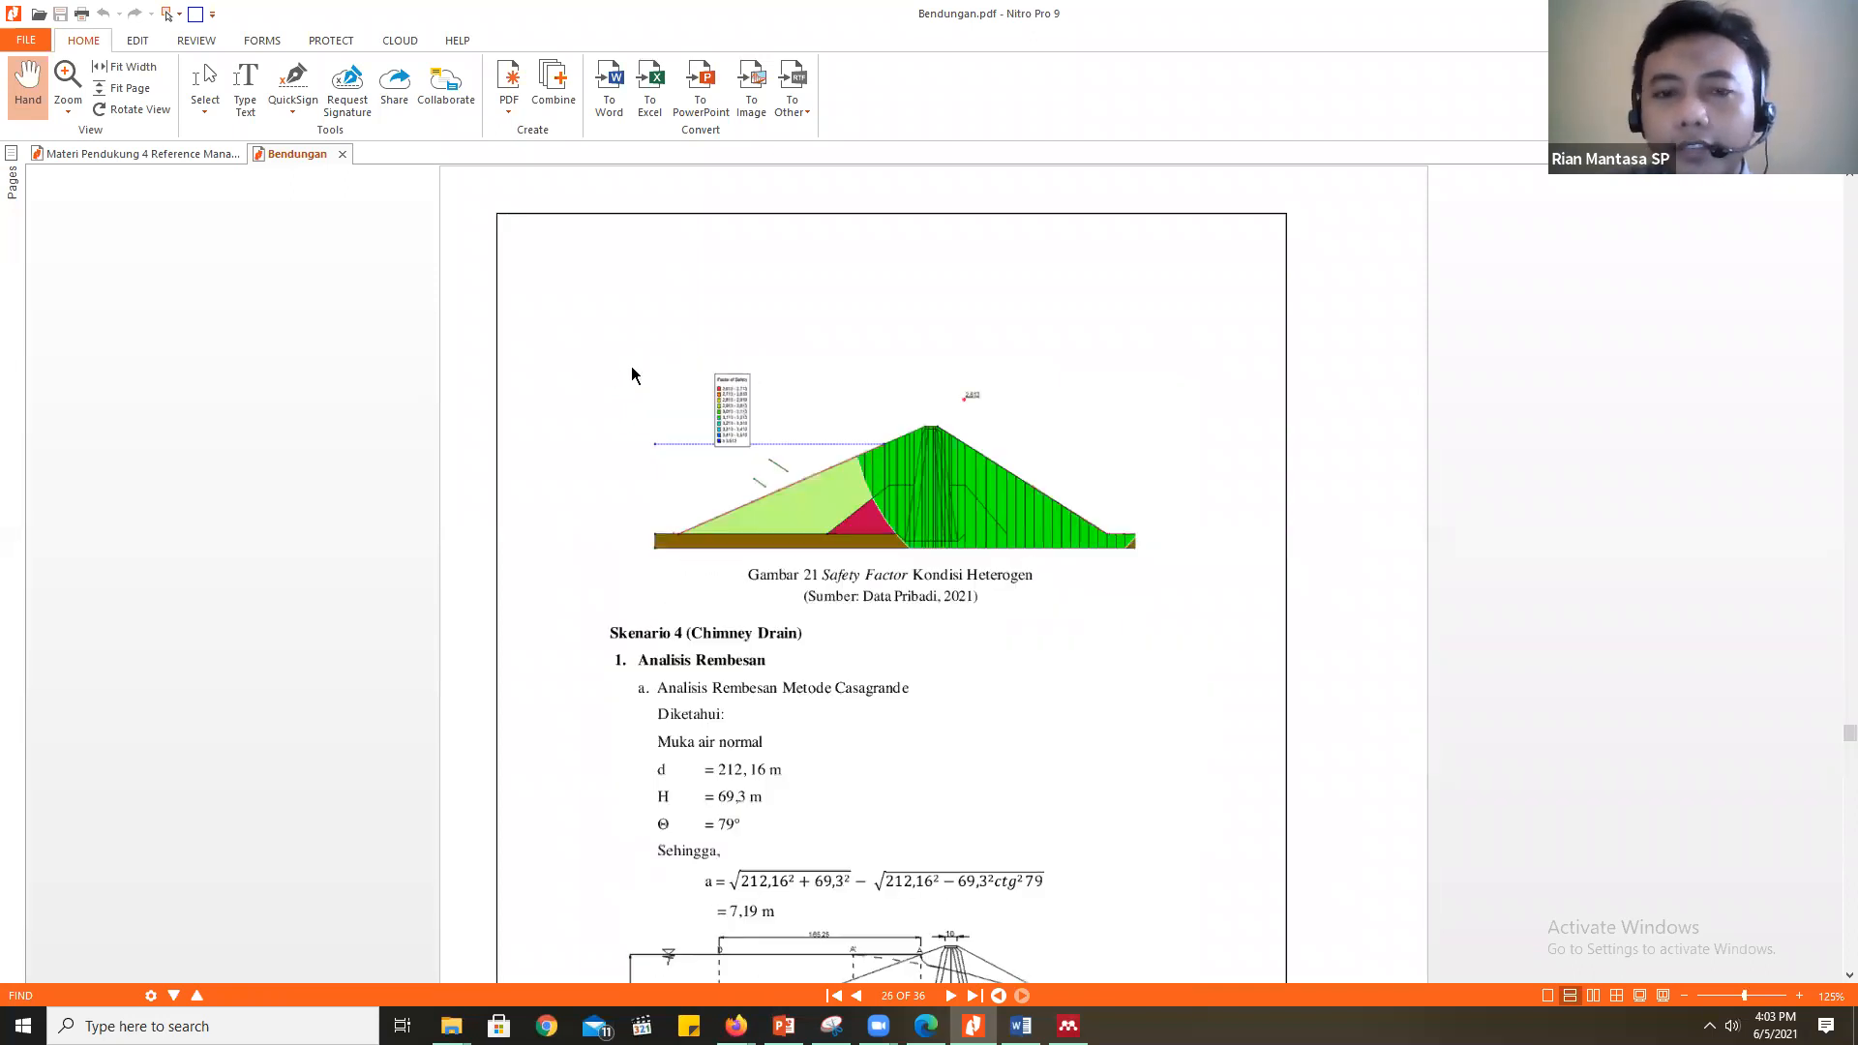
scroll(636, 373, up, 20)
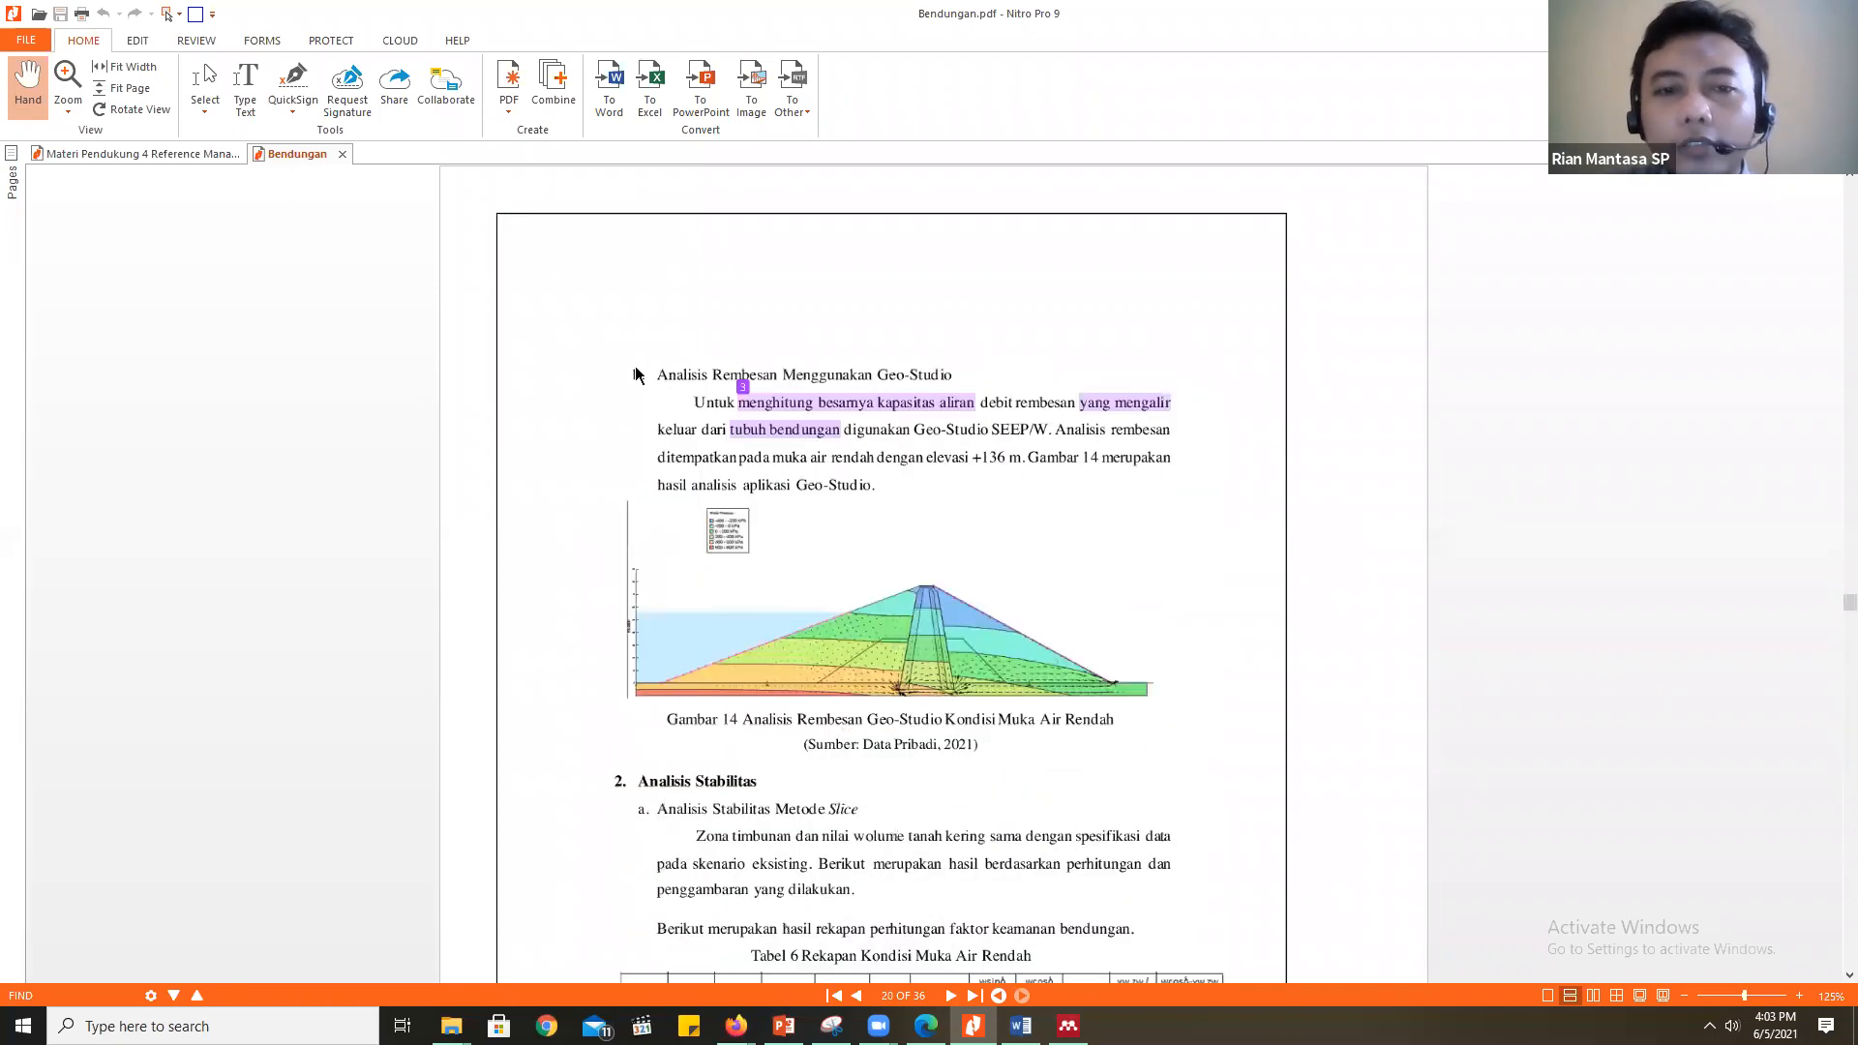